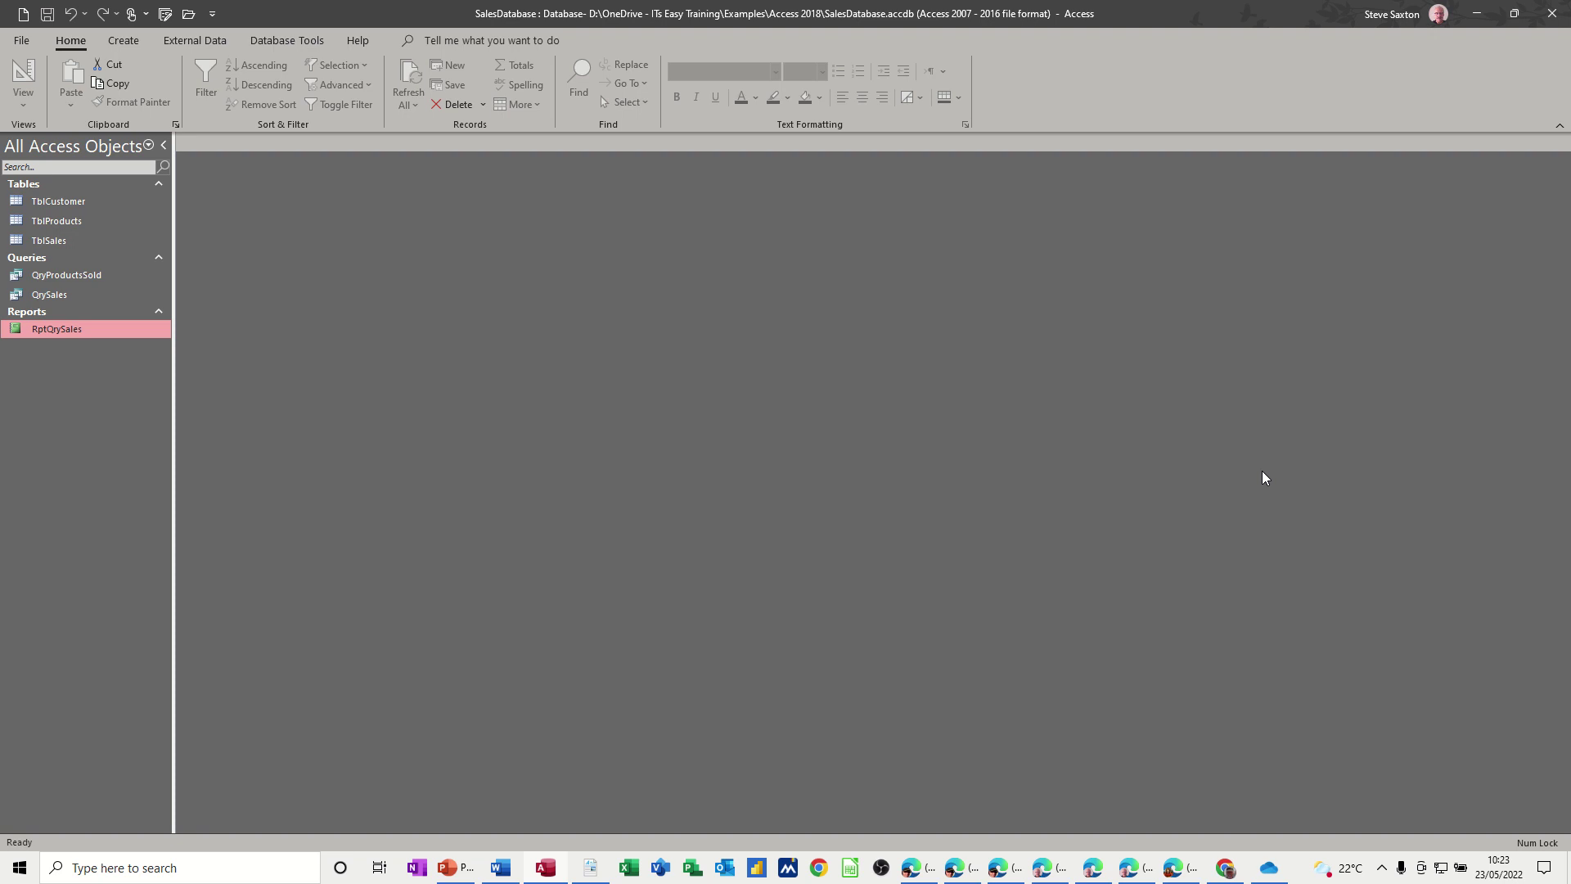
Step: Open the RptQrySales report for invoice number 1
double_click(52, 329)
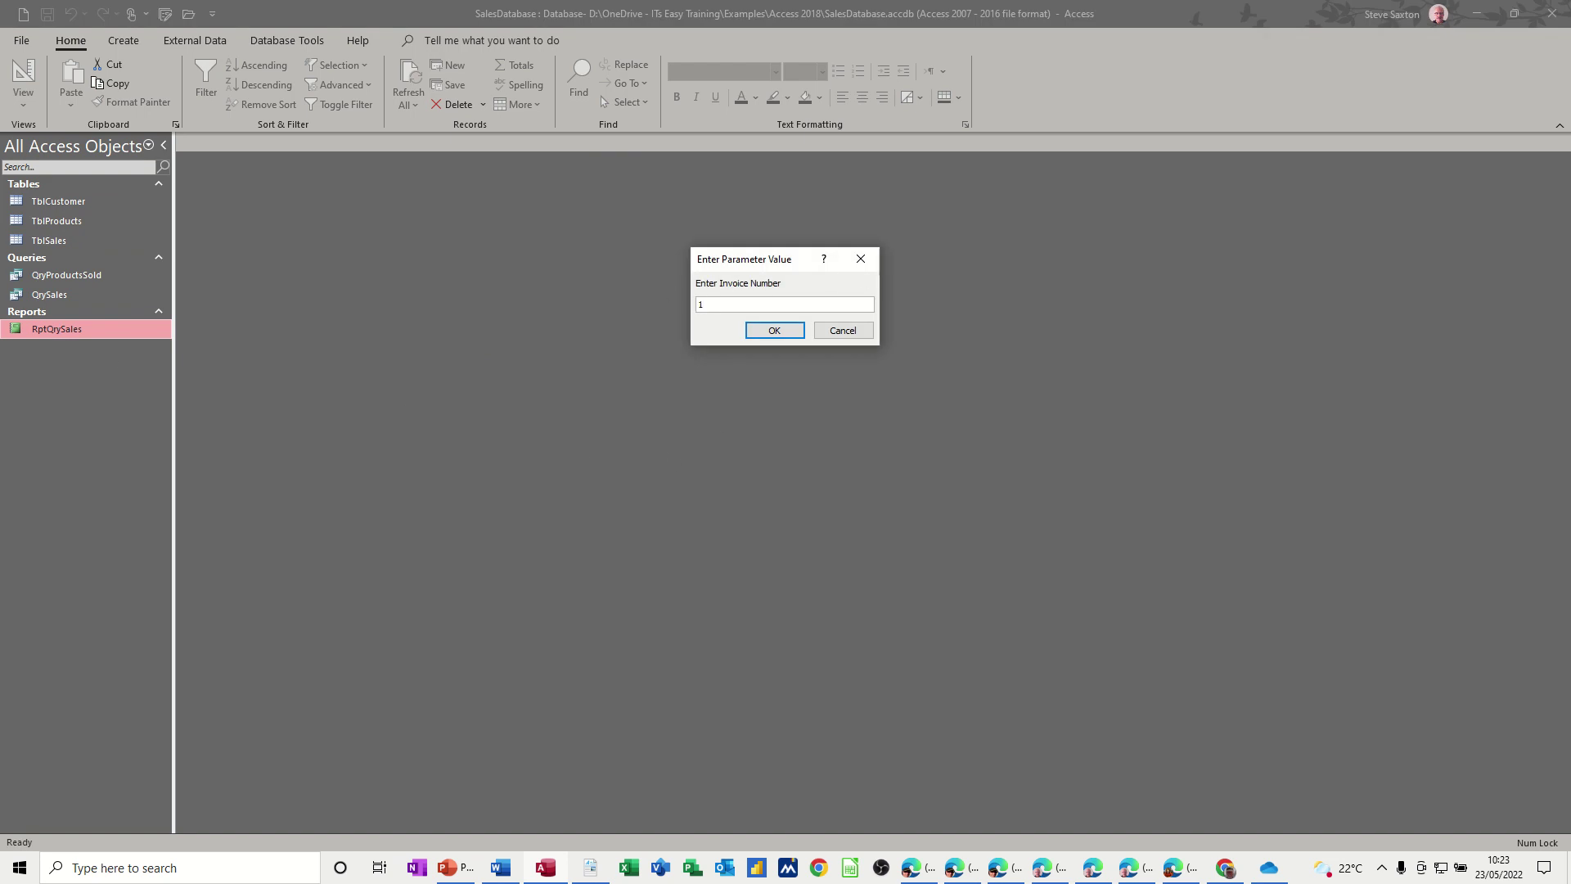
key("Return")
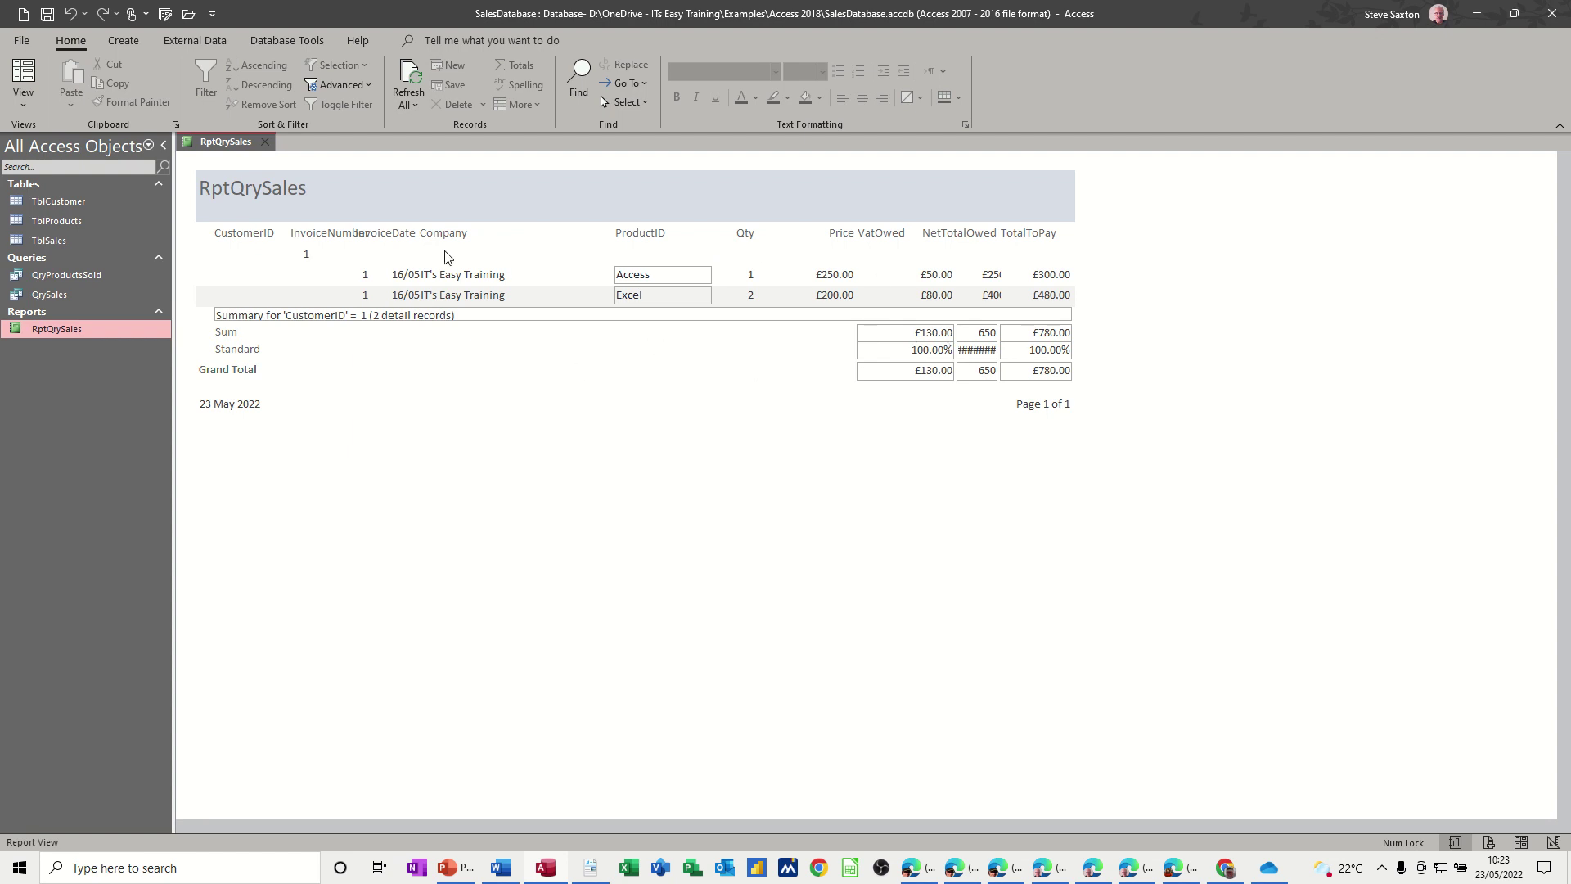
Step: Close RptQrySales and open the QrySales query, accepting the invoice parameter
left_click(269, 144)
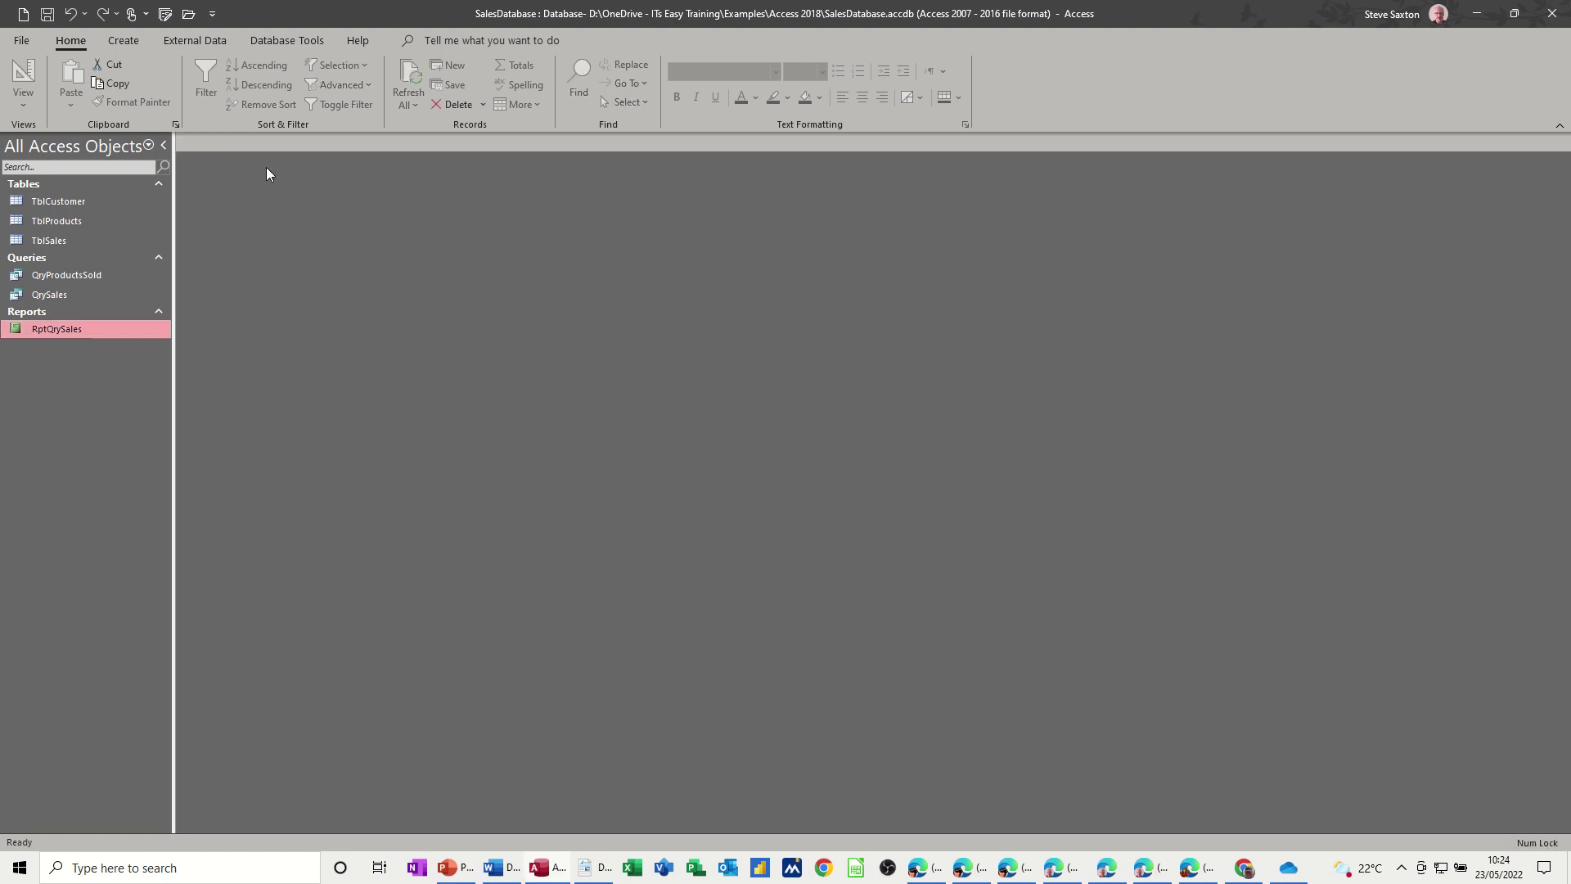
double_click(65, 299)
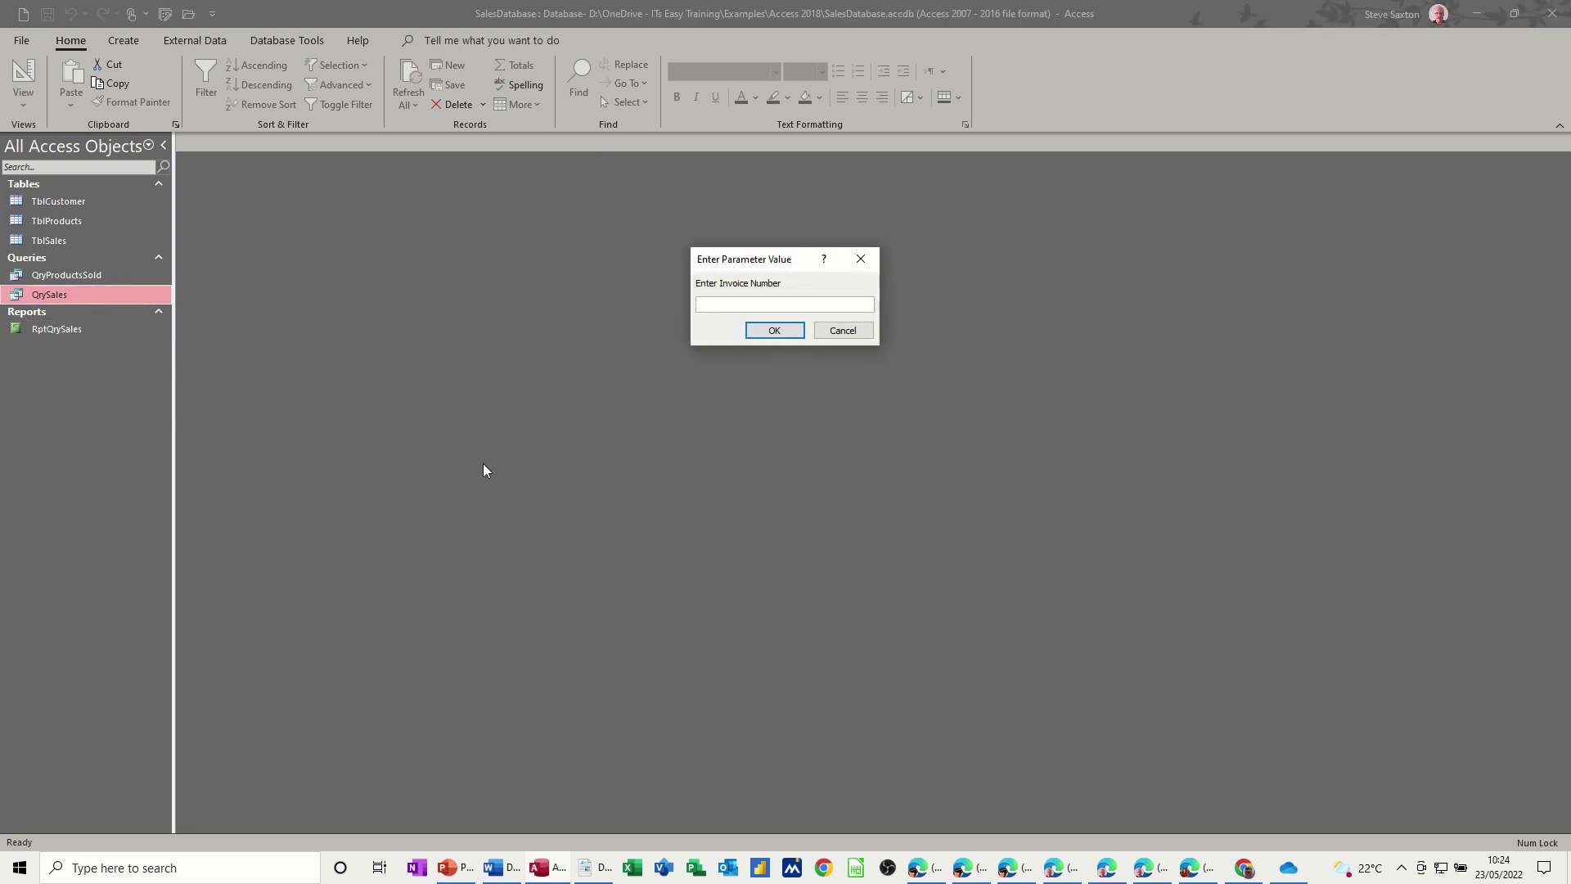
left_click(774, 332)
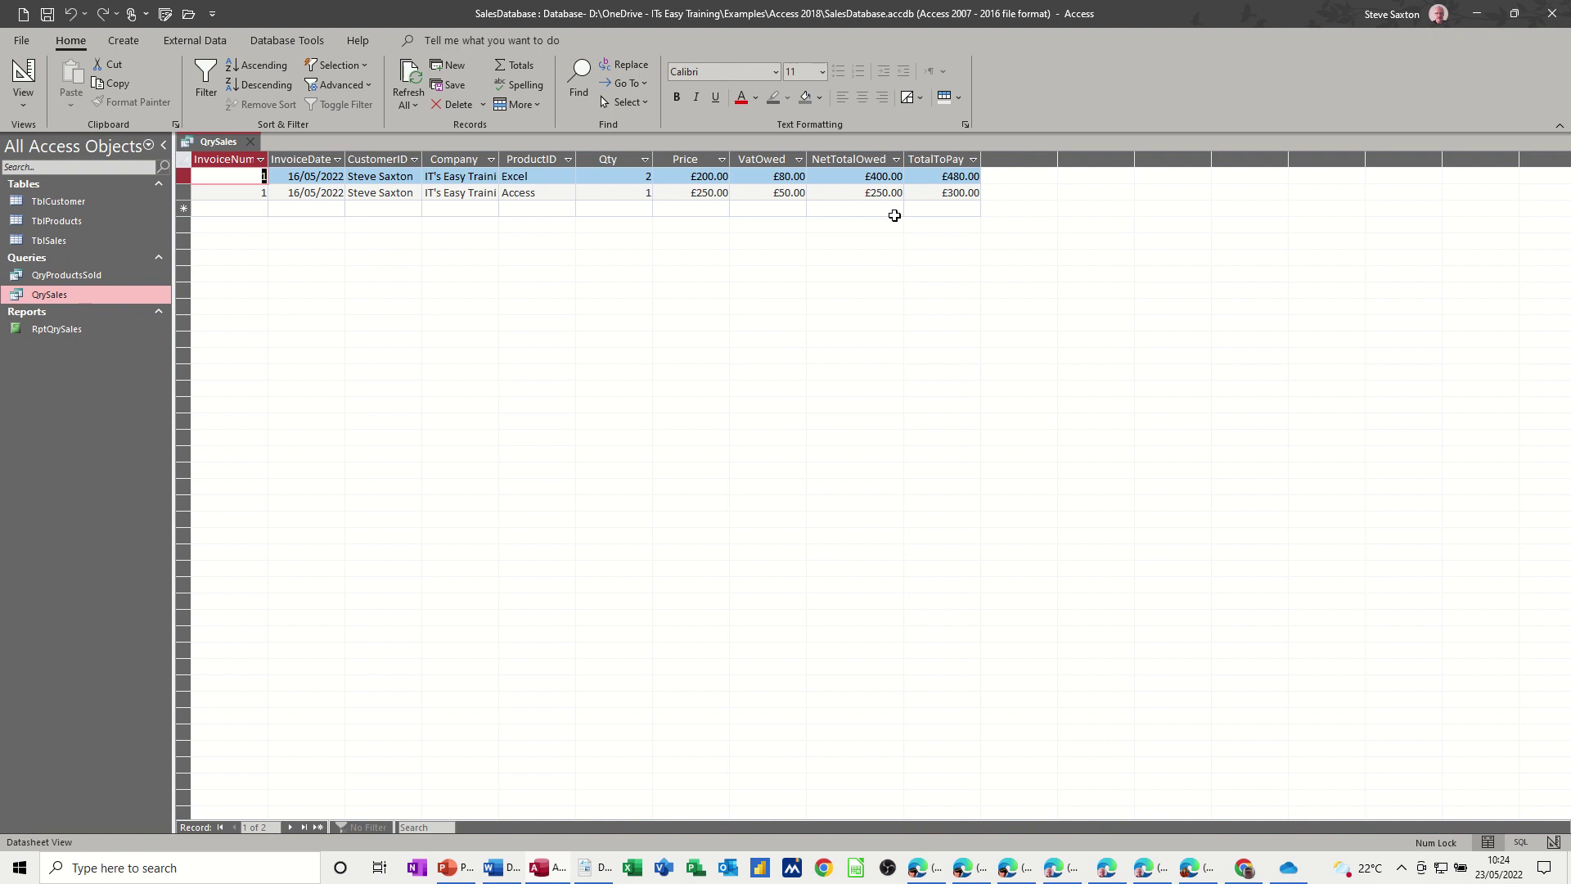
Step: Delete the InvoiceNumber criterion from QrySales, run it to show all rows, then close it
left_click(23, 75)
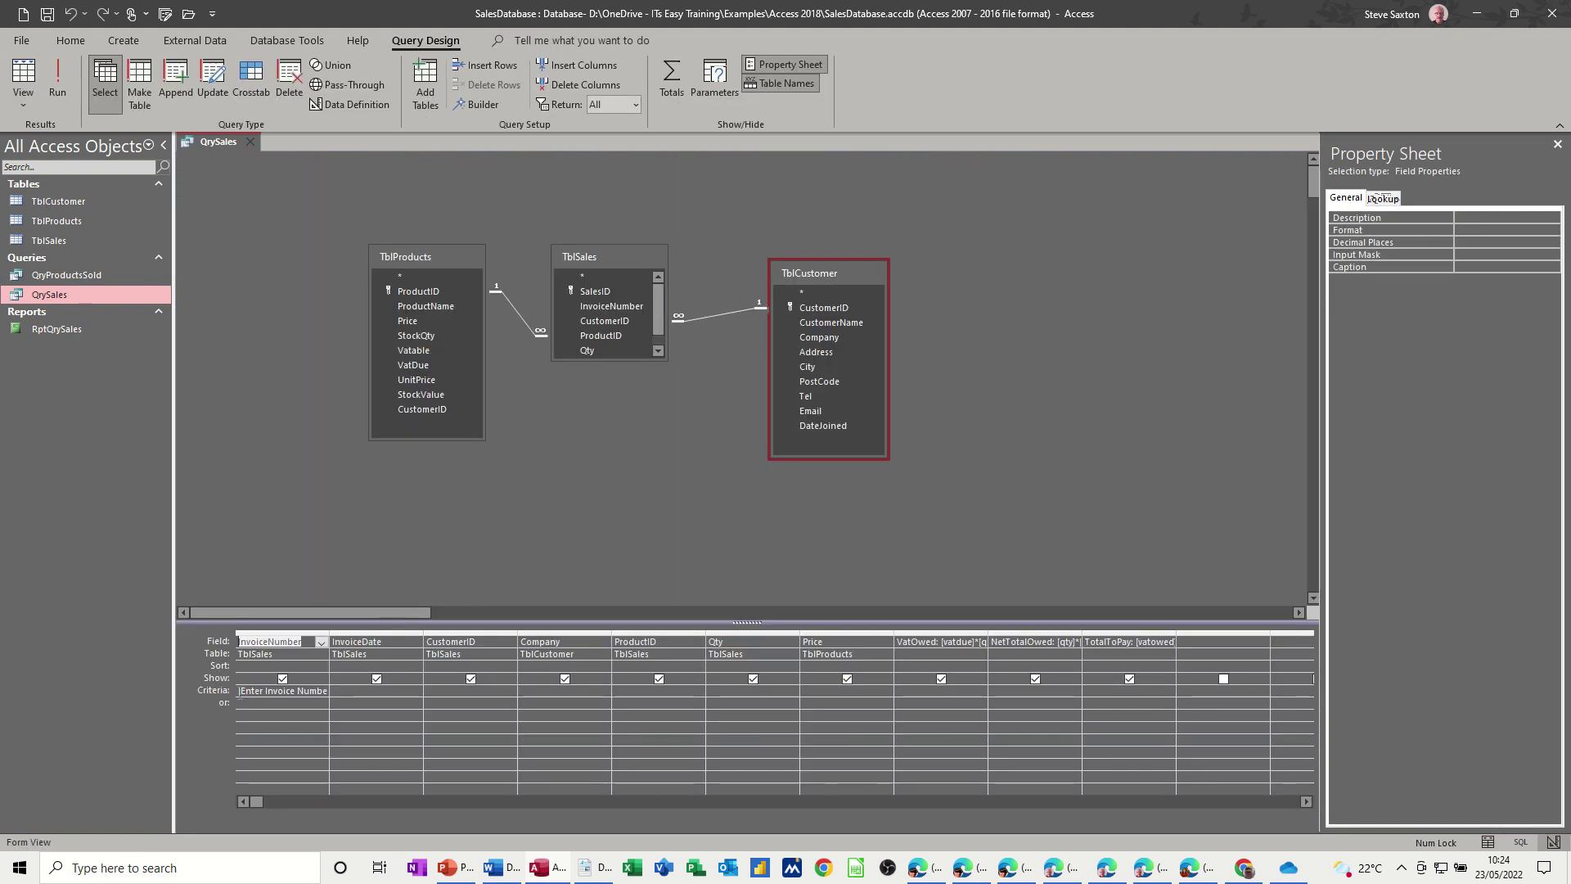
left_click(239, 693)
key("End")
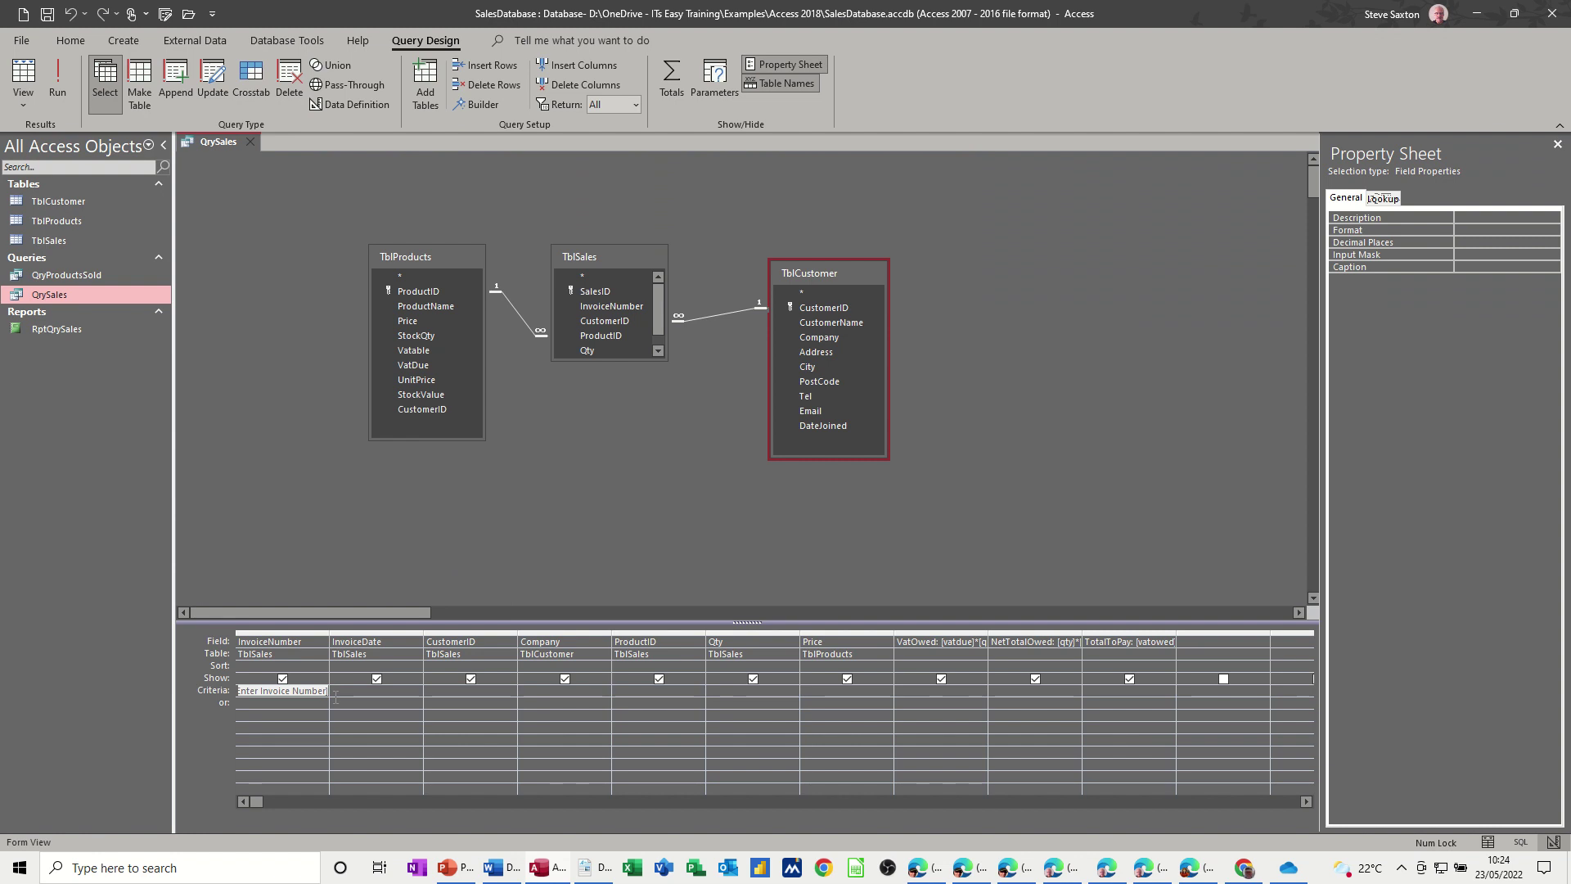
key("shift+Home")
key("Delete")
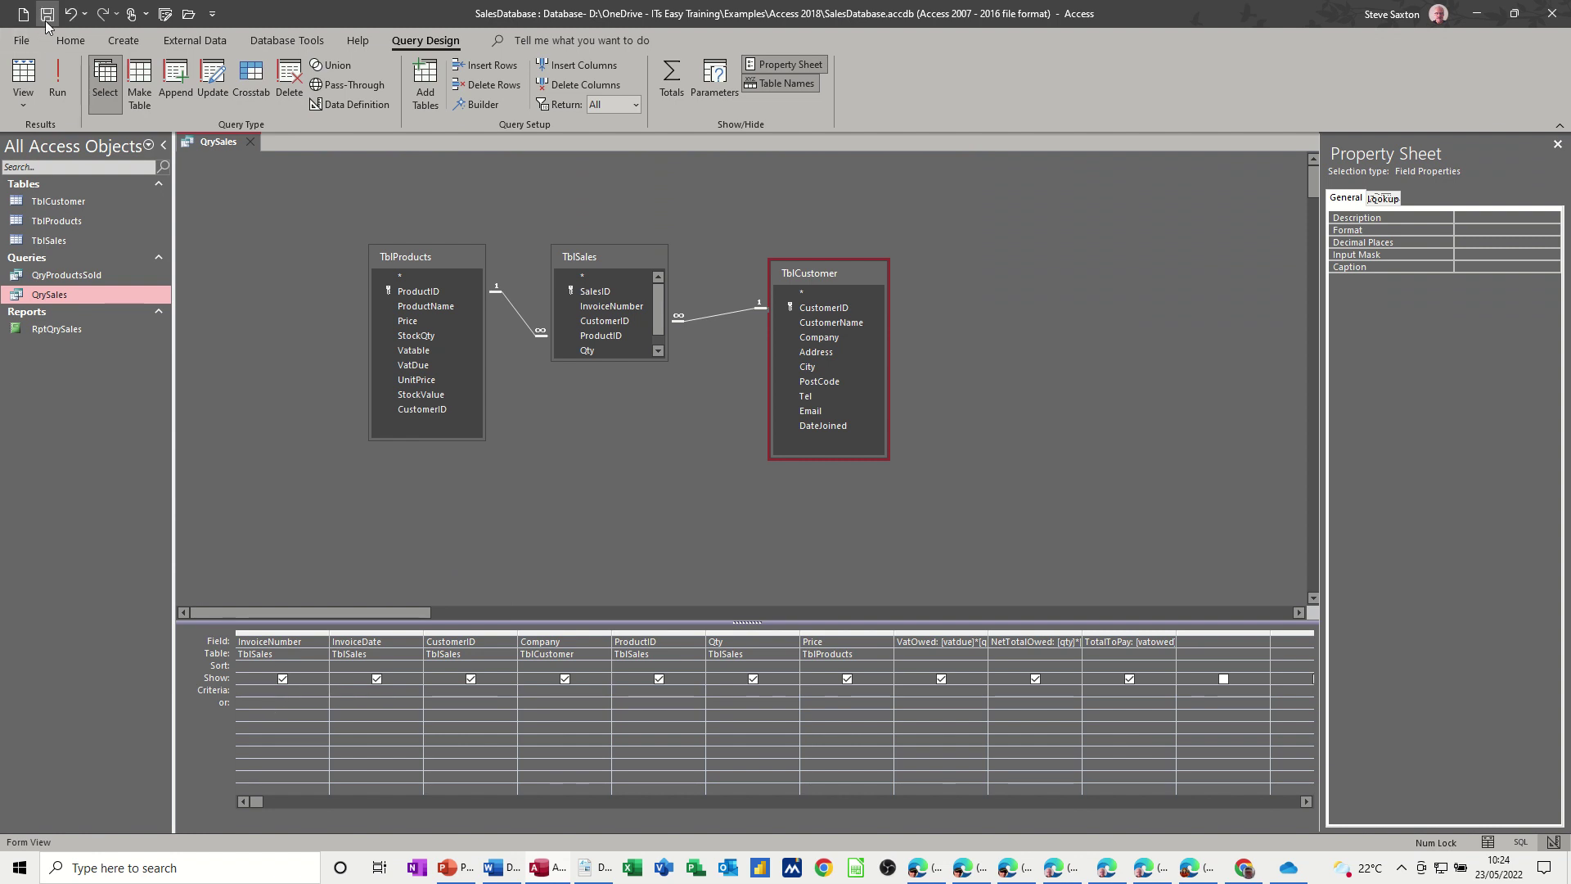
left_click(64, 76)
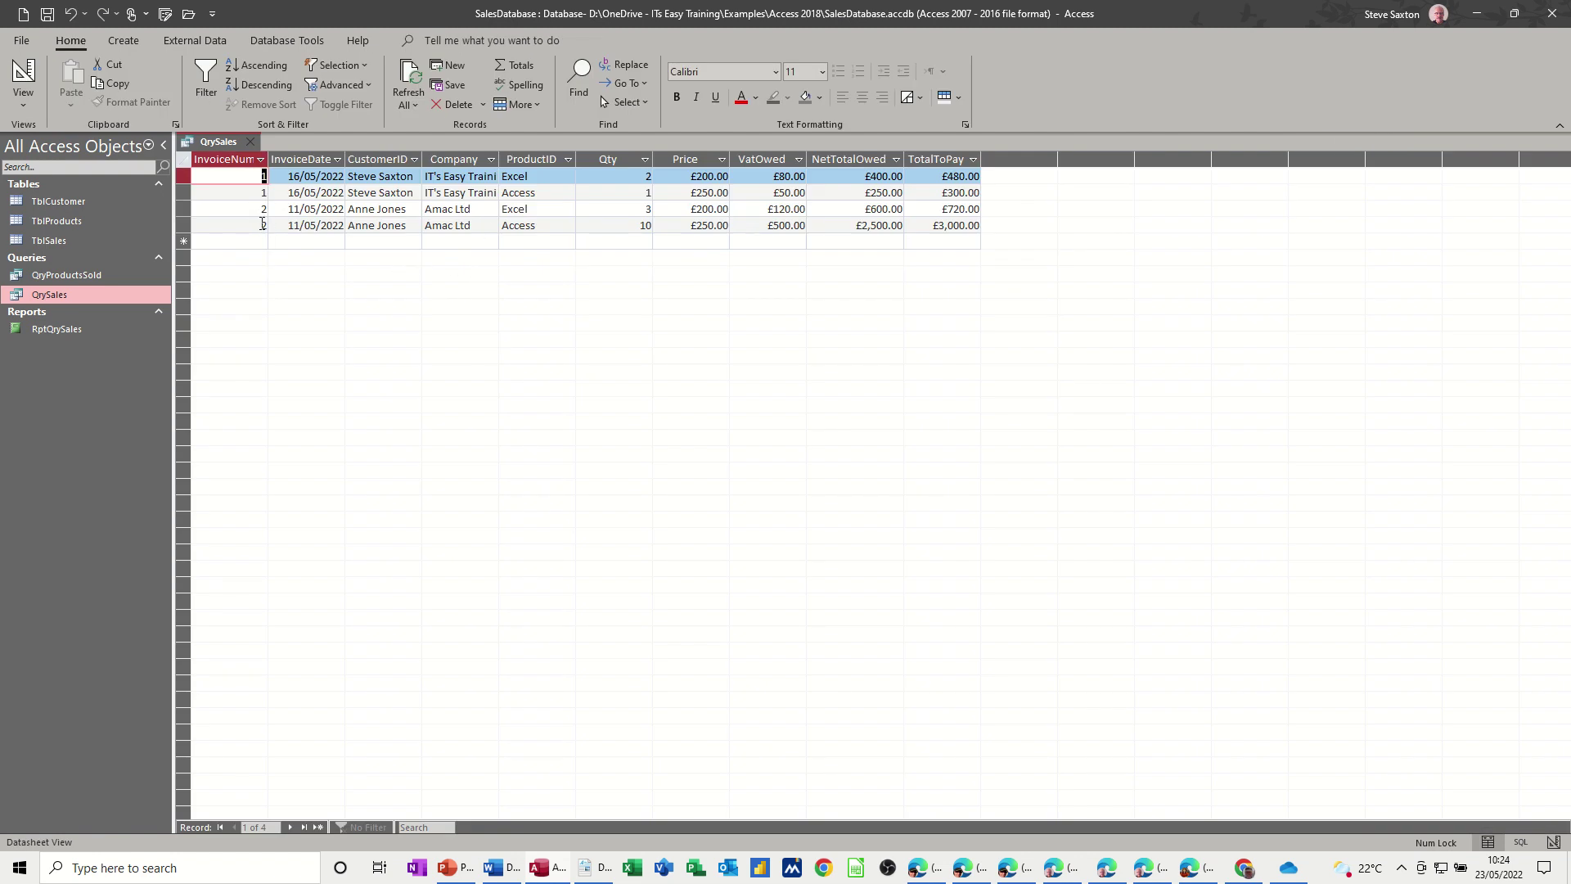
left_click(252, 142)
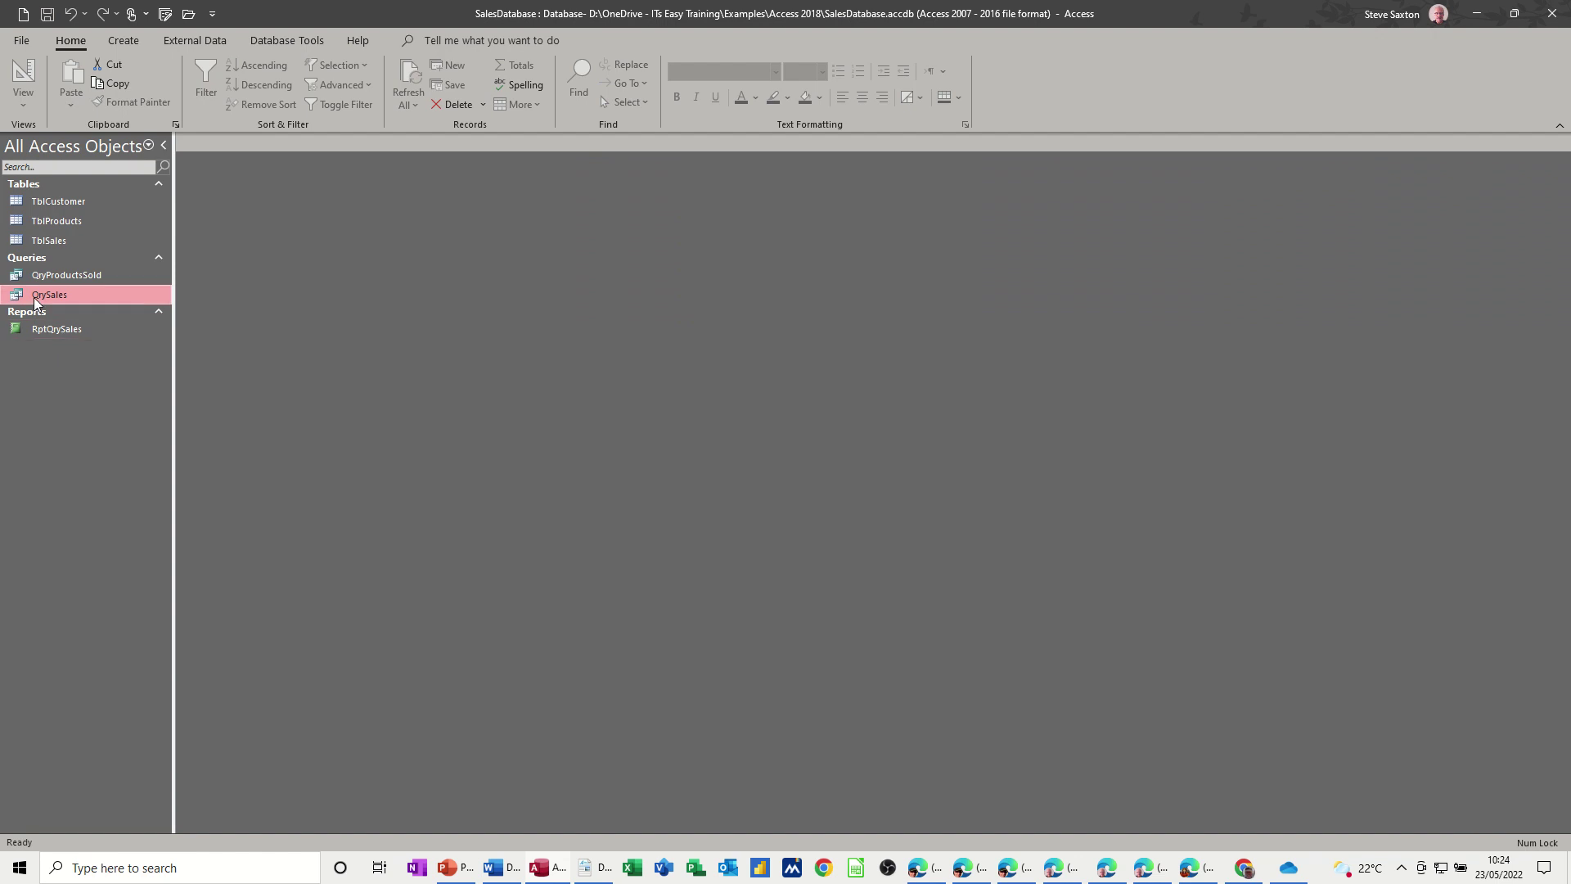
Step: Create a new design report bound to QrySales, show its field list, and widen the layout
left_click(131, 43)
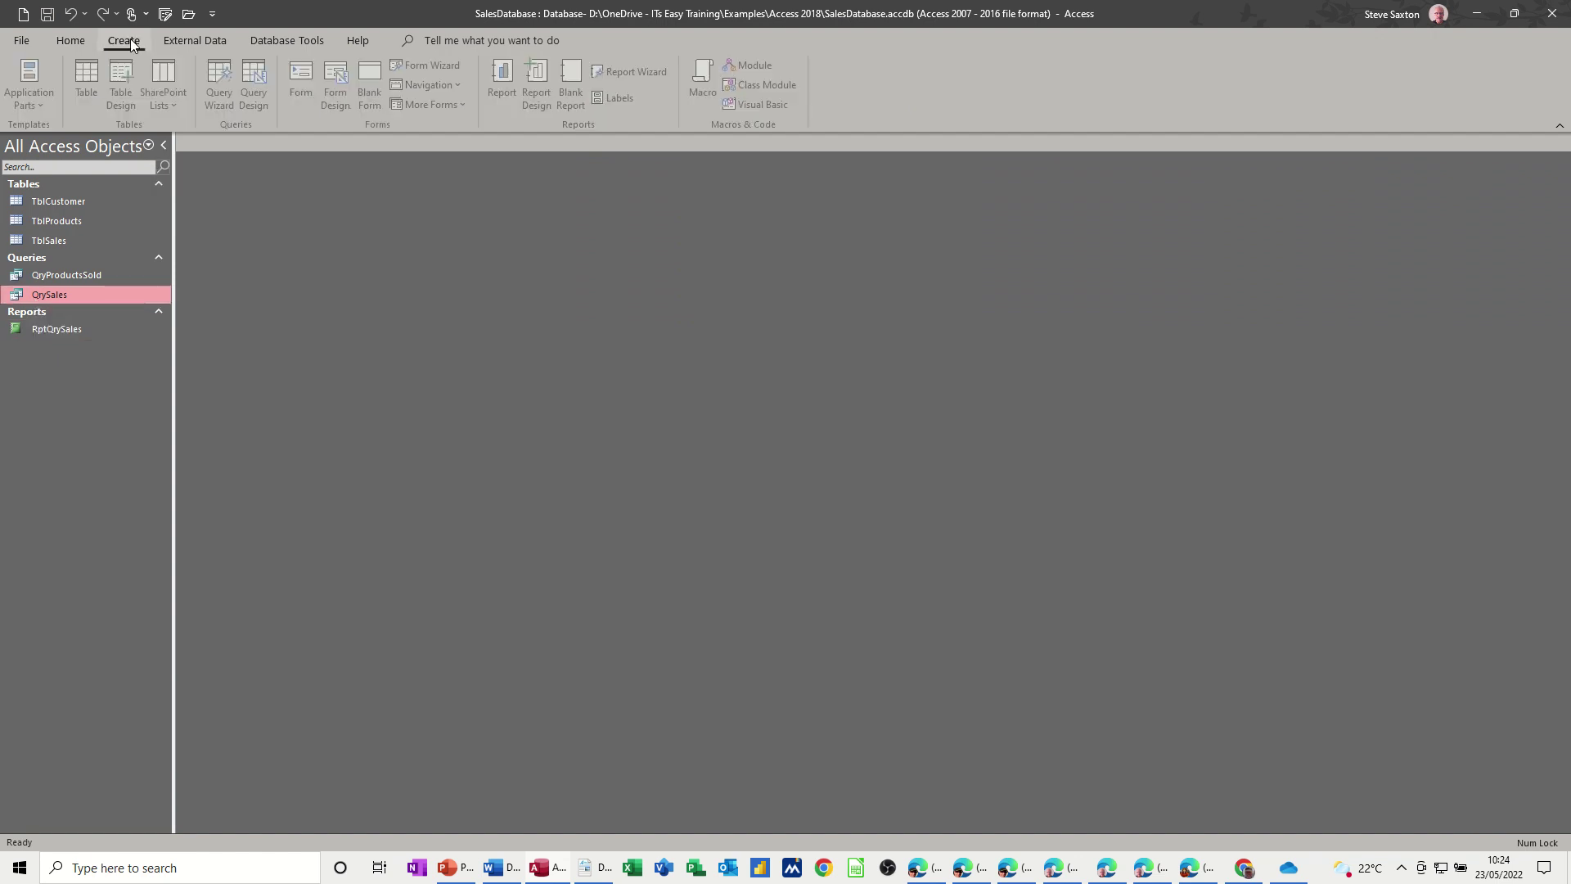
left_click(542, 82)
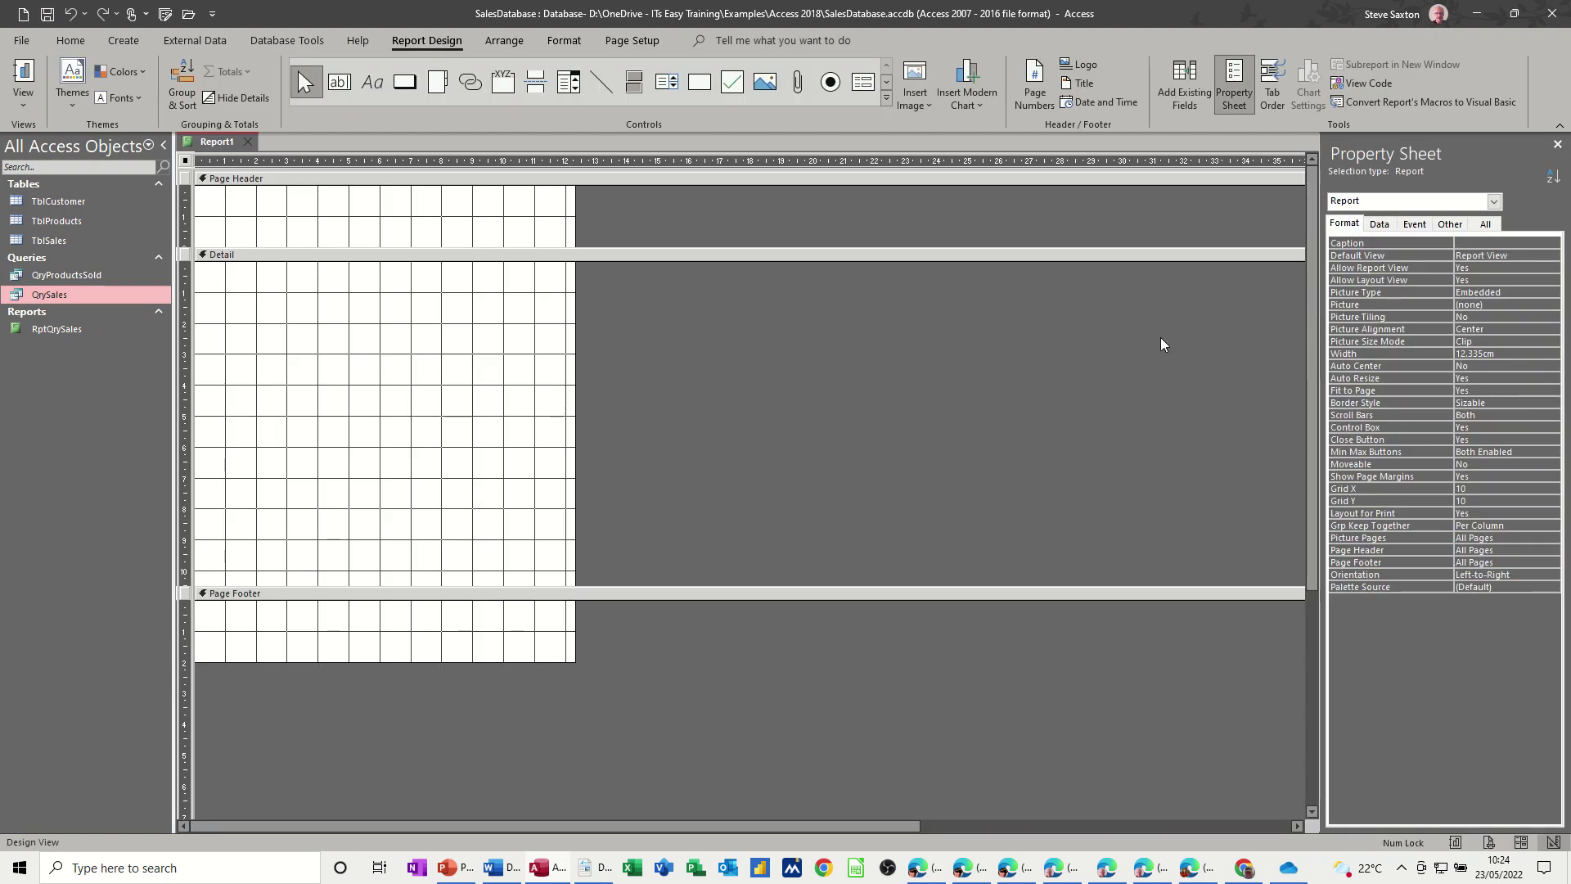
left_click(1378, 228)
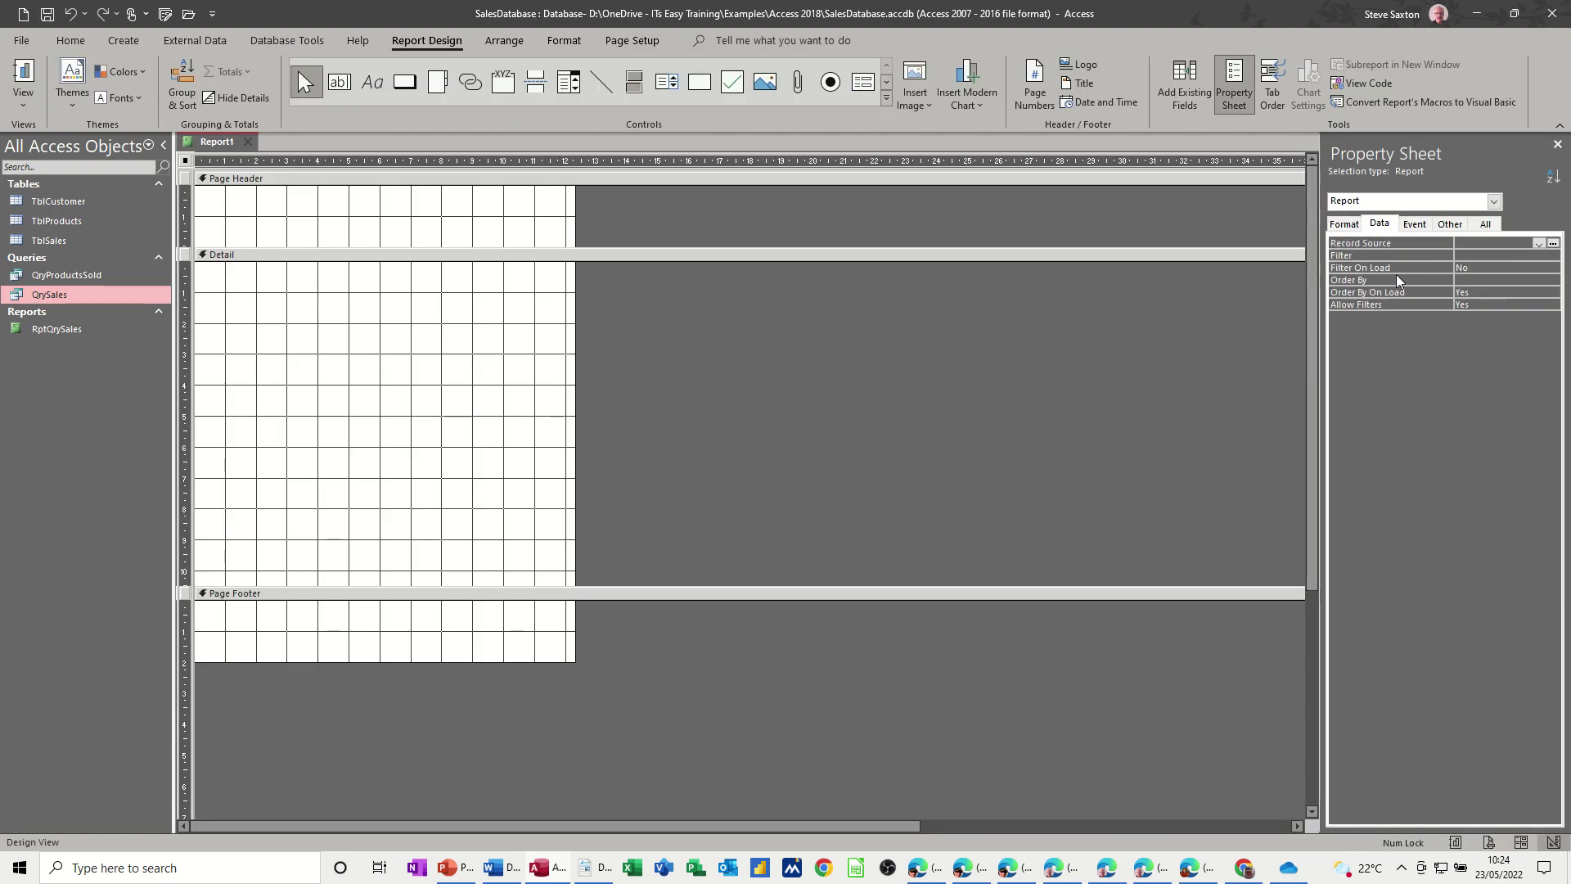
left_click(1537, 246)
left_click(1497, 267)
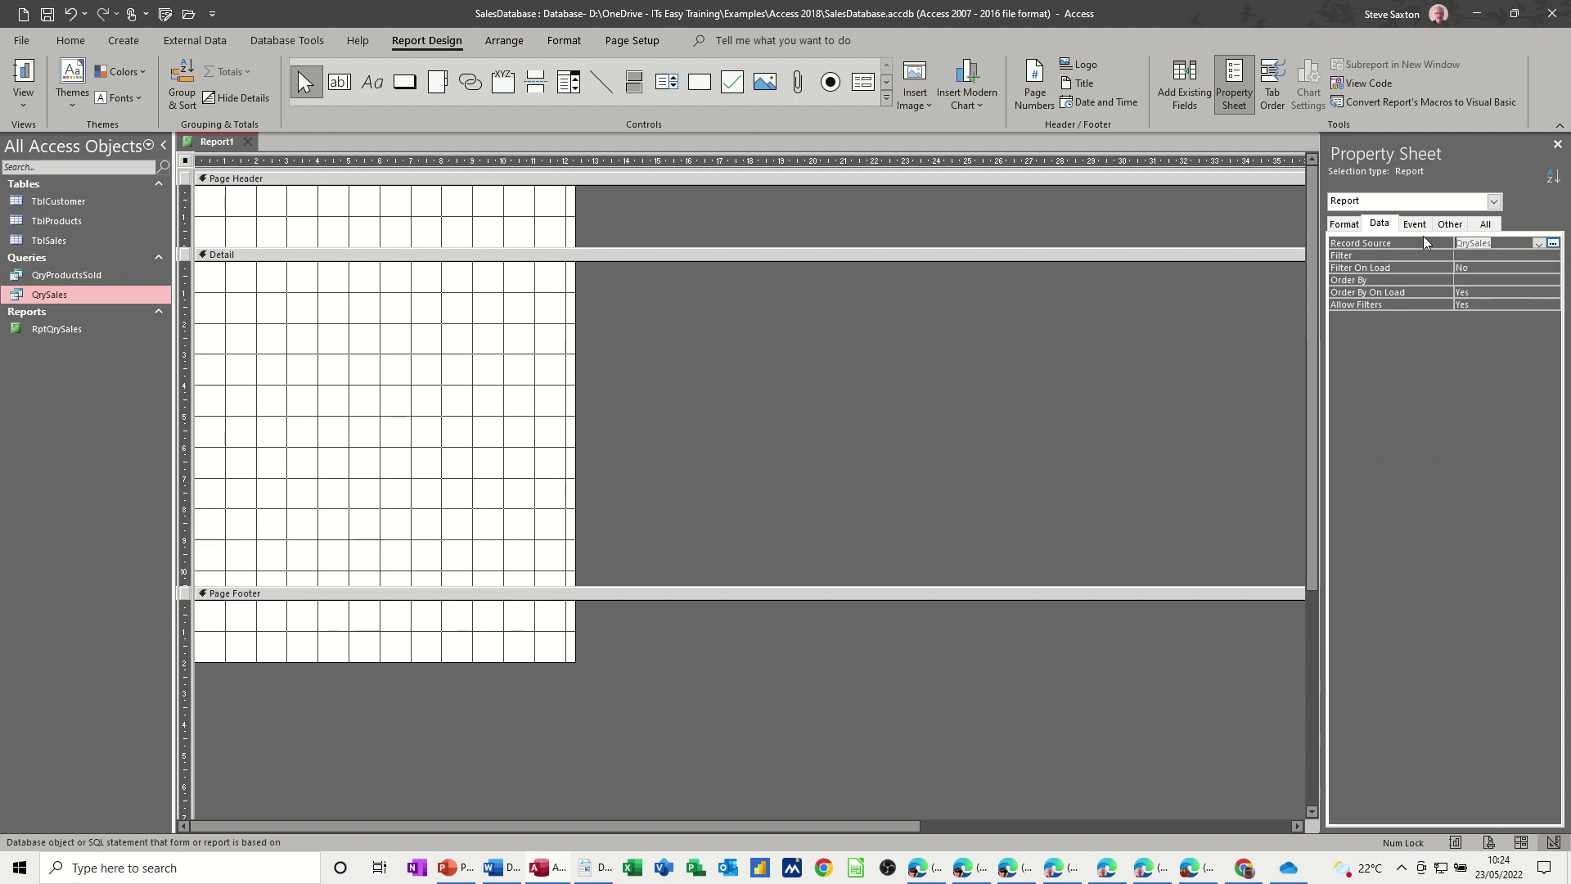
left_click(1188, 81)
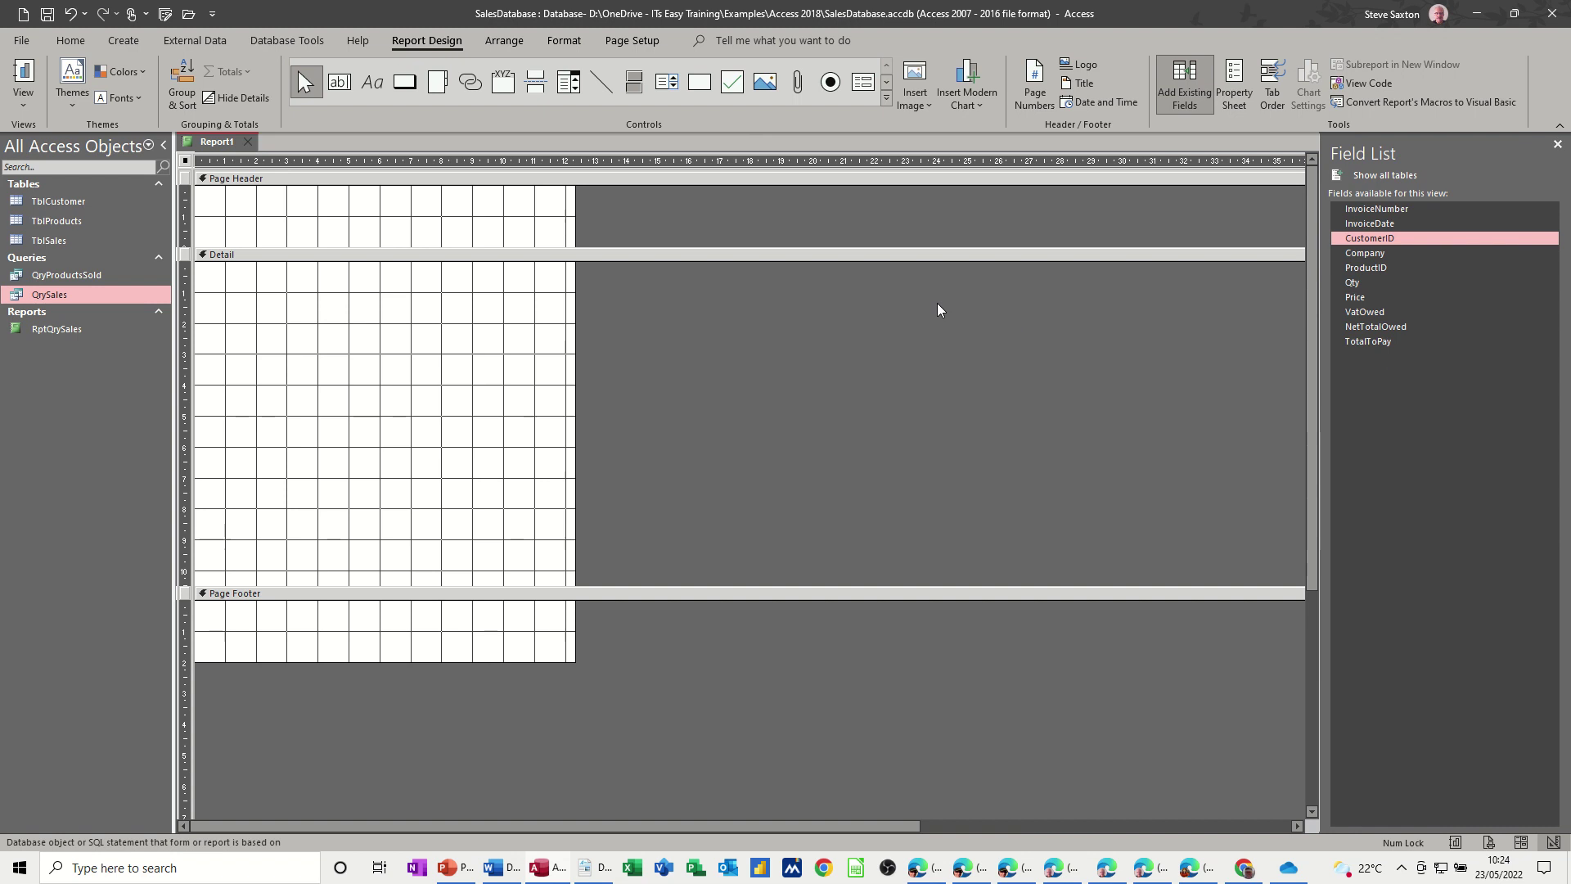
left_click_drag(575, 354, 821, 379)
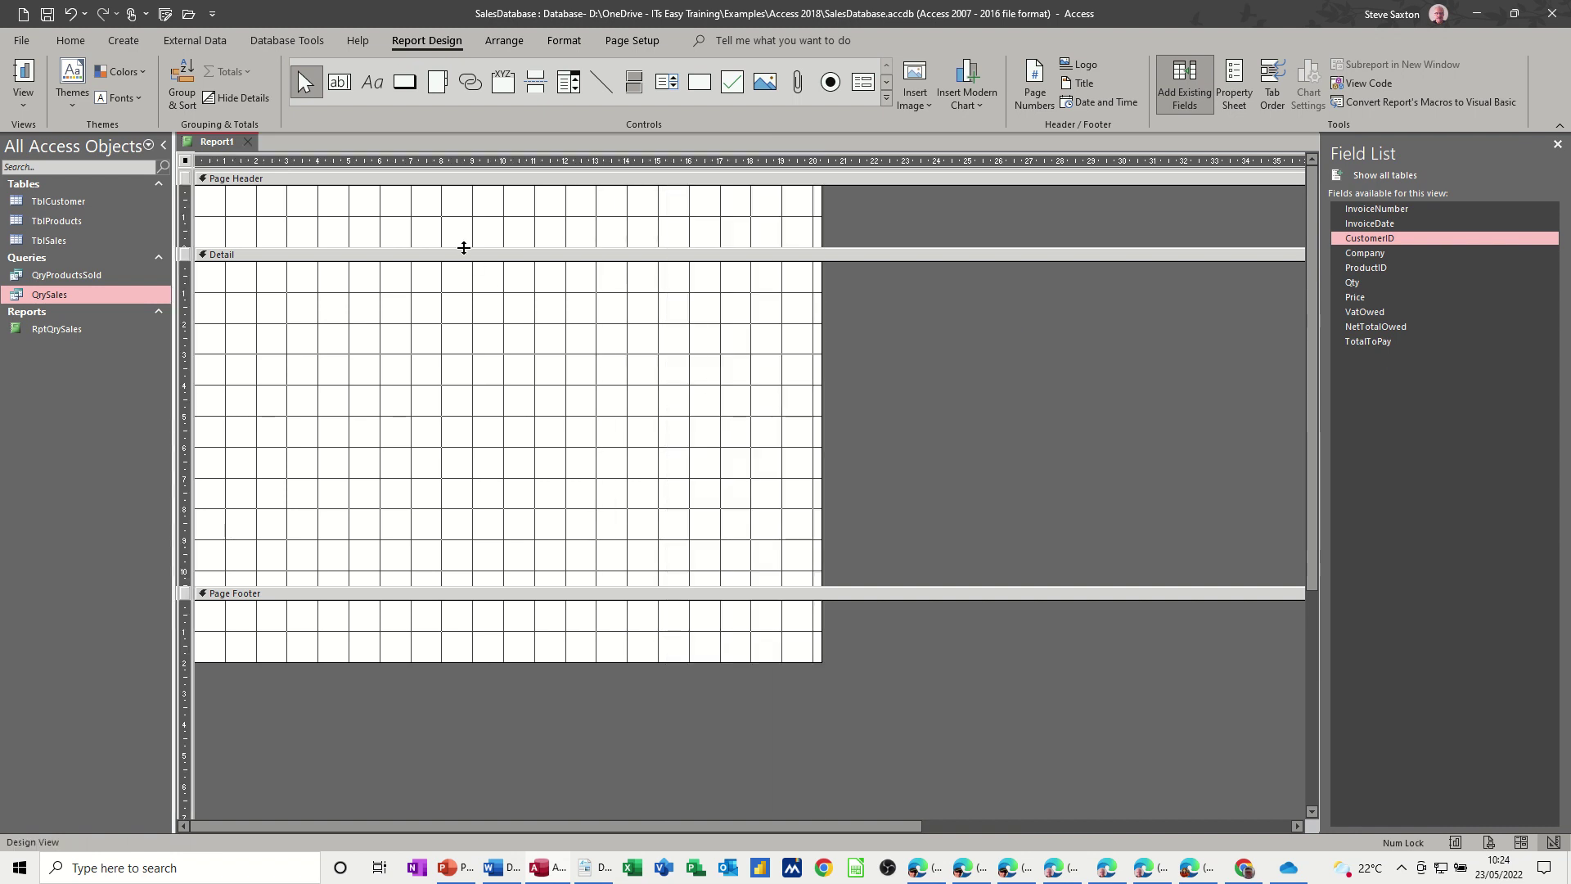
Step: Add a grouping on InvoiceNumber to Report1
left_click(182, 88)
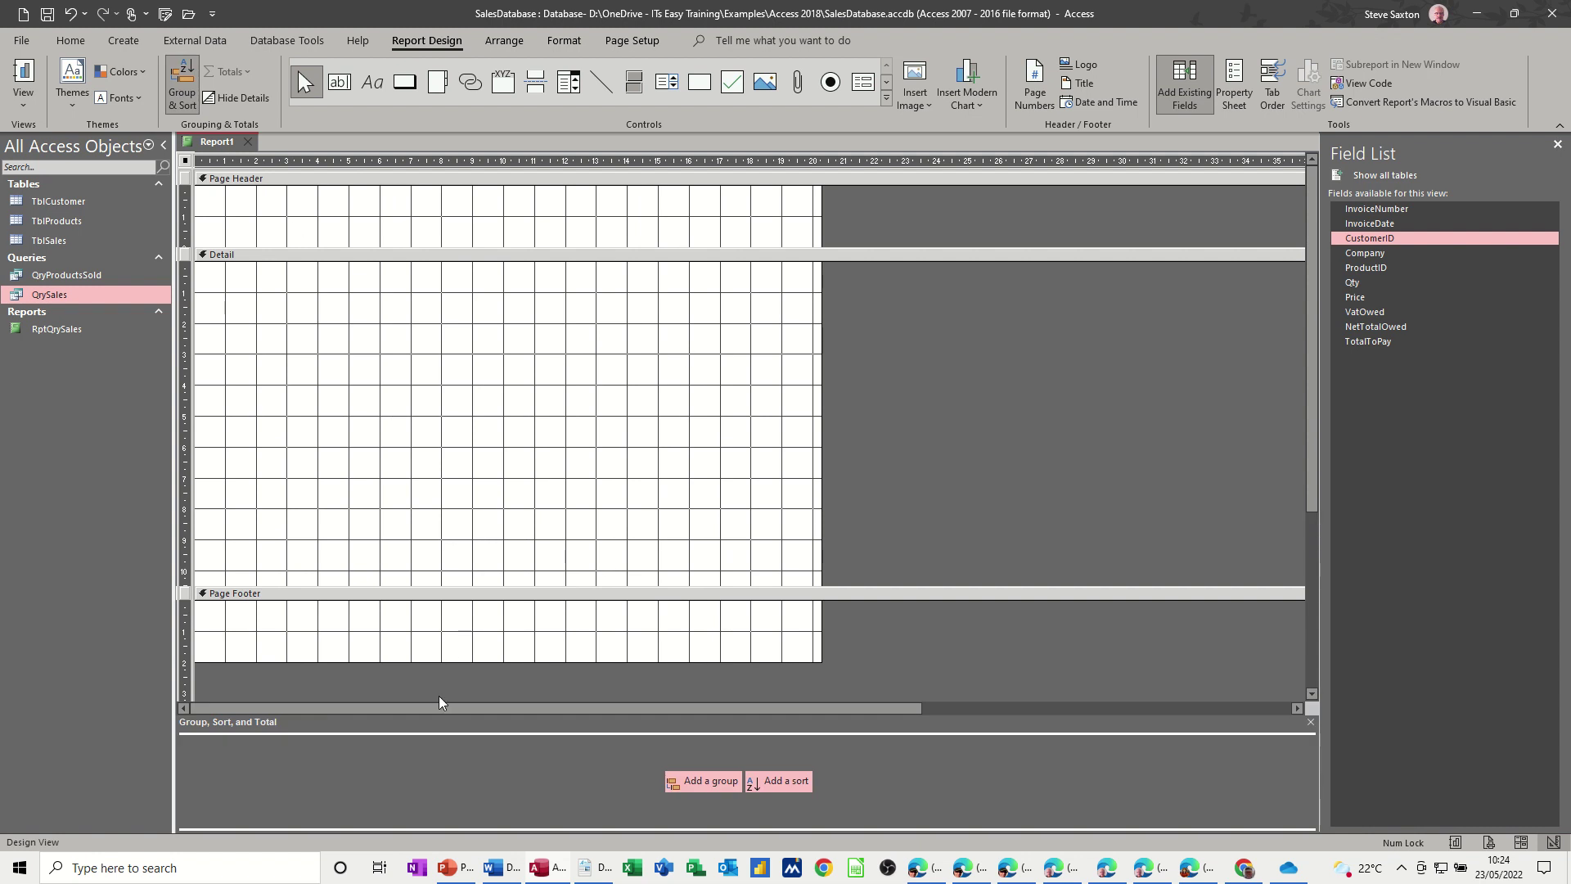
left_click(680, 779)
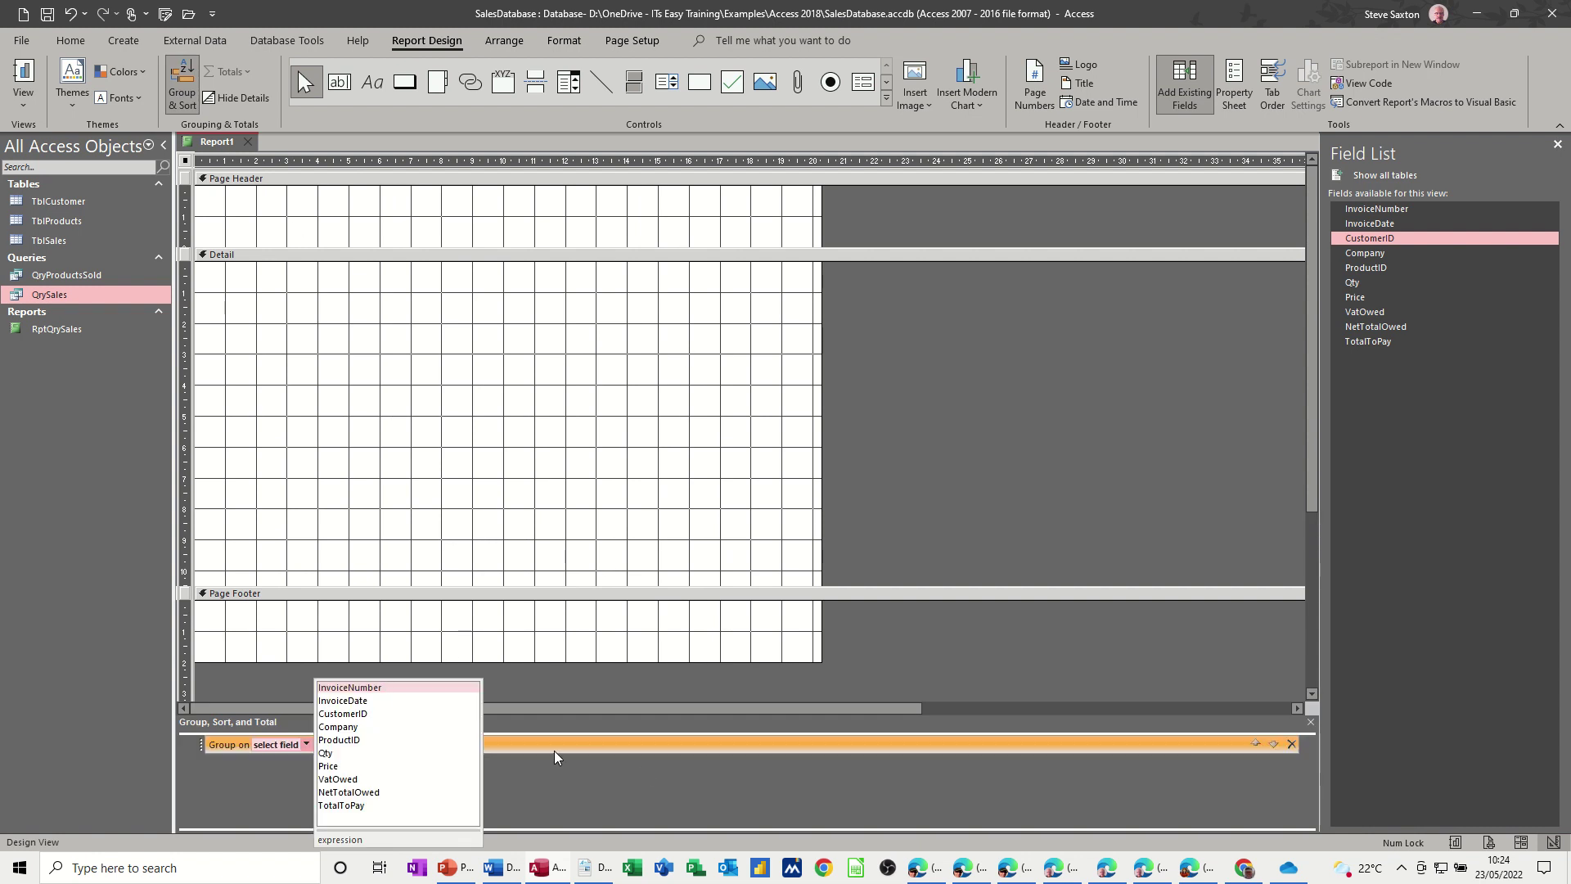
left_click(373, 690)
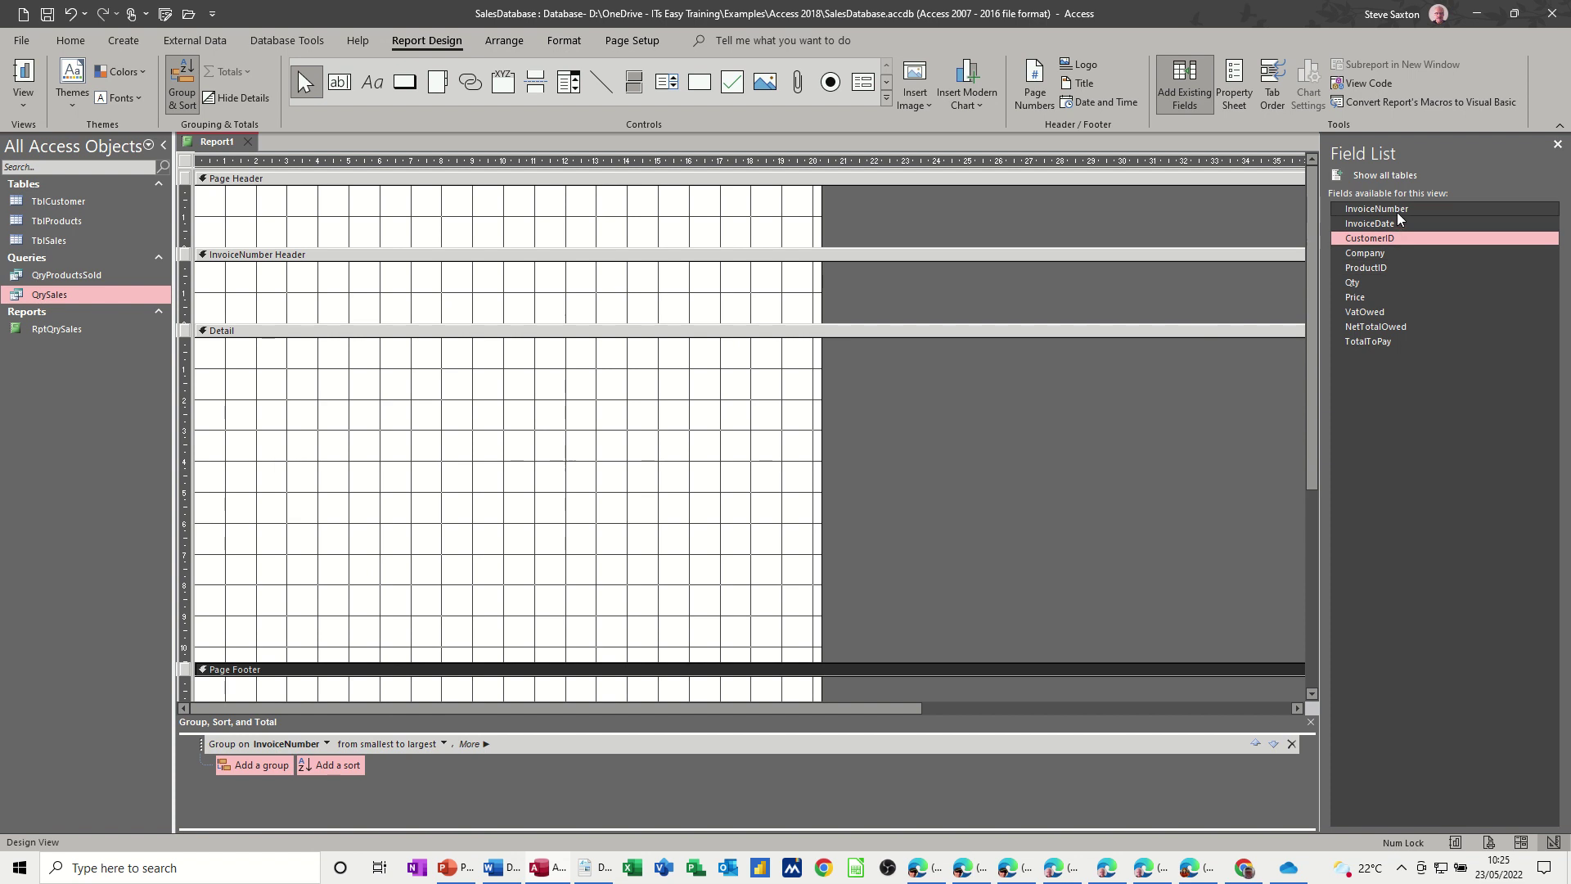
Step: Place the InvoiceNumber field in its group header, move it up and shorten the header
left_click_drag(1396, 210, 429, 307)
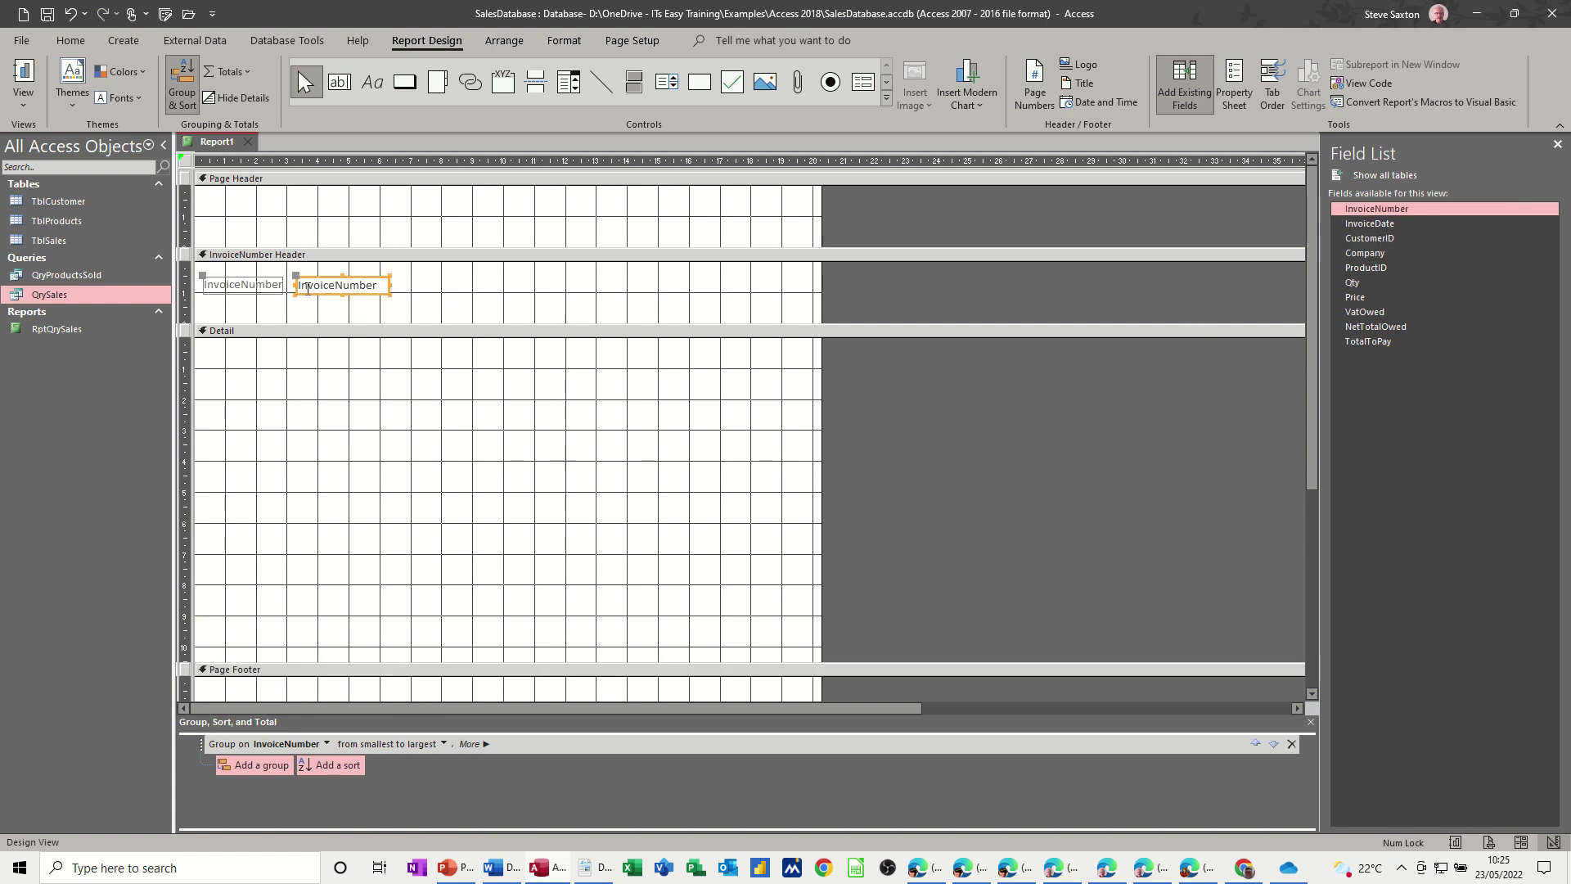
left_click_drag(309, 292, 298, 280)
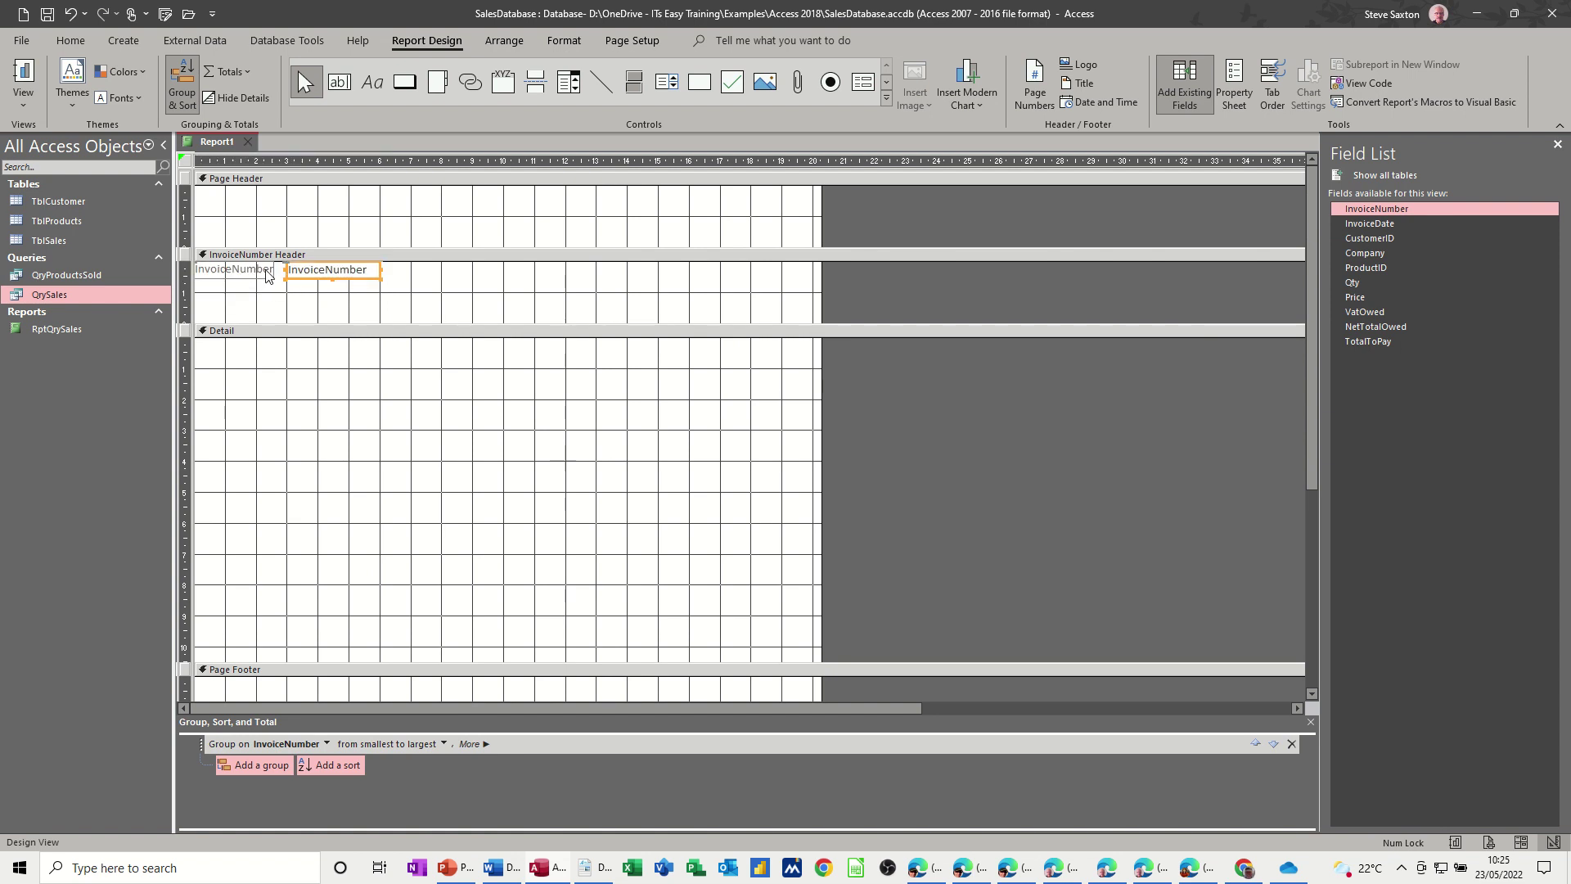
left_click_drag(367, 323, 368, 297)
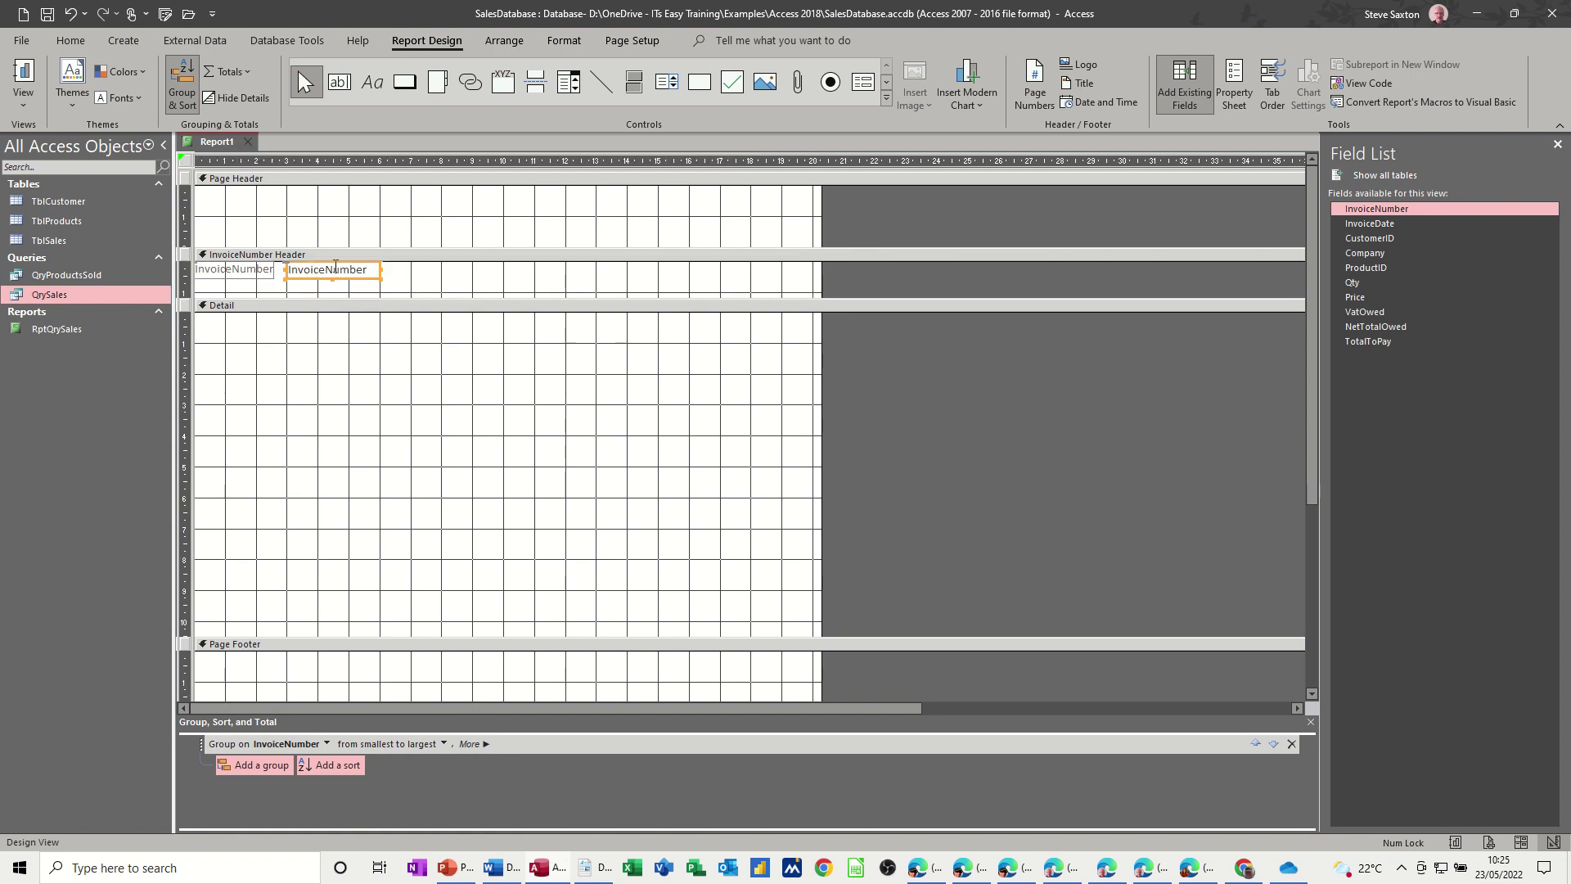
Step: Preview the report, then back in design rename the header label to 'Invoice Number'
left_click(23, 78)
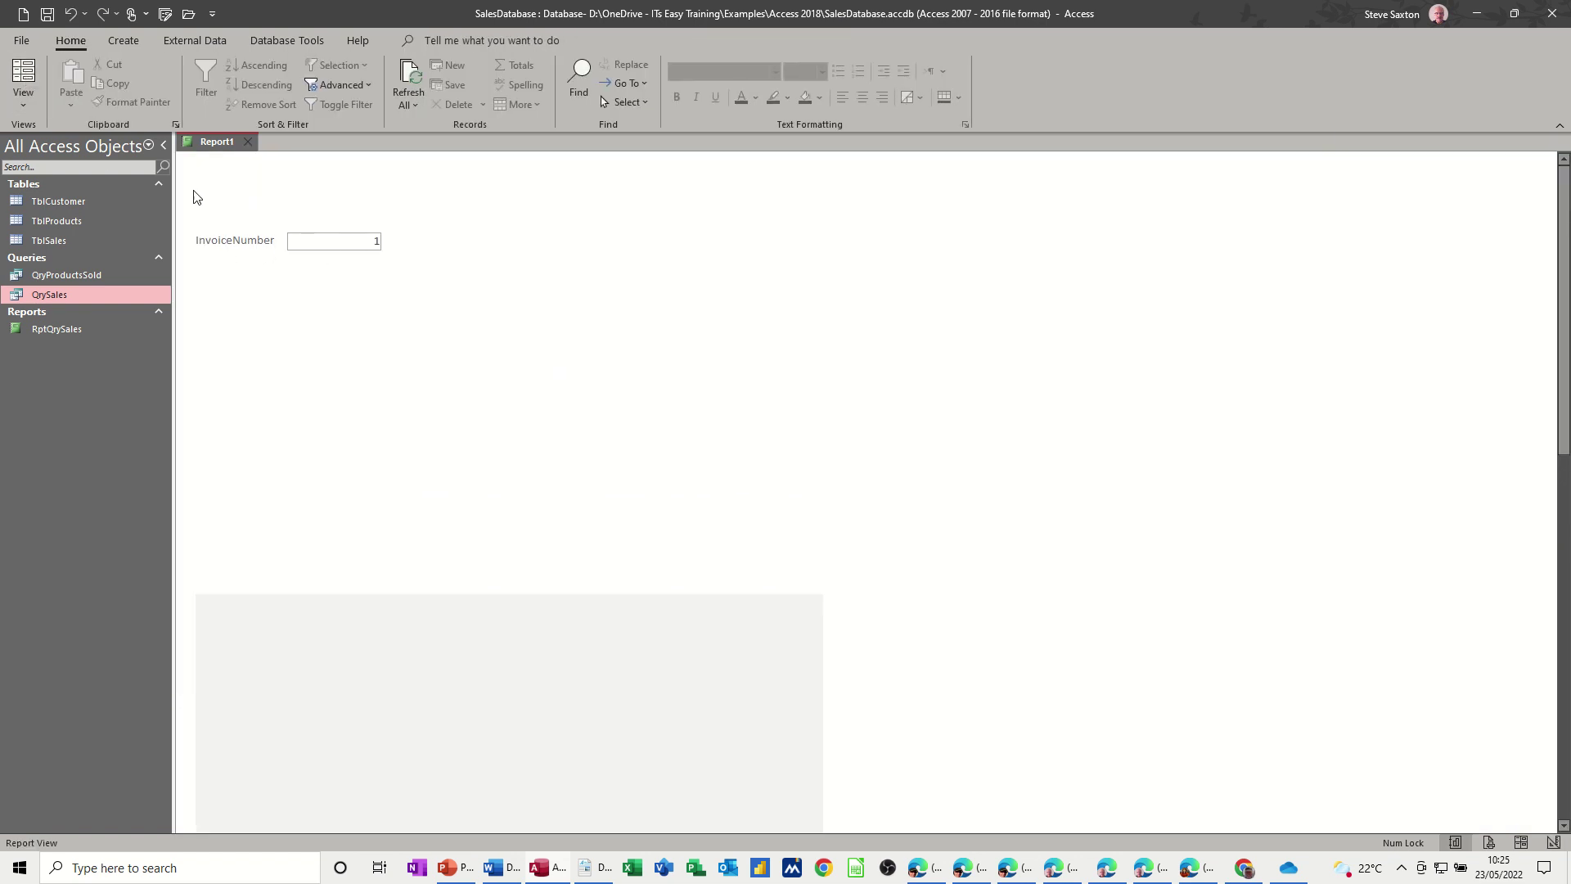
left_click(25, 104)
left_click(62, 250)
left_click(237, 274)
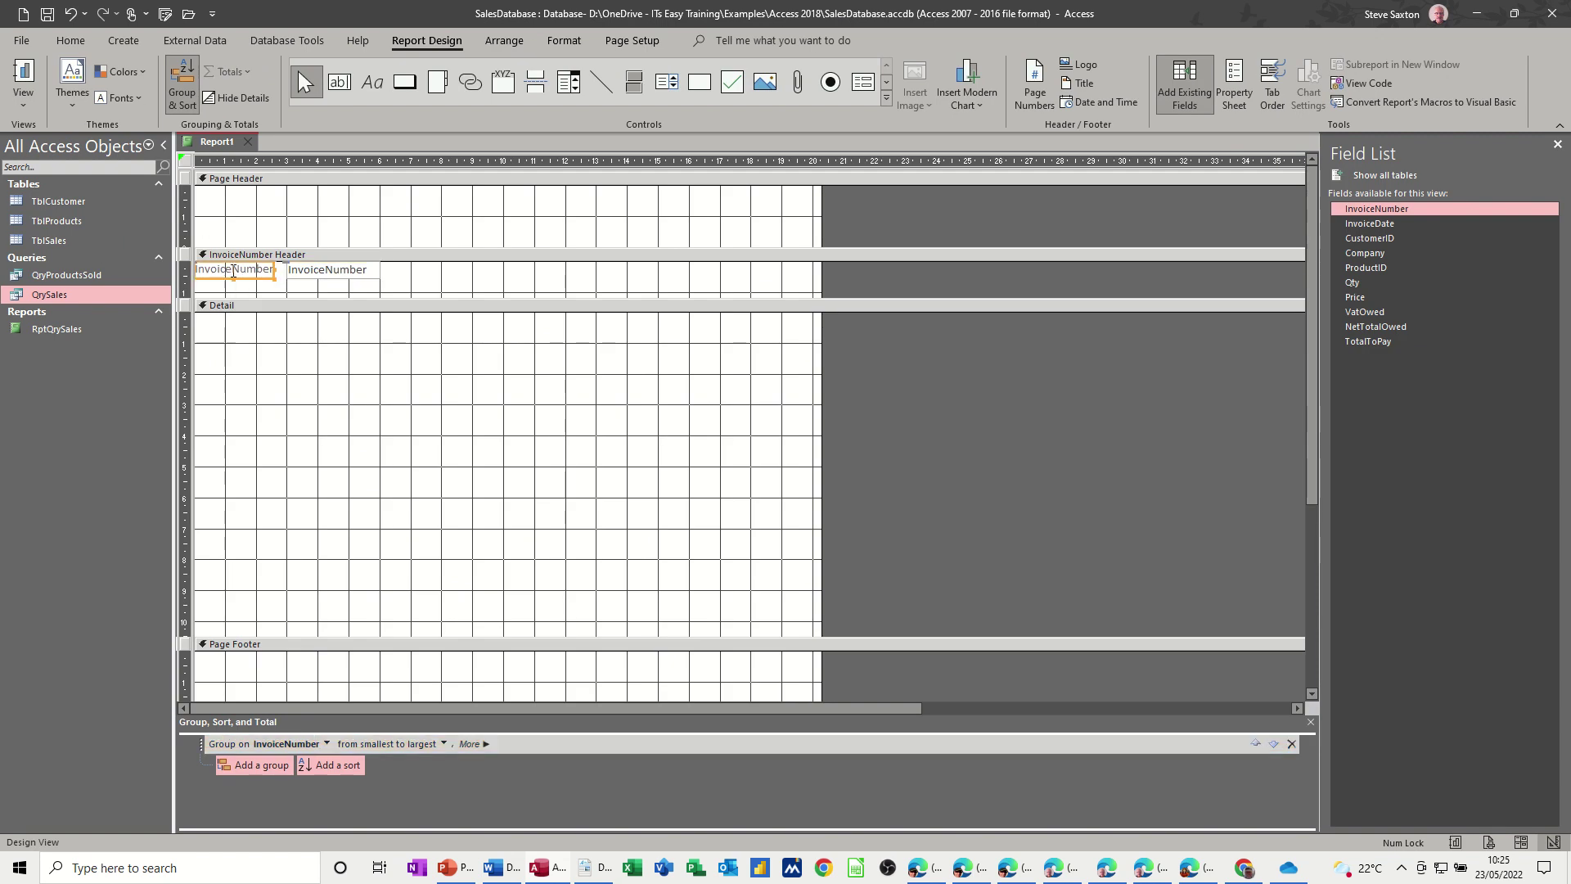
left_click(234, 274)
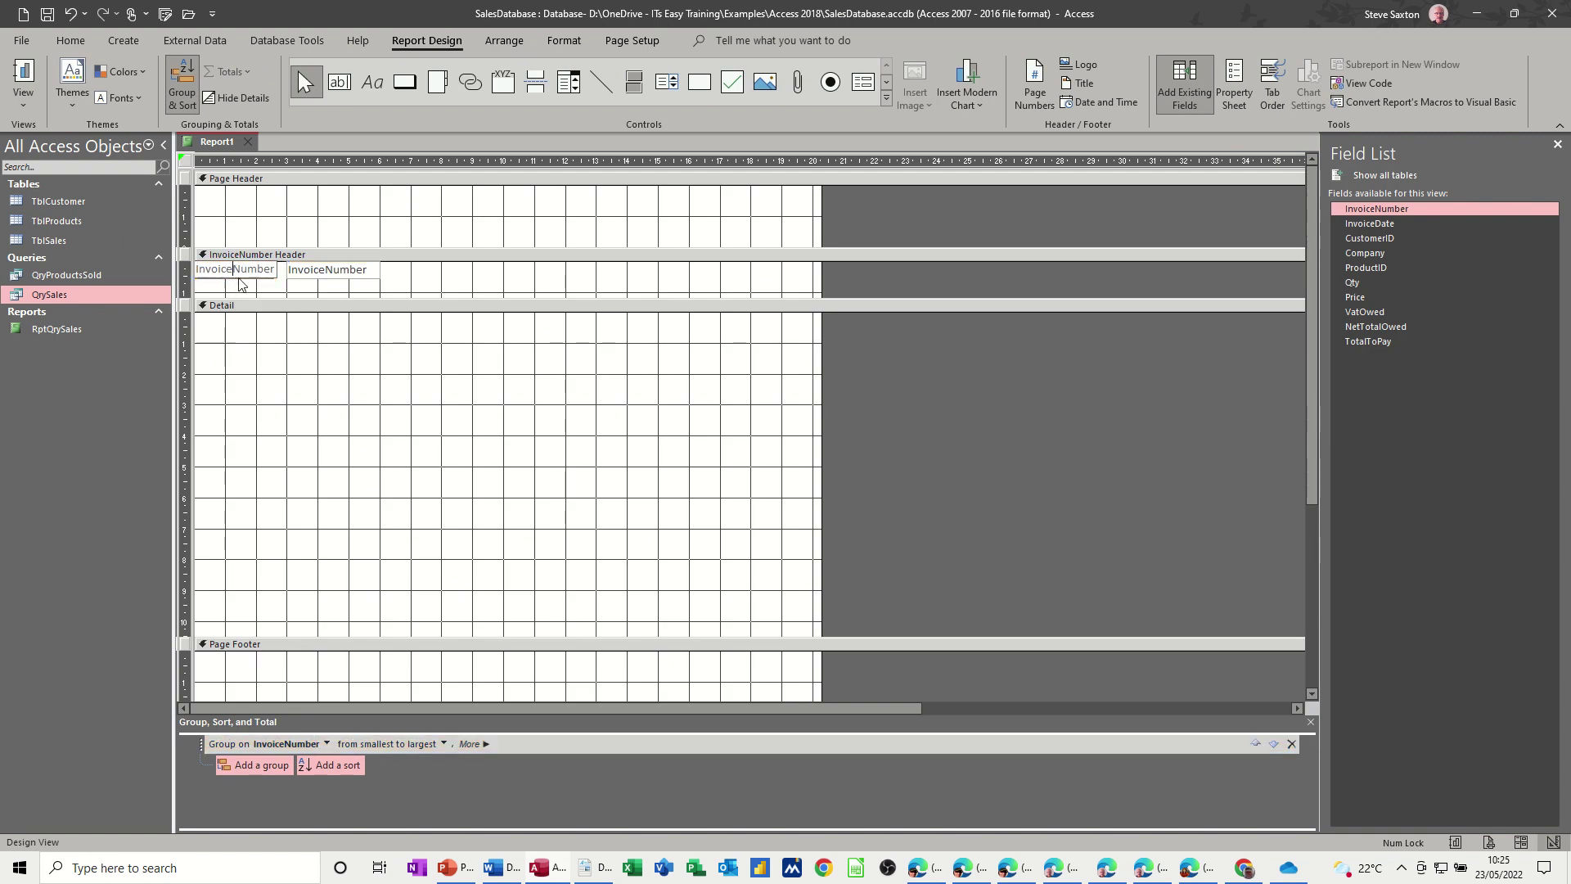
left_click(374, 276)
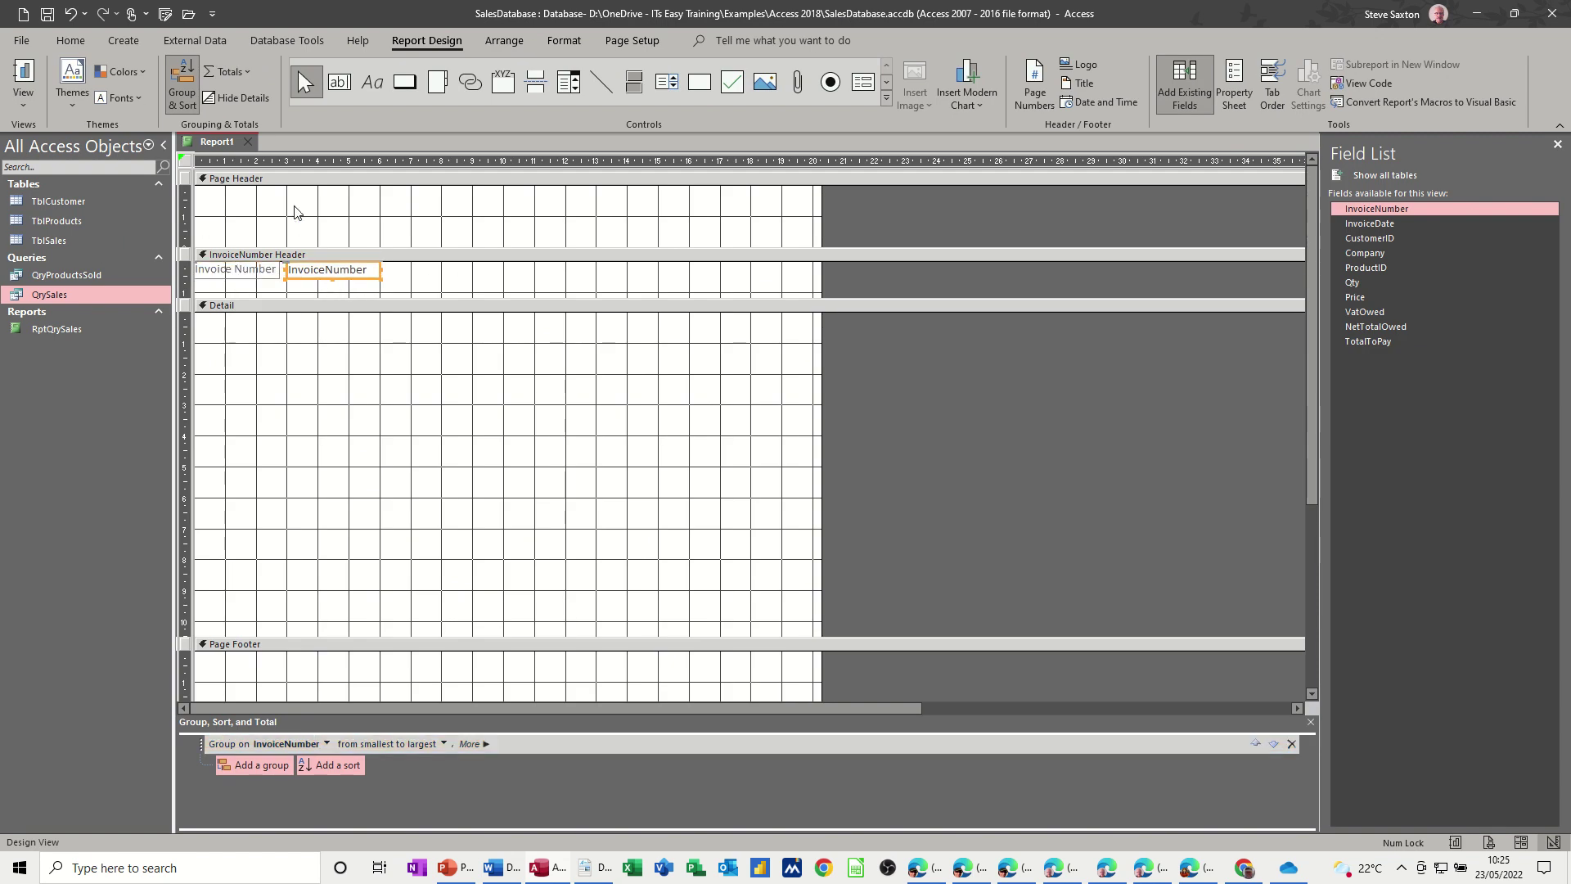
Step: Make the InvoiceNumber value and the Invoice Number label bold
left_click(558, 46)
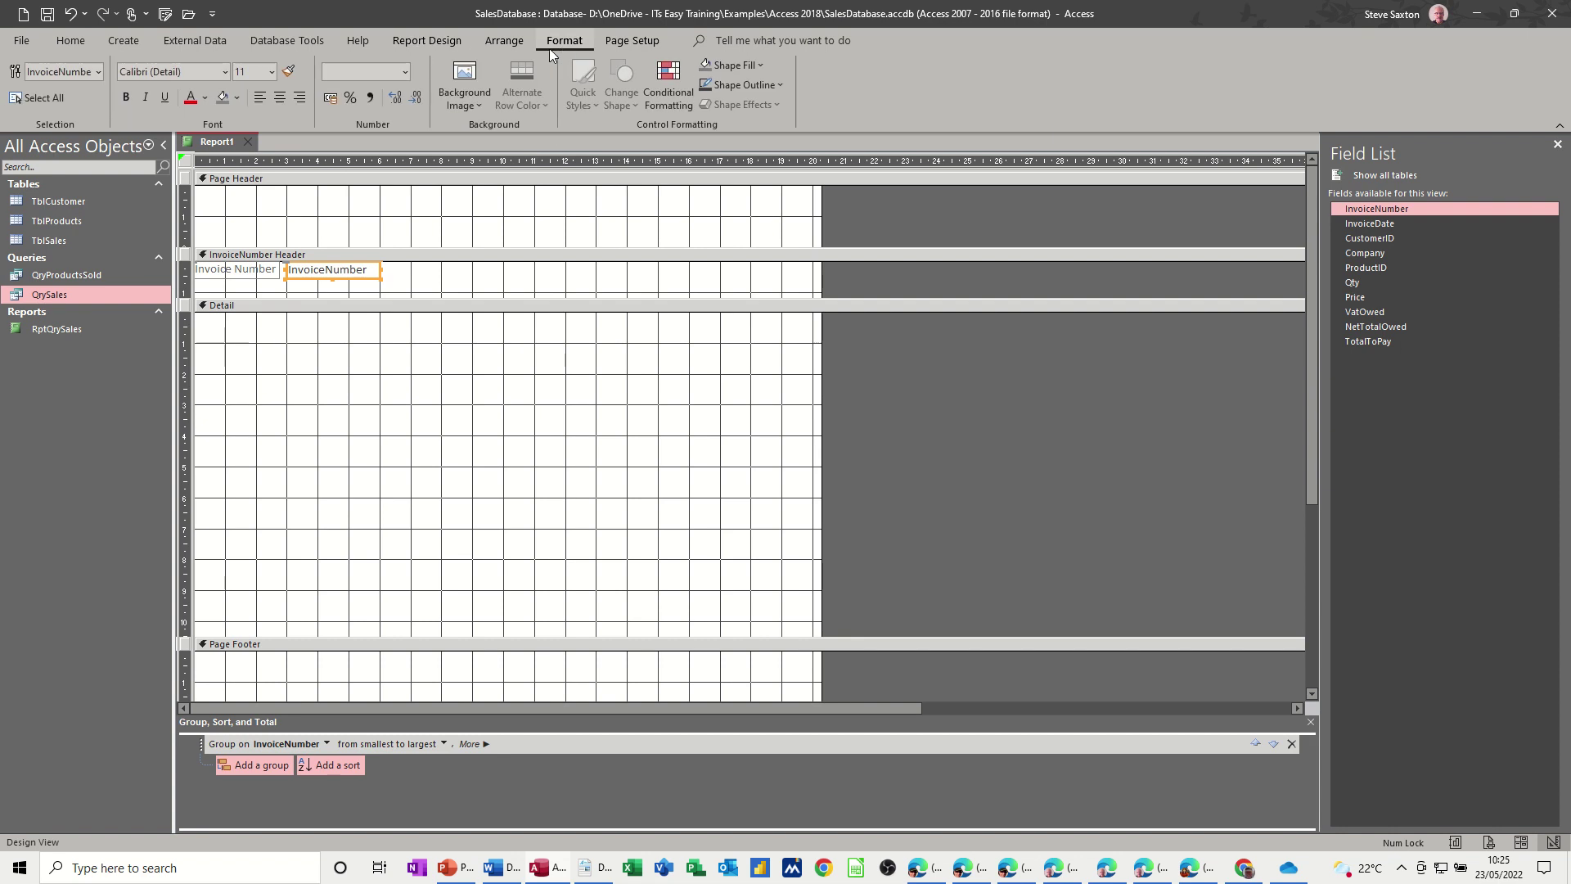
left_click(127, 98)
left_click(252, 267)
left_click(127, 98)
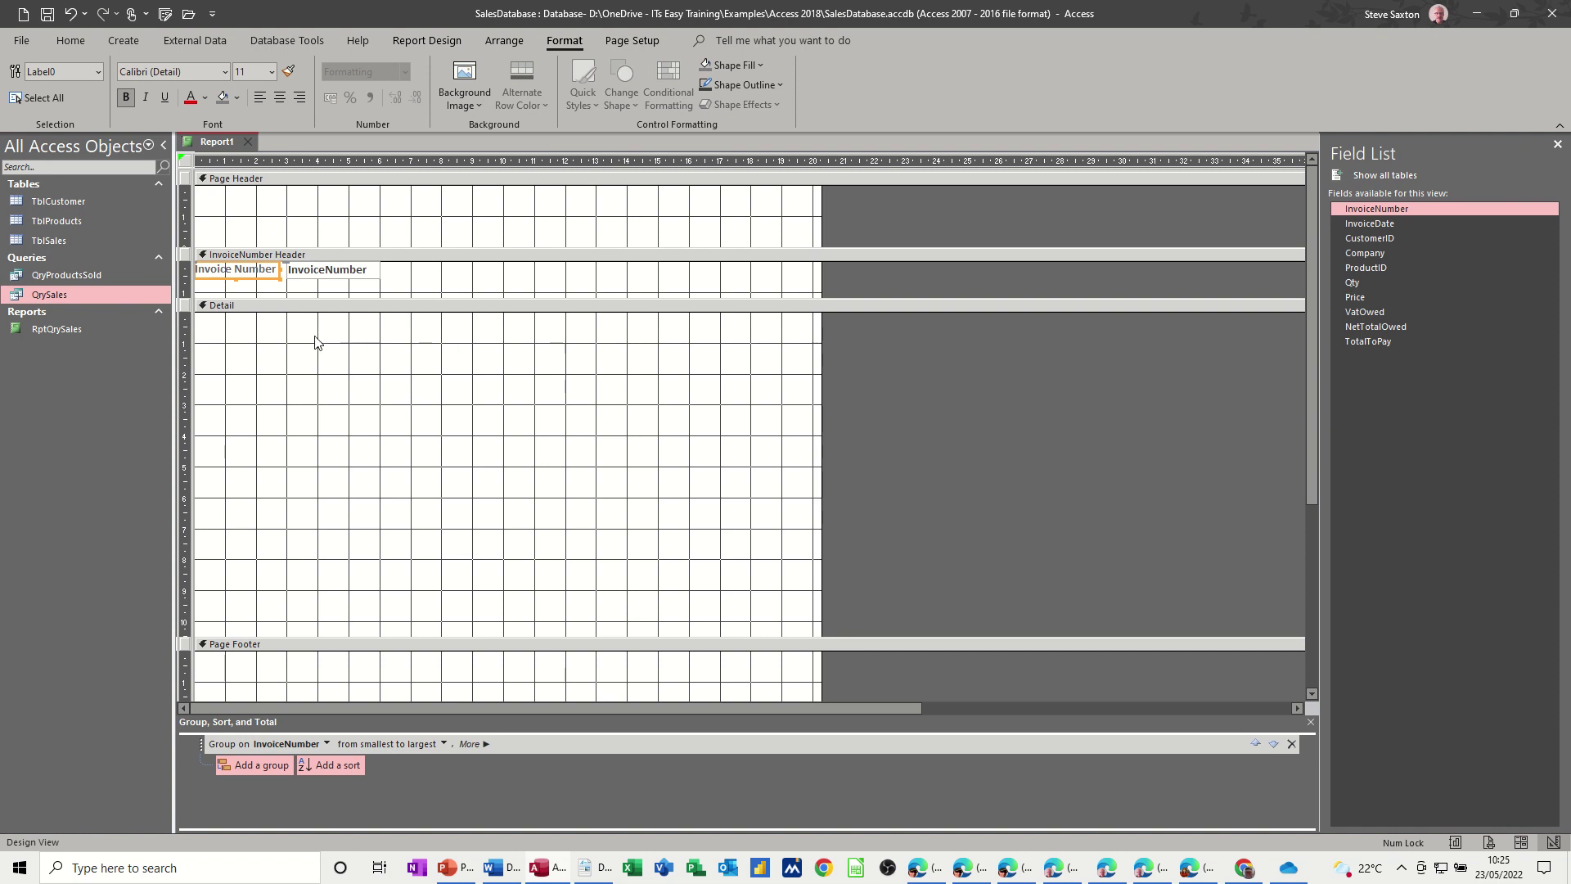
left_click(381, 347)
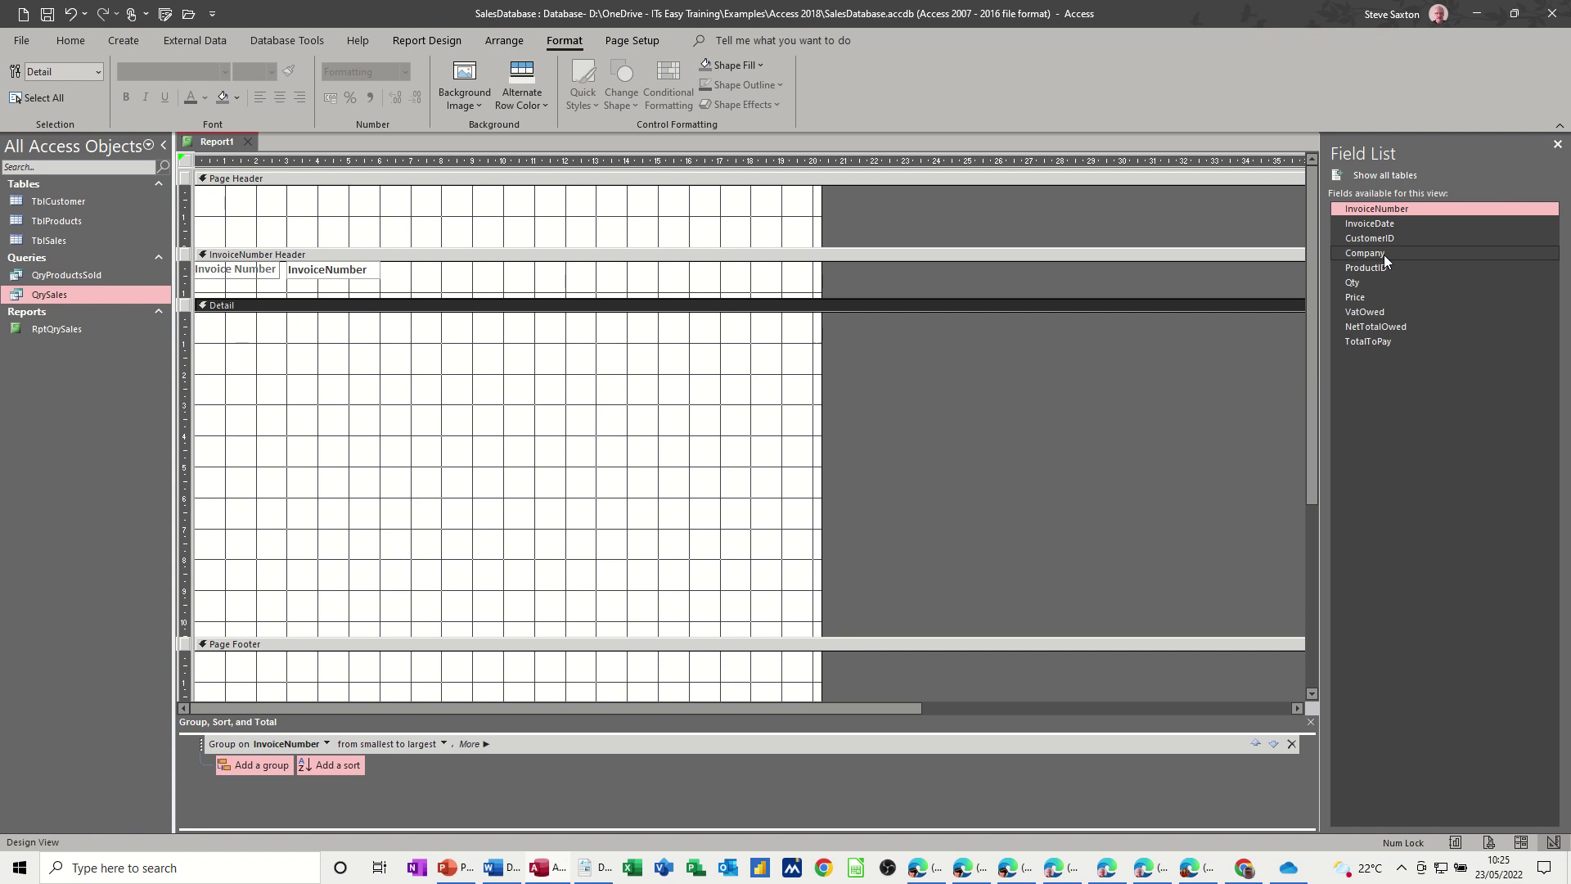
Step: Add Company, ProductID and Qty to the Detail section and preview invoice 1 in Report View
left_click_drag(1383, 253, 361, 333)
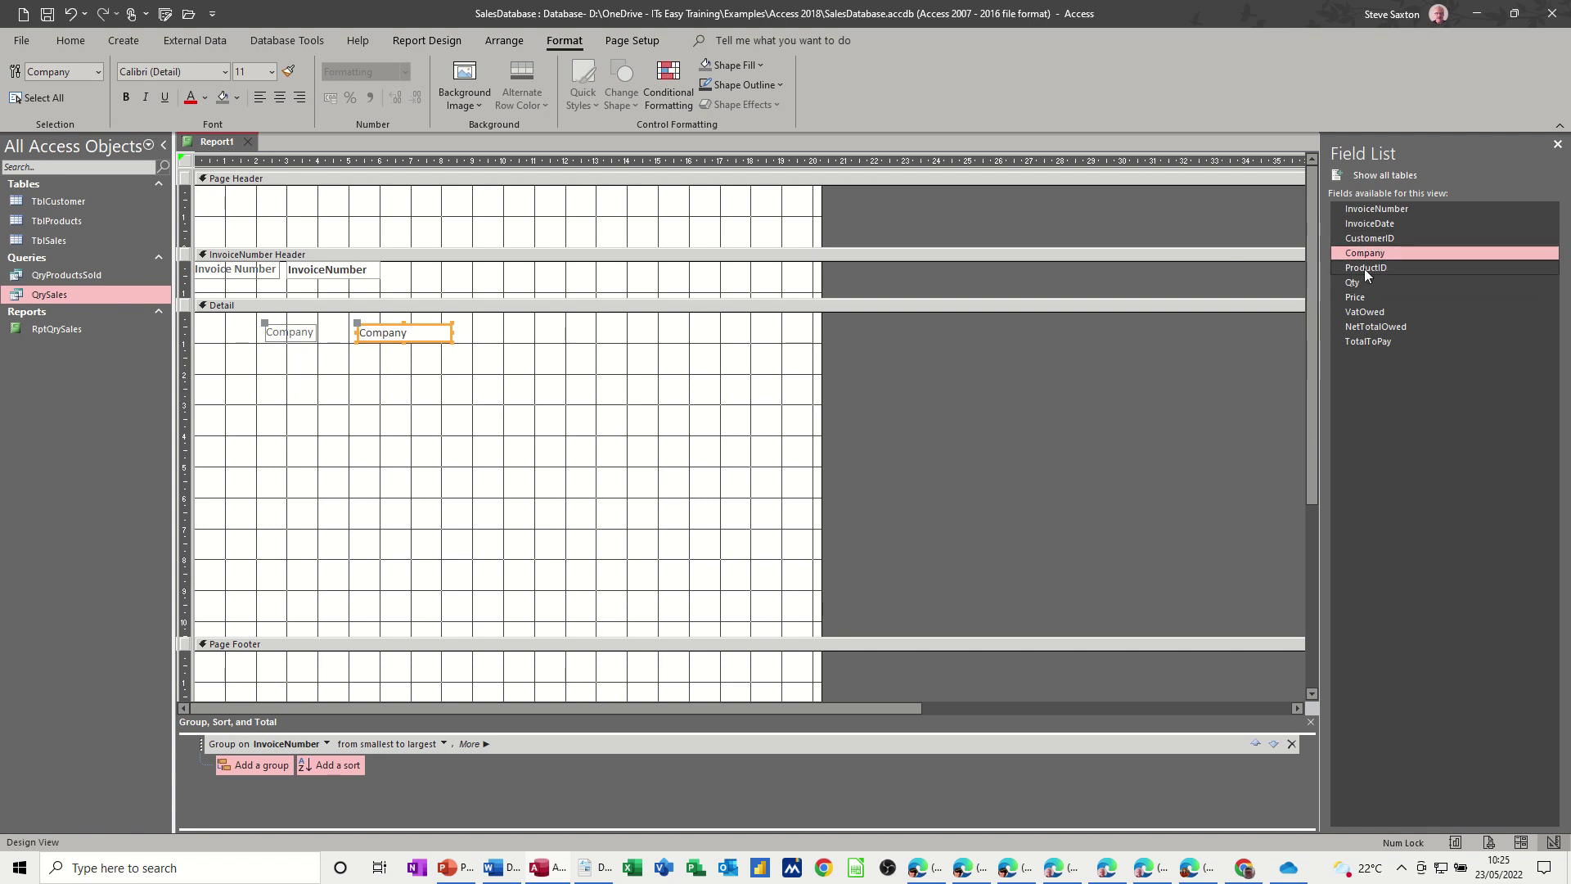
left_click_drag(1376, 268, 368, 363)
left_click_drag(1347, 283, 376, 394)
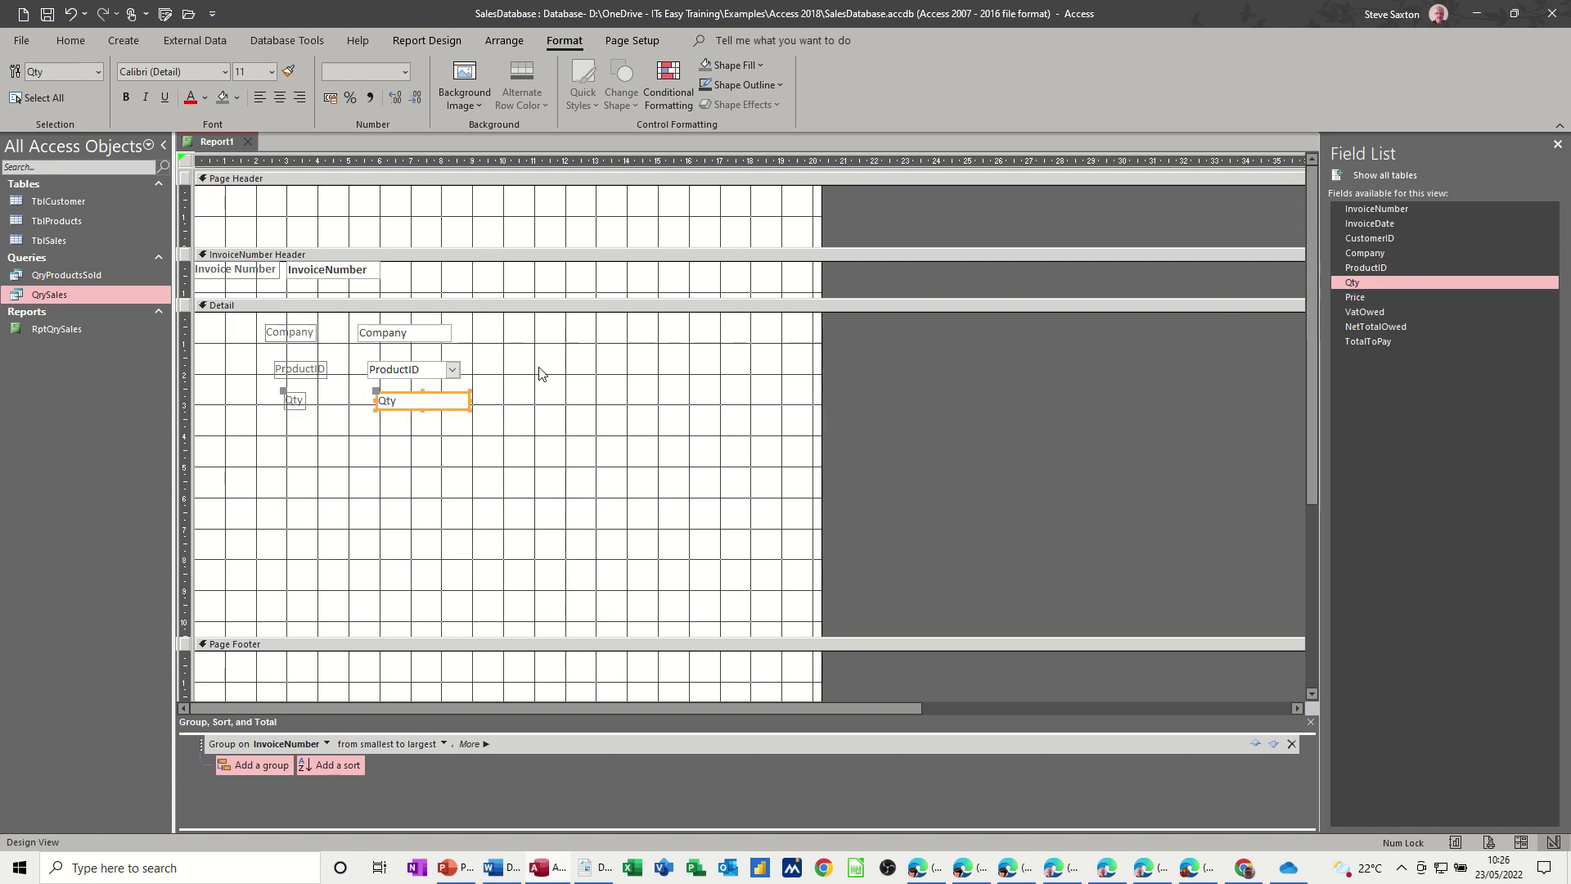
left_click(477, 41)
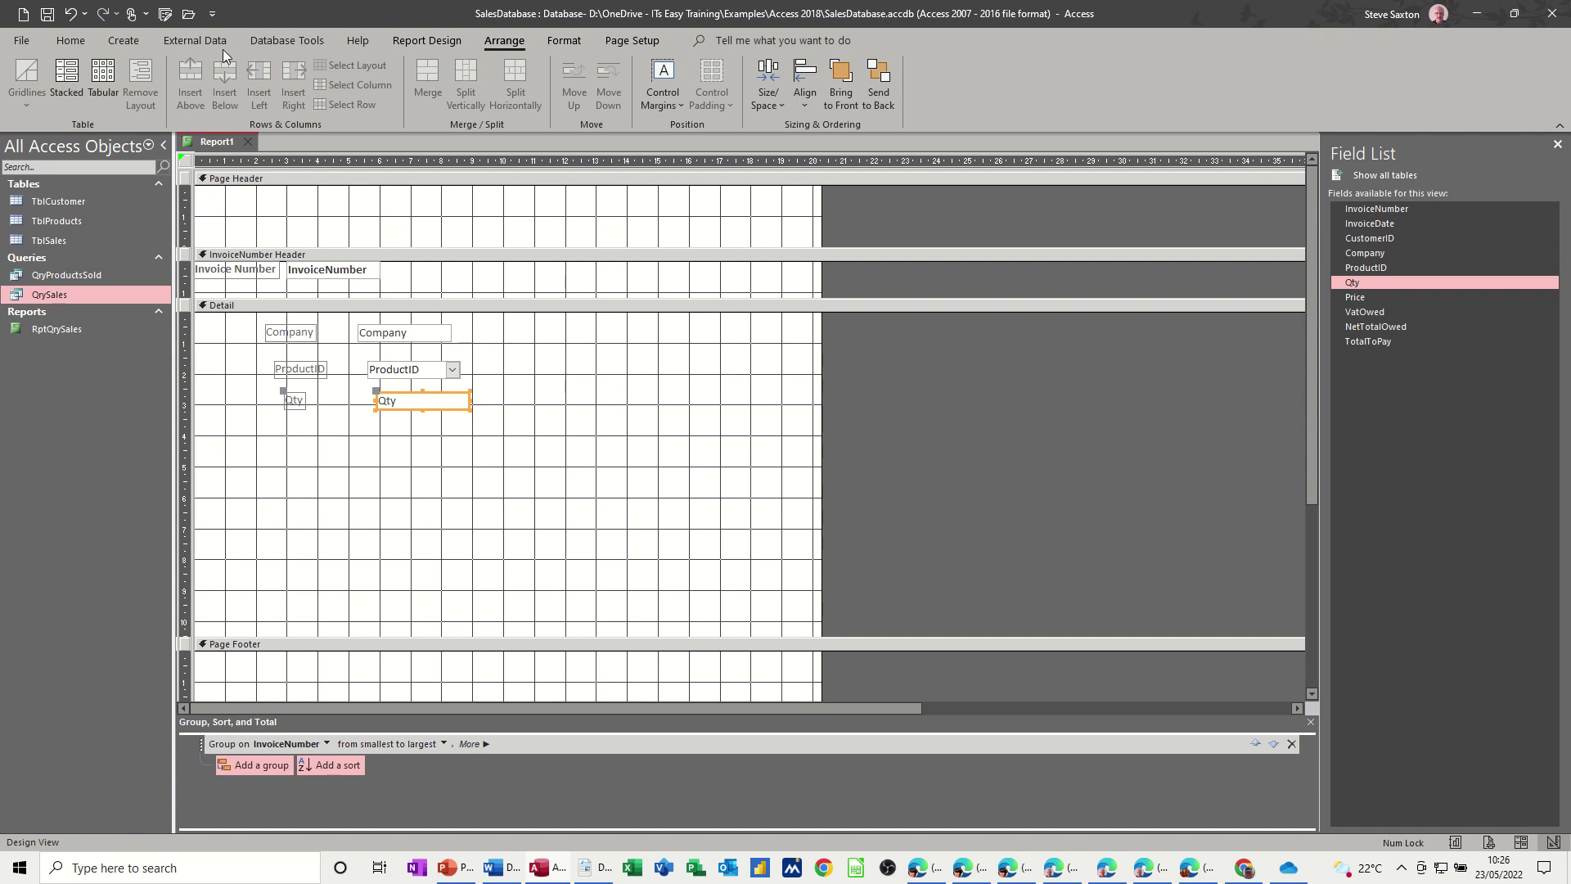
left_click(427, 41)
left_click(23, 74)
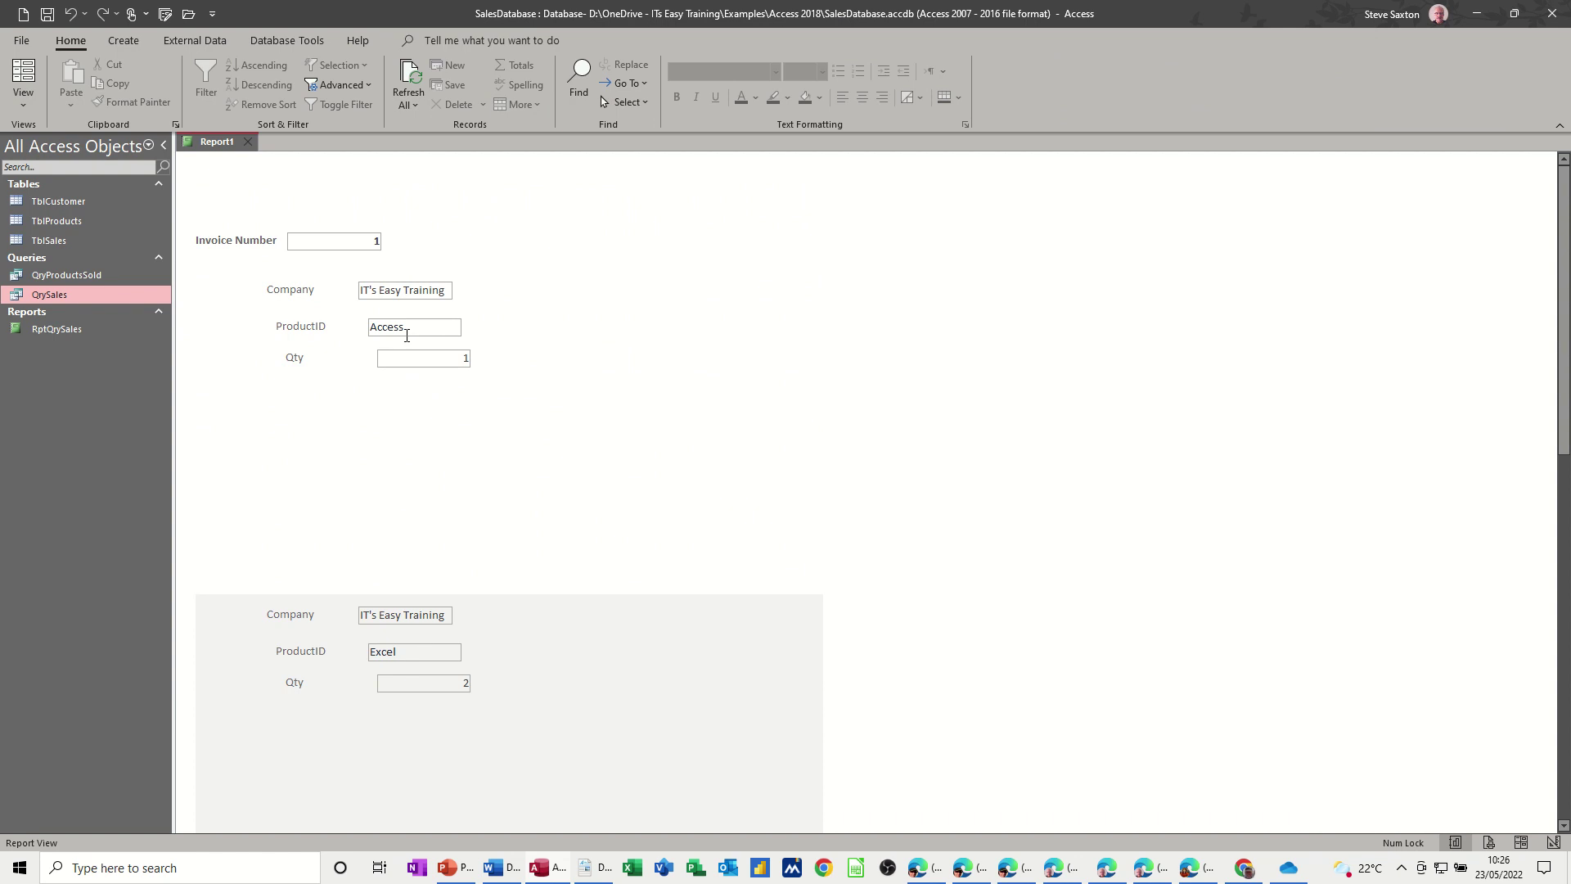
Step: Add a second grouping on Company beneath InvoiceNumber and preview it in Report View
left_click(27, 109)
left_click(56, 253)
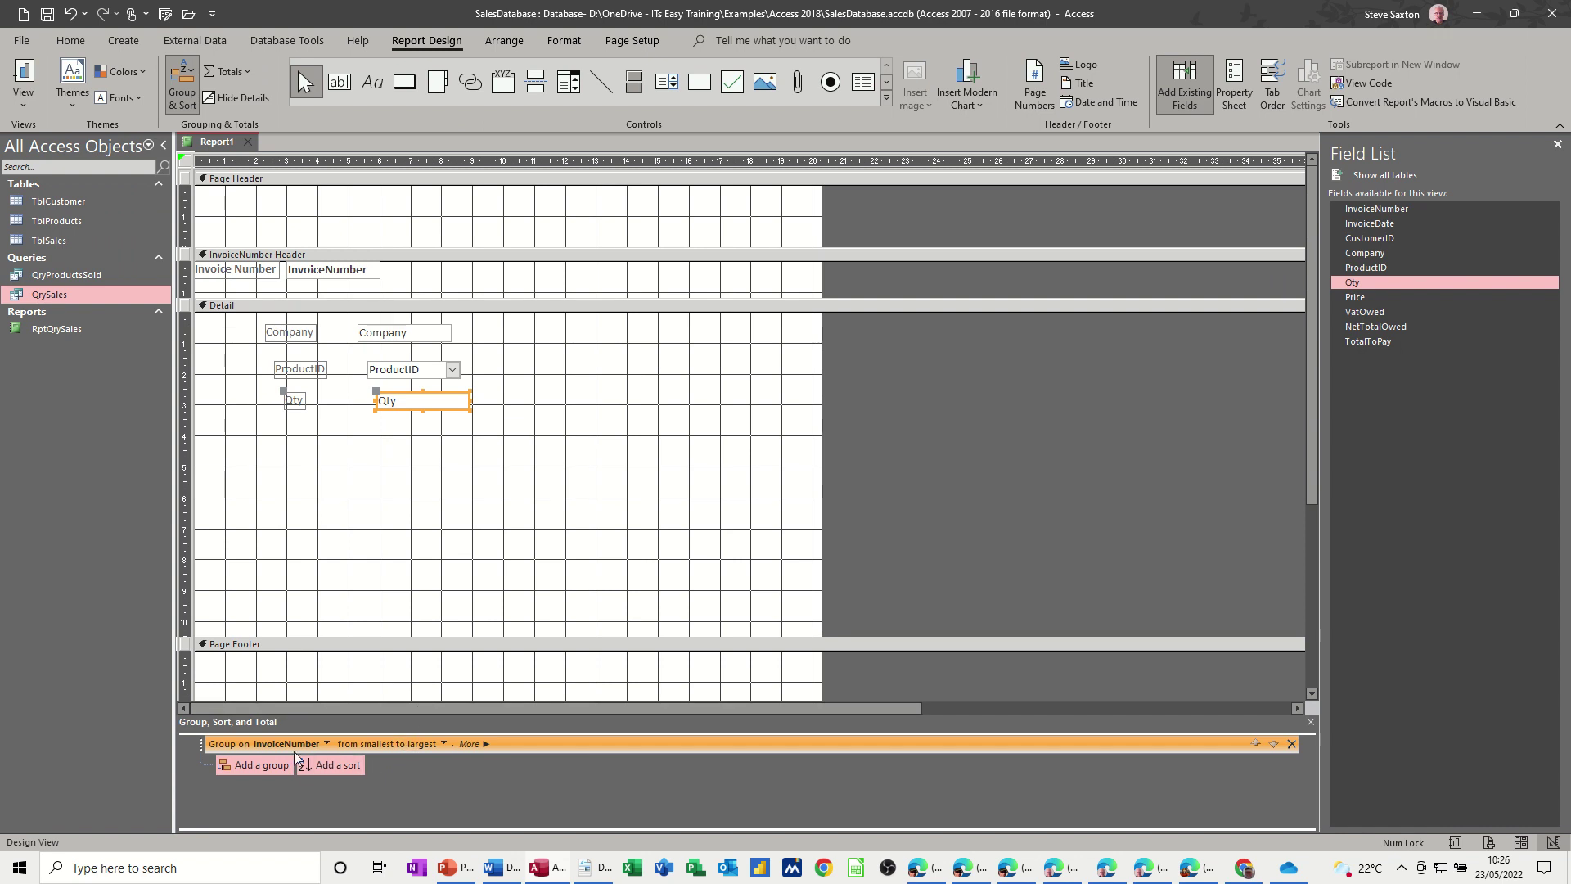
left_click(268, 768)
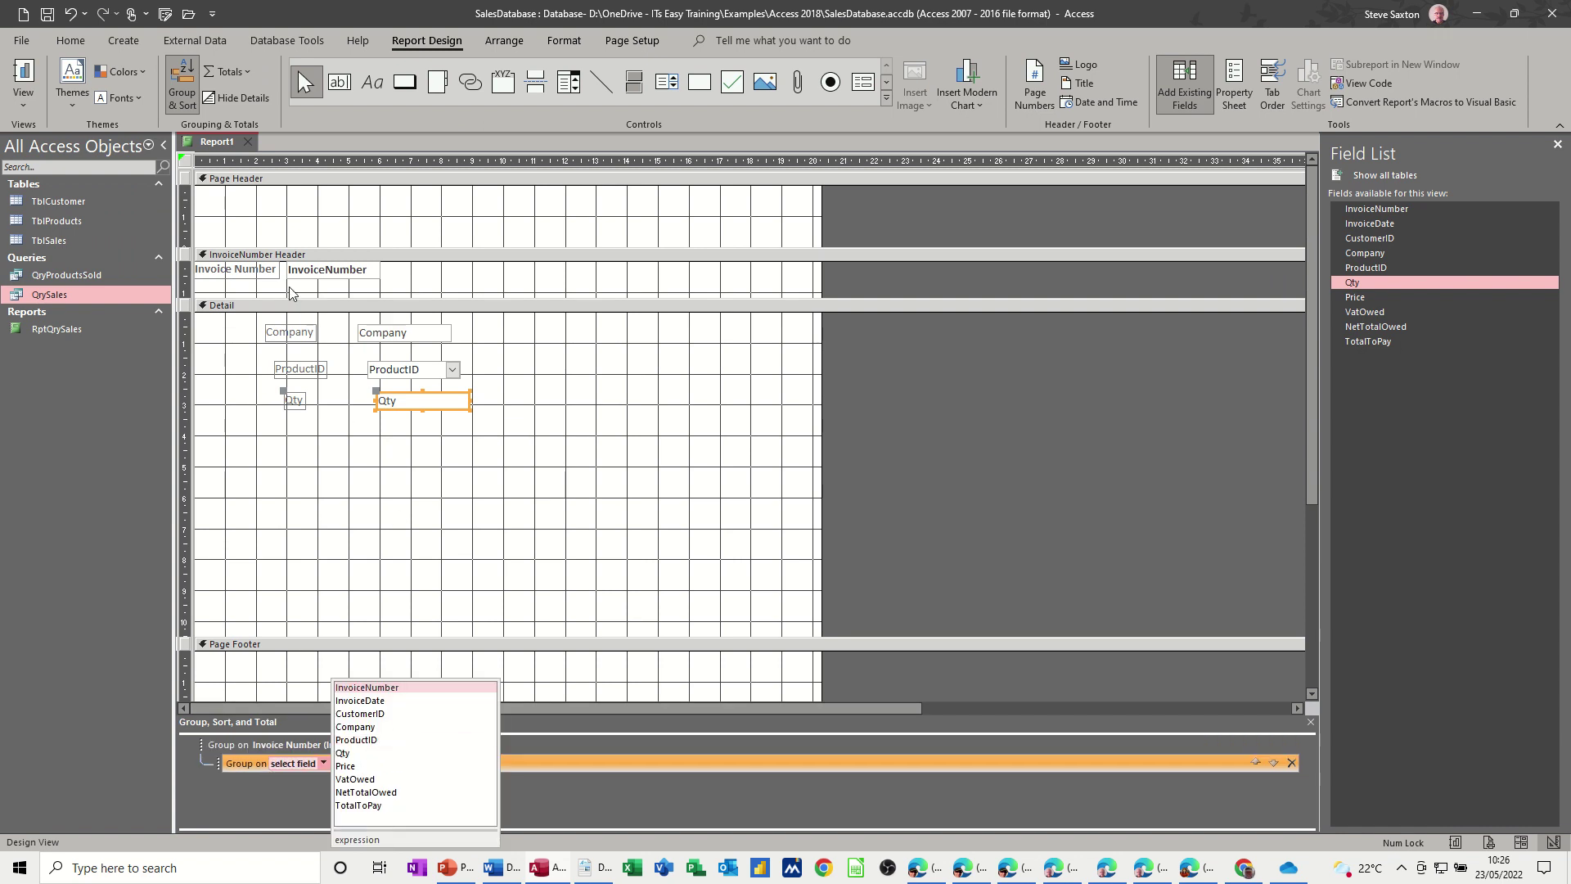
left_click(374, 726)
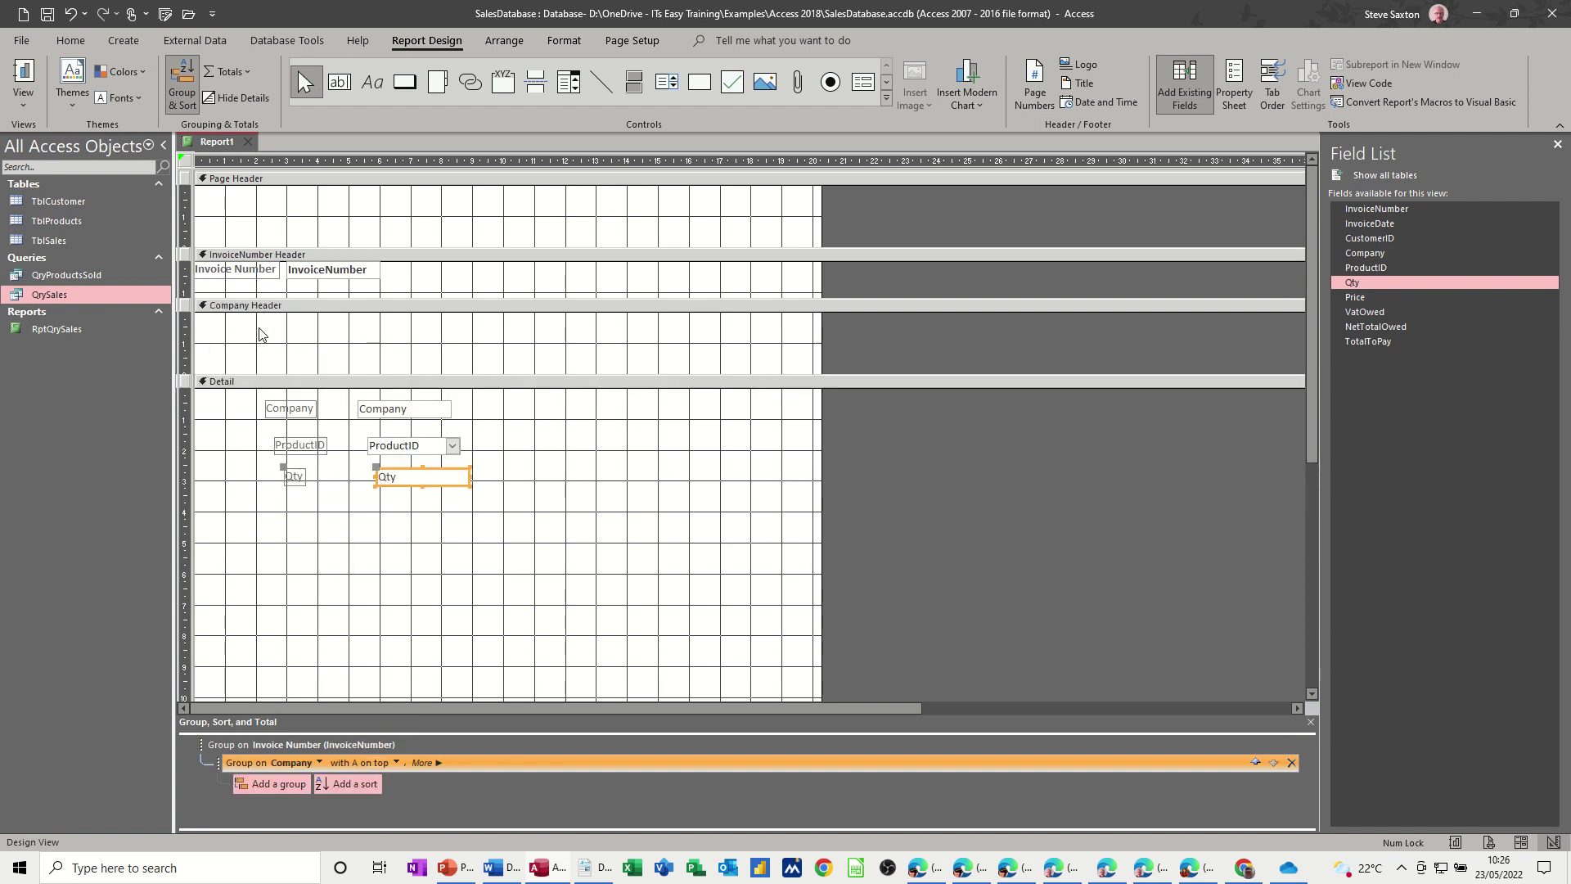
left_click(24, 75)
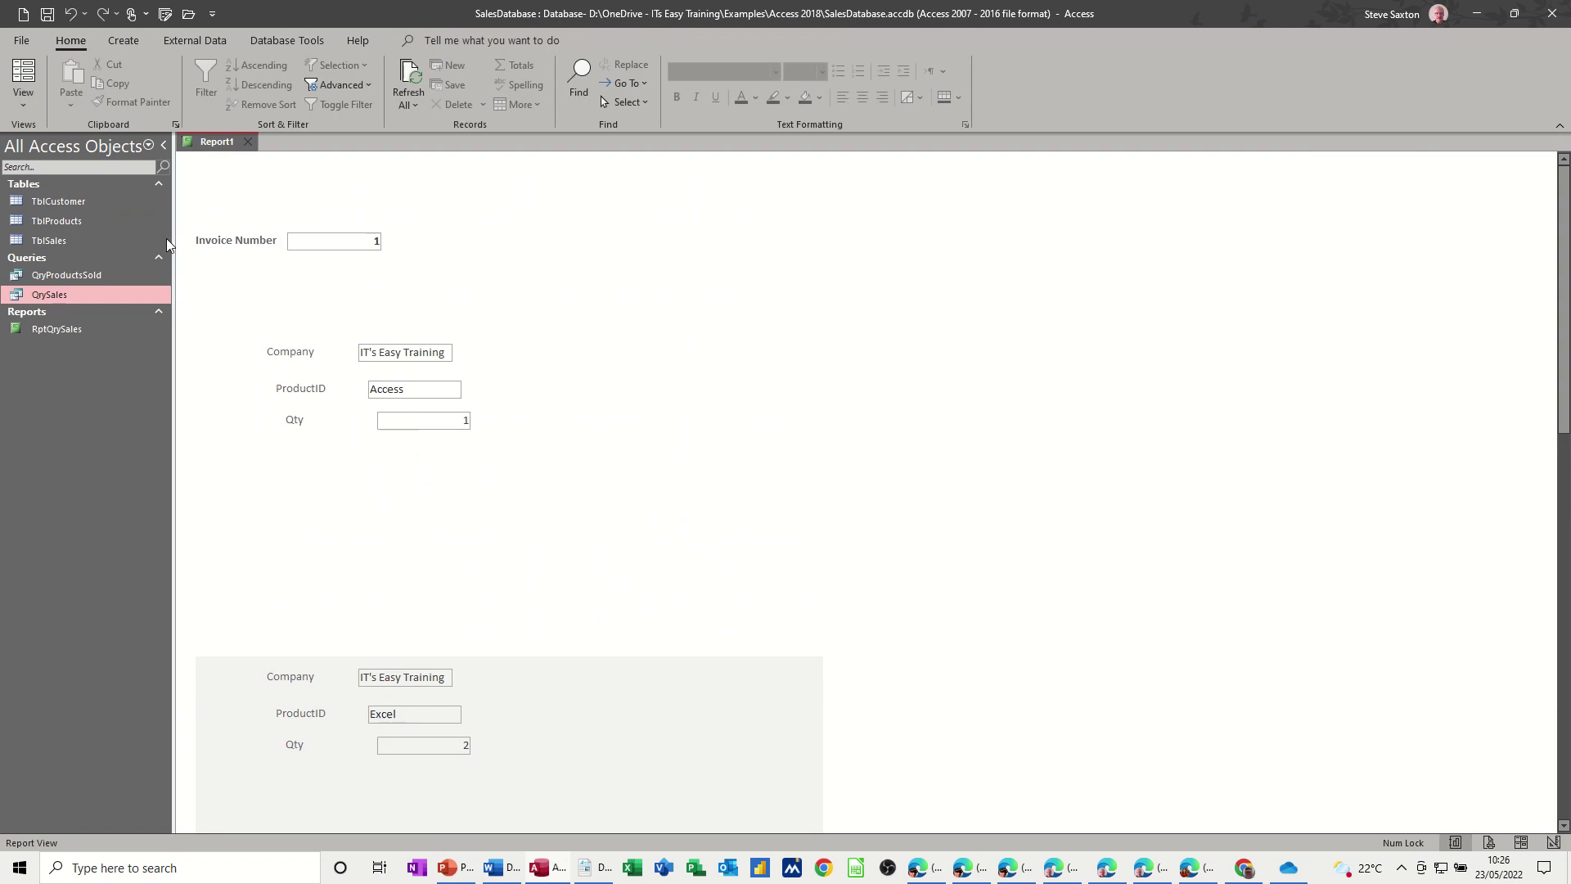
left_click(23, 94)
Step: Move the Company field into the Company Header and make it bold
left_click(58, 254)
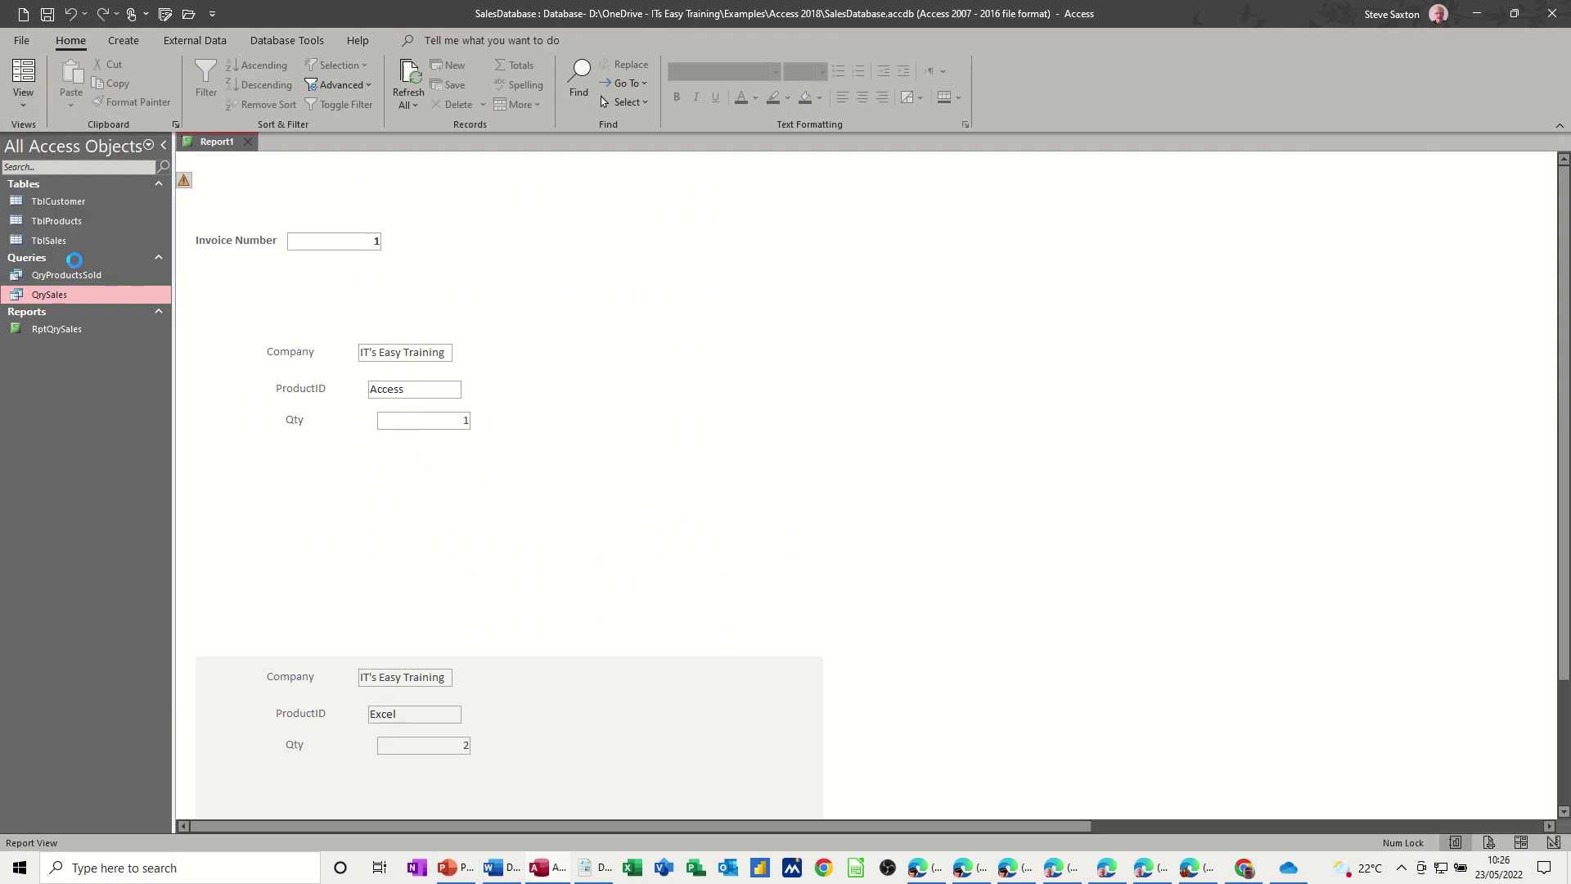
left_click_drag(407, 421, 347, 352)
left_click(568, 41)
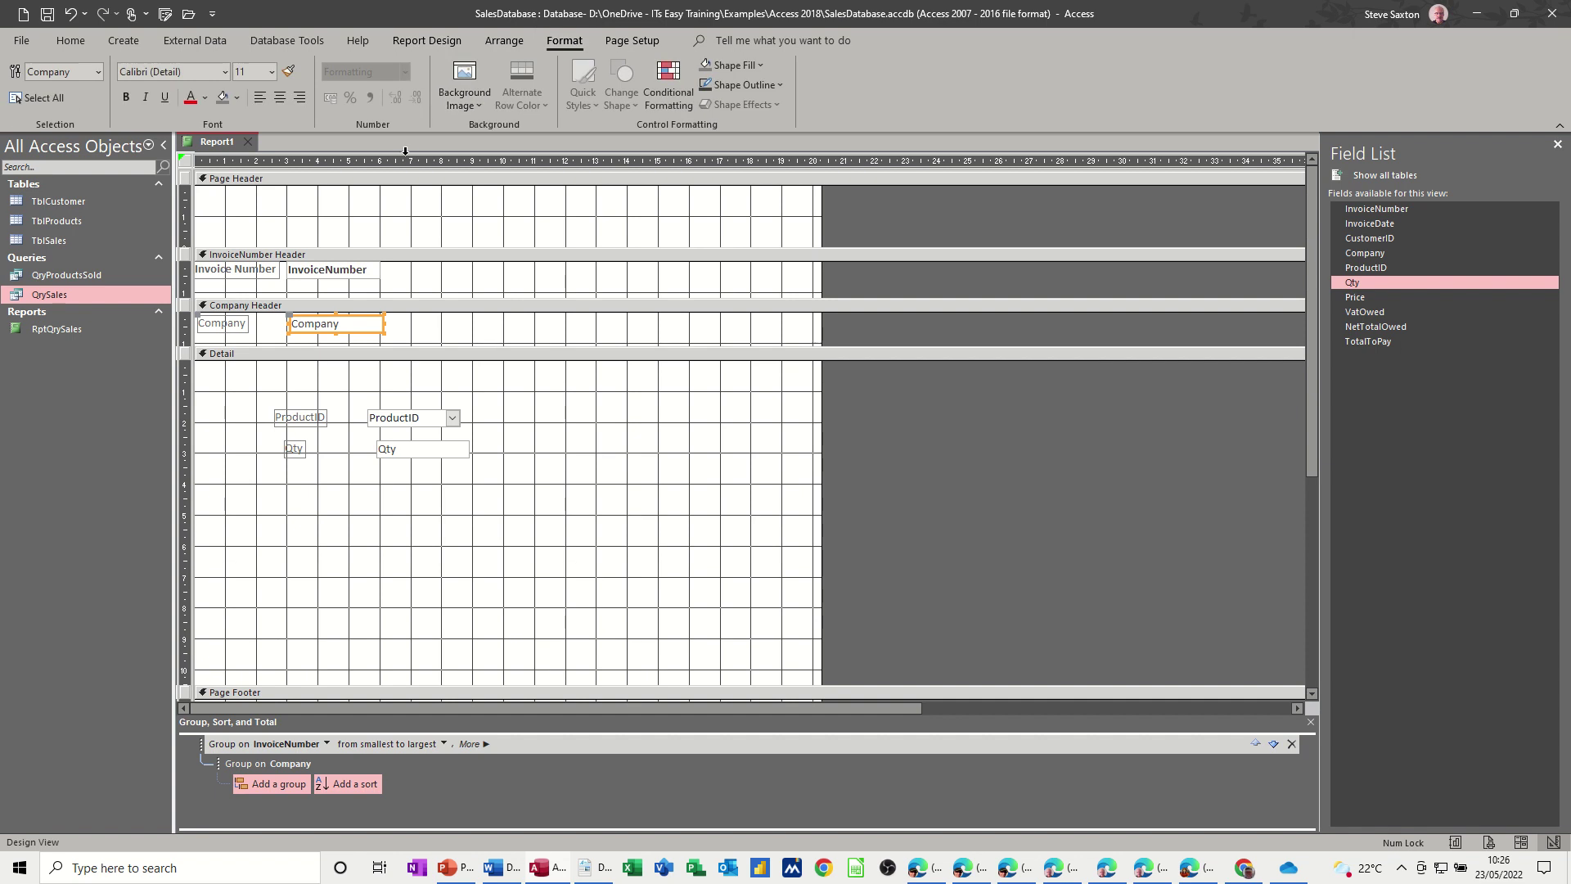
left_click(125, 97)
Step: Move ProductID and Qty higher, align Qty, and shrink the Detail section to fit
left_click_drag(273, 400, 495, 497)
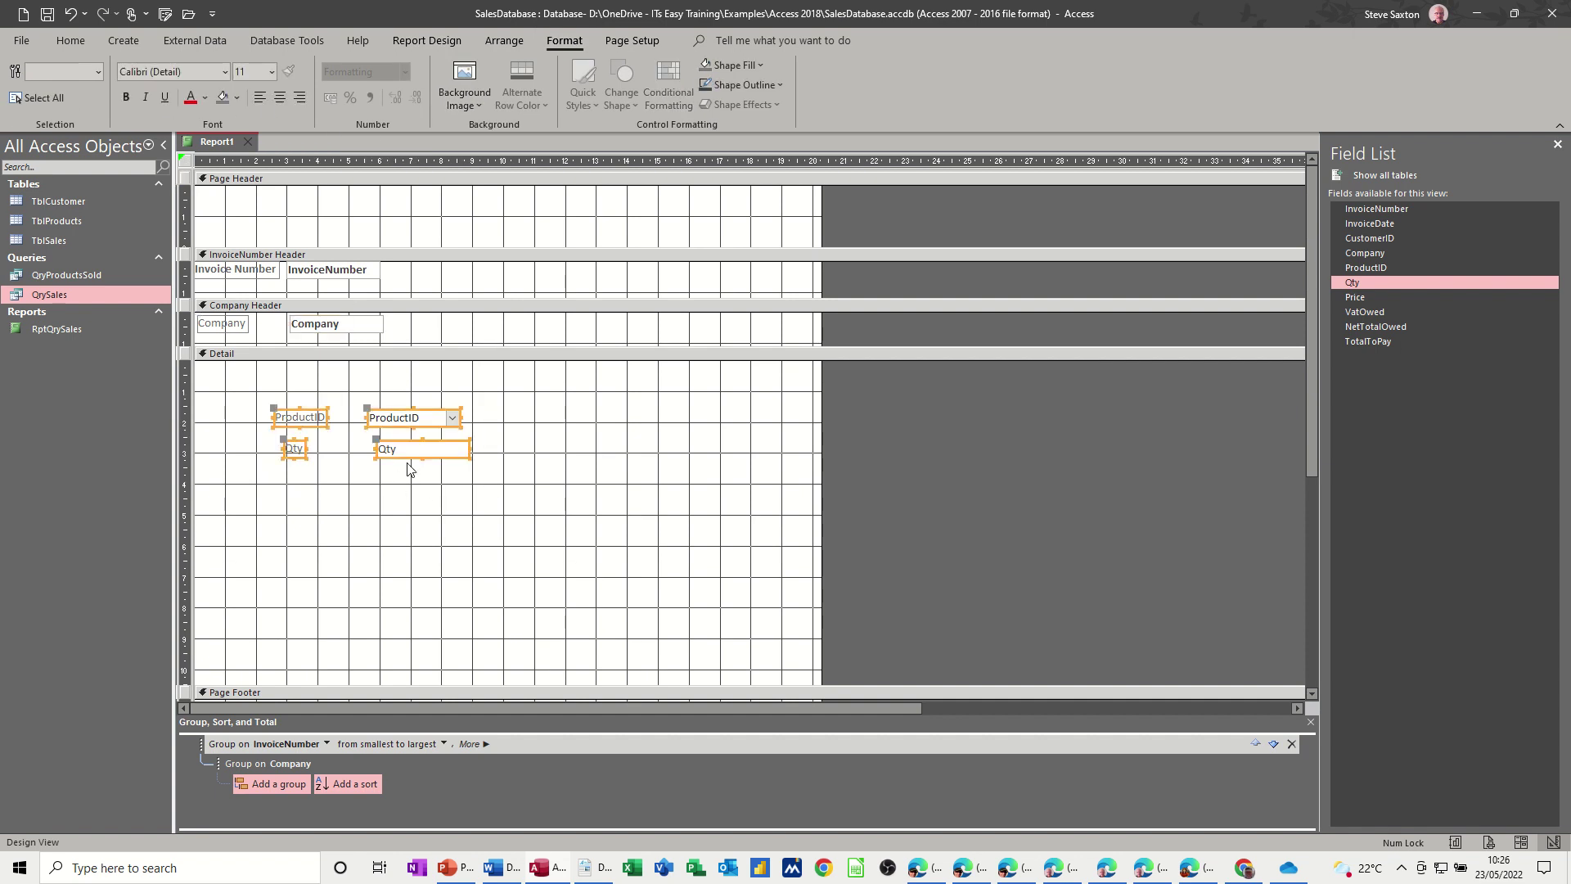
left_click_drag(394, 449, 357, 415)
left_click(357, 414)
left_click(351, 408)
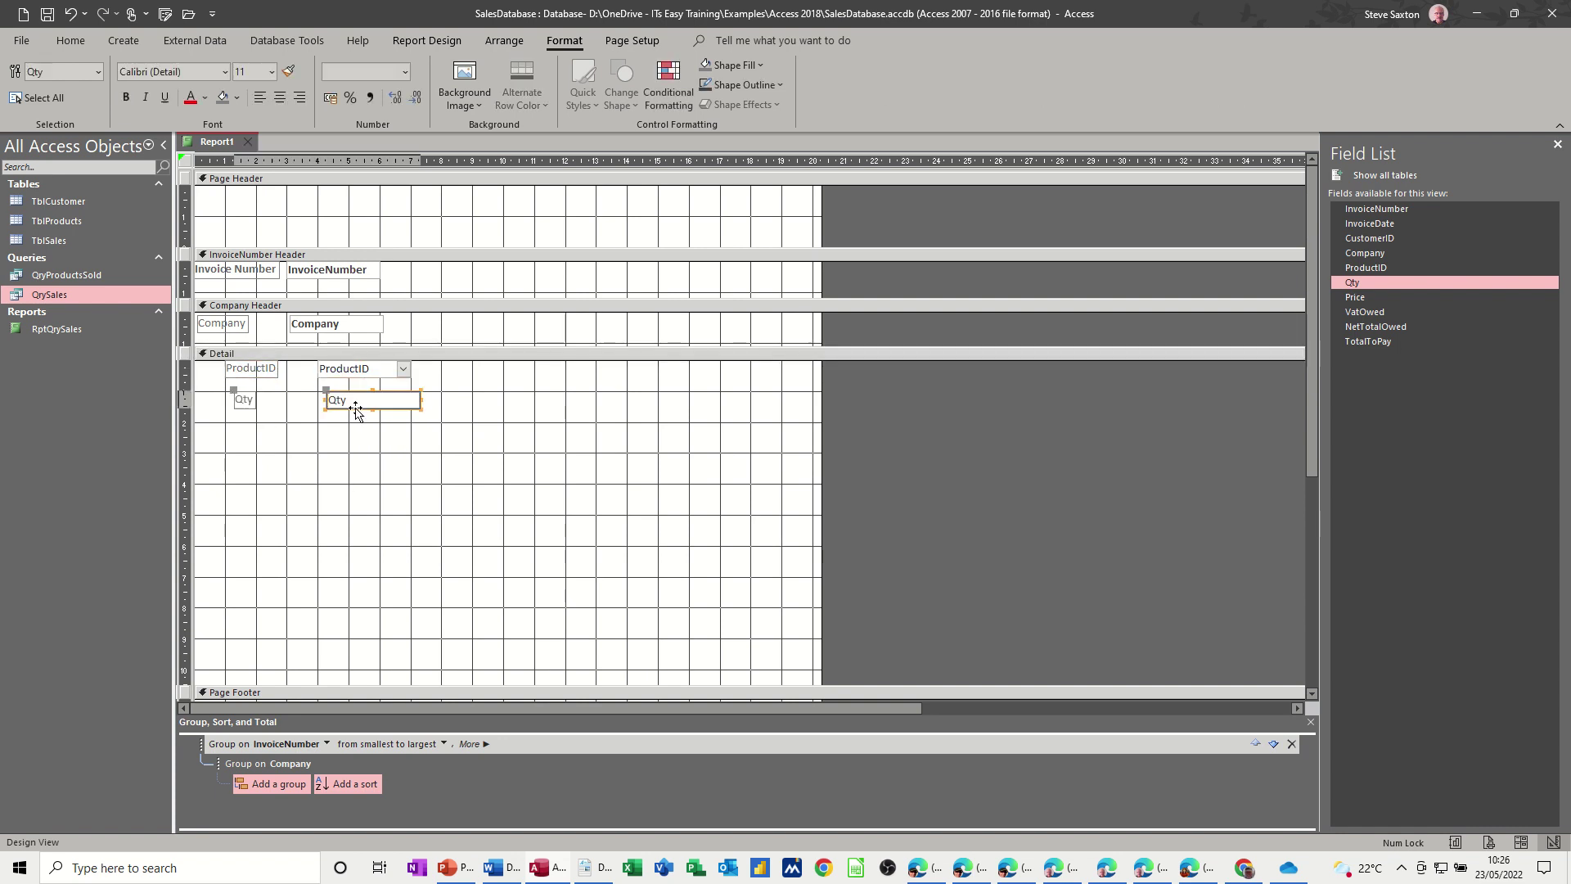
left_click_drag(344, 410, 334, 411)
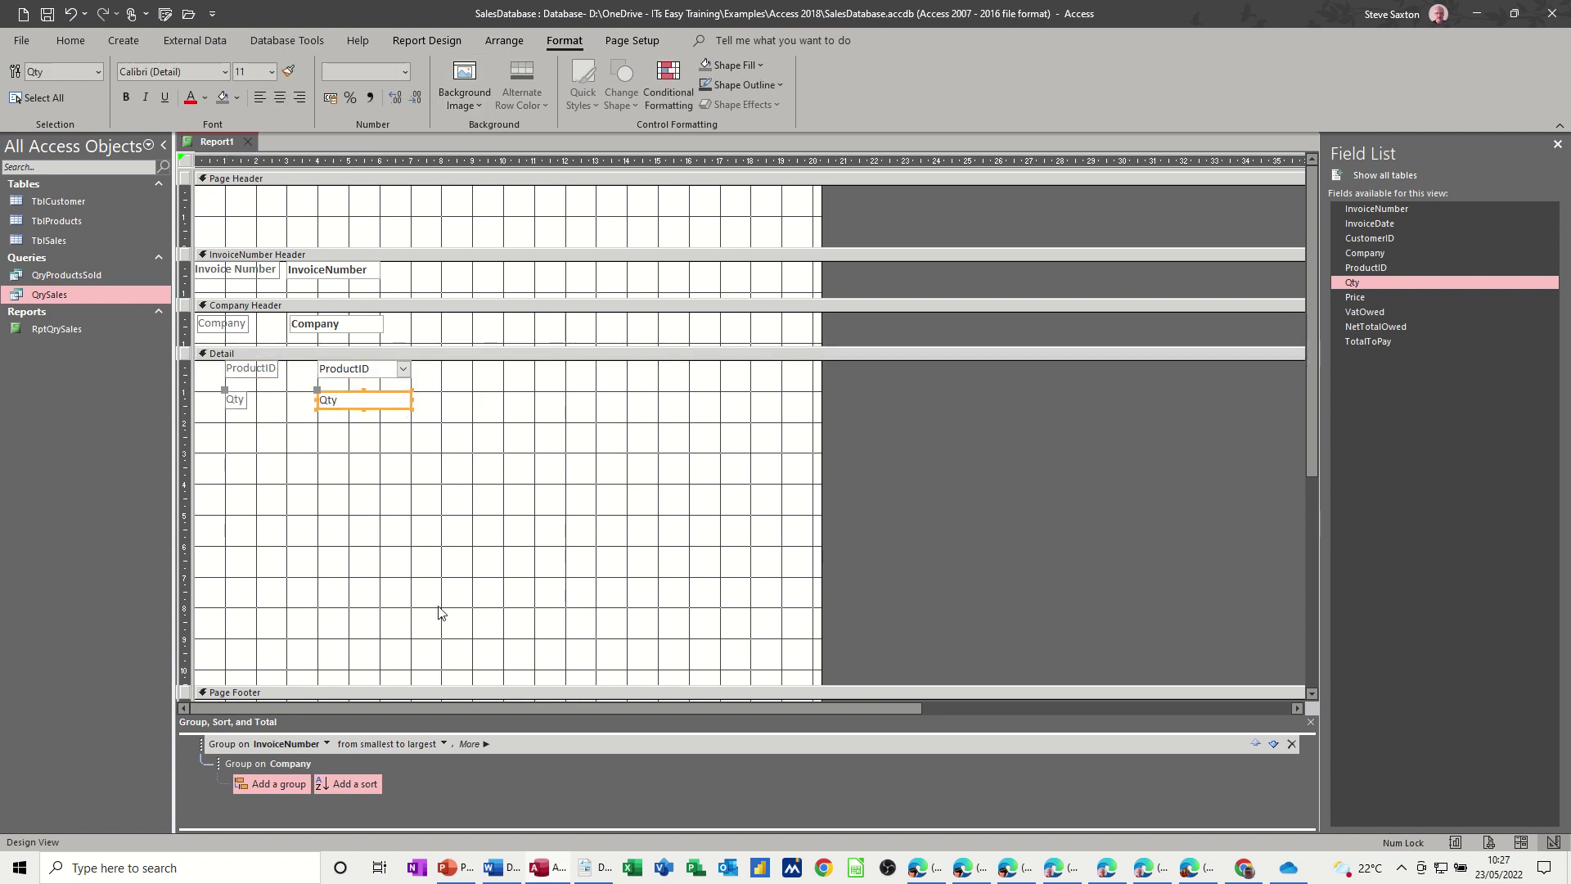
left_click_drag(452, 682, 465, 450)
left_click(519, 409)
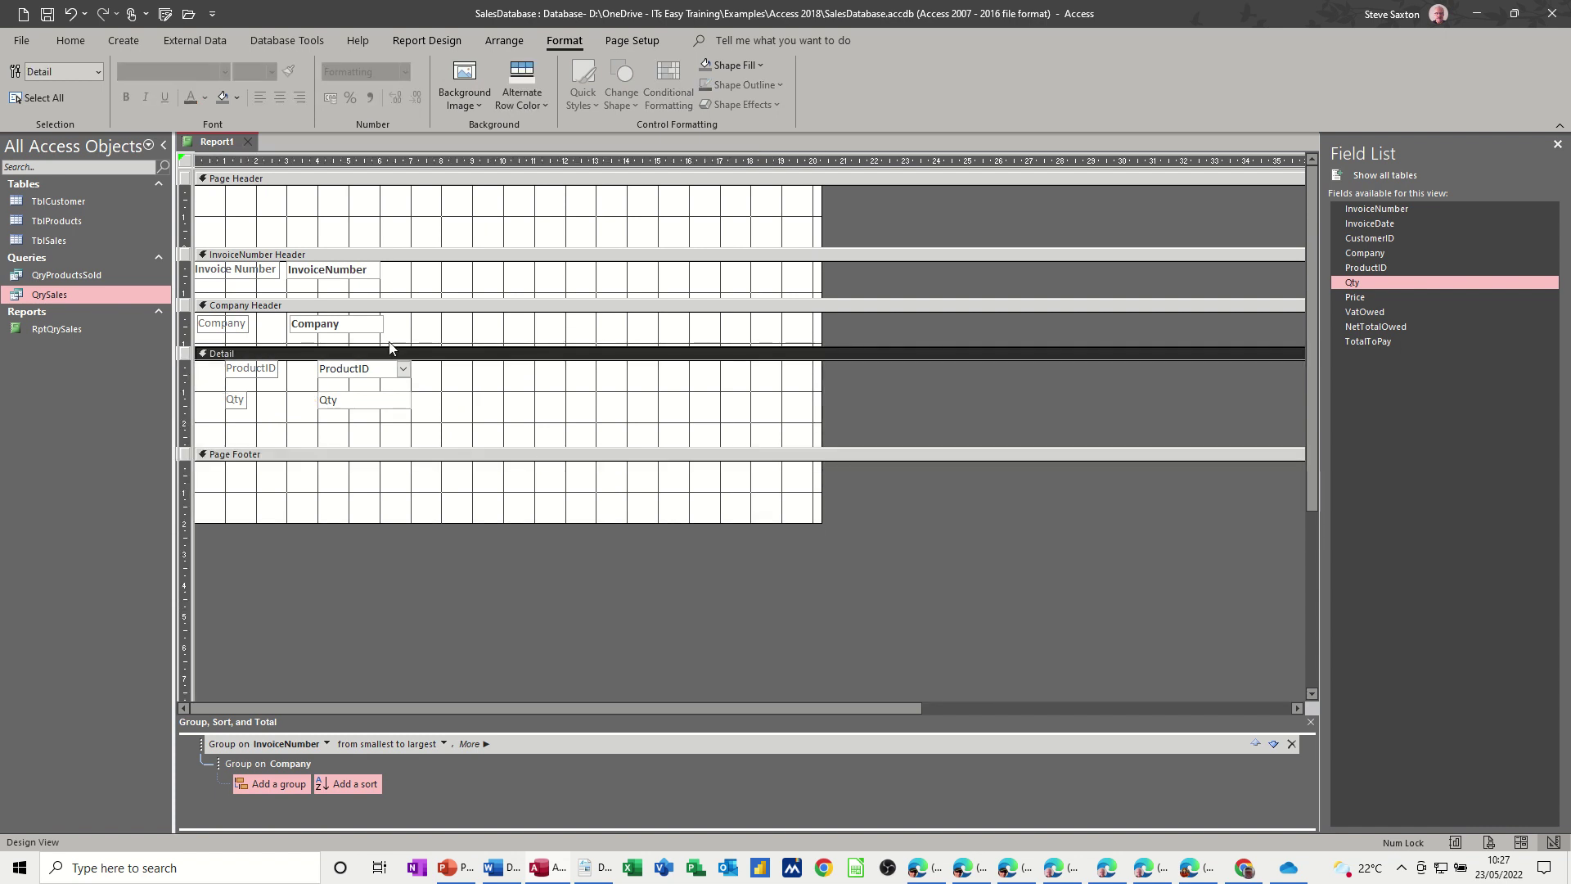
Step: Preview the report, now listing each company once above its product rows
left_click(362, 327)
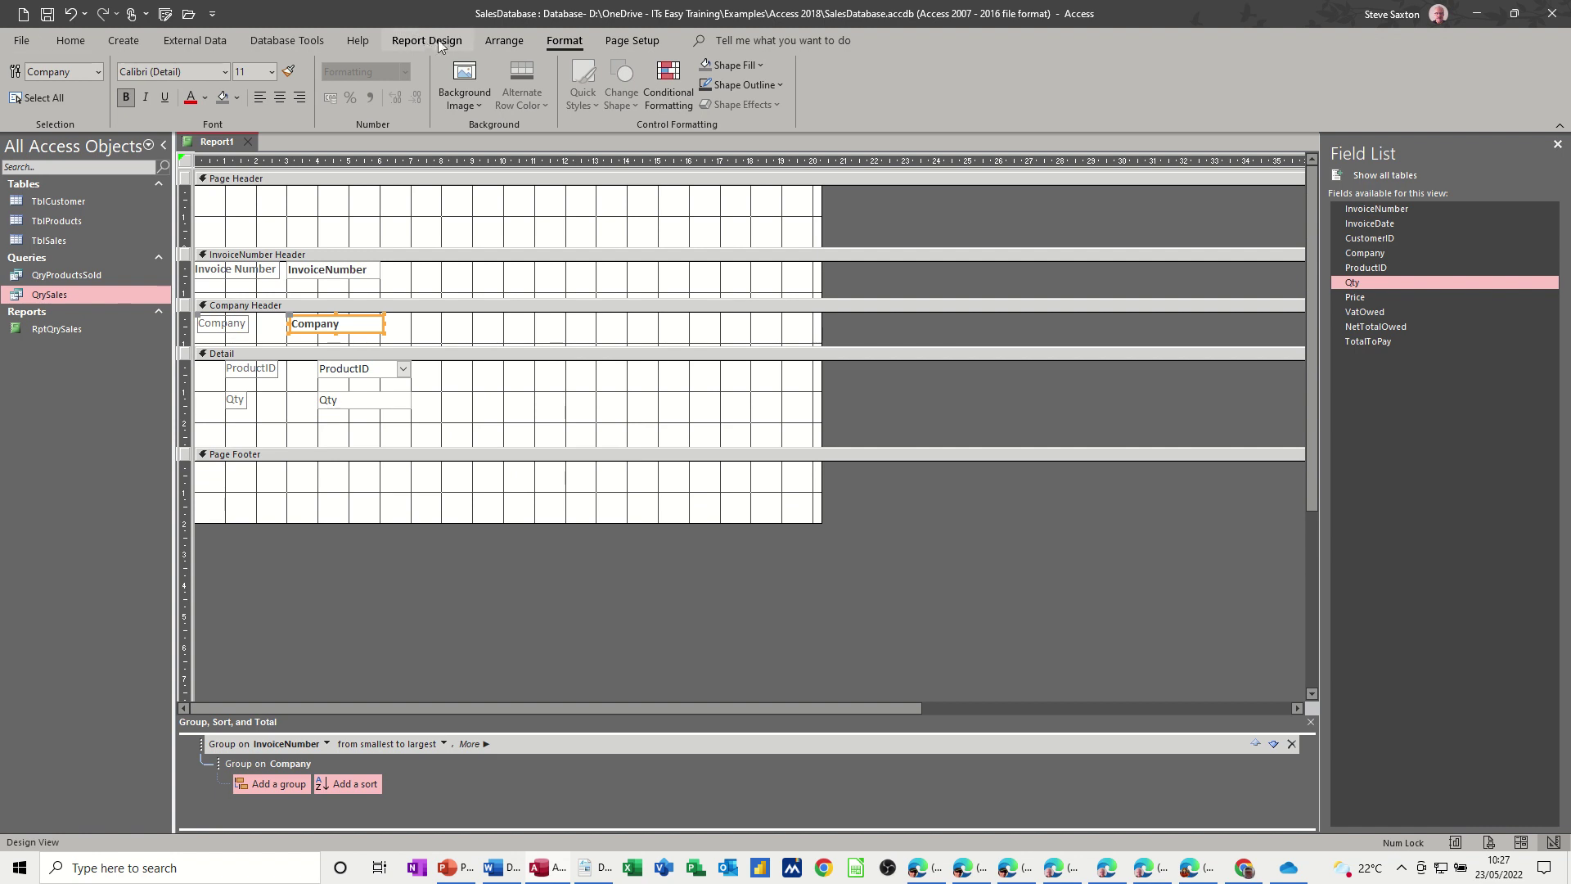
left_click(401, 41)
left_click(23, 81)
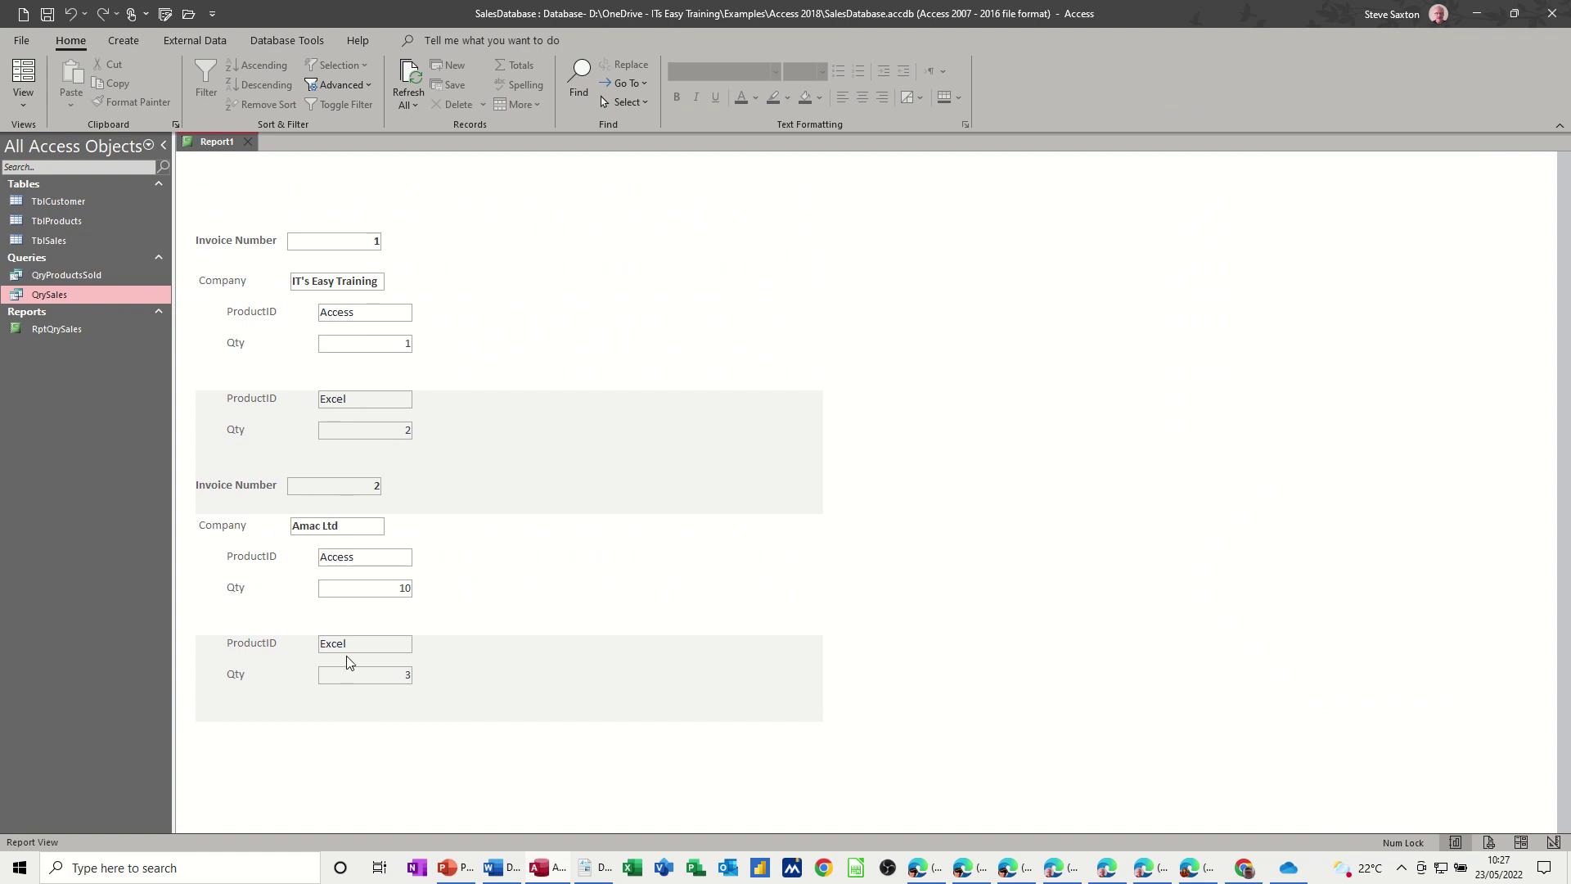
left_click(23, 92)
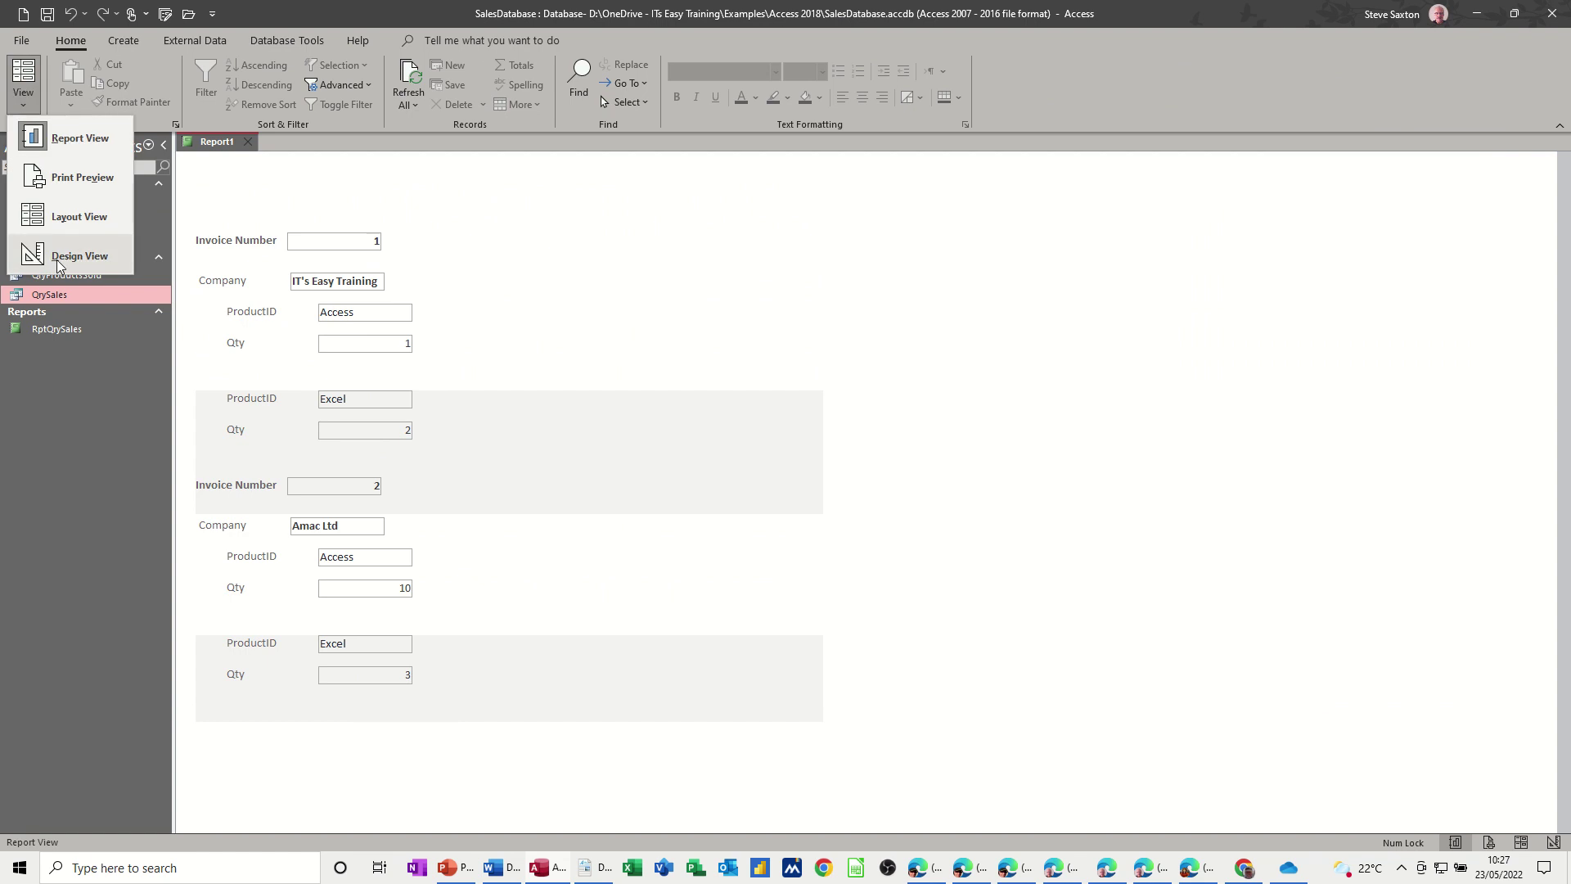
Step: Move Qty just under ProductID, add the Price field to Detail, and preview
left_click(59, 261)
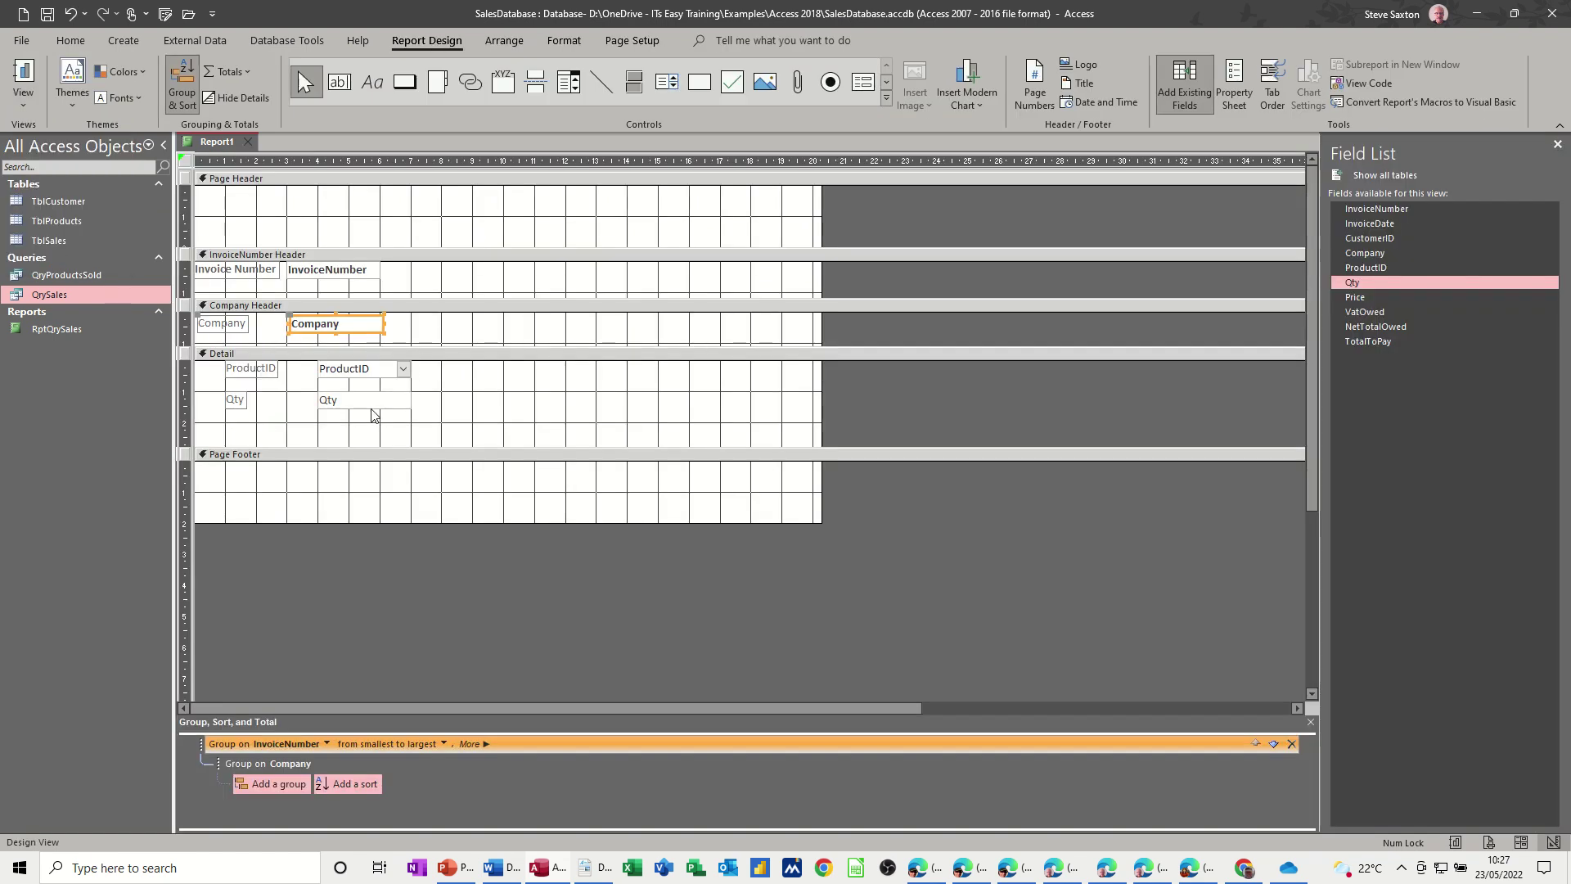
left_click_drag(370, 404, 369, 392)
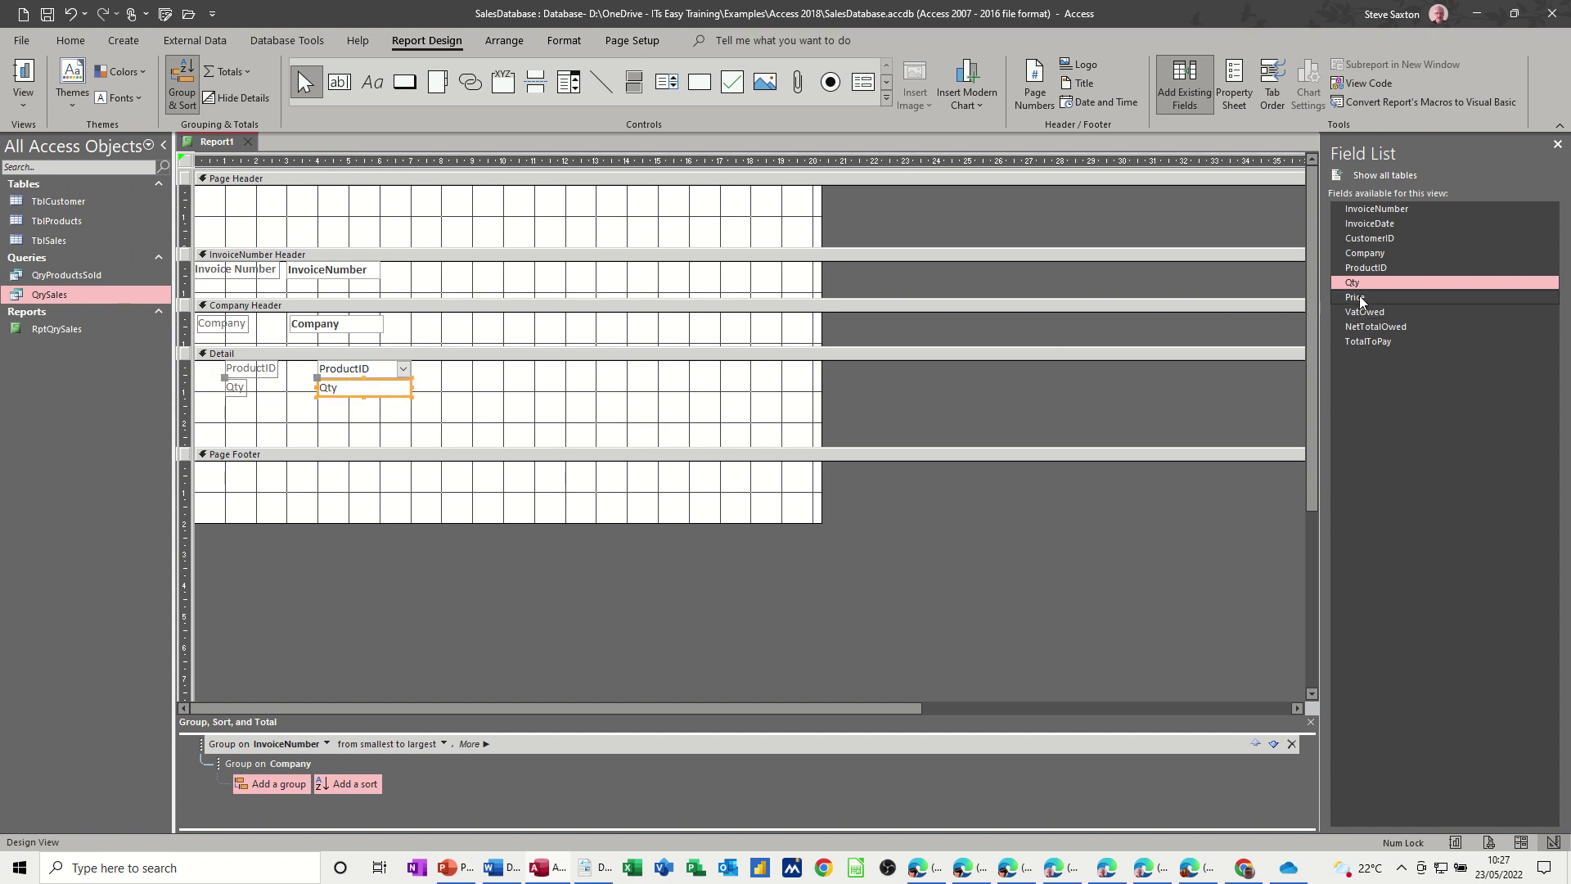
left_click_drag(1358, 297, 321, 402)
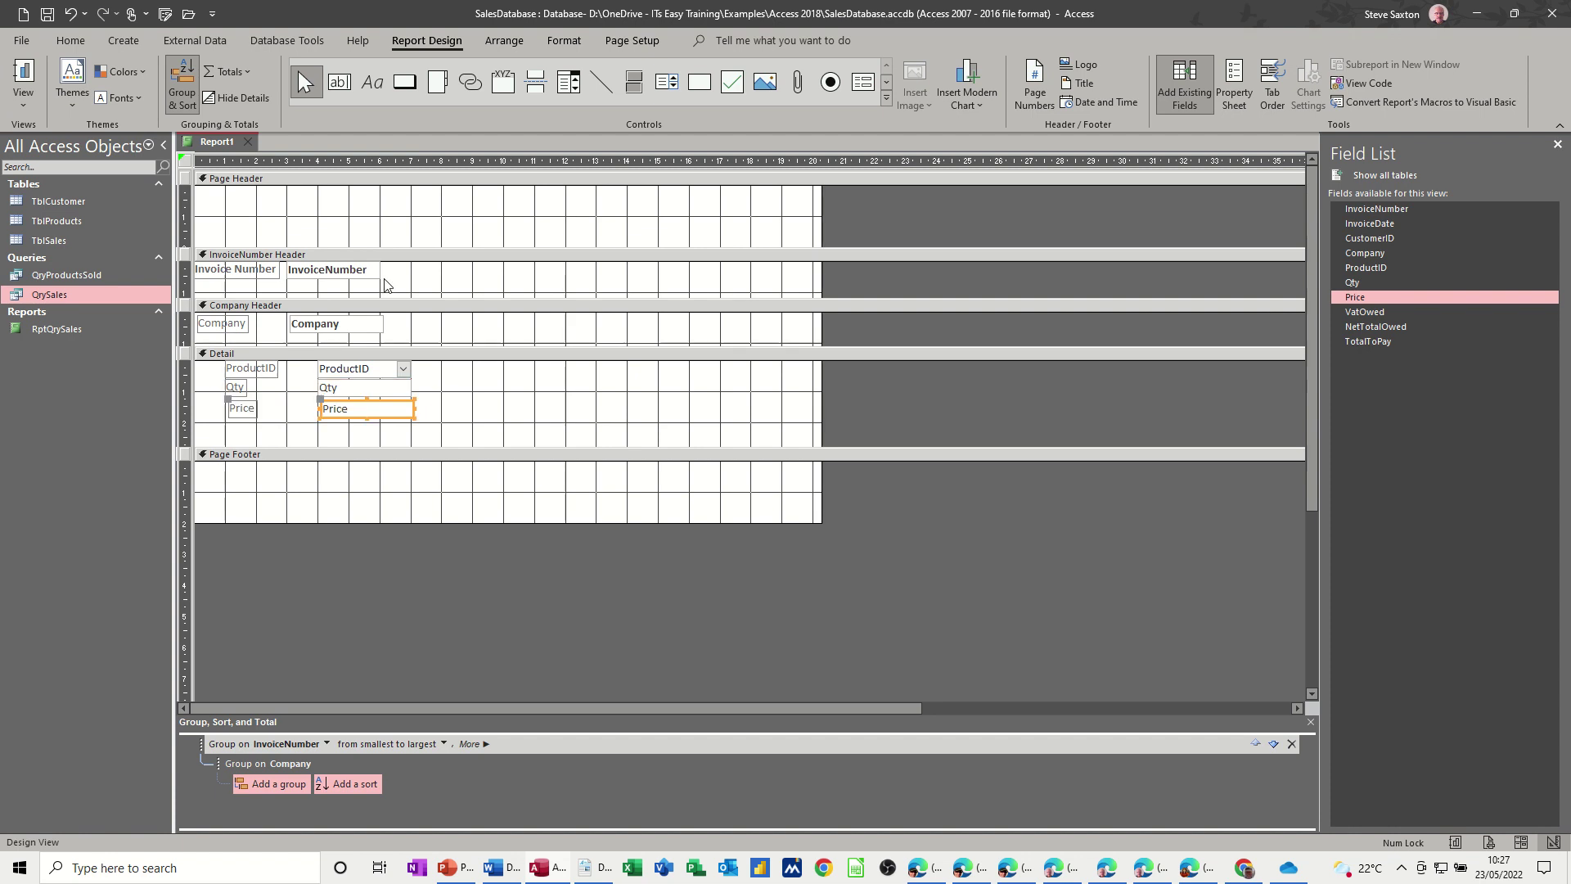
left_click(23, 71)
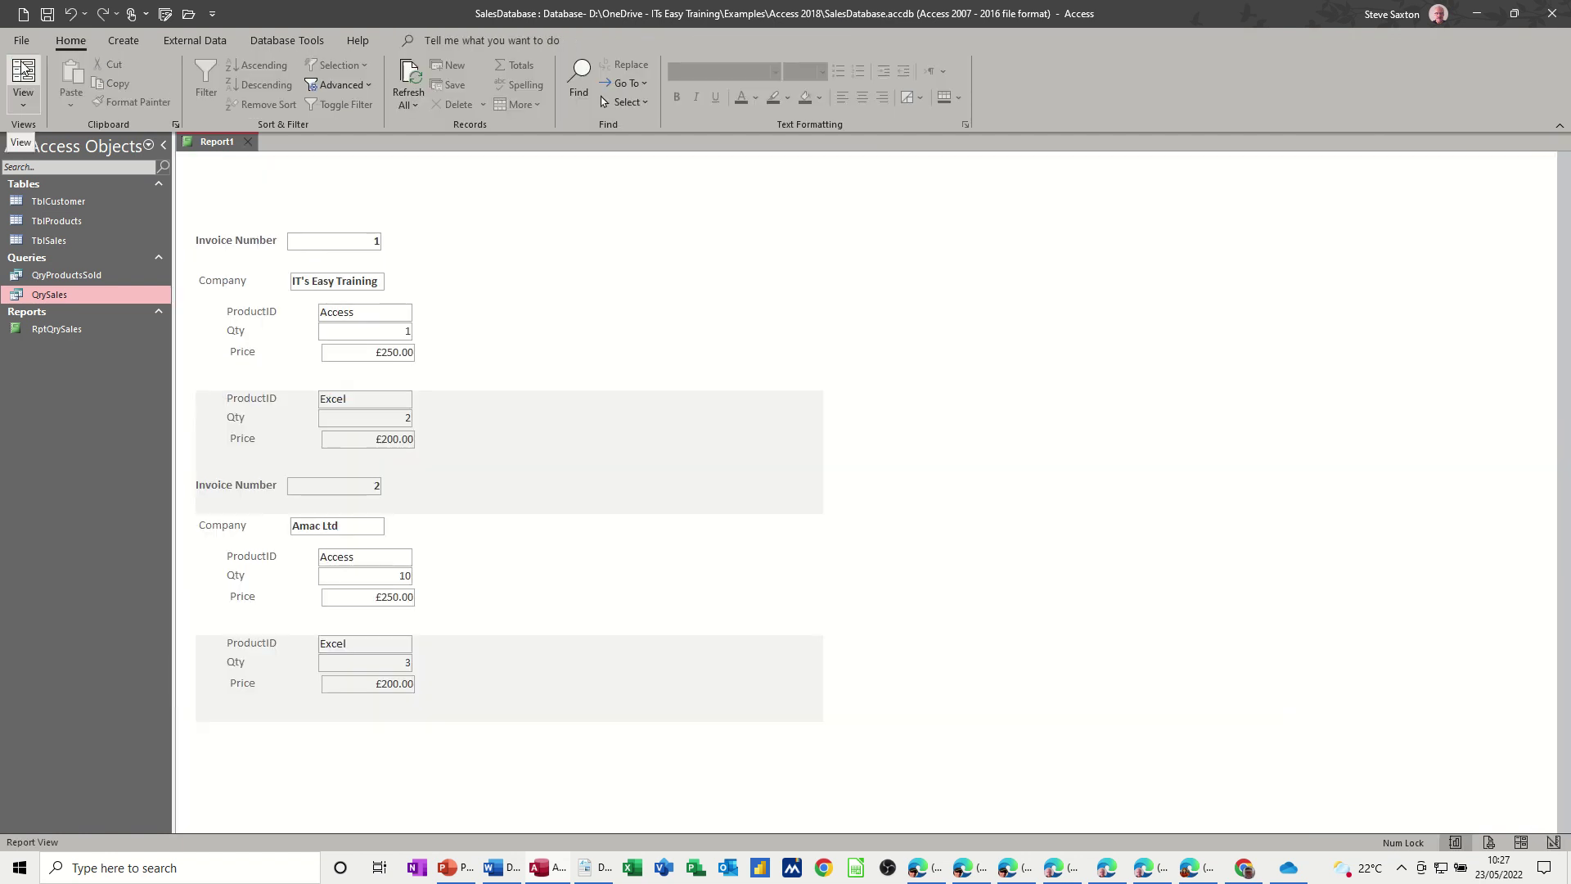
Step: Add VatOwed, NetTotalOwed and TotalToPay to the Detail section and preview the amounts
left_click(23, 98)
left_click(66, 255)
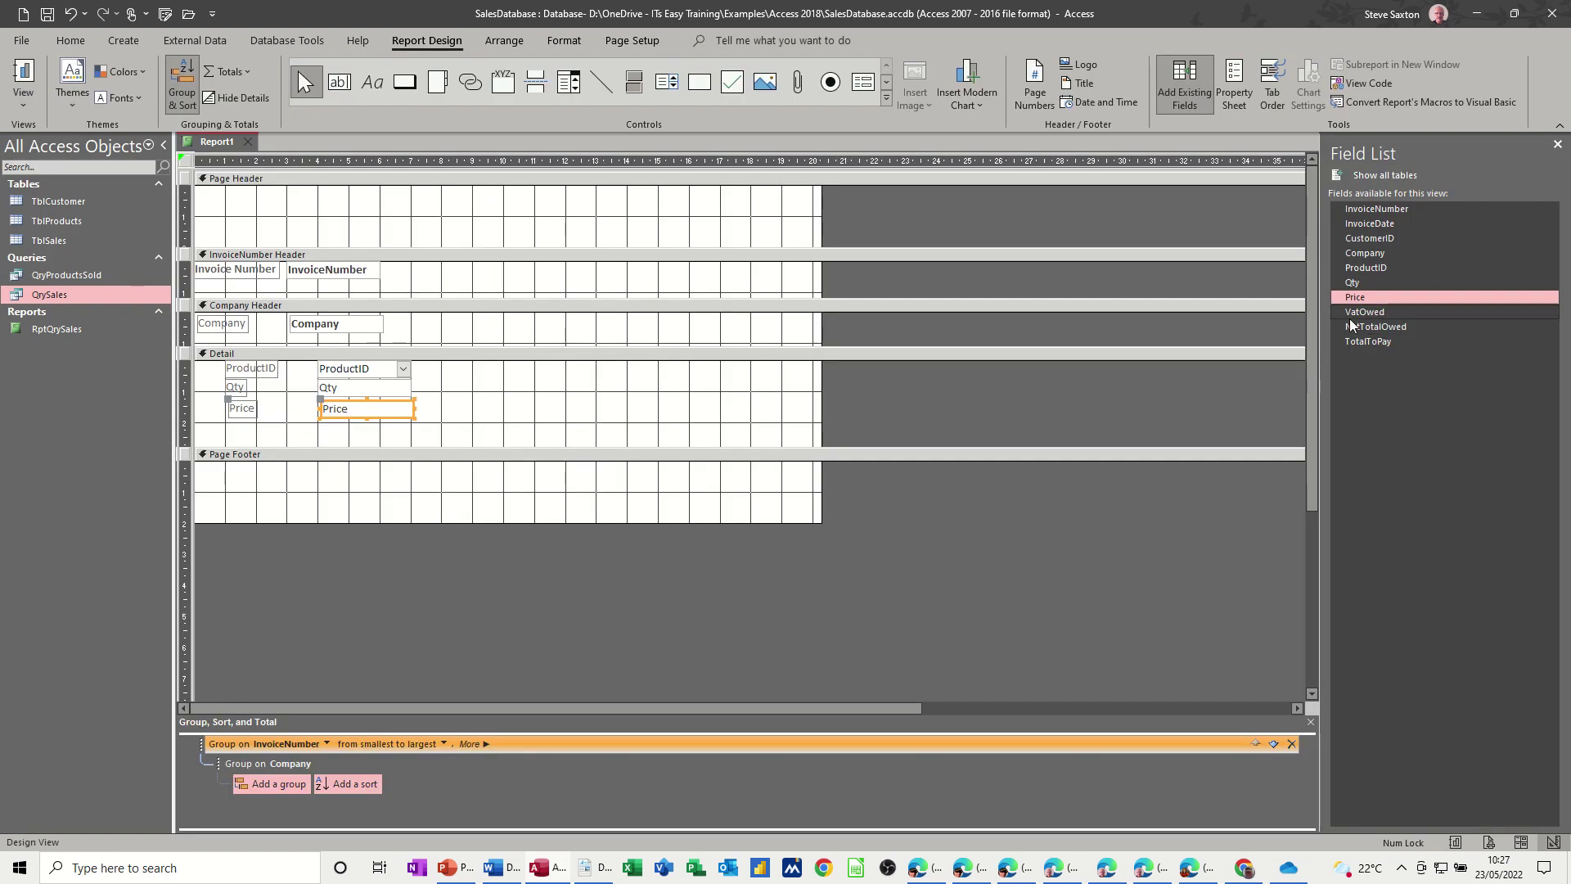
mouse_move(1368, 343)
left_click(1346, 309)
mouse_move(1368, 342)
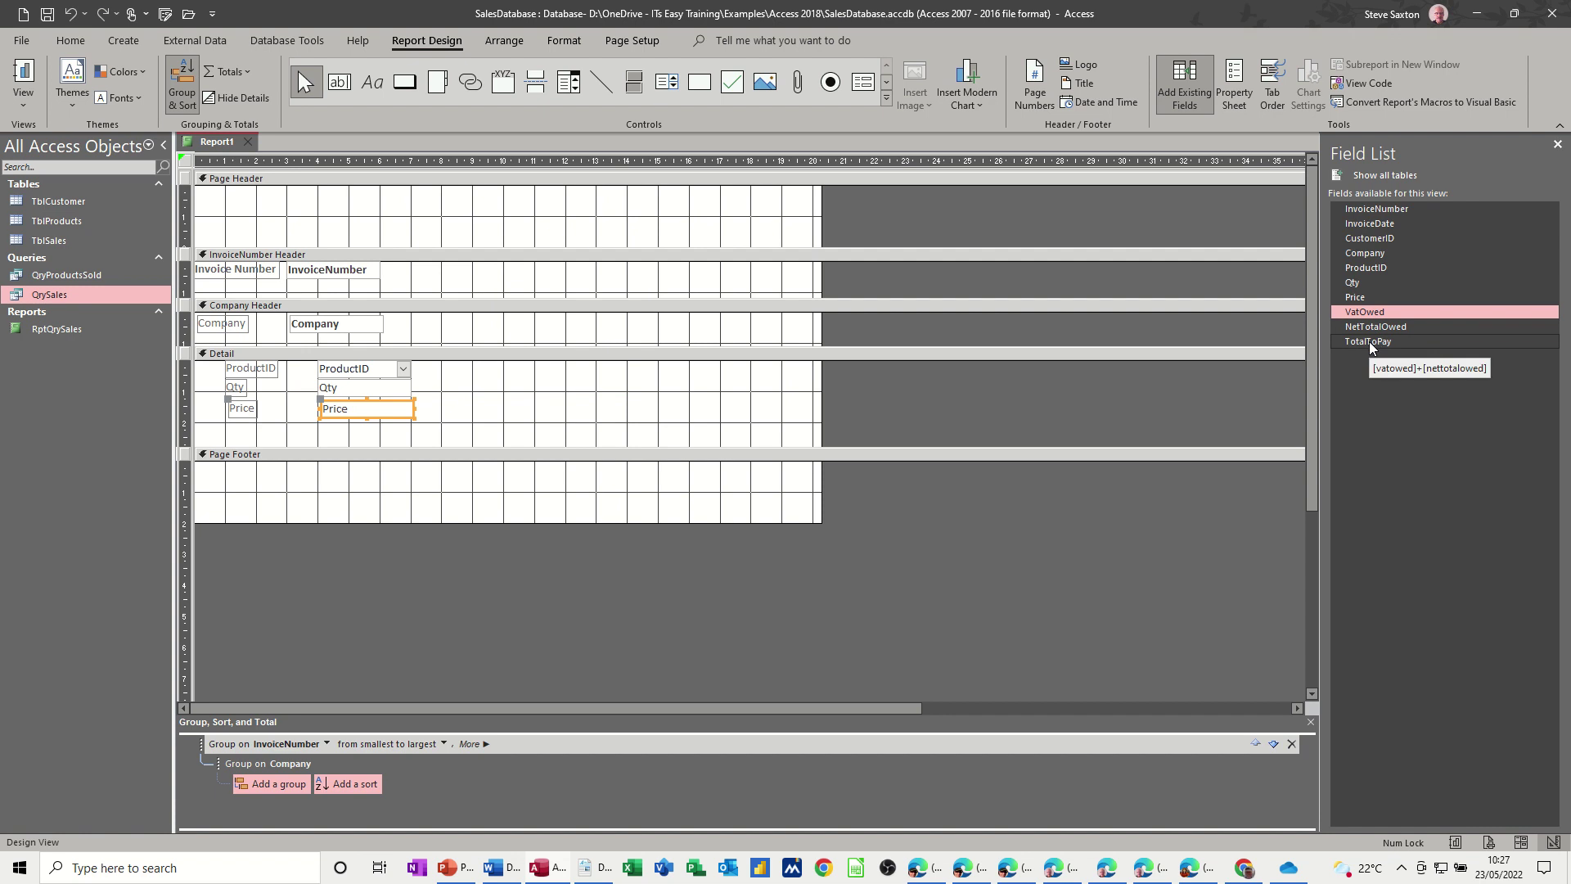
left_click(1372, 343, "shift")
left_click_drag(1376, 326, 320, 428)
left_click(23, 78)
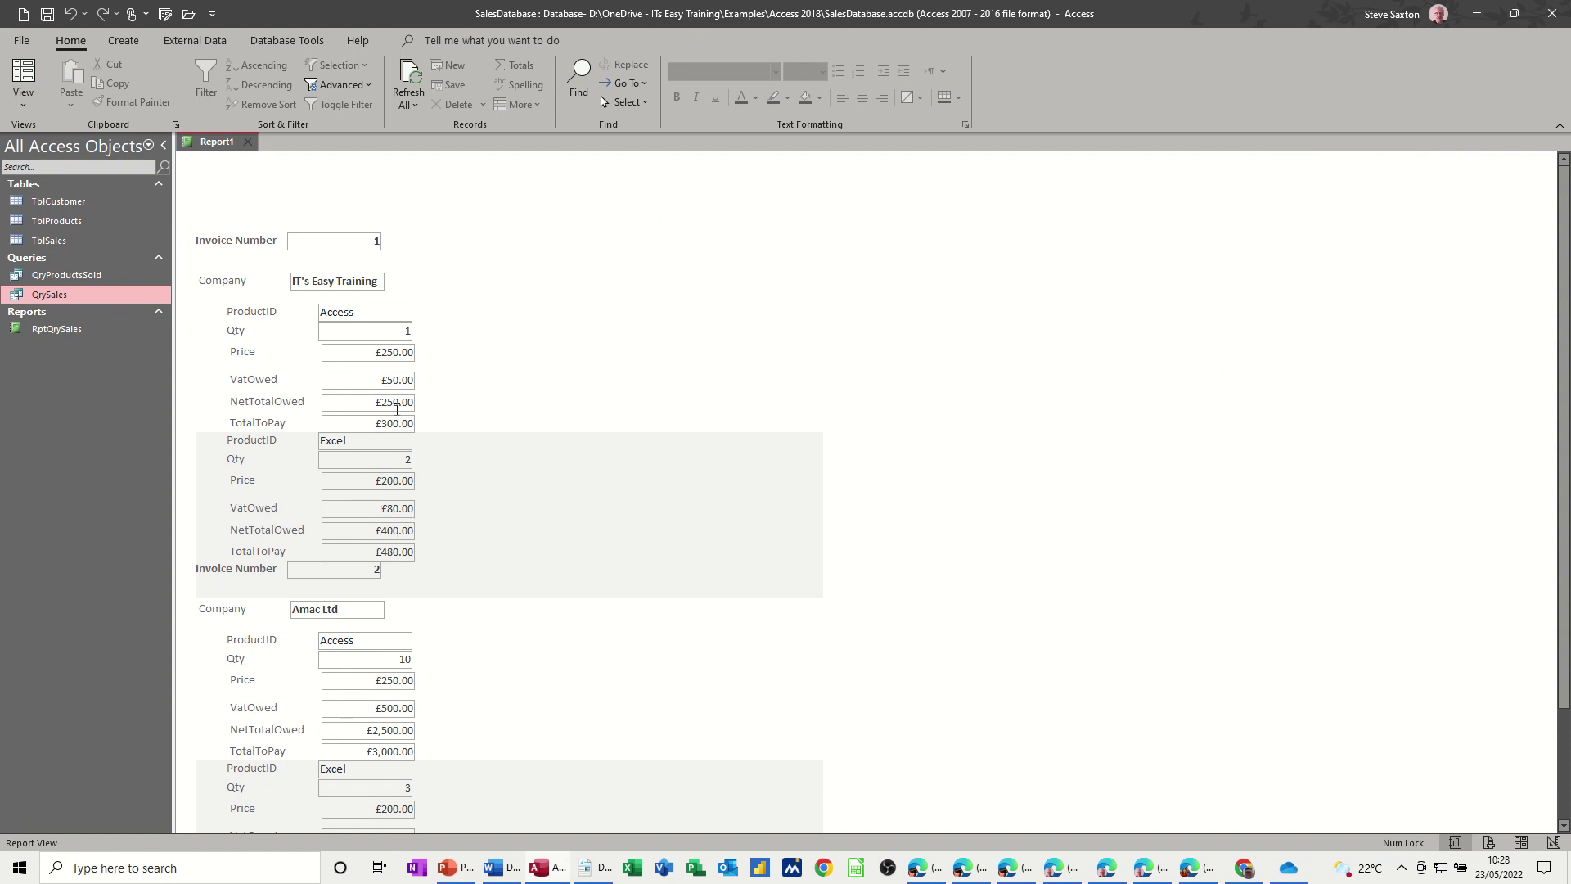
Step: Arrange all Detail section controls in a Stacked layout
left_click(28, 101)
left_click(66, 253)
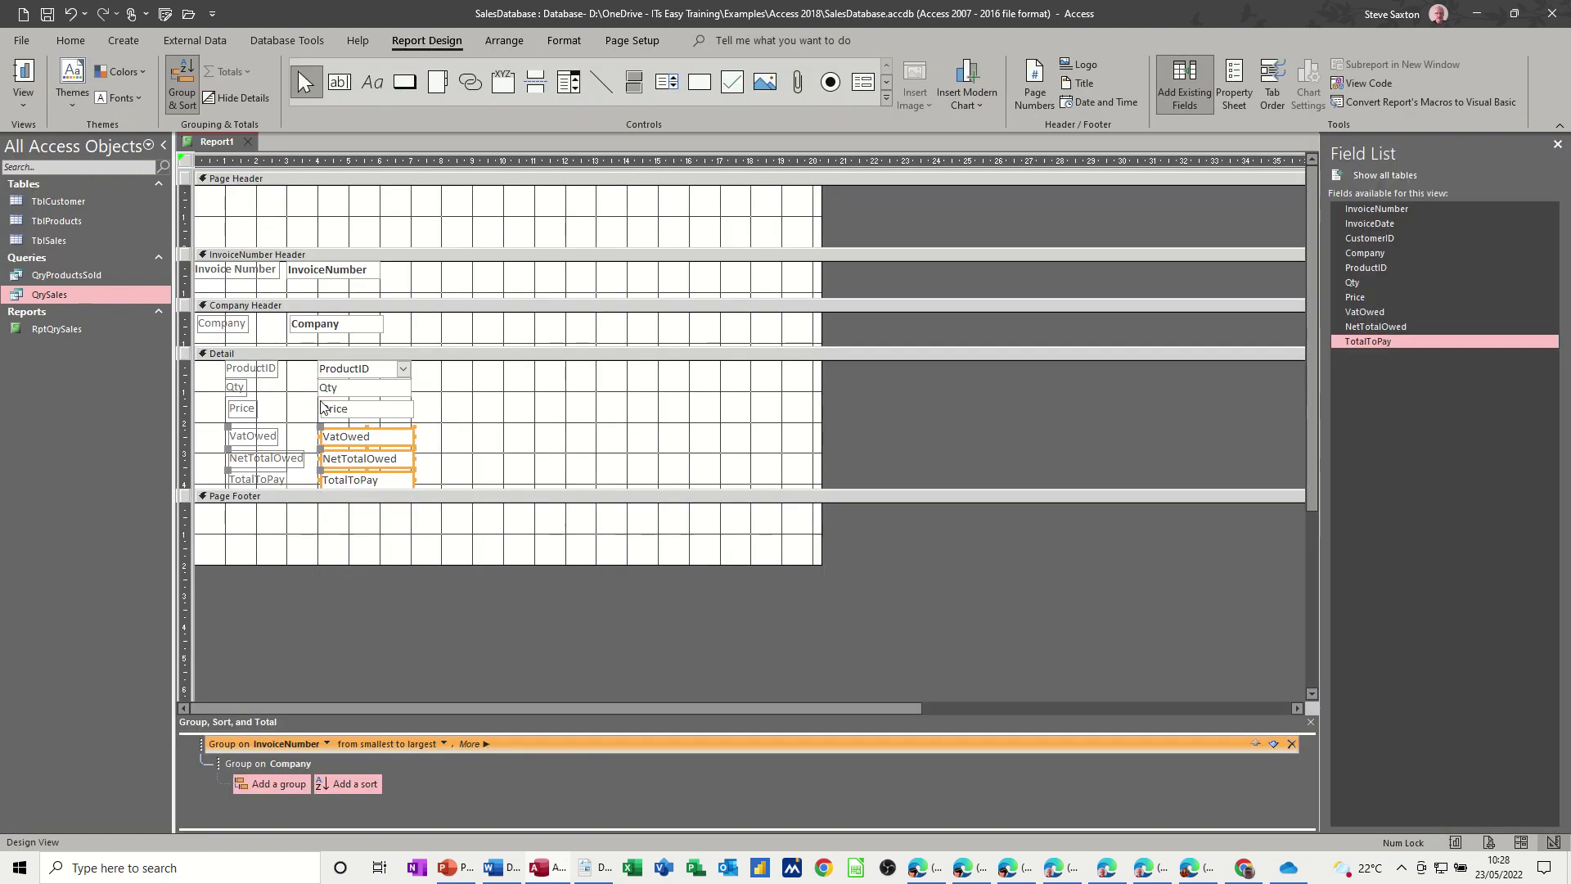
left_click_drag(211, 364, 417, 496)
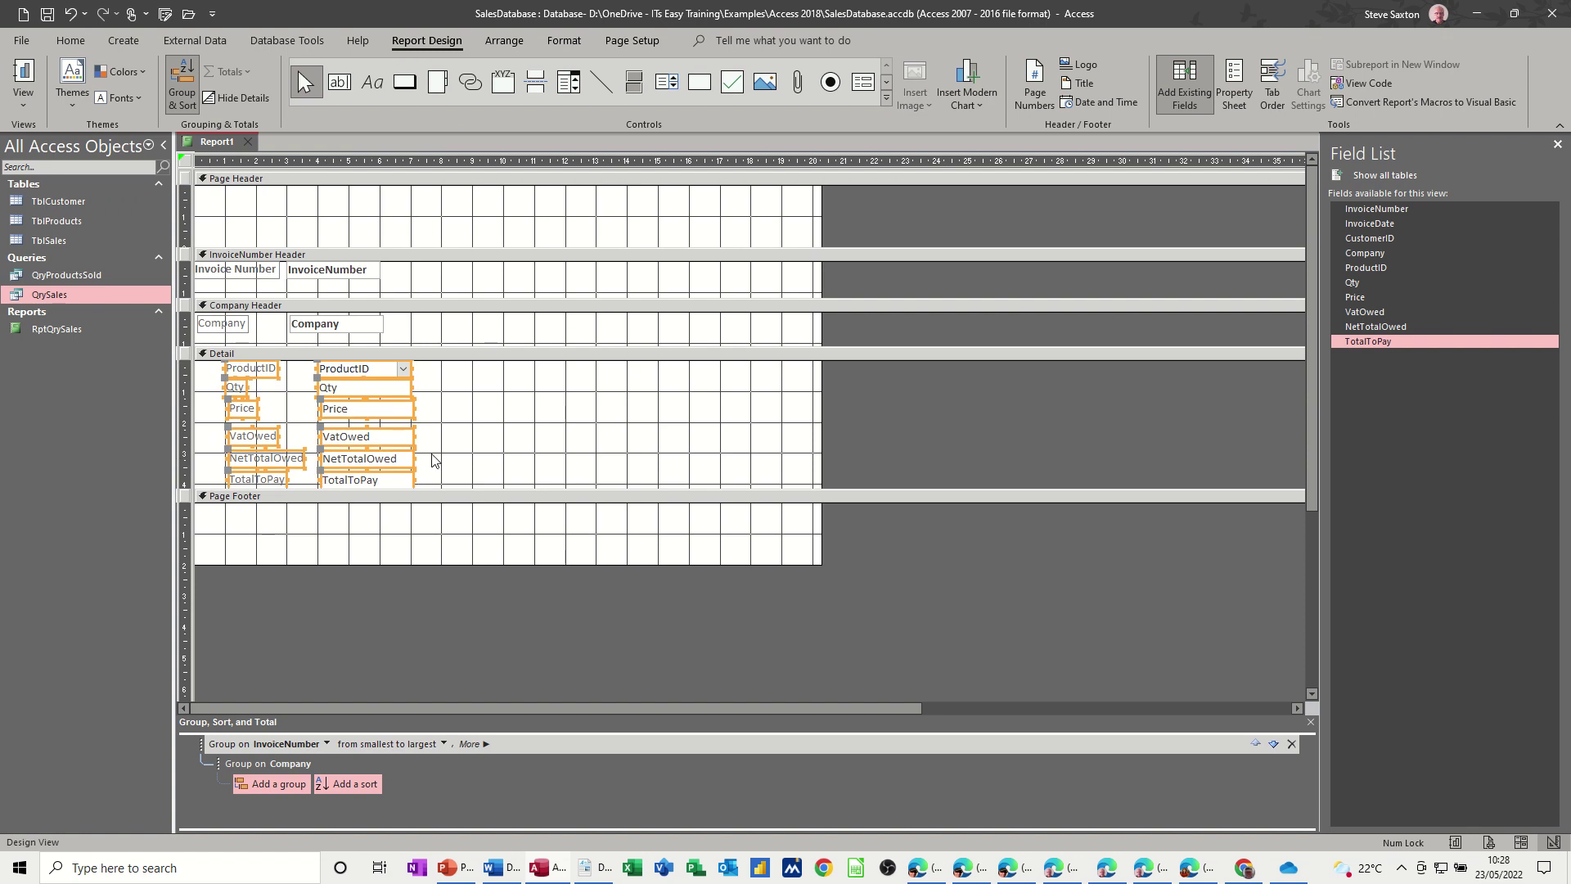
left_click(504, 40)
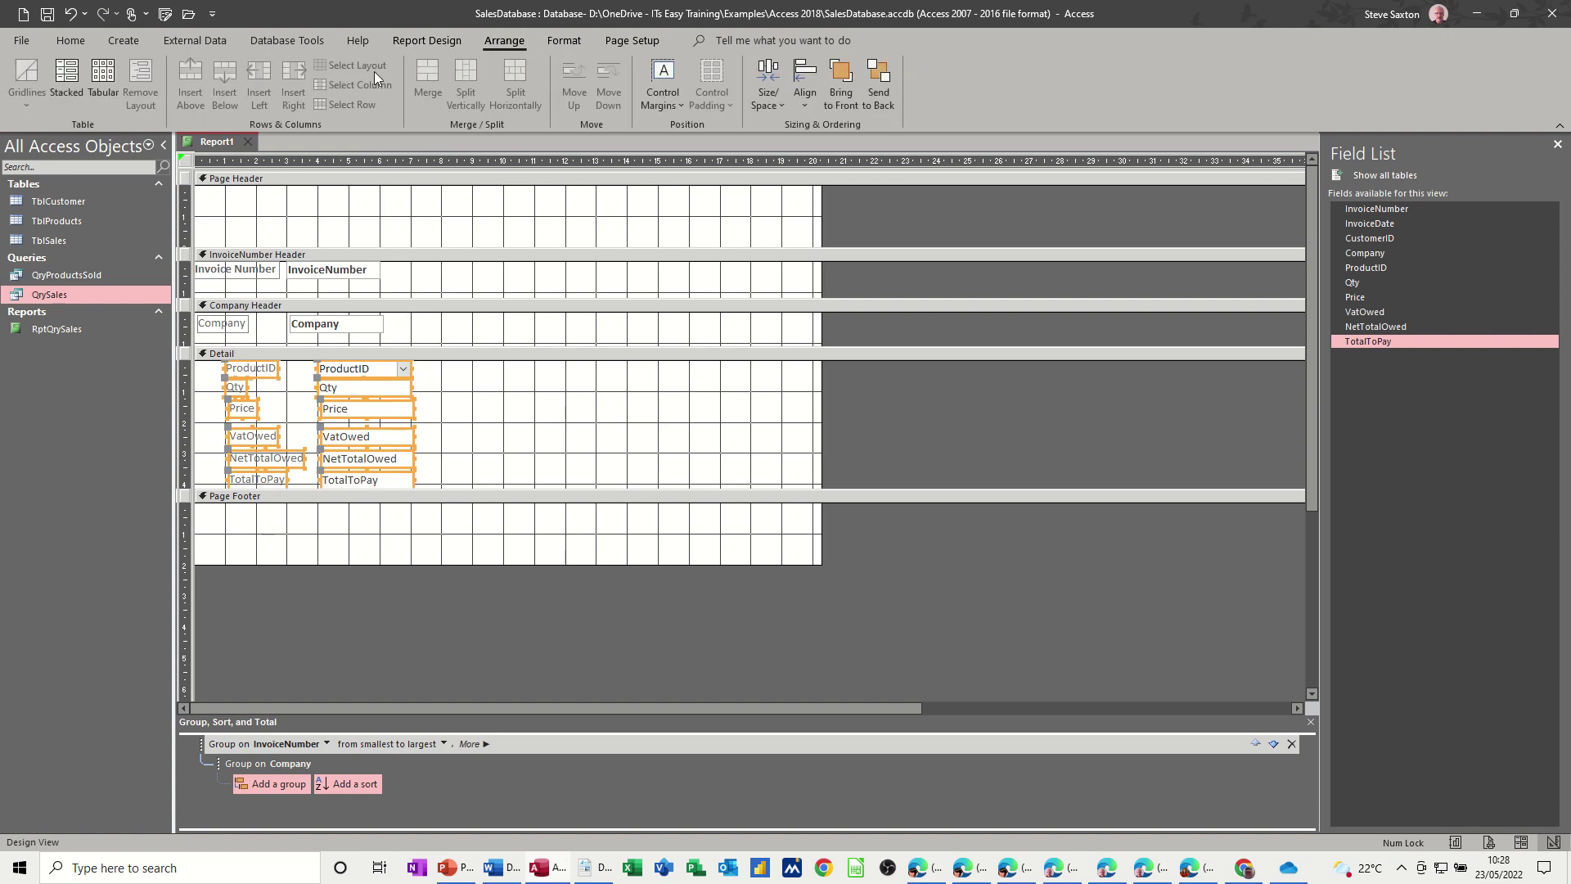
left_click(75, 82)
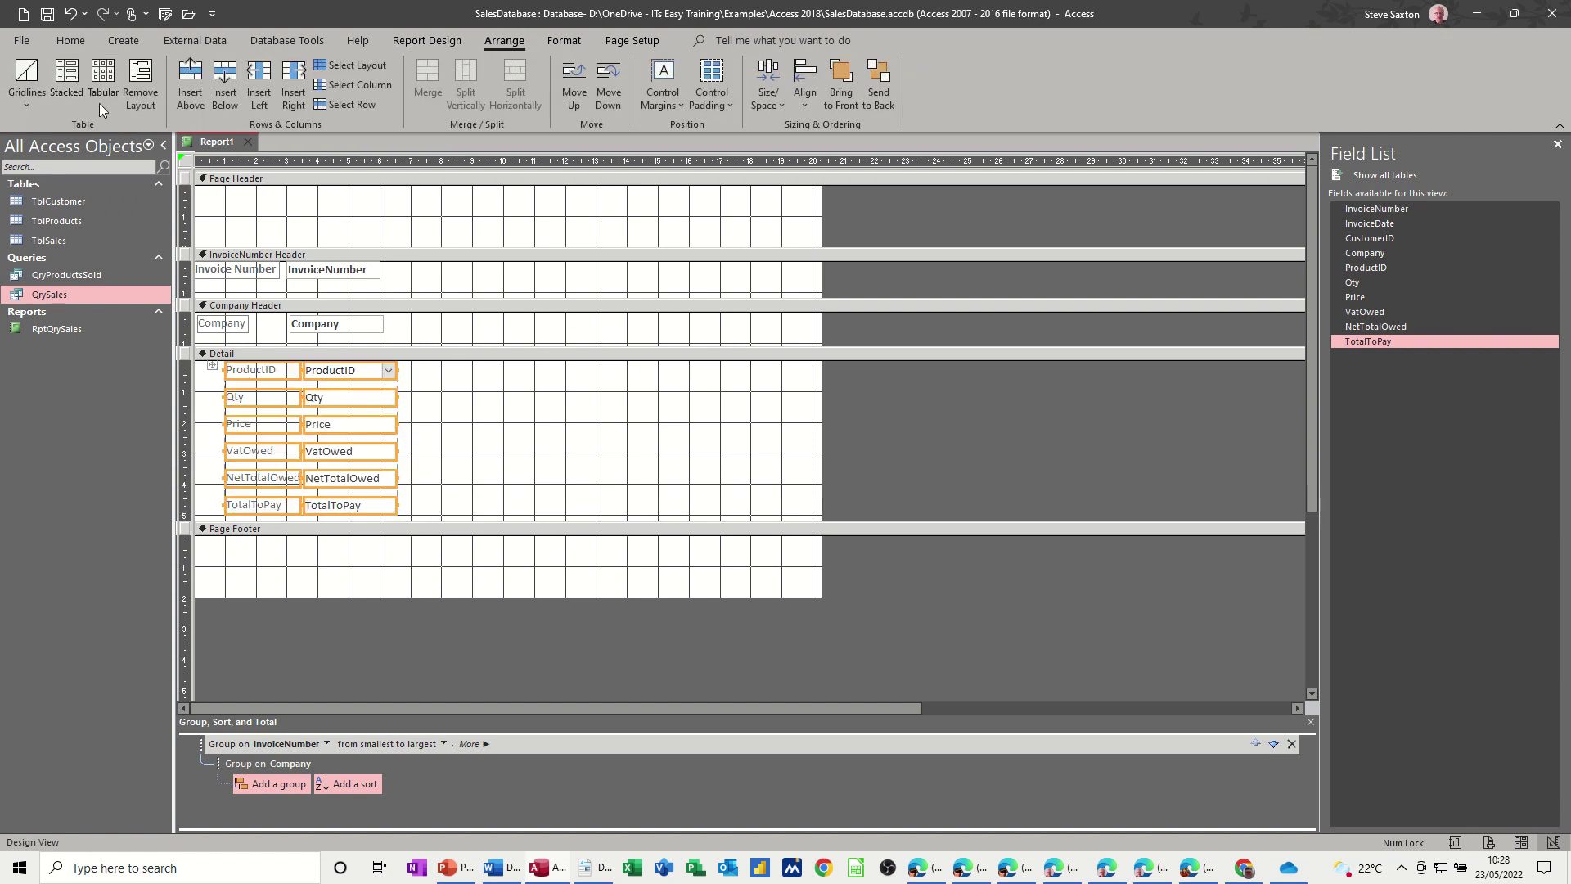
Step: Preview the report in Report View and scroll through both invoices
left_click(426, 40)
left_click(23, 78)
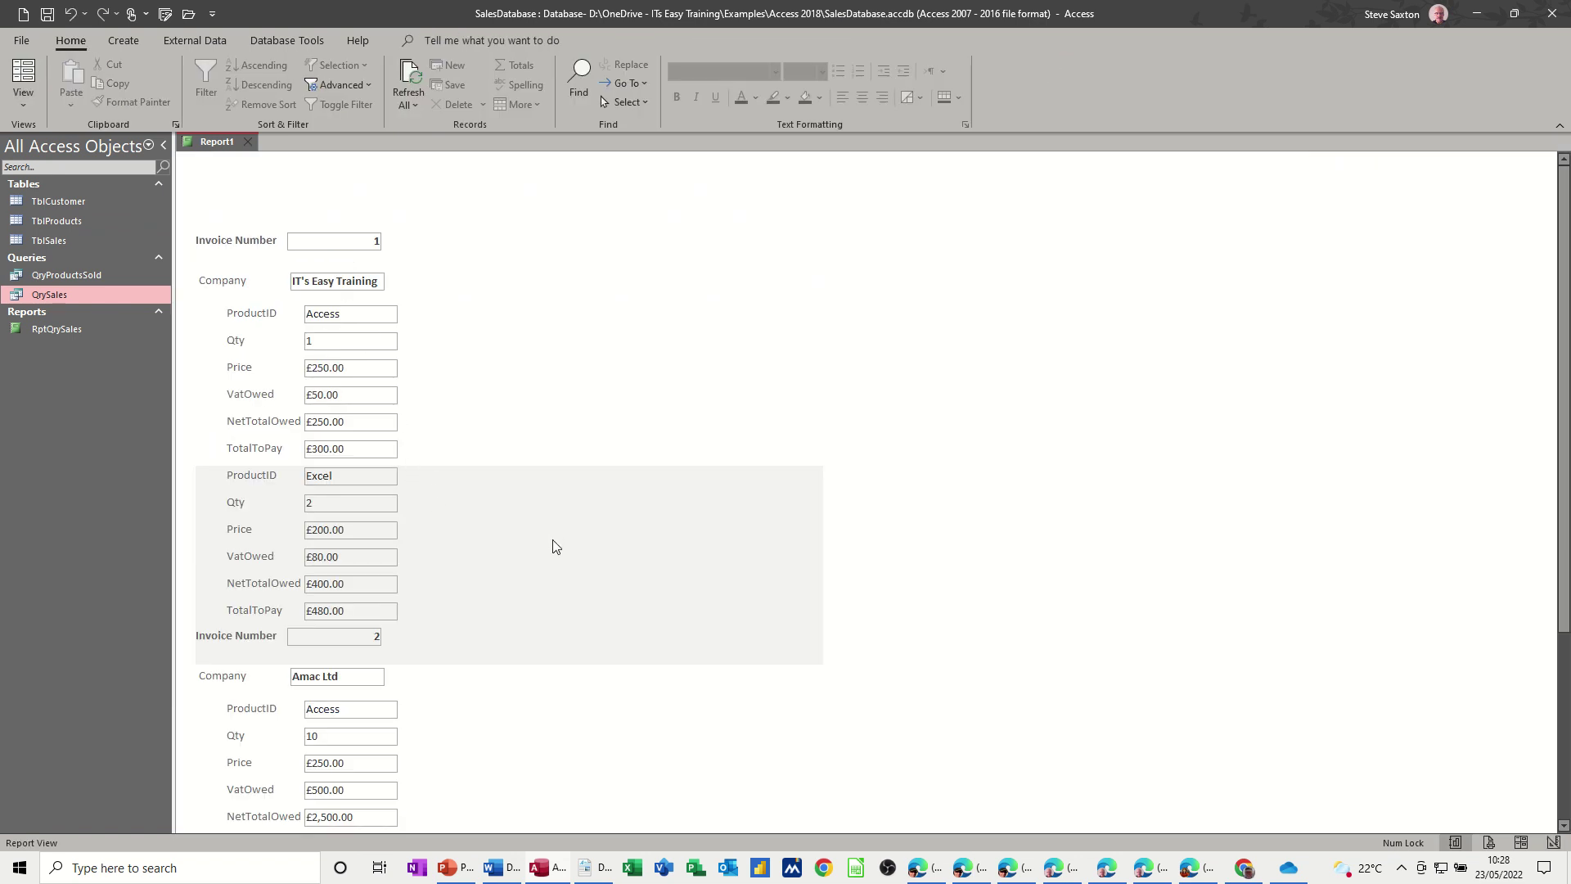
scroll(551, 545, "down", 1)
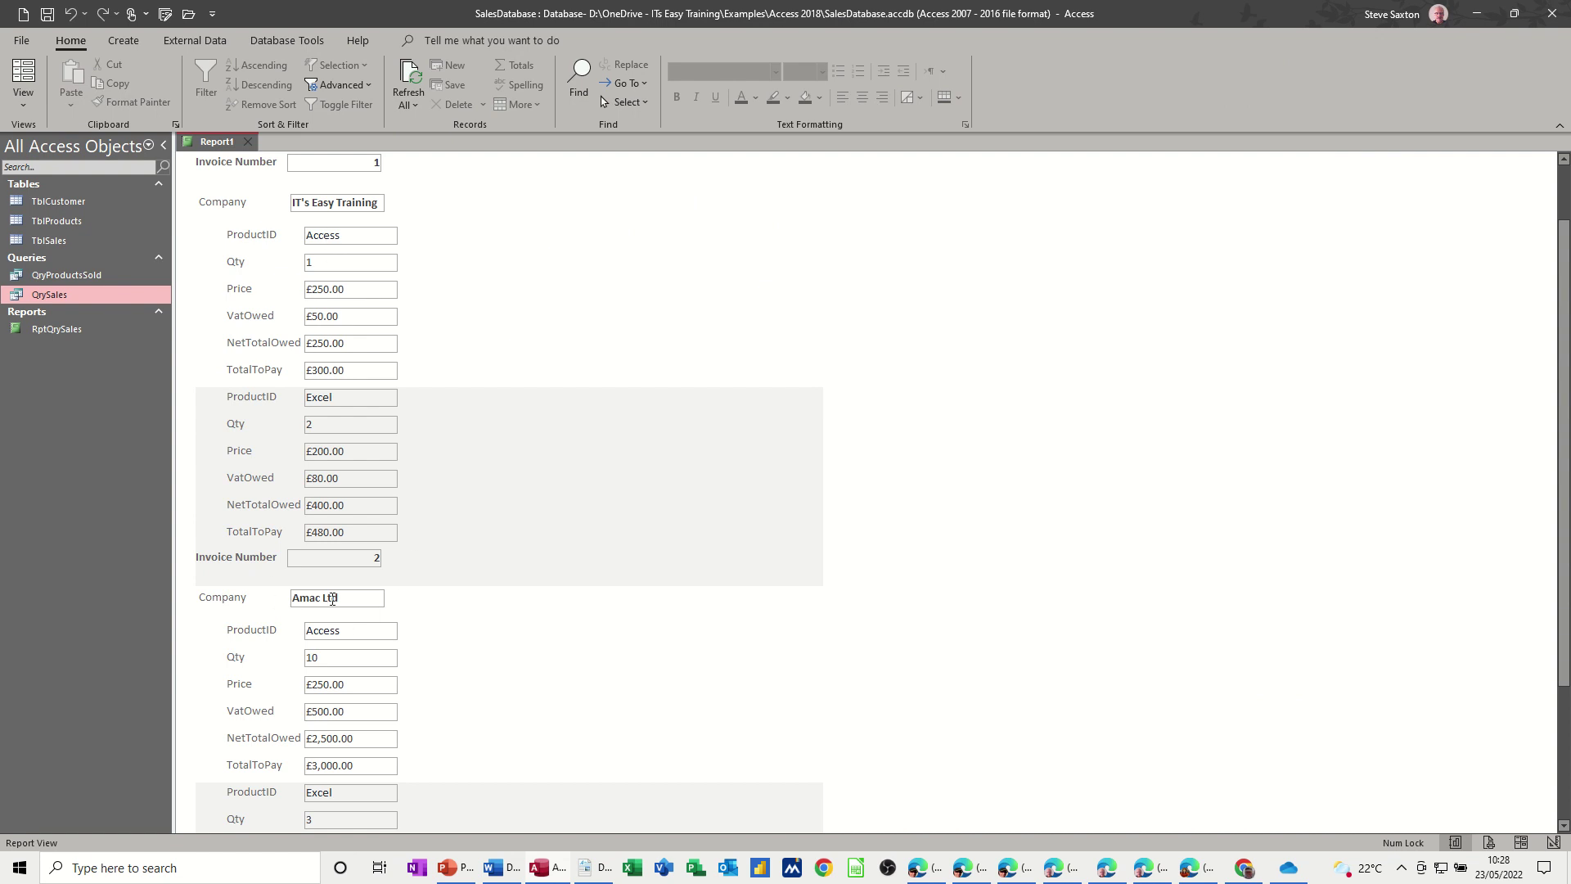
scroll(346, 683, "down", 6)
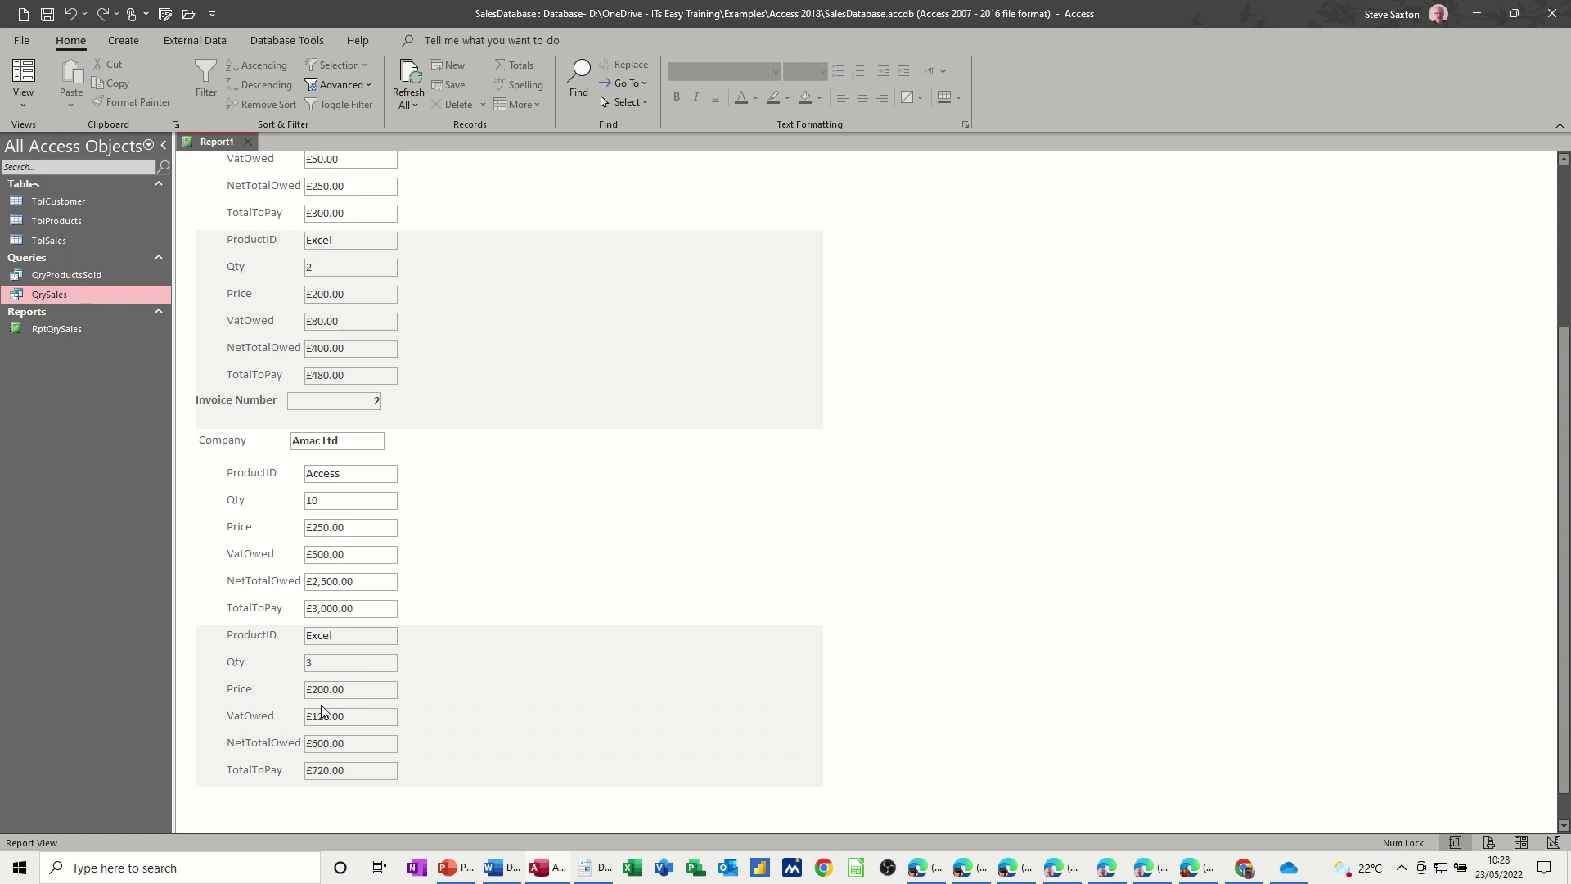
scroll(375, 536, "up", 8)
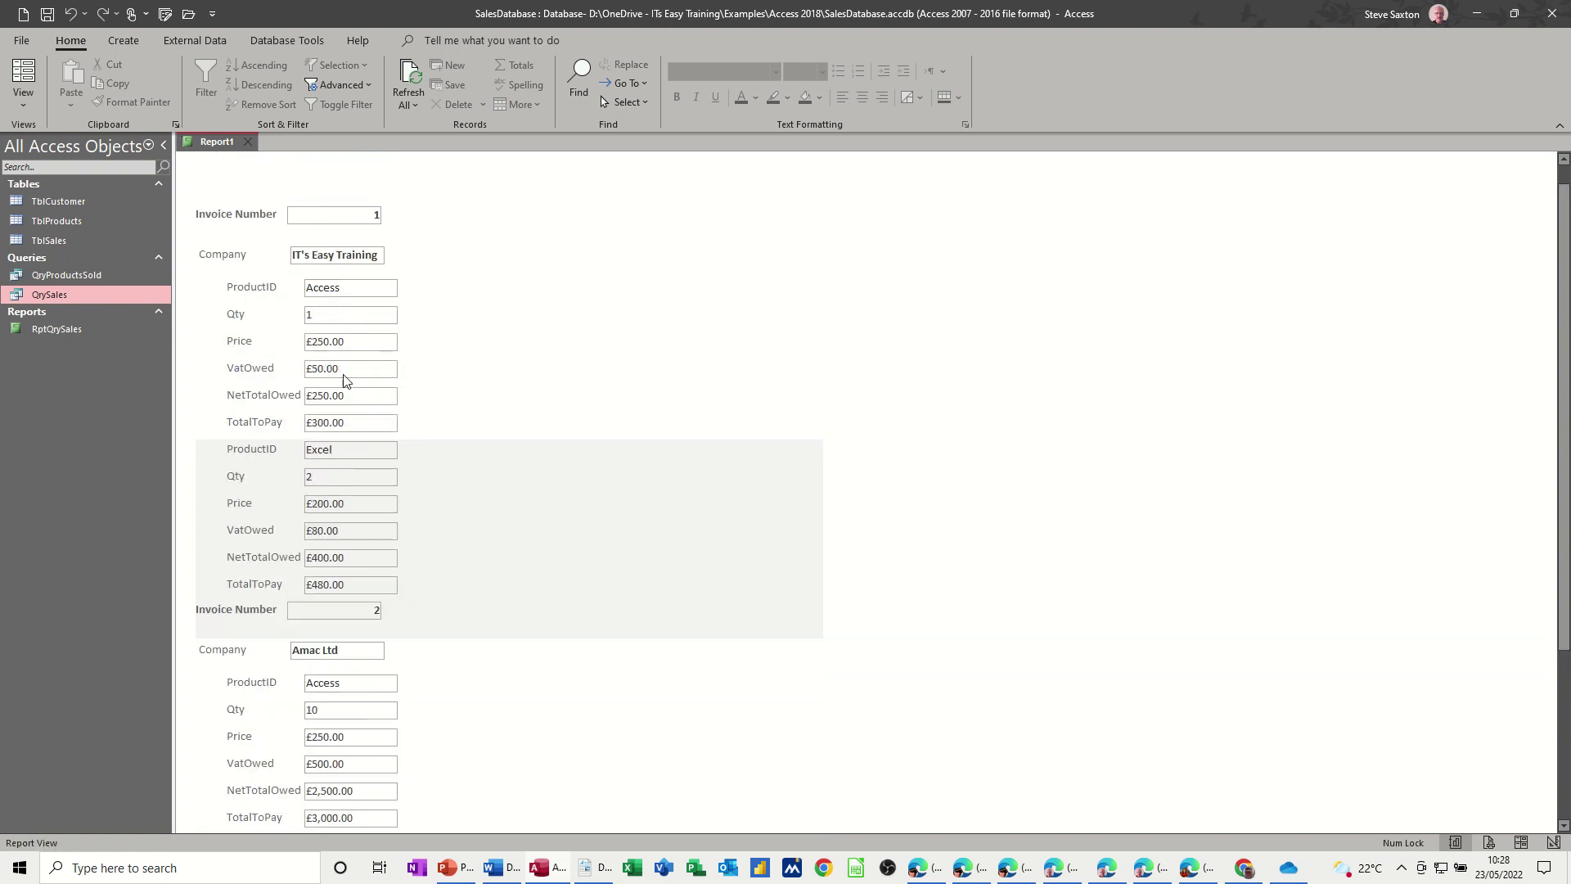
Step: In Design View, delete the VatOwed, NetTotalOwed and TotalToPay fields and labels, then shorten the Detail section
left_click(23, 102)
left_click(90, 260)
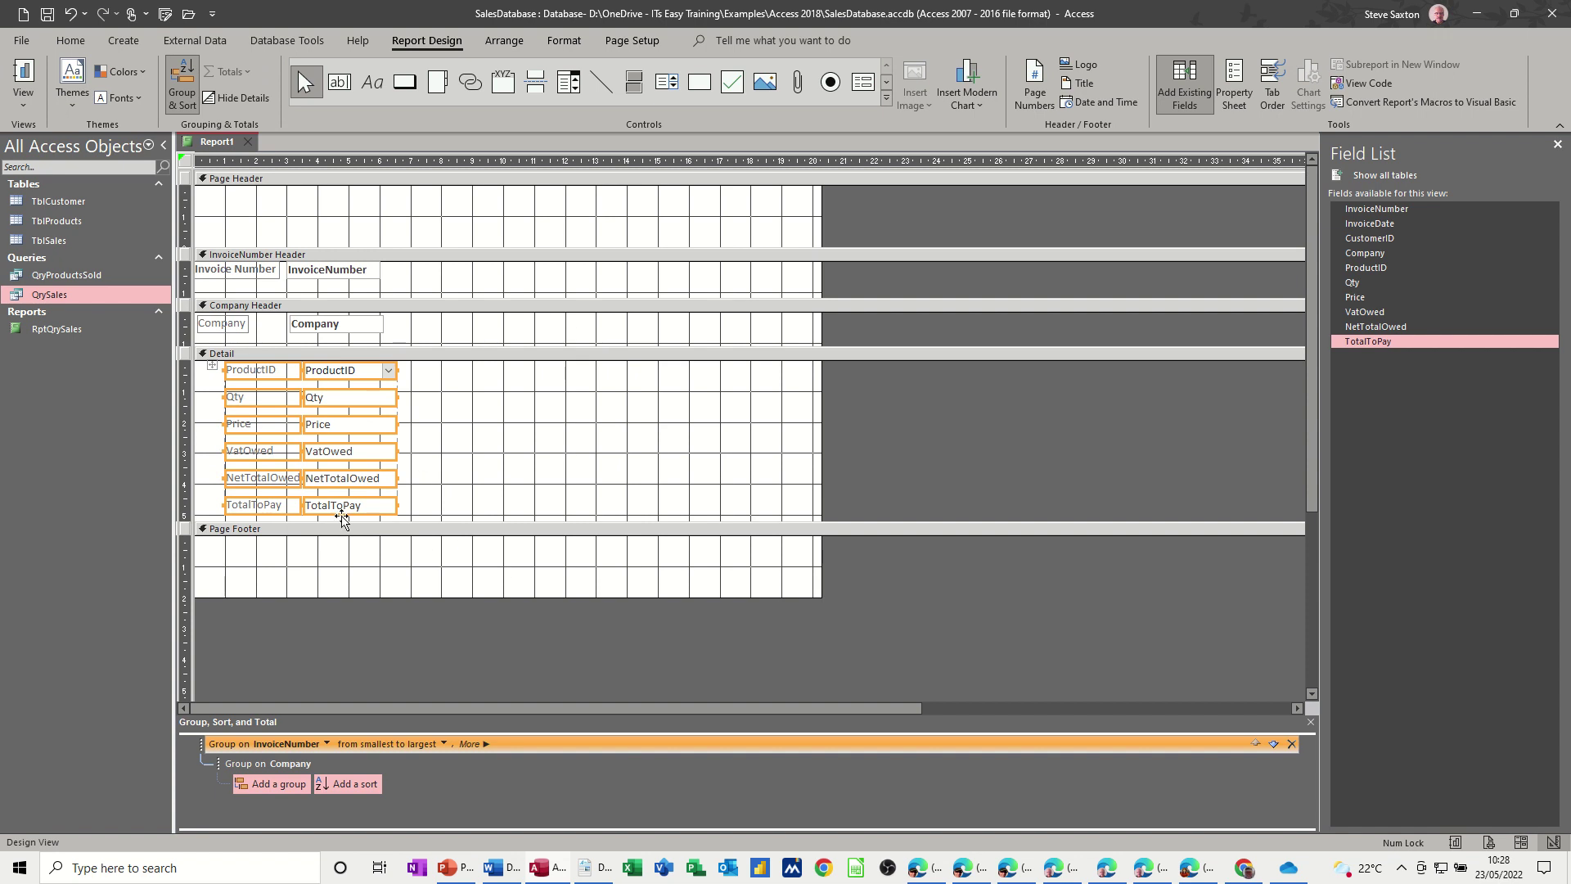
left_click(417, 470)
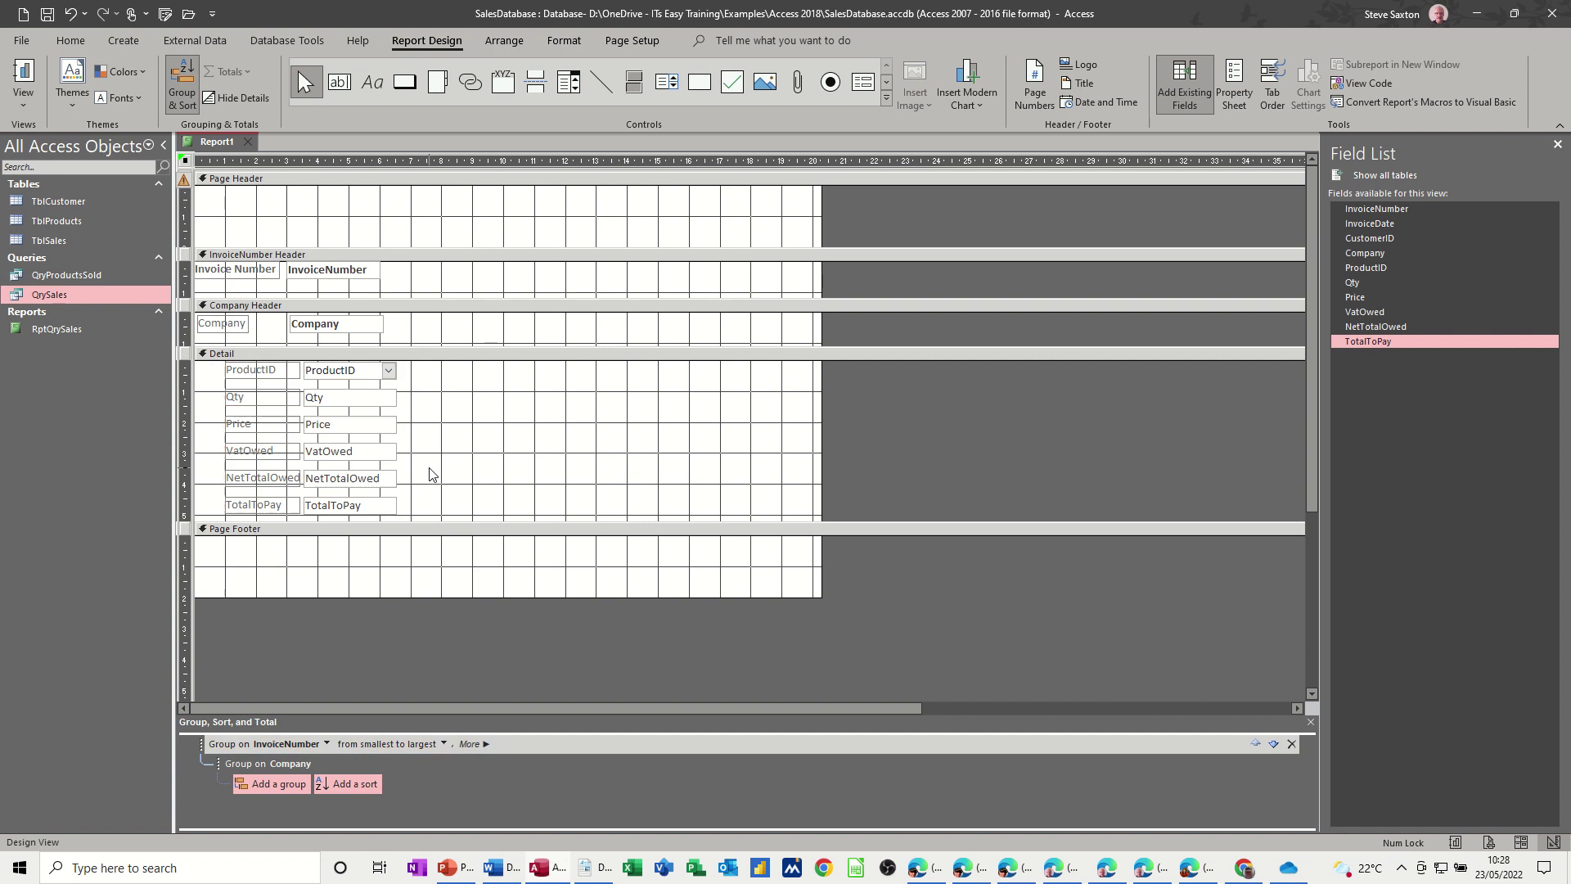
left_click(268, 452)
left_click(347, 456)
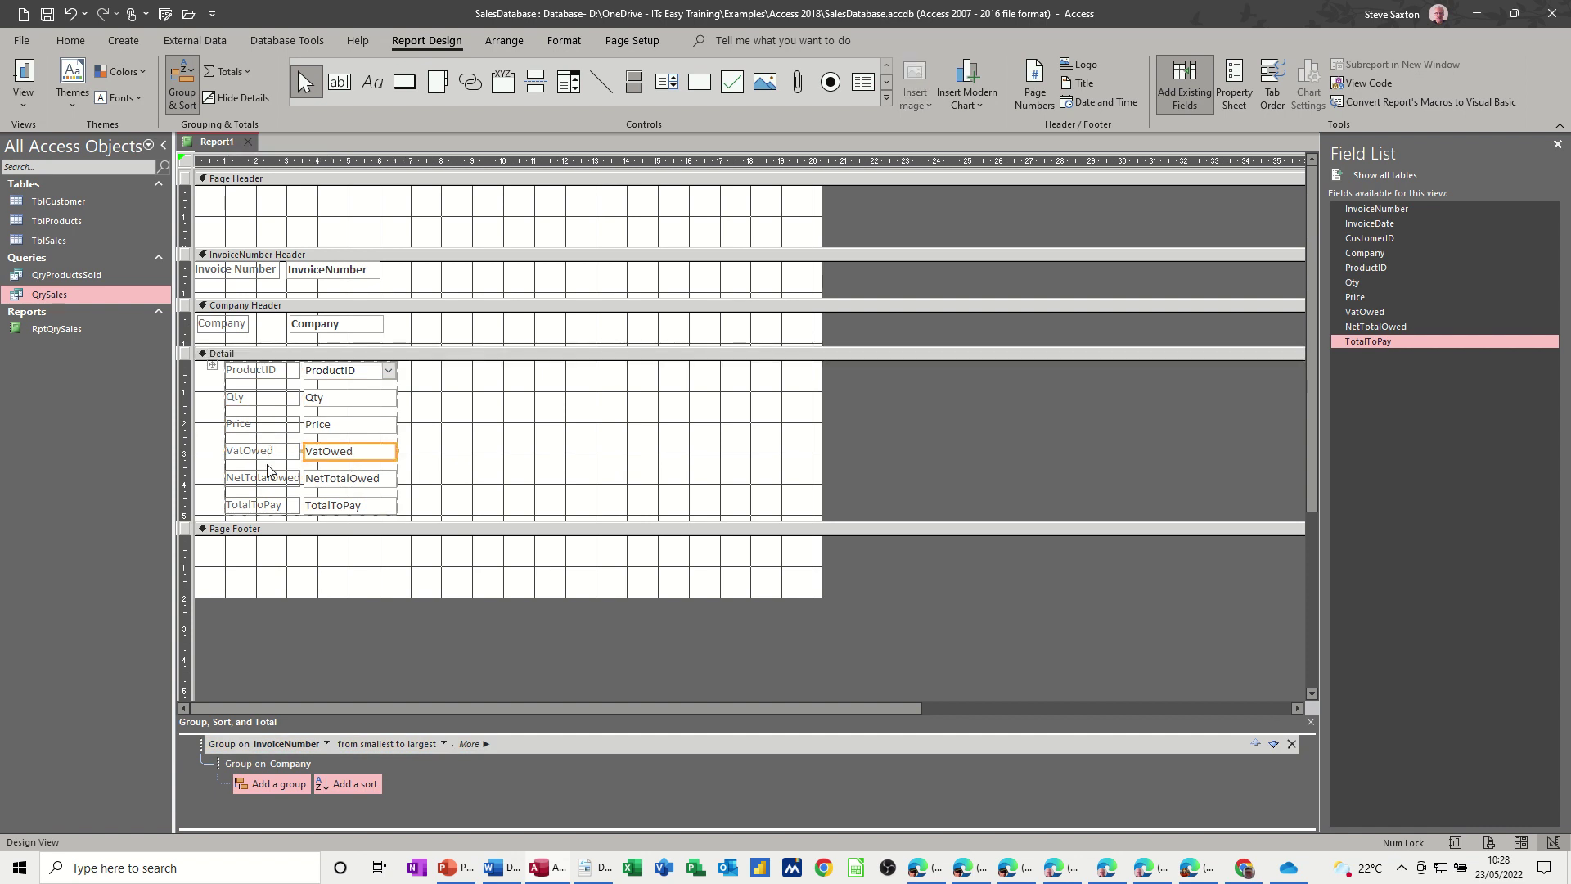
left_click_drag(208, 447, 391, 519)
key("Delete")
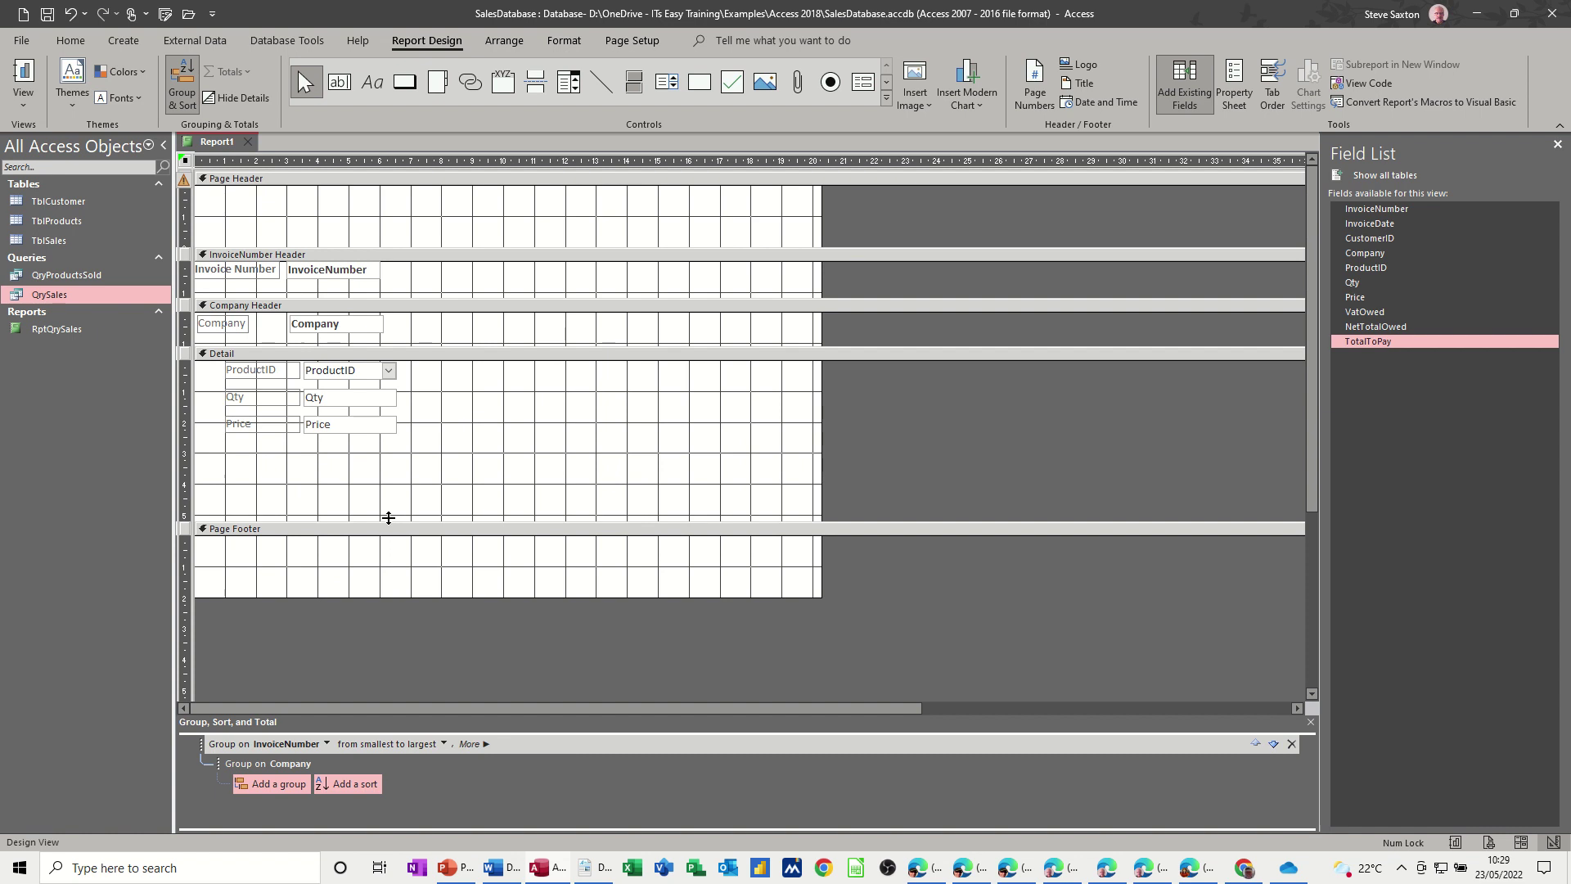
left_click_drag(389, 519, 383, 441)
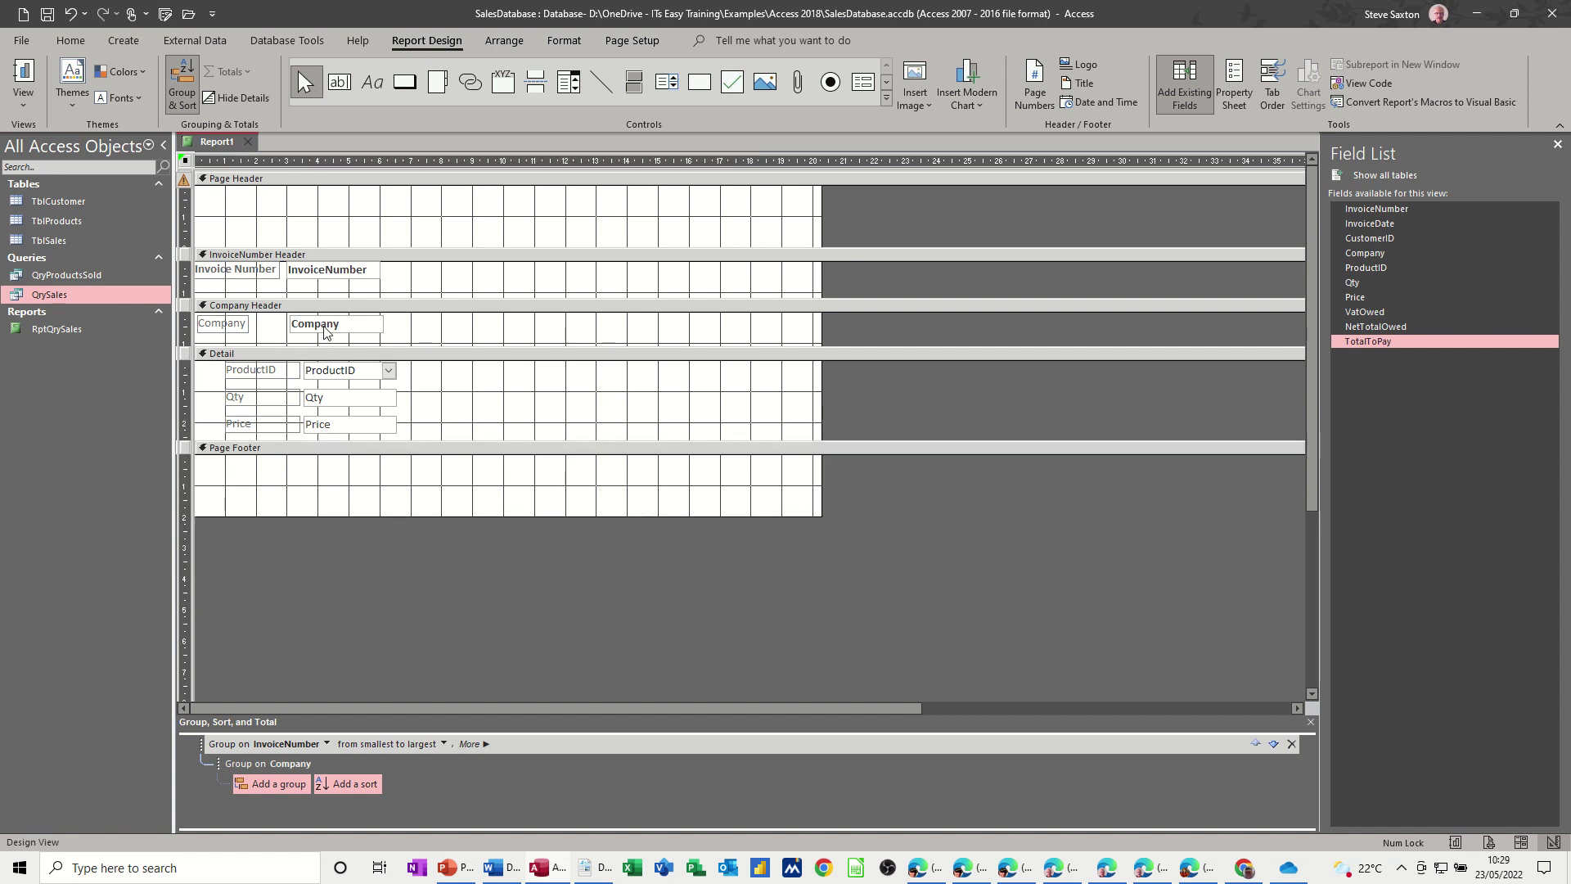
Step: Set the Company text box to 16 pt and enlarge it to fit
left_click(236, 331)
left_click(320, 334)
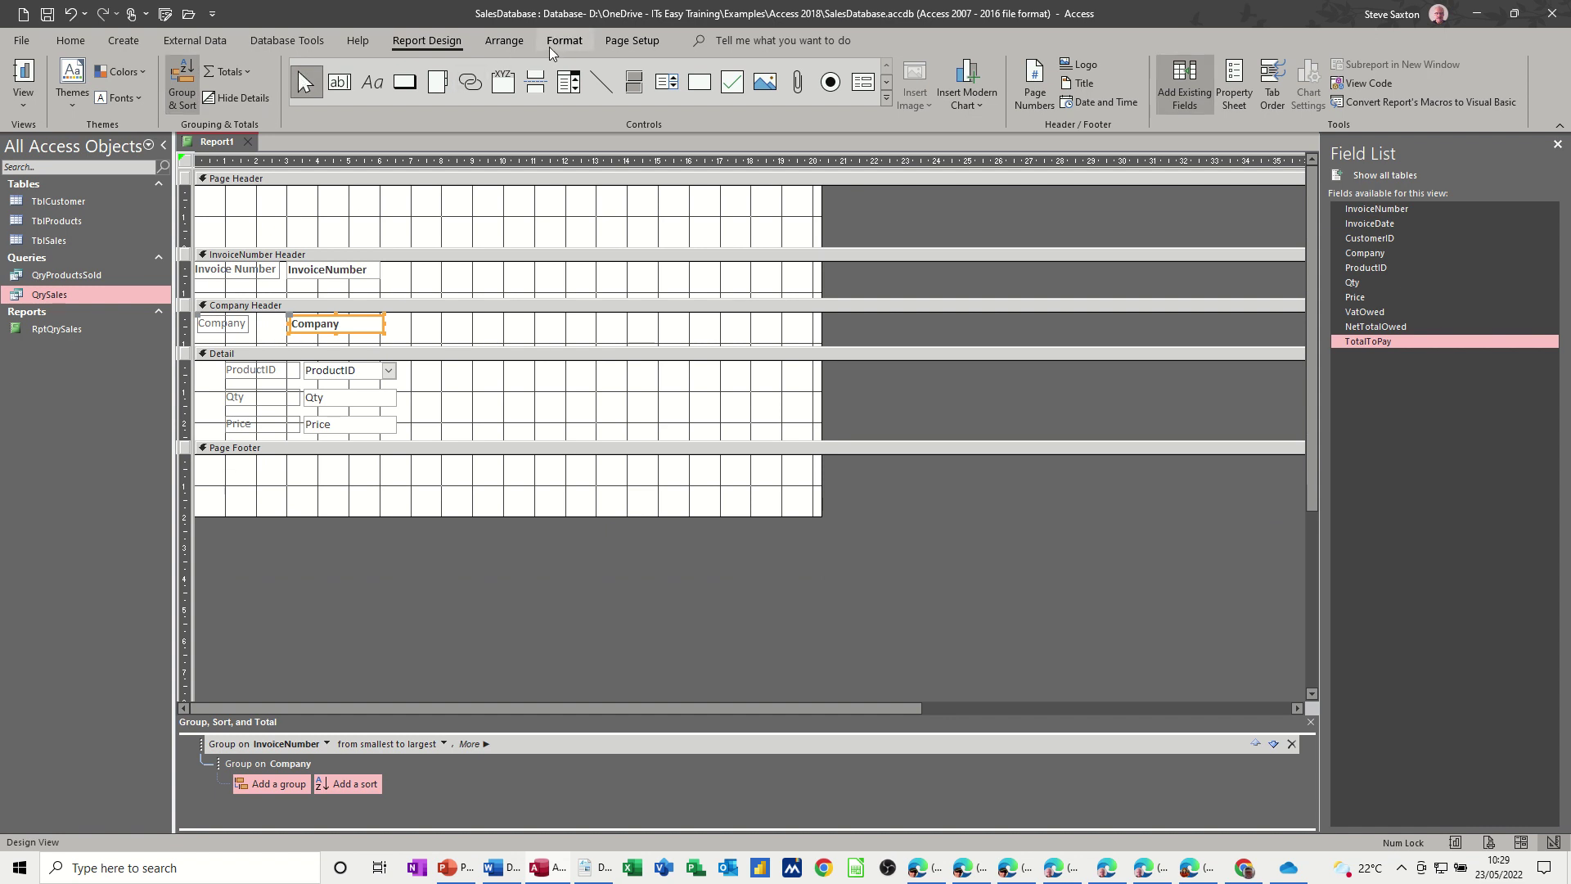
left_click(549, 48)
left_click(272, 76)
key("Escape")
type("16")
key("Return")
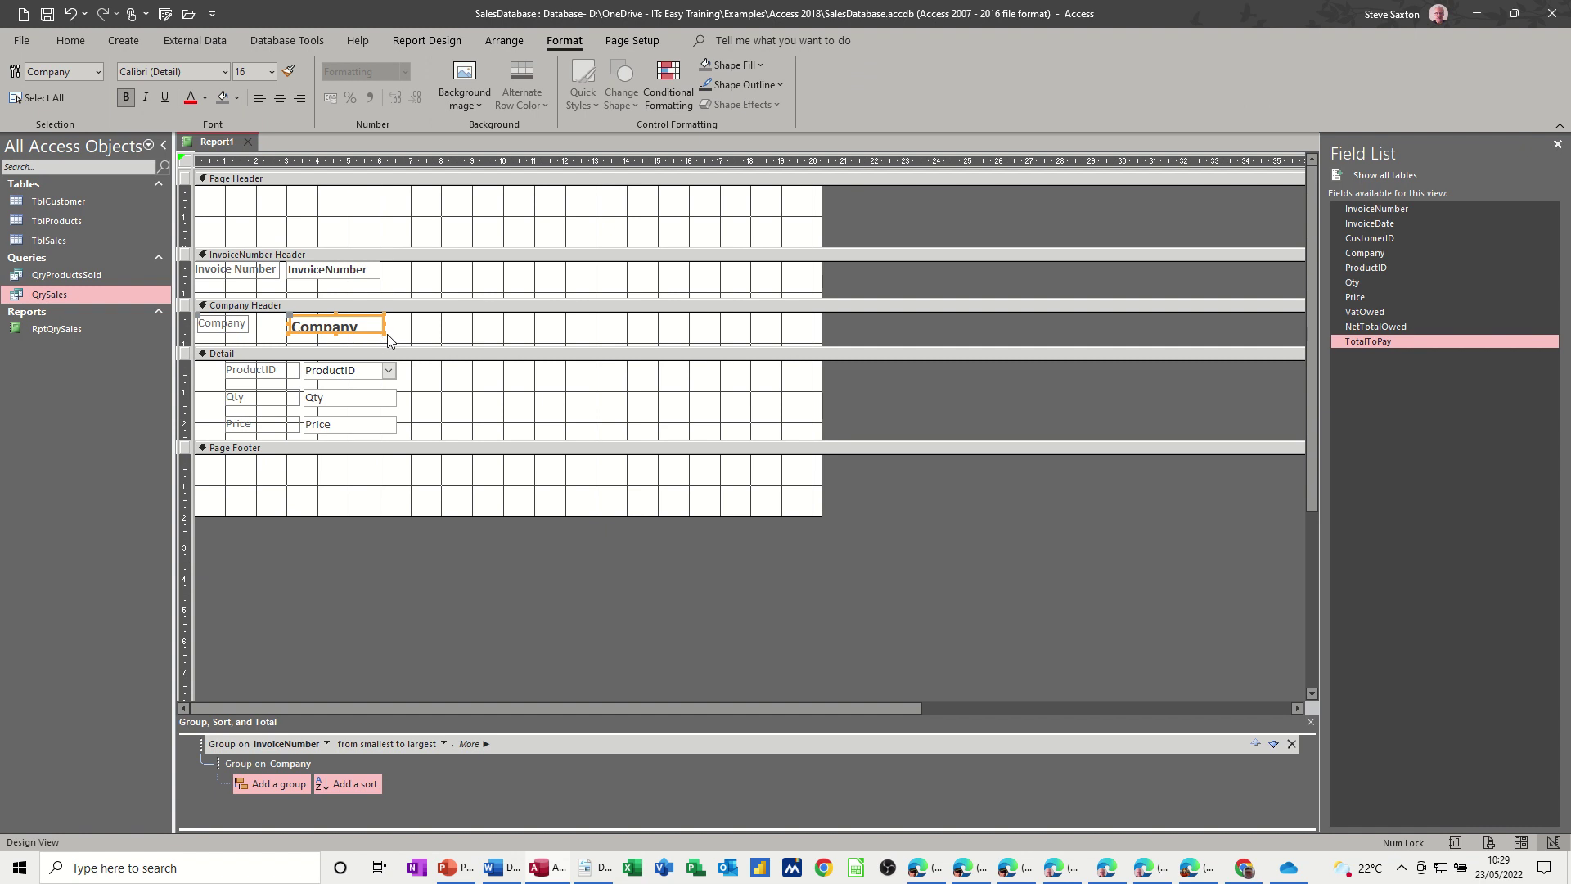
left_click_drag(387, 334, 390, 344)
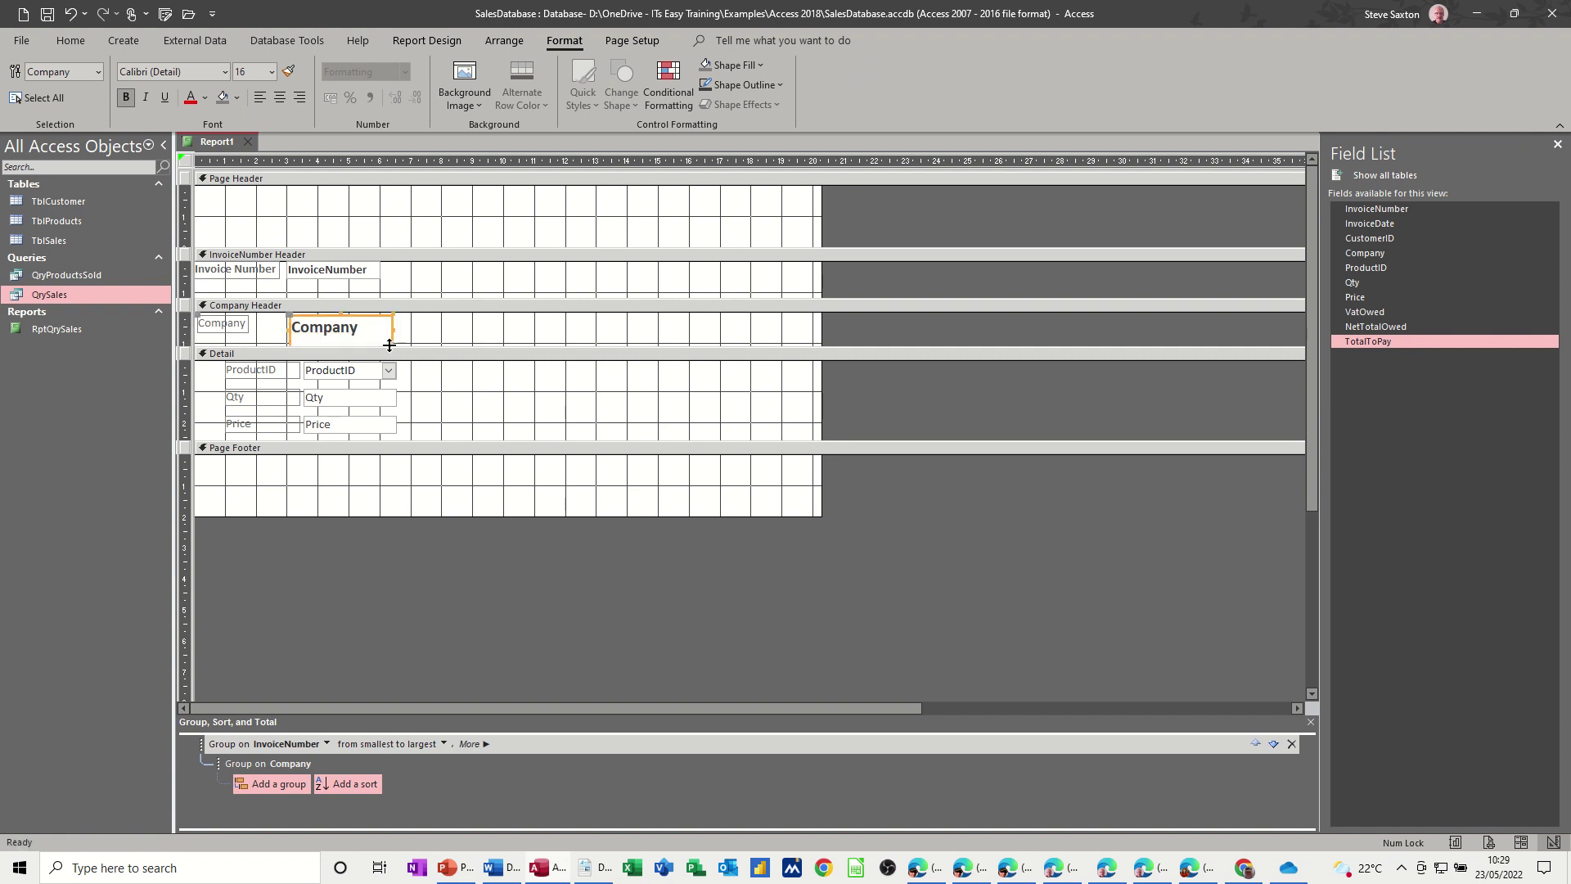
Step: Delete the Company label, move the box left, and preview the report before returning to Design View
left_click(234, 330)
key("Delete")
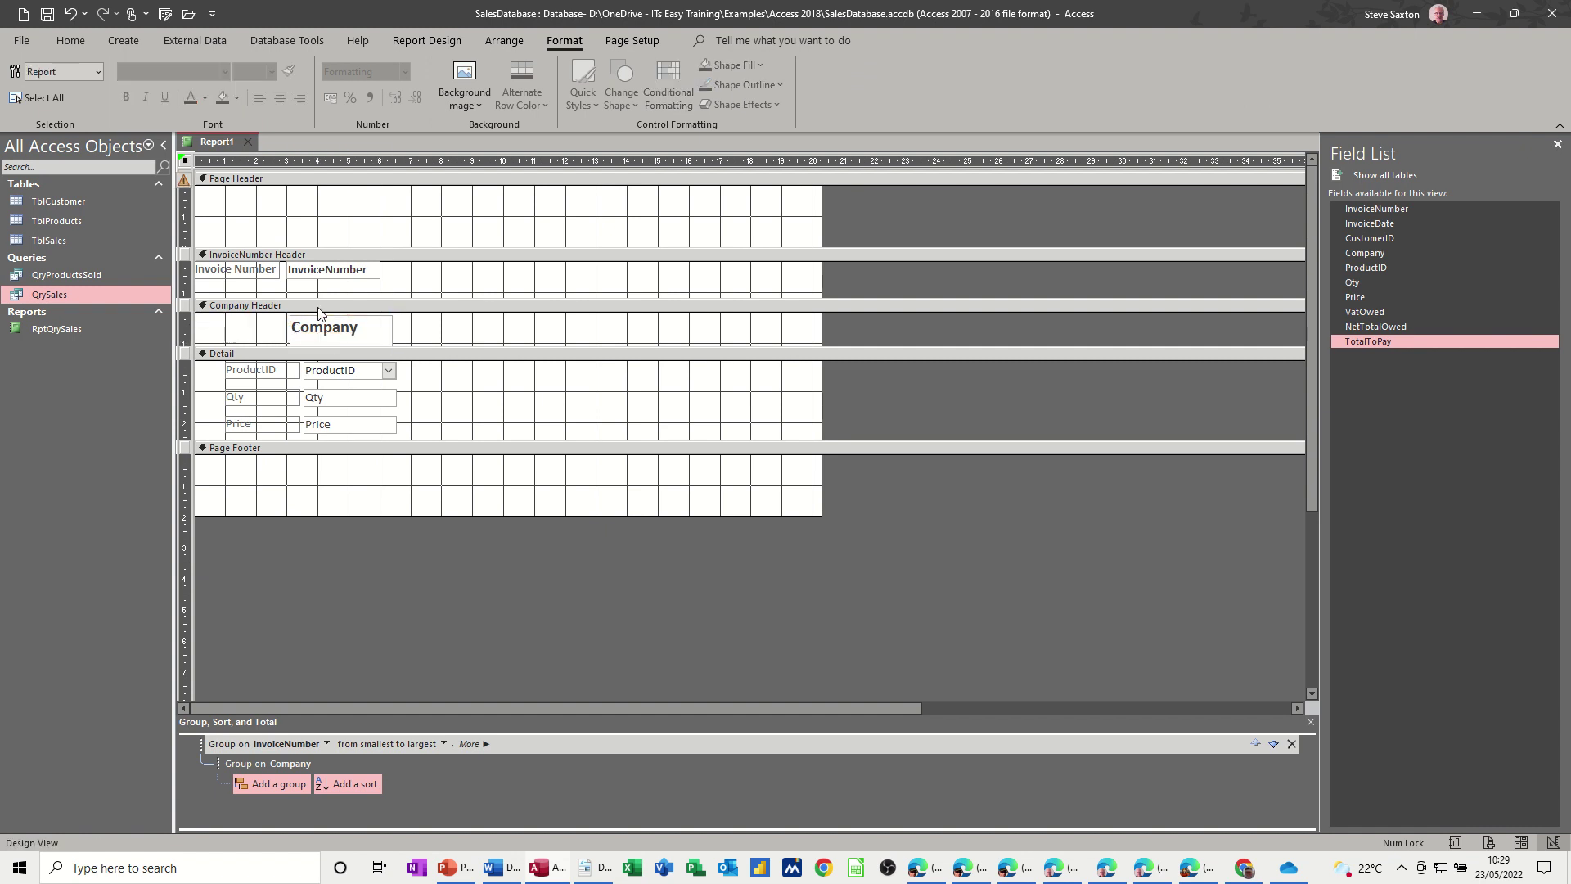
mouse_move(335, 317)
left_mouse_down()
mouse_move(239, 316)
mouse_move(349, 326)
left_mouse_up()
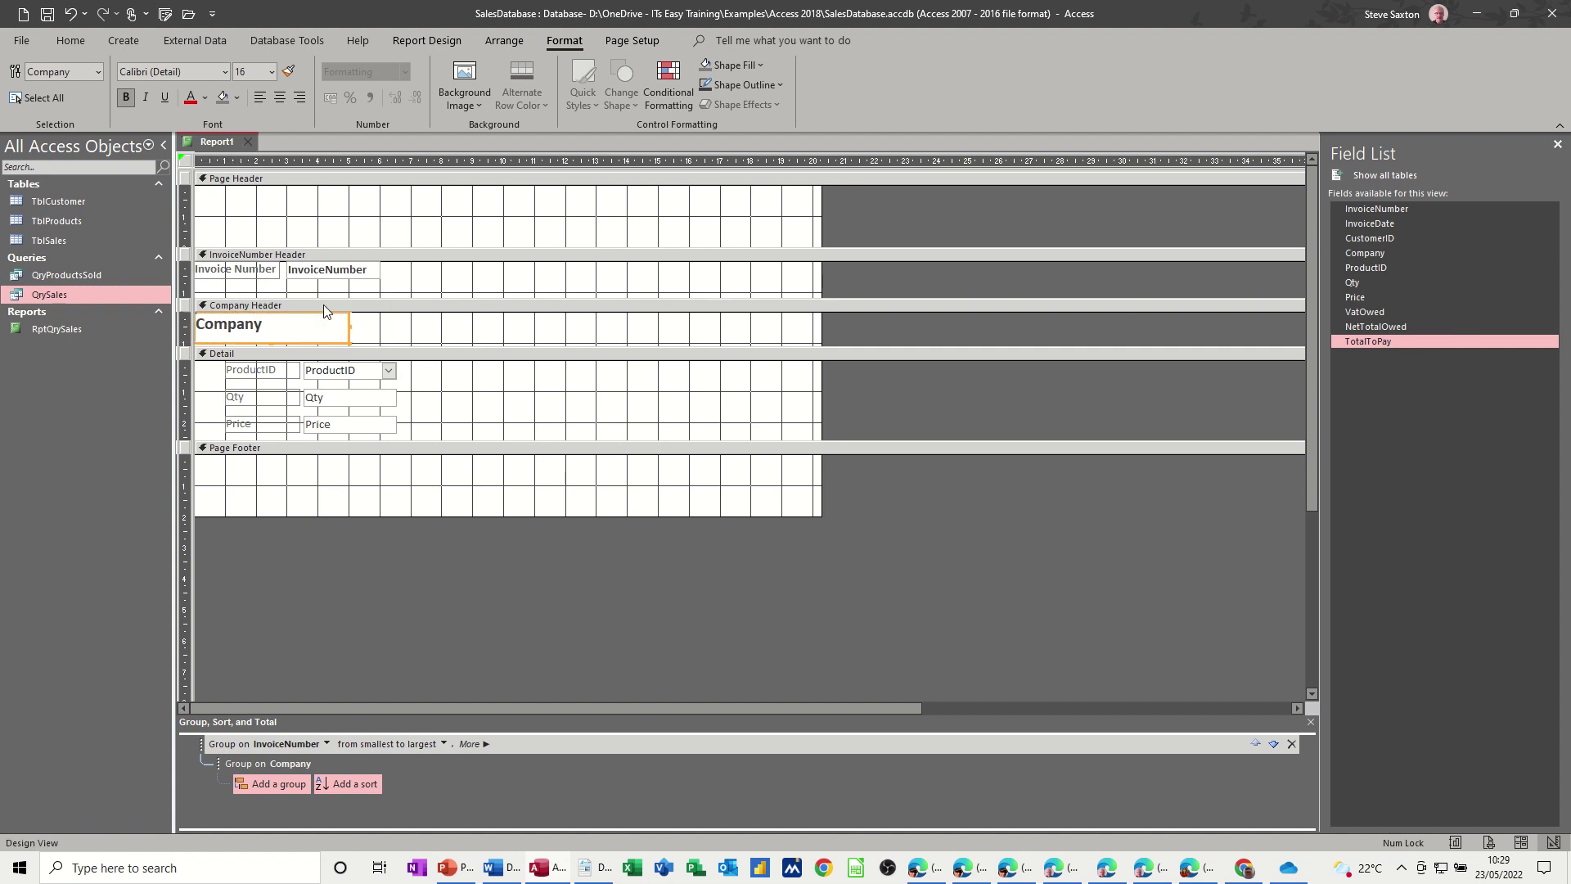
left_click(414, 42)
left_click(21, 90)
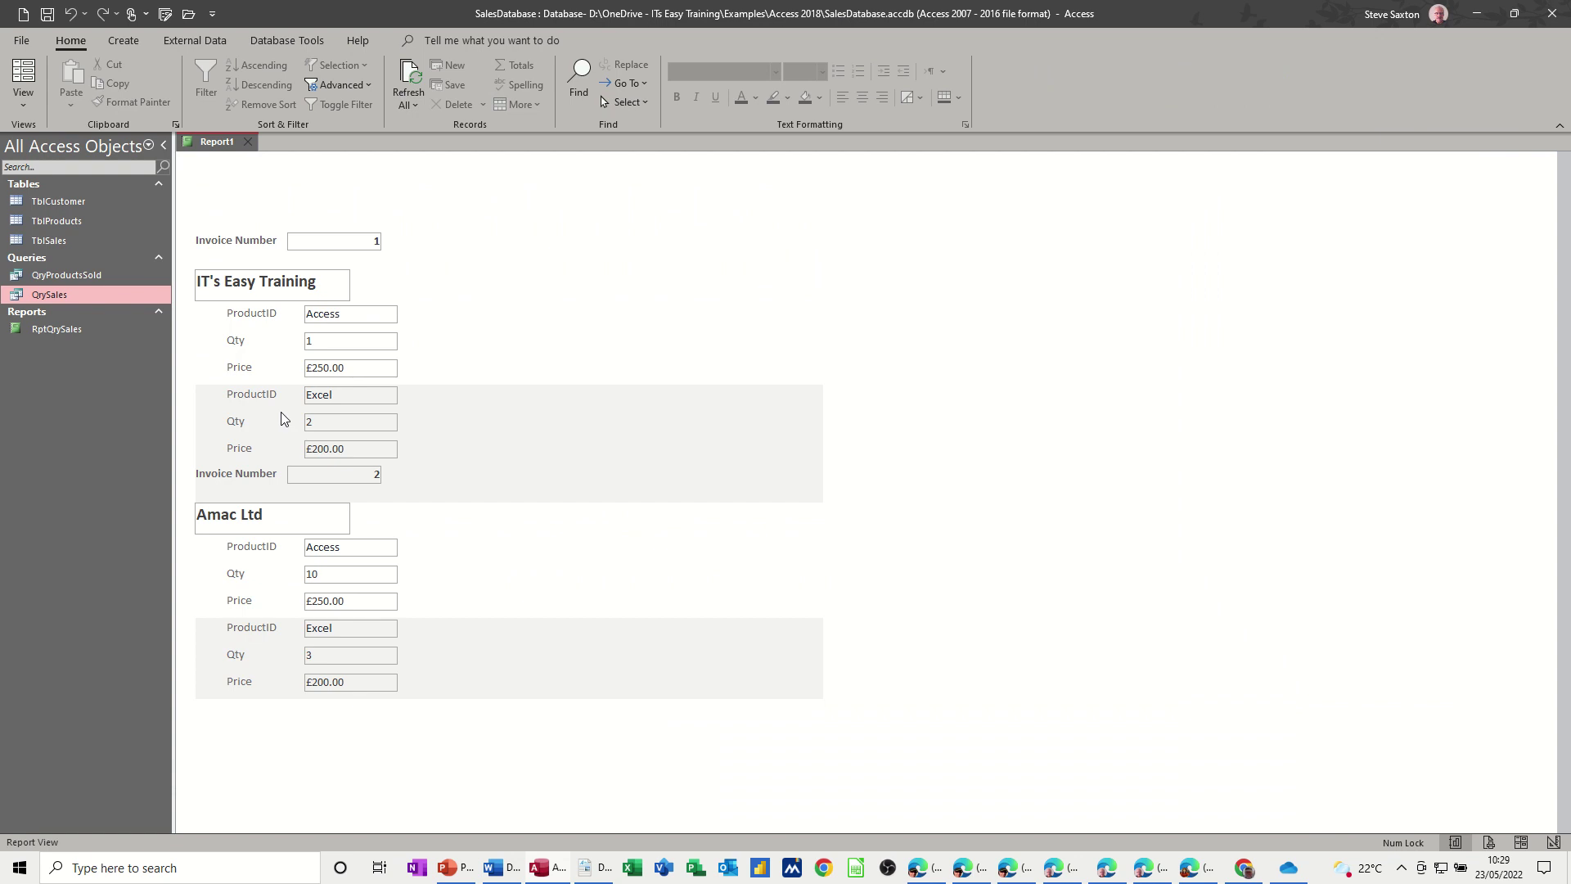
left_click(28, 110)
left_click(52, 253)
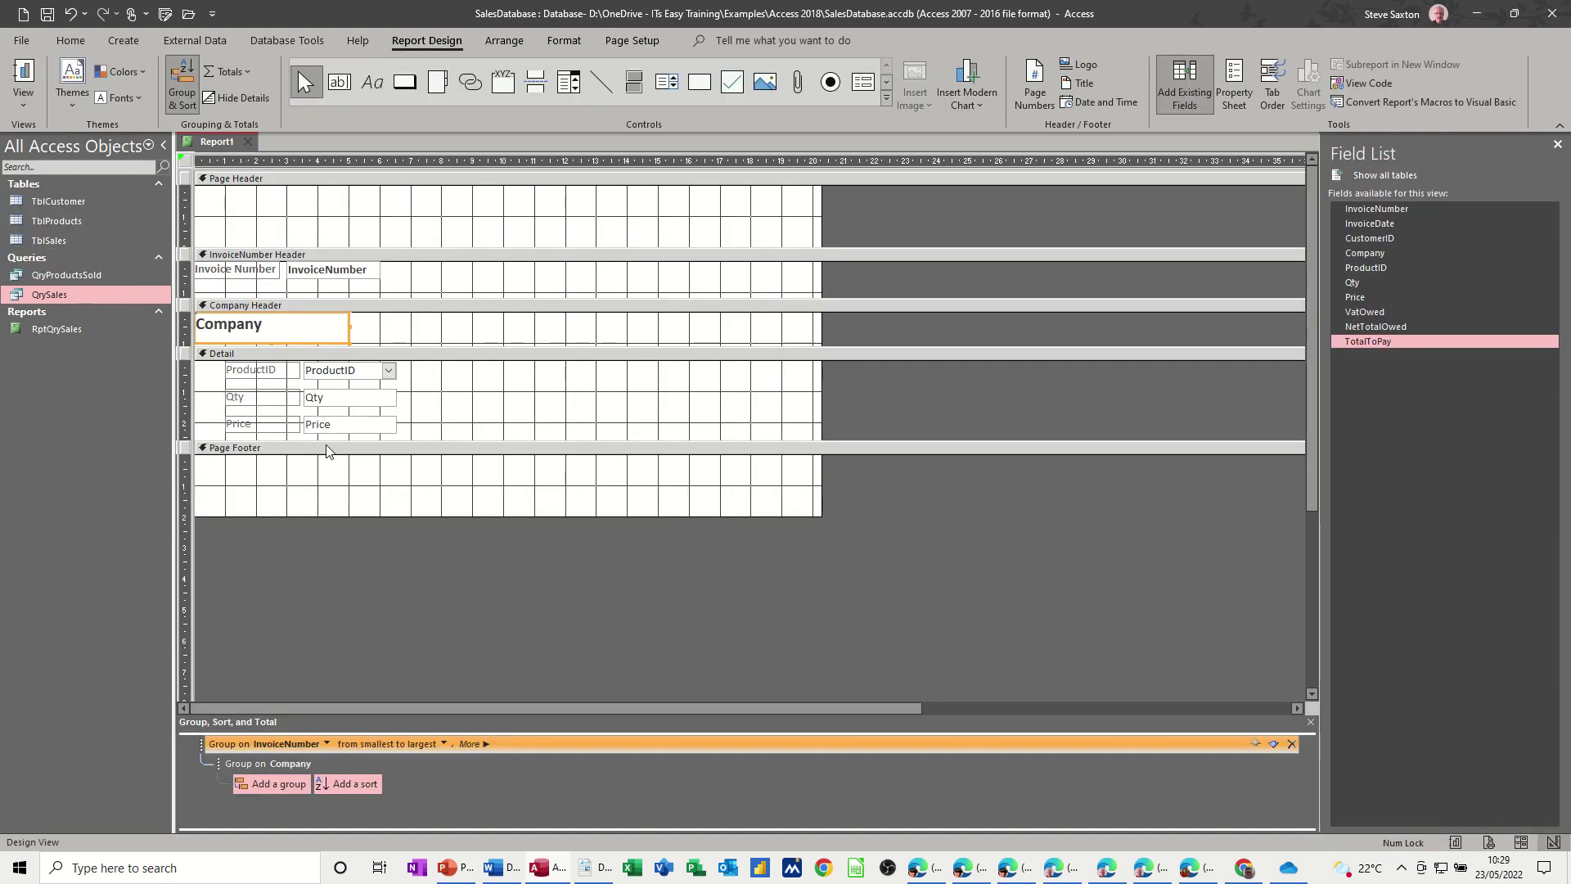
Step: Change the Company grouping from 'without a footer section' to 'with a footer section'
left_click(254, 306)
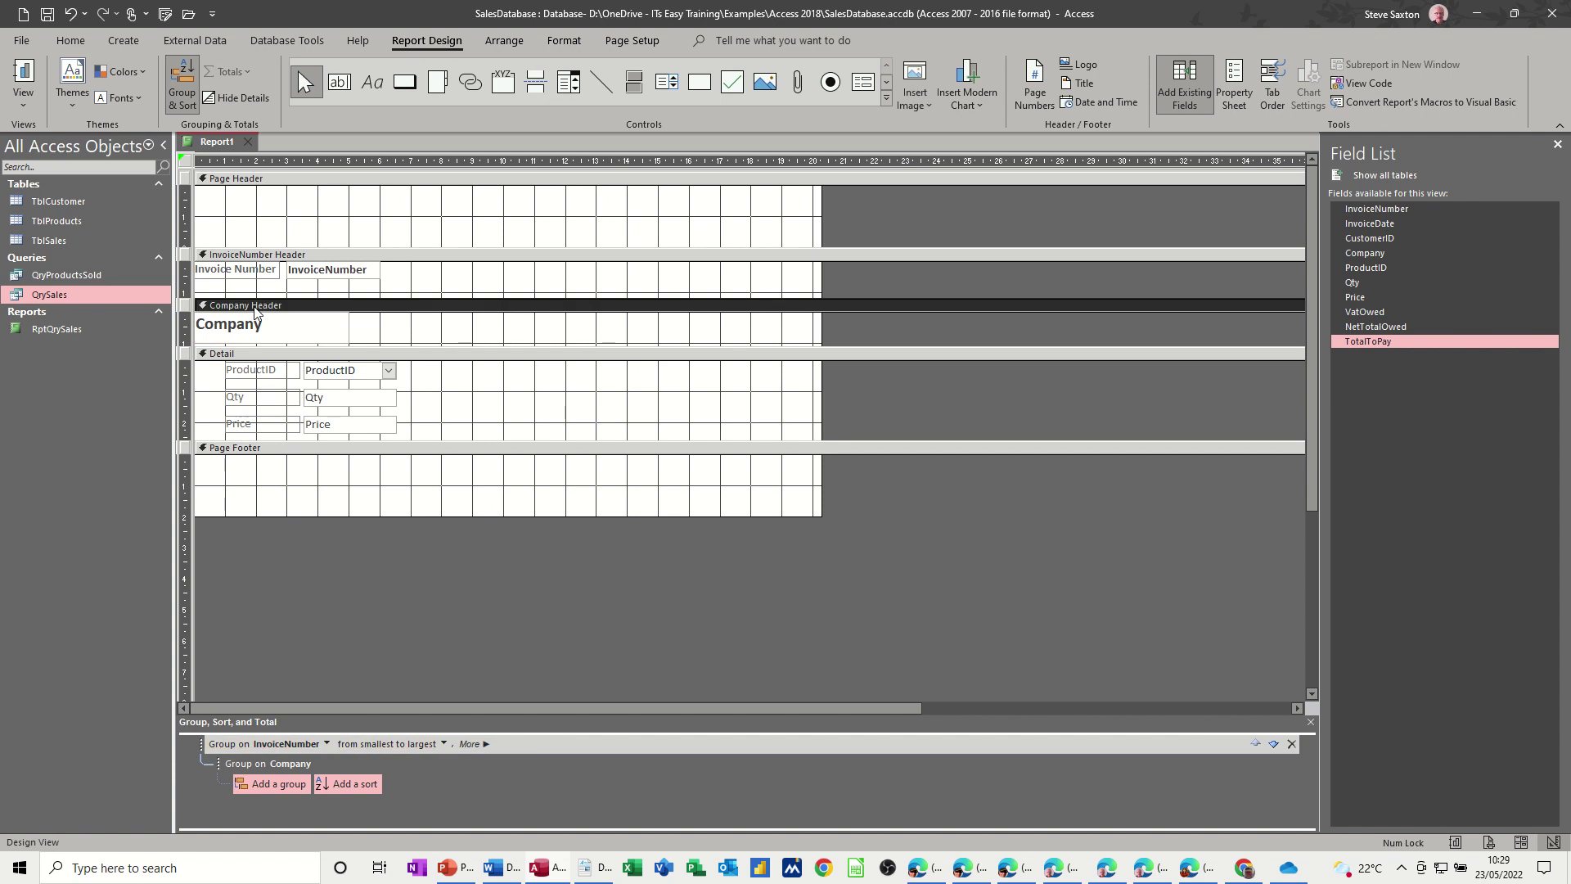
left_click(256, 763)
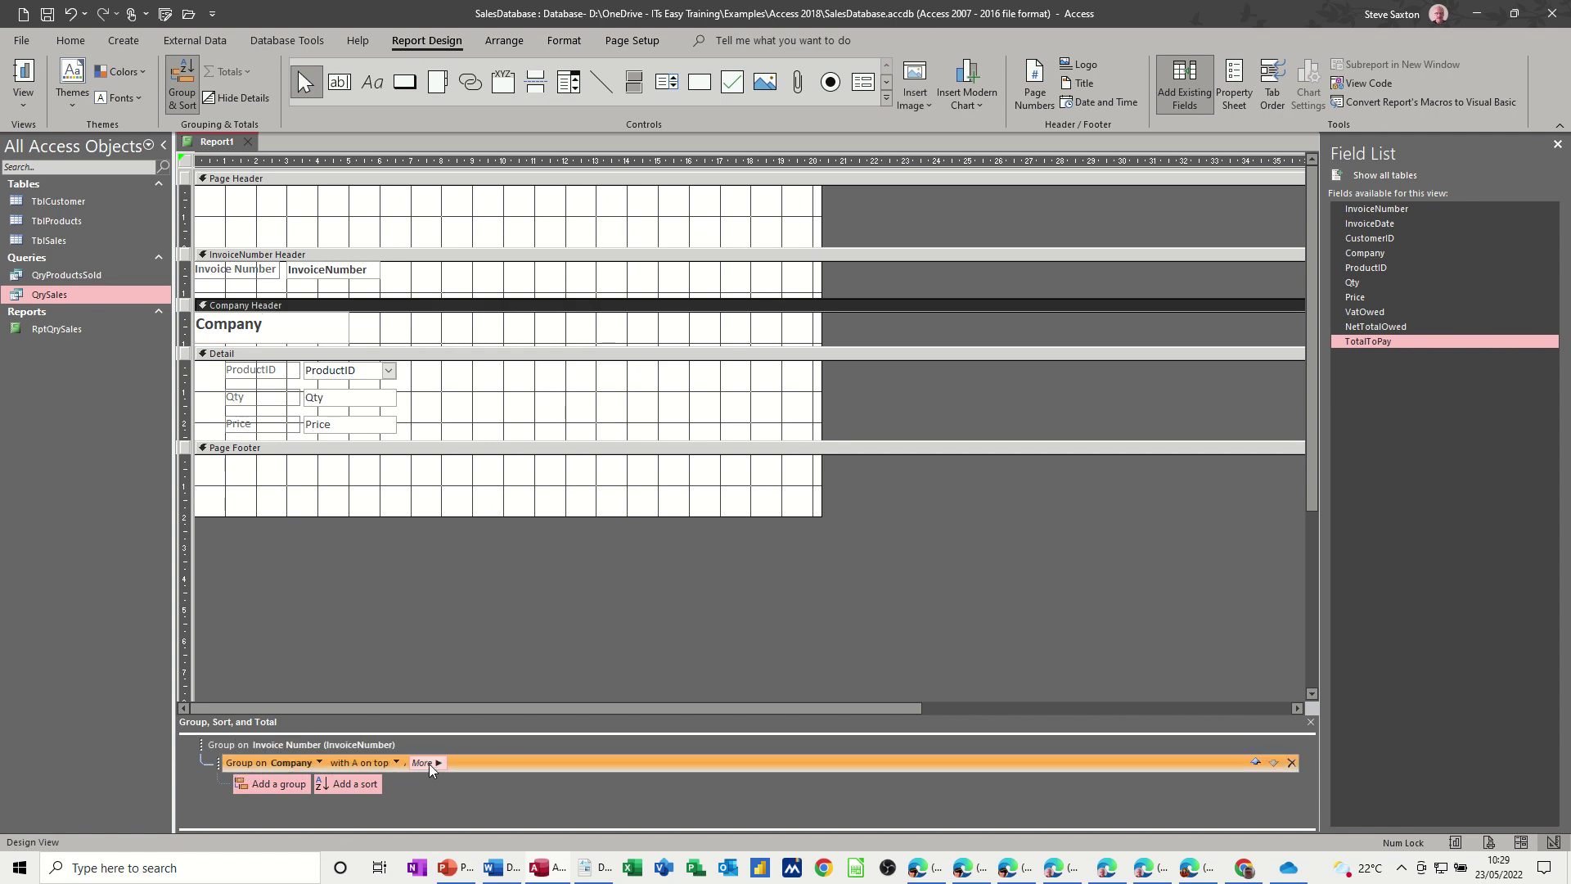
left_click(436, 763)
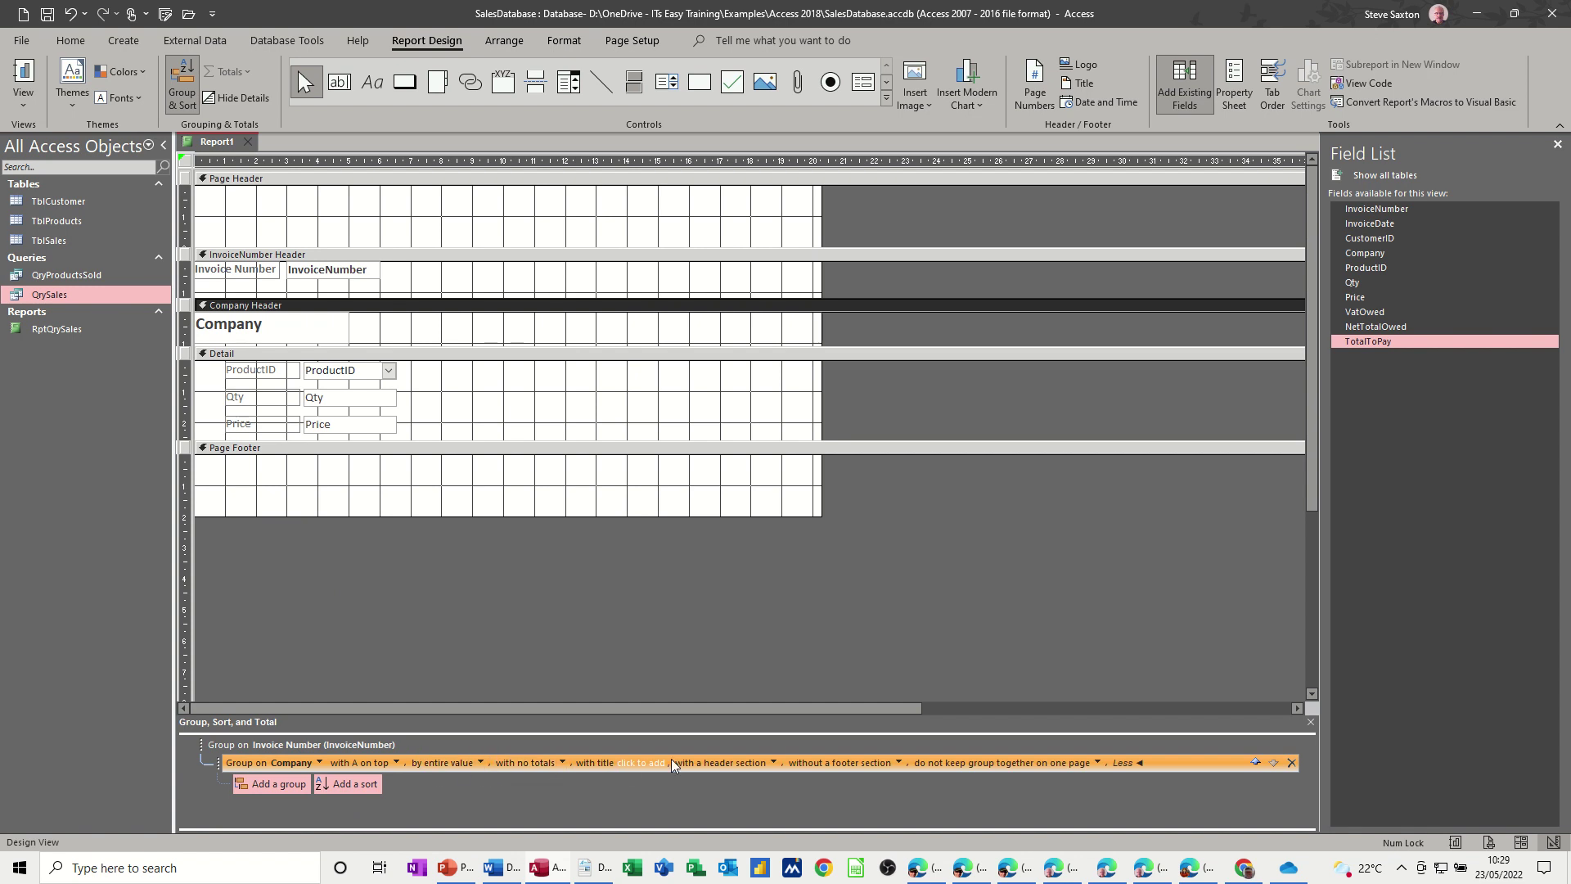
left_click(897, 764)
left_click(883, 776)
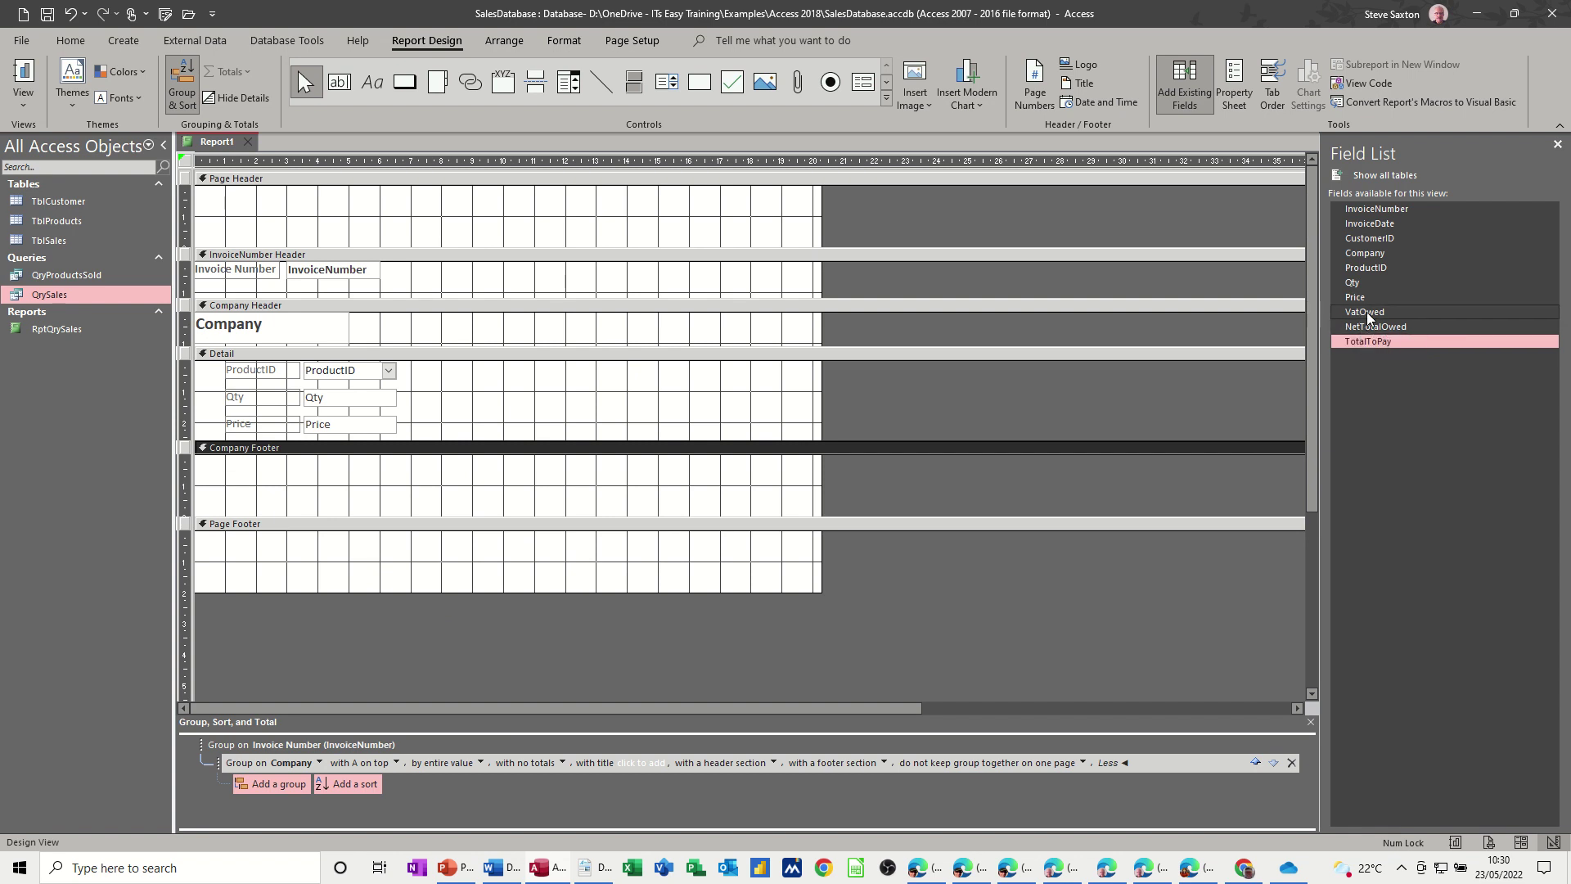
Step: Draw a wide Company Footer text box containing =Sum([vatowed])
left_click(340, 82)
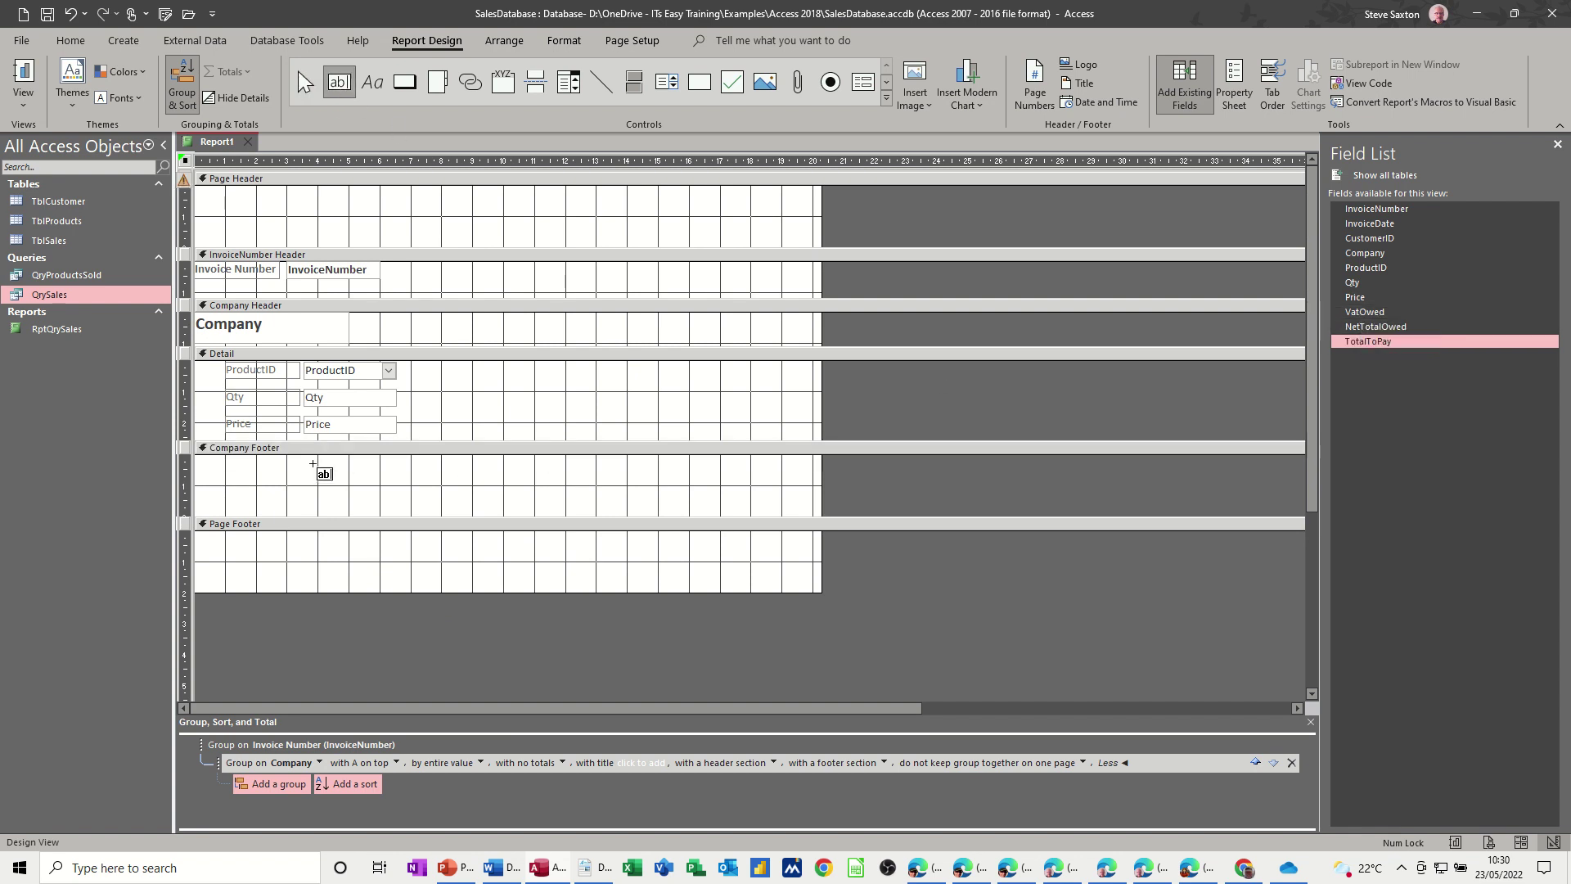
left_click_drag(312, 460, 405, 485)
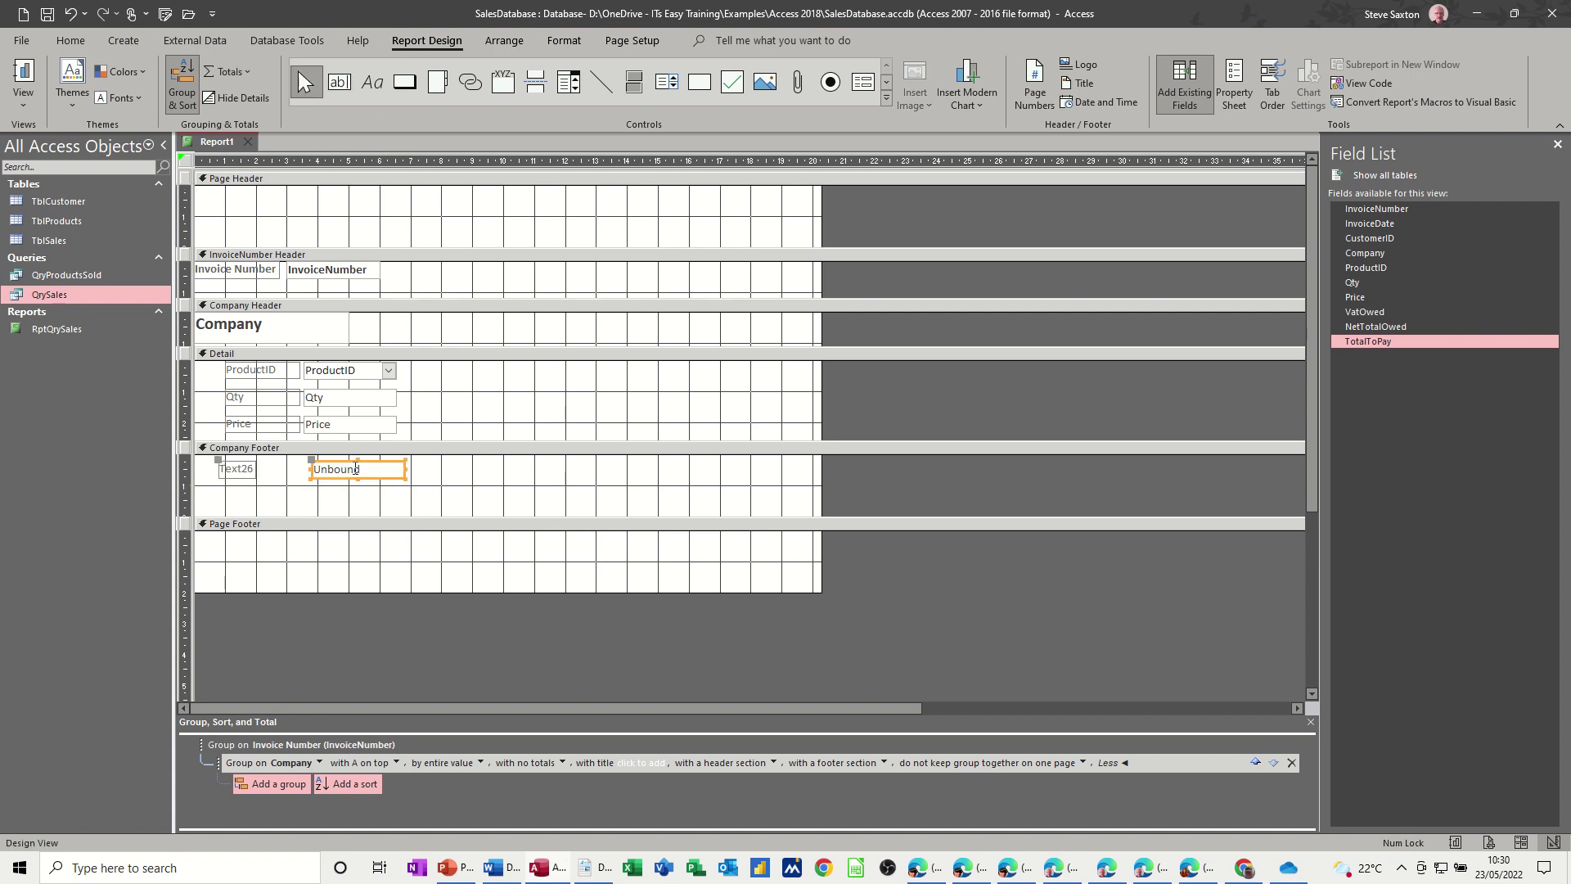
left_click(420, 468)
left_click_drag(421, 469, 536, 470)
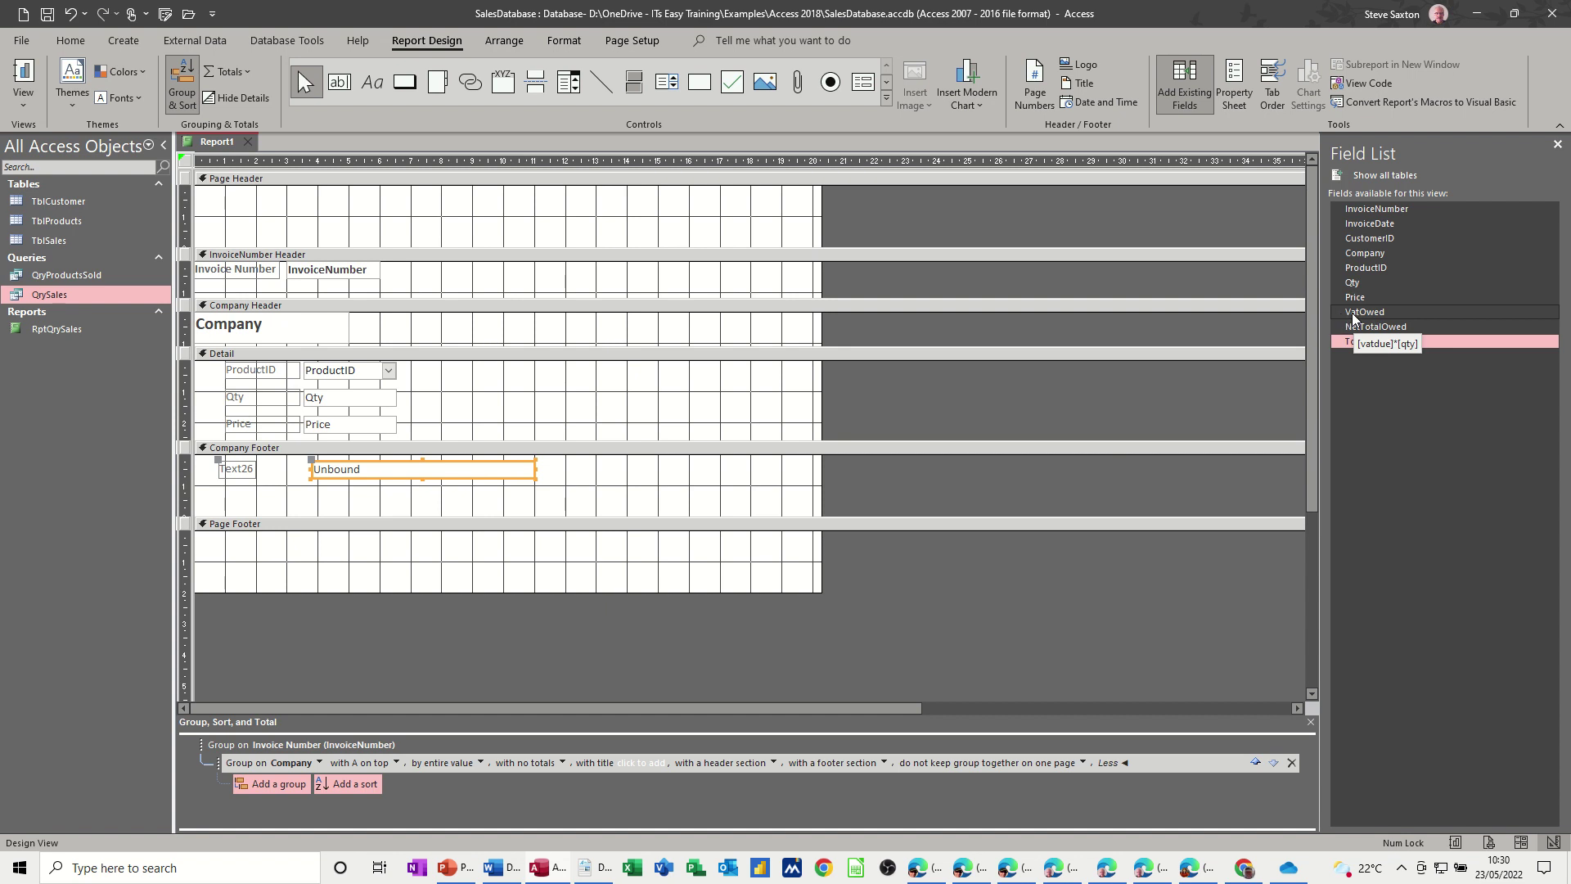
left_click(321, 469)
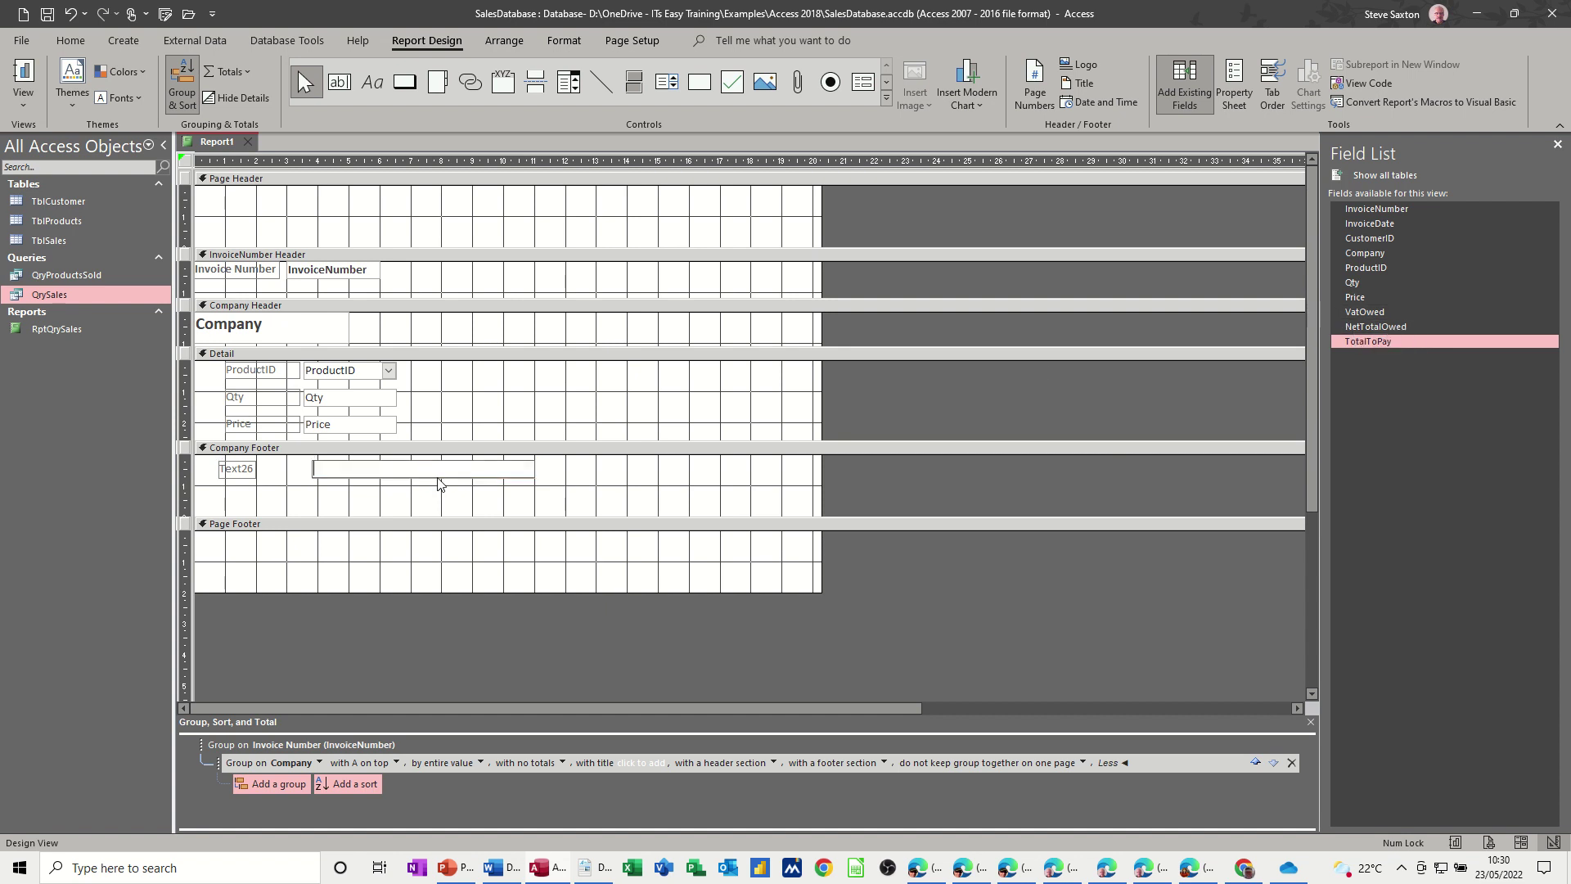
type("=sum([vatowed")
left_click(412, 503)
Step: Check the VAT totals of 130 and 620 in Report View against the QrySales query
left_click(24, 76)
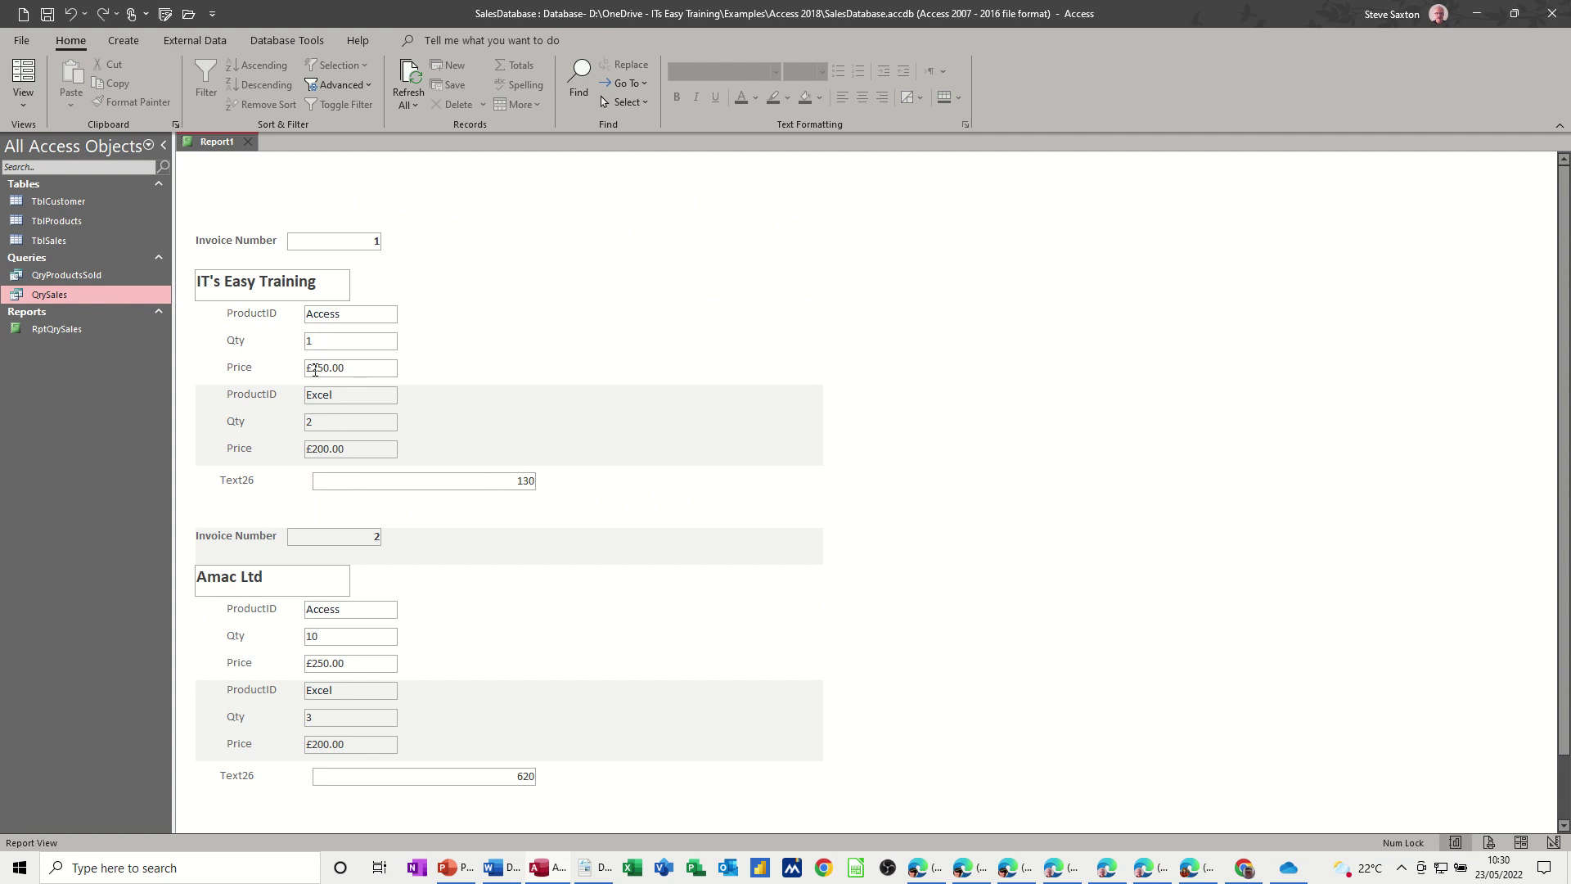
scroll(532, 590, "down", 1)
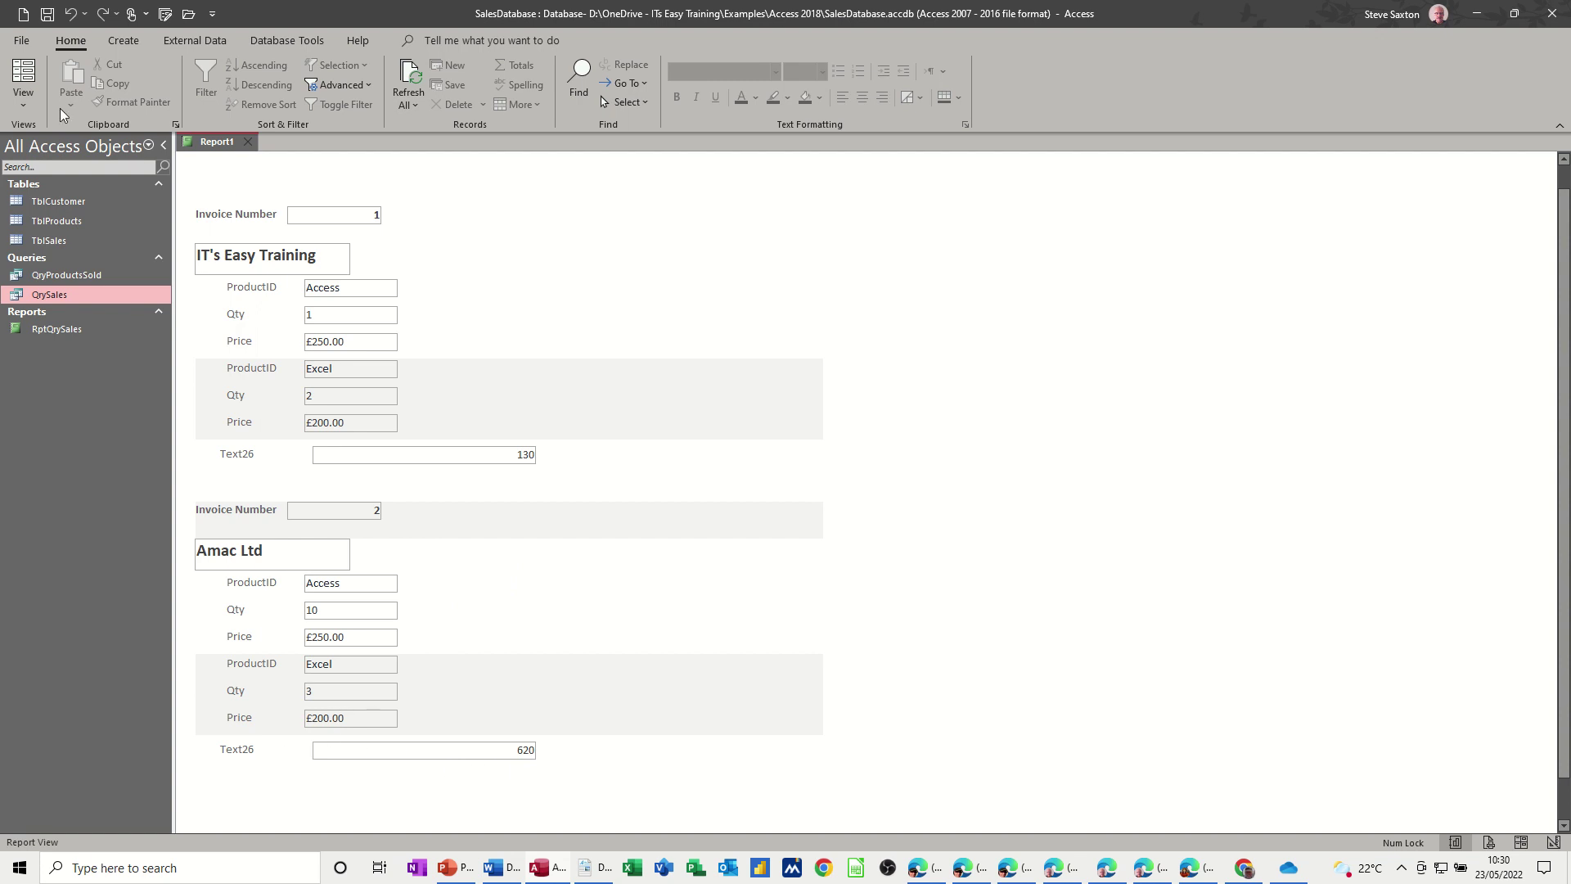
left_click(24, 106)
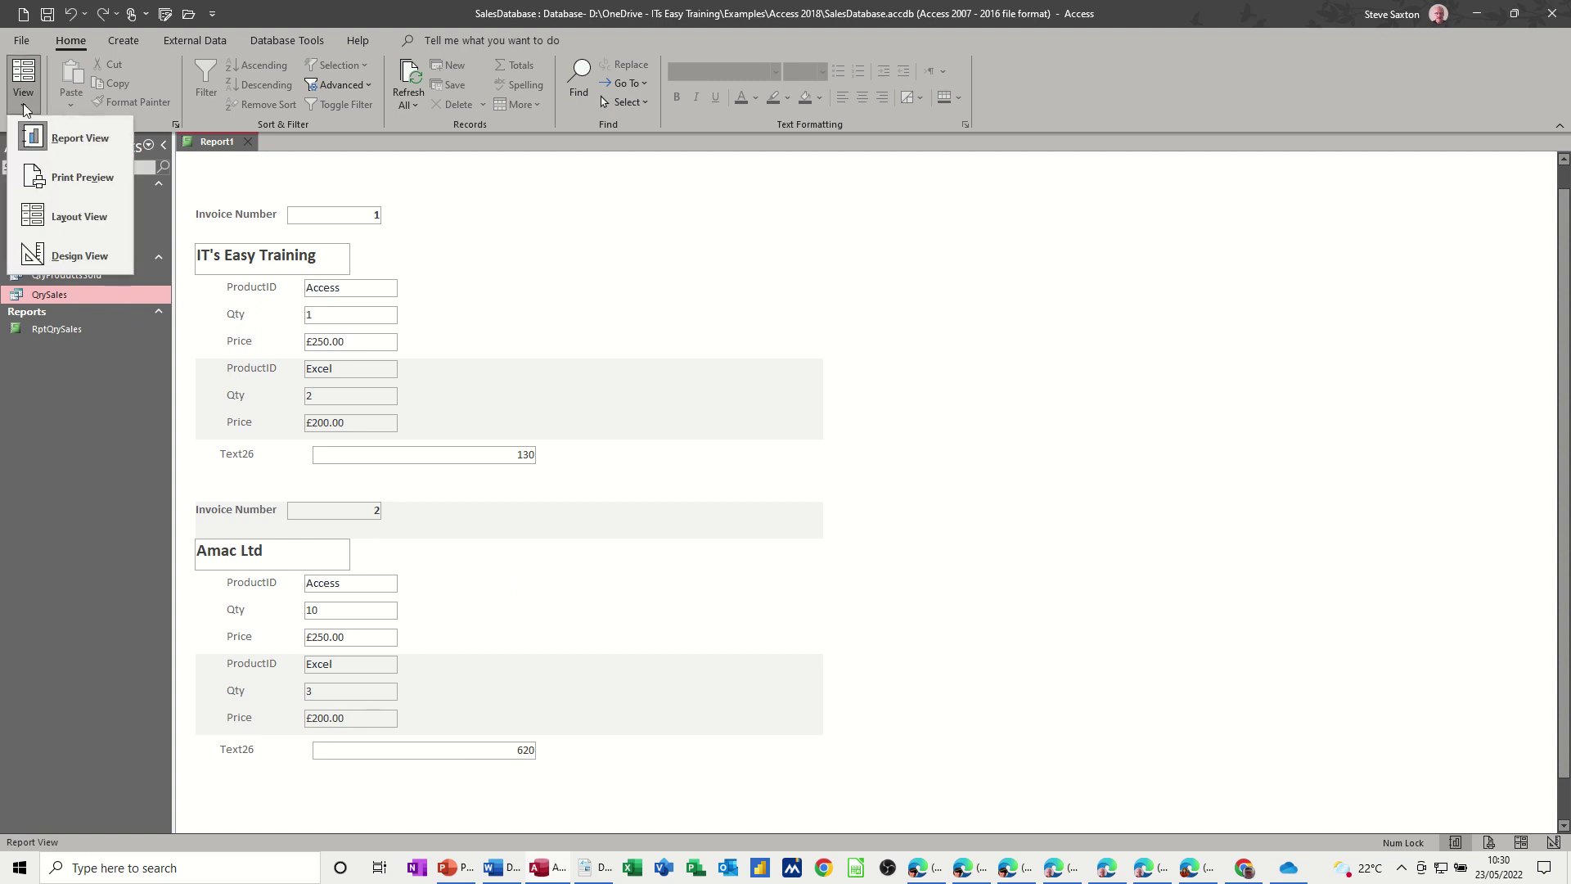
left_click(79, 256)
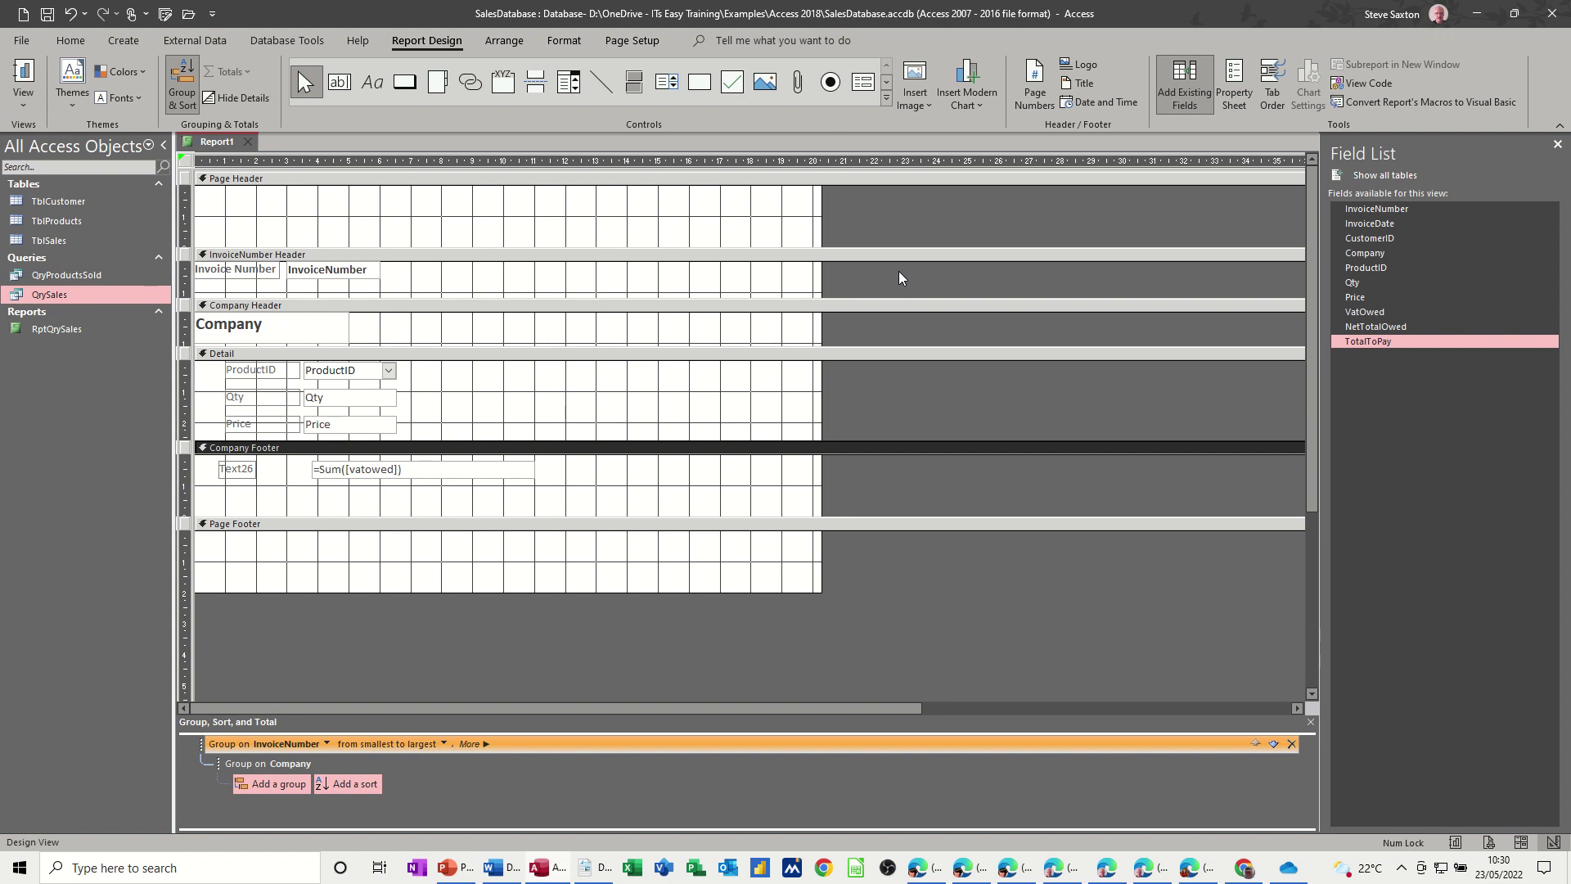
key("F5")
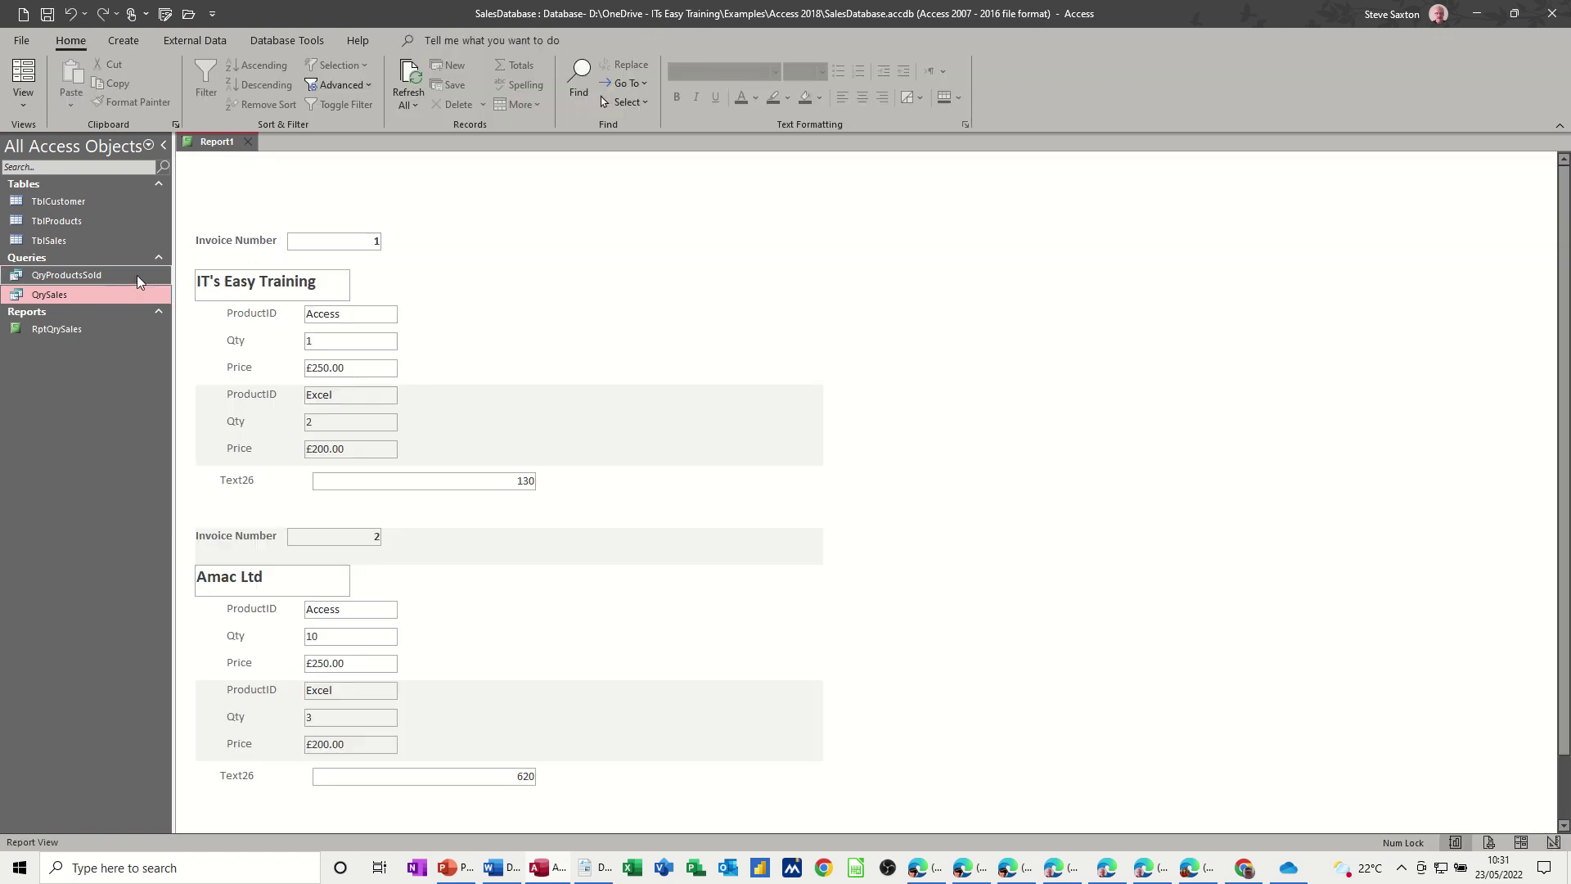
double_click(66, 293)
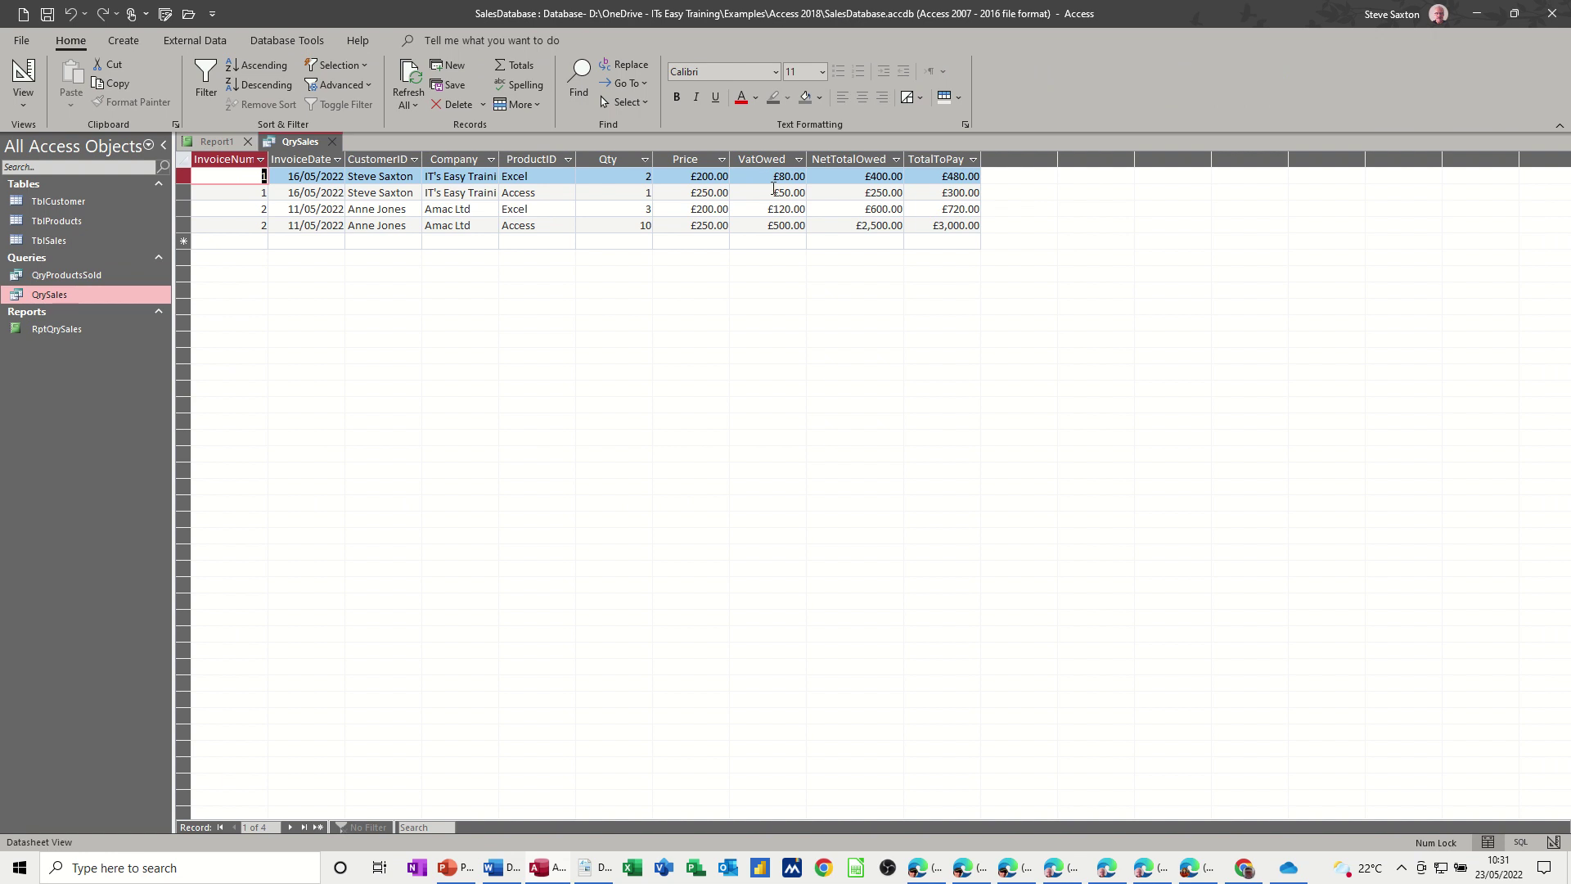
left_click(334, 141)
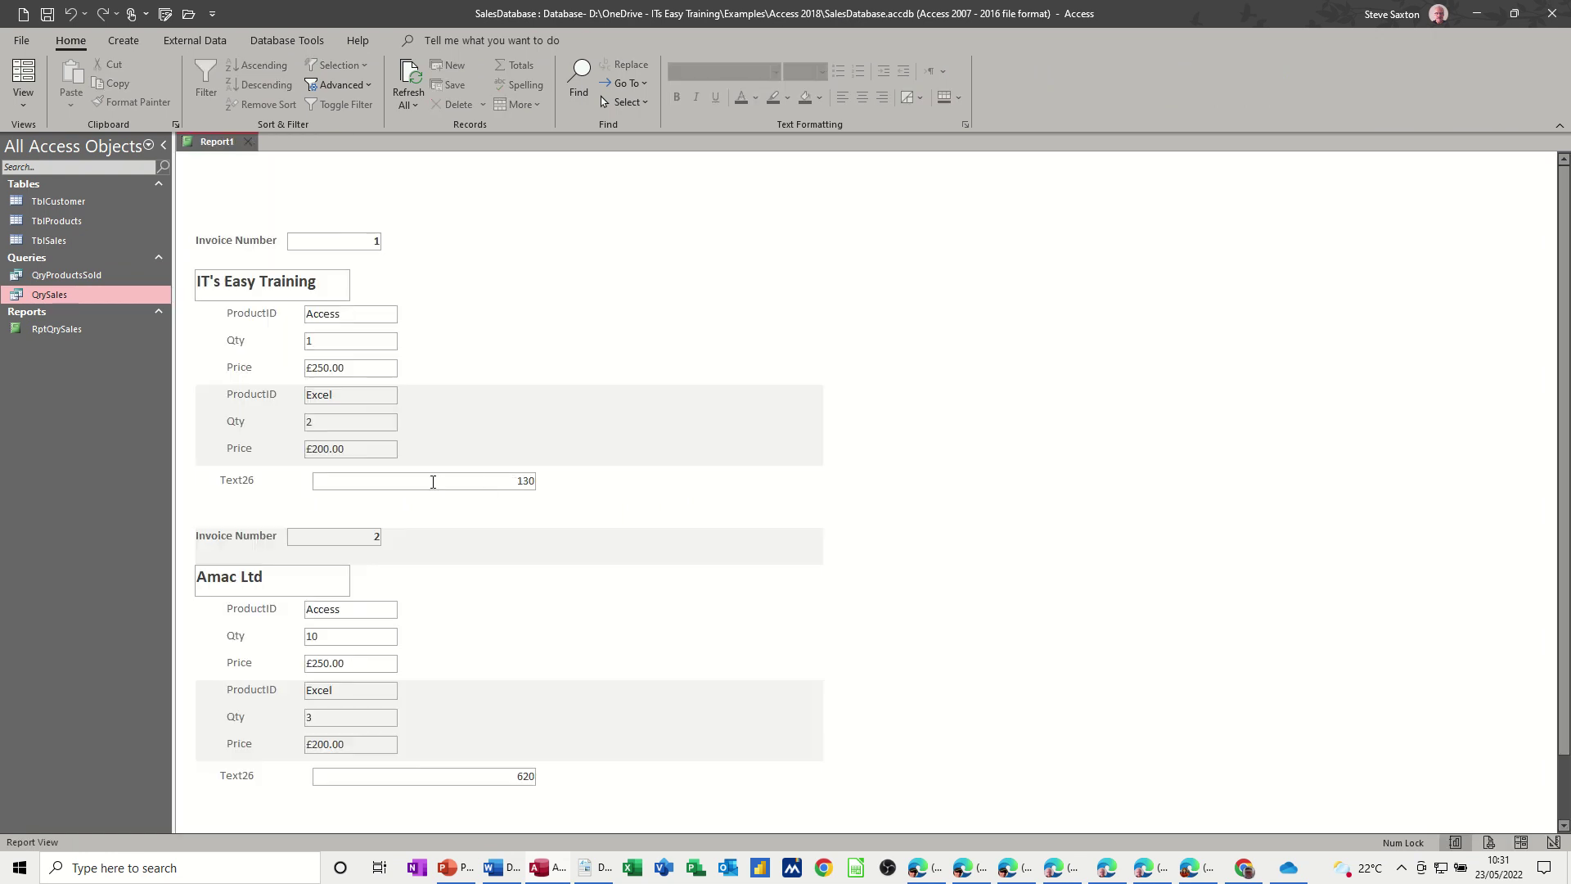
left_click(23, 112)
Step: In Design View, open the Format list for the =Sum([vatowed]) box in the Property Sheet
left_click(78, 241)
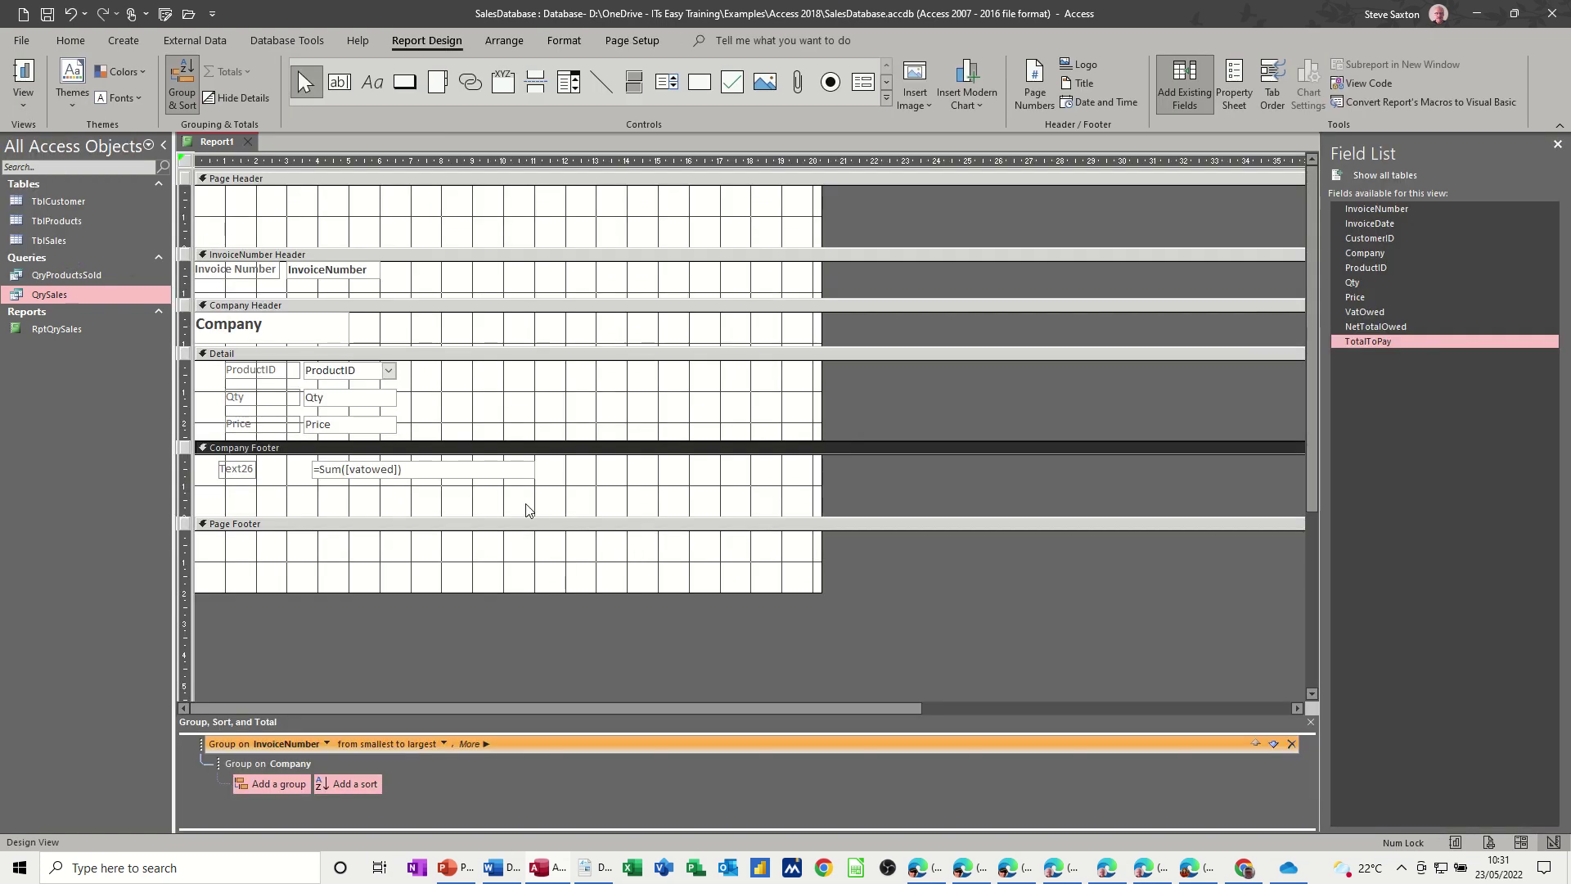
left_click(464, 473)
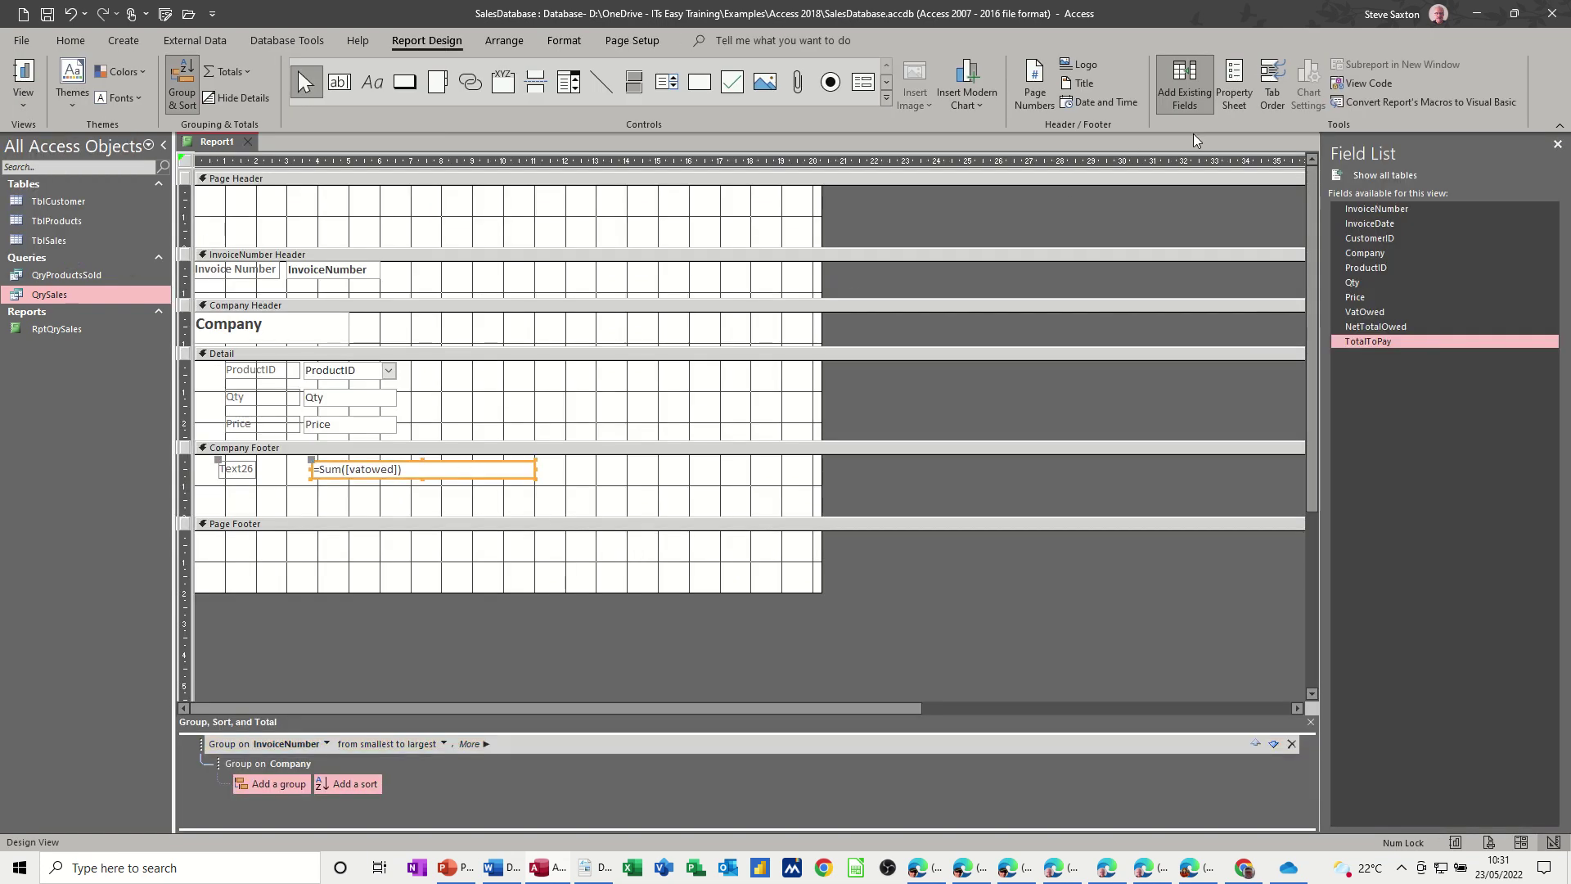
left_click(1234, 86)
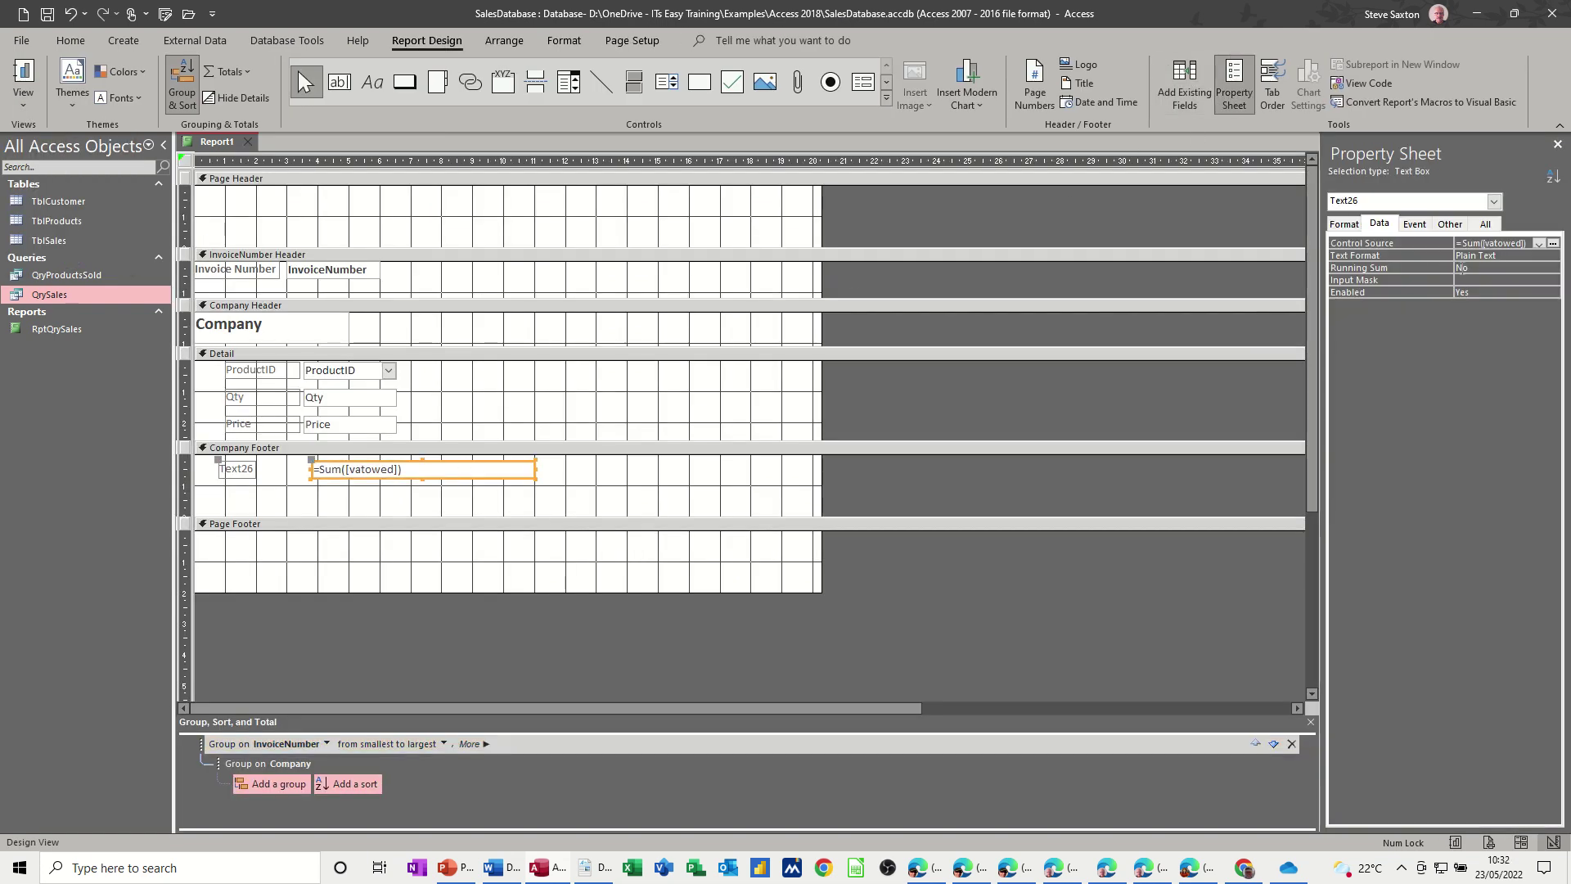
left_click(1343, 224)
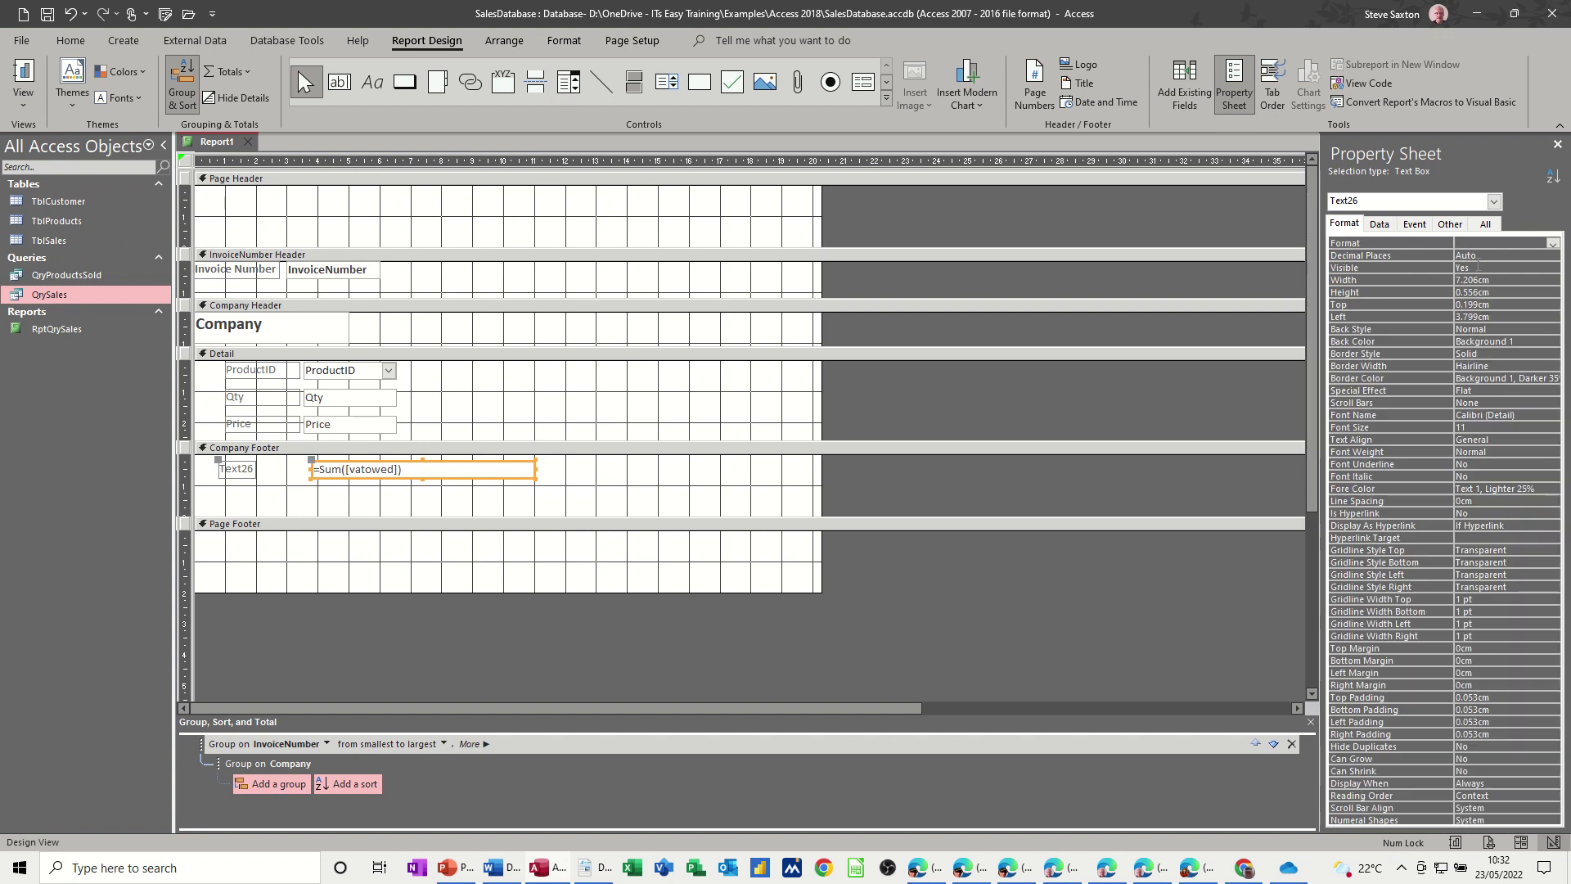
left_click(1553, 246)
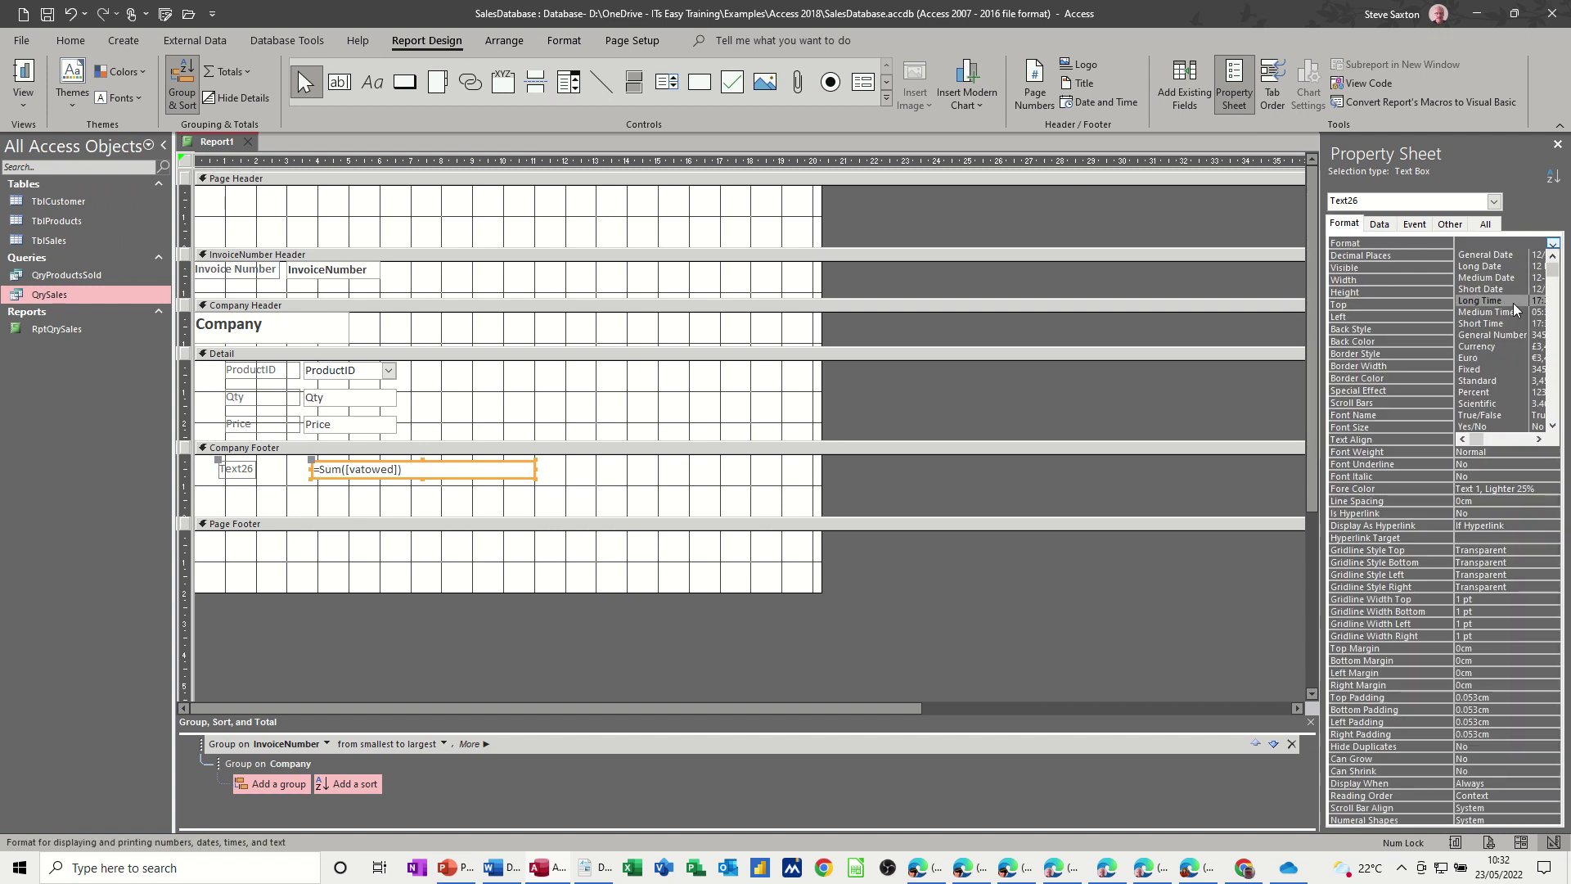
Step: Format the VAT total as Currency and preview it before returning to Design View
left_click(1499, 346)
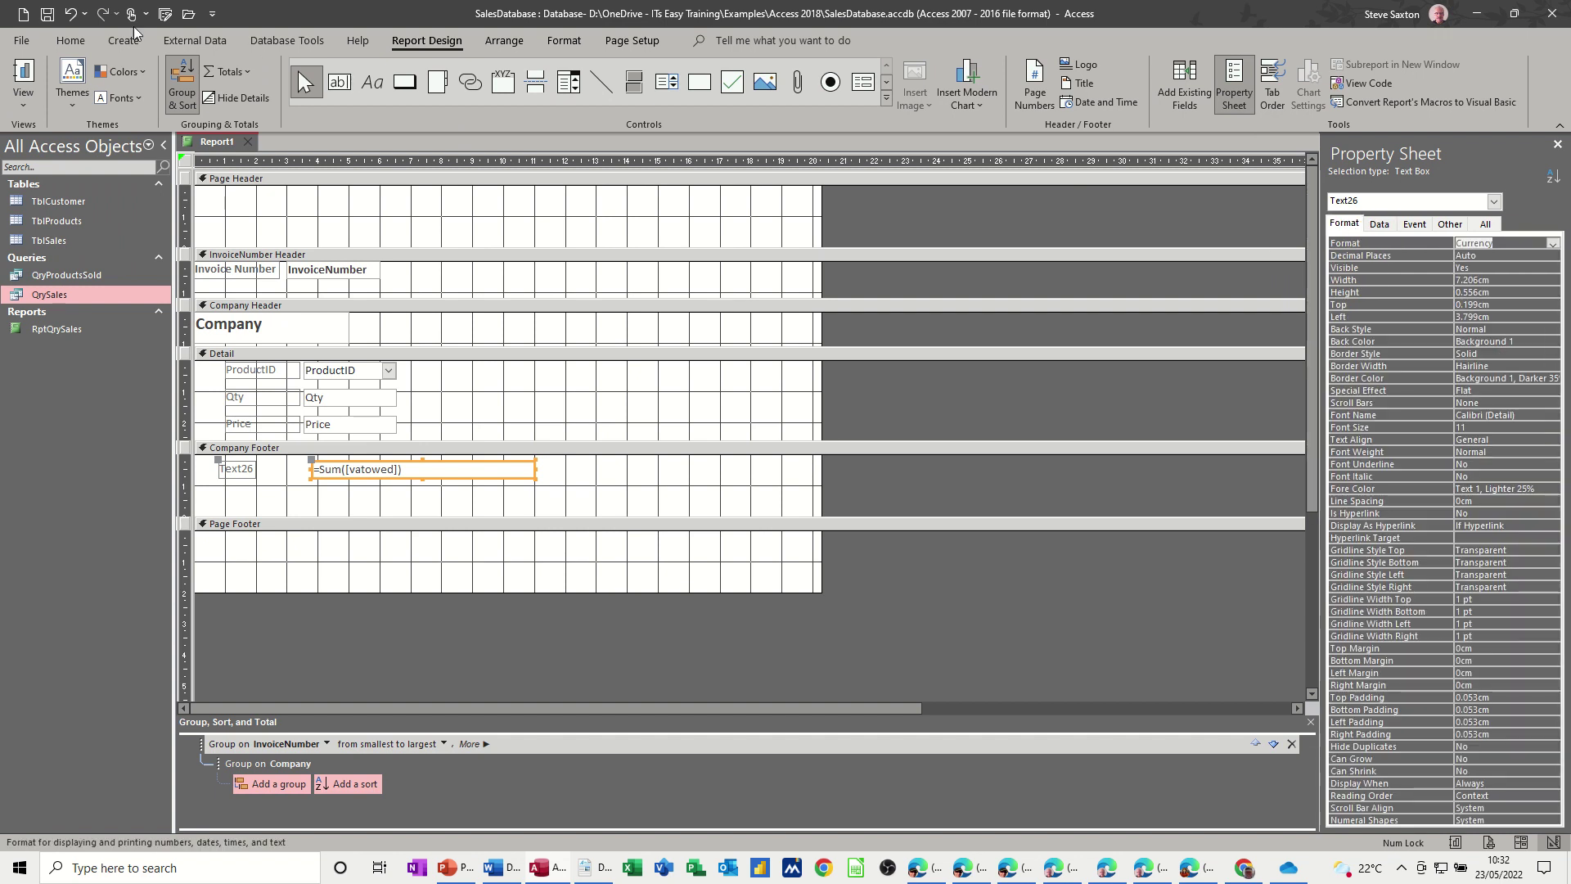
left_click(19, 80)
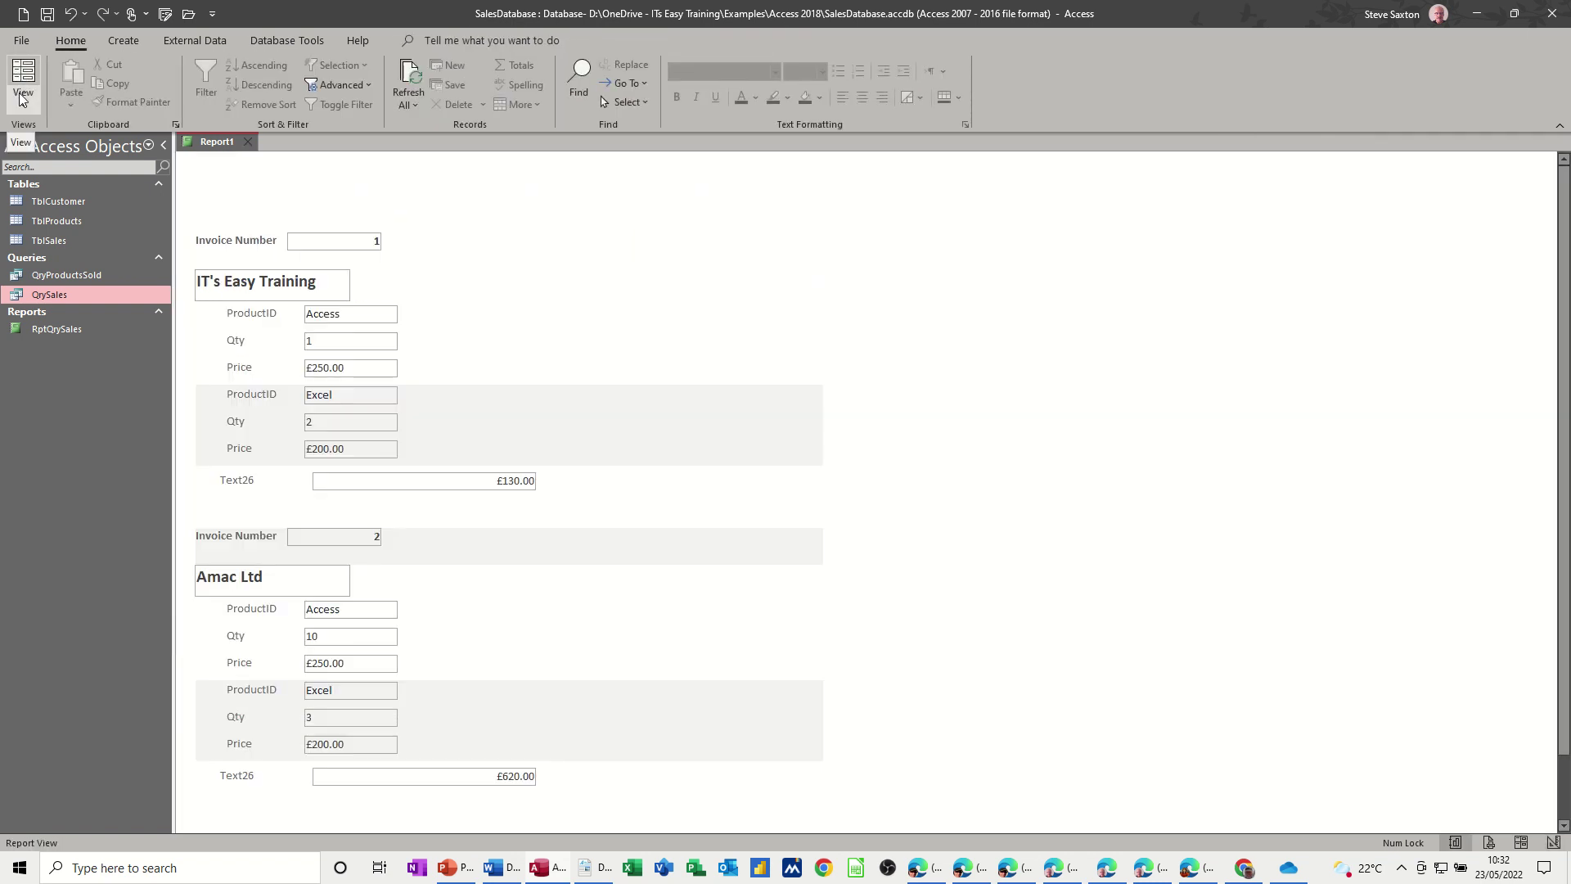
left_click(23, 100)
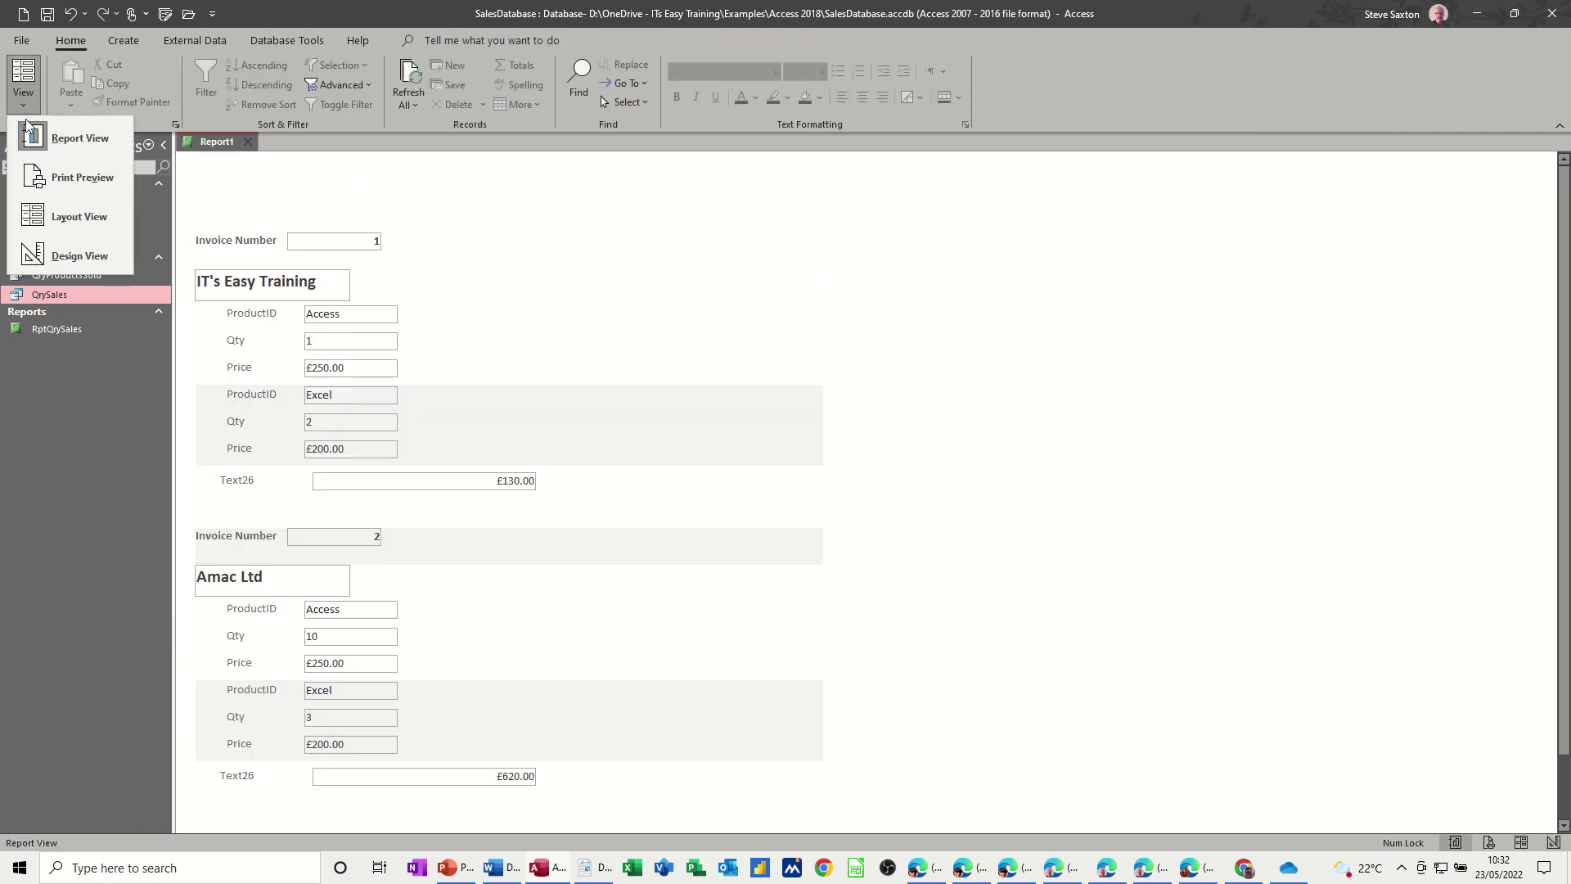
left_click(73, 255)
Step: Widen the Text26 label in the Company Footer and rename it 'Total Vat'
left_click(236, 468)
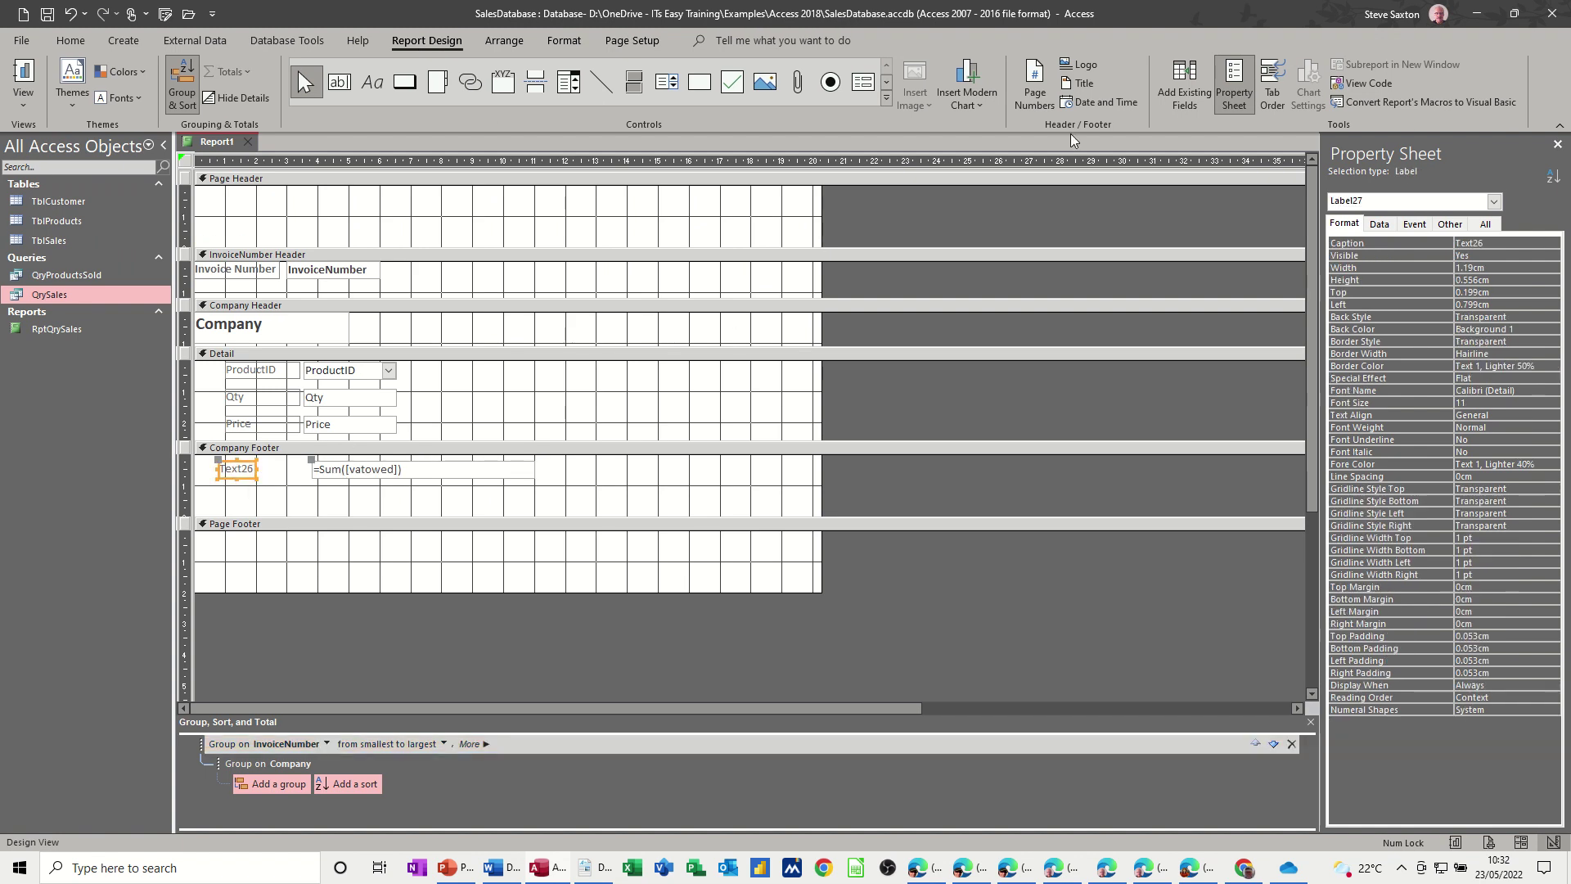
left_click(1178, 92)
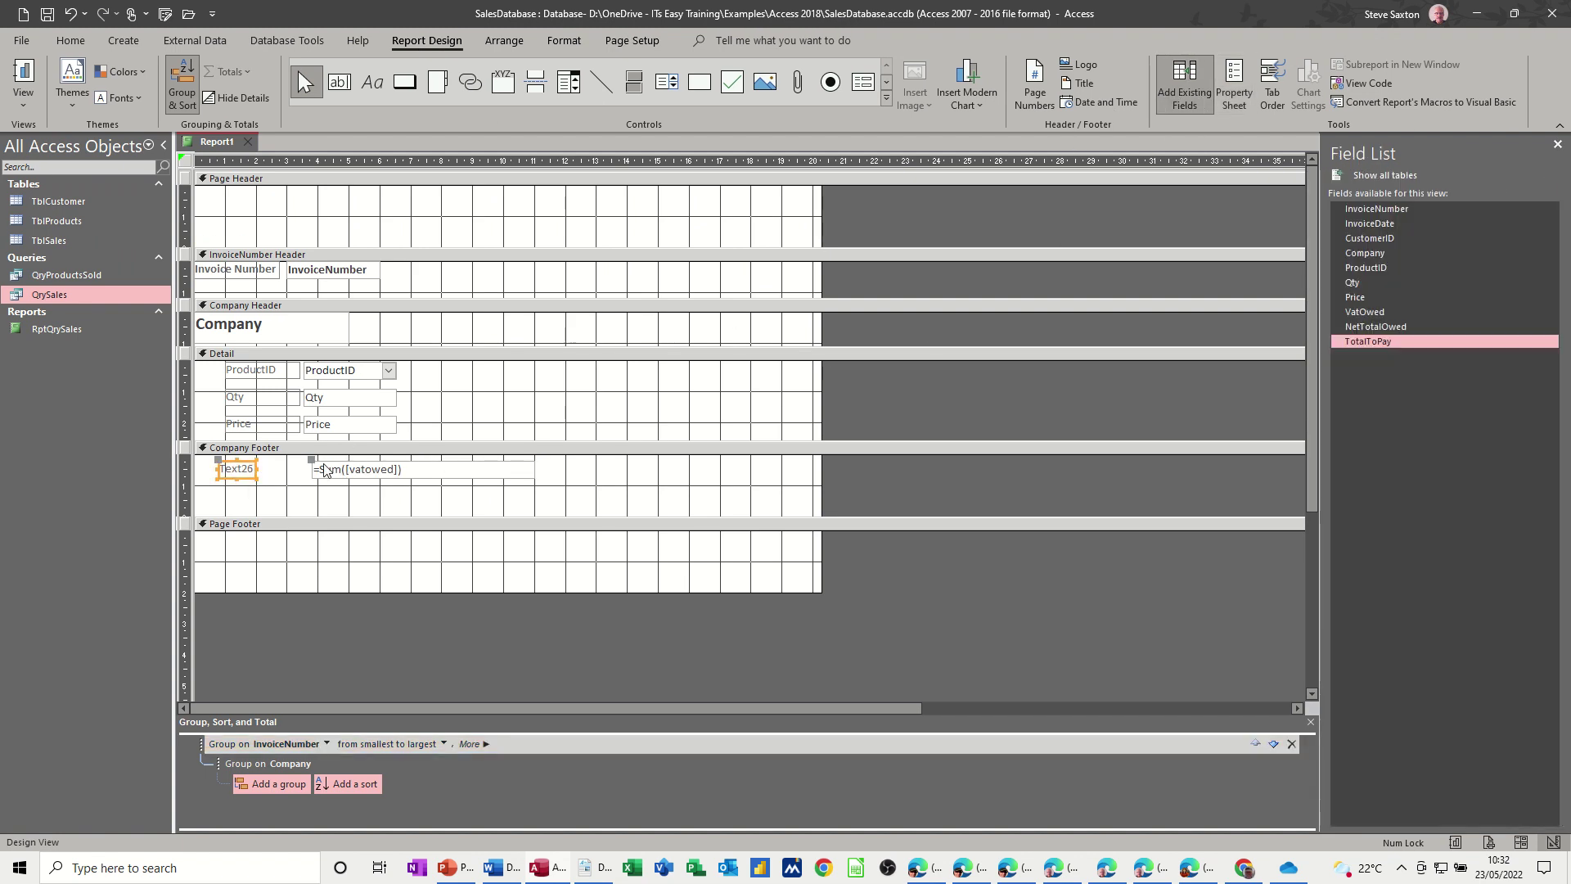
left_click(245, 470)
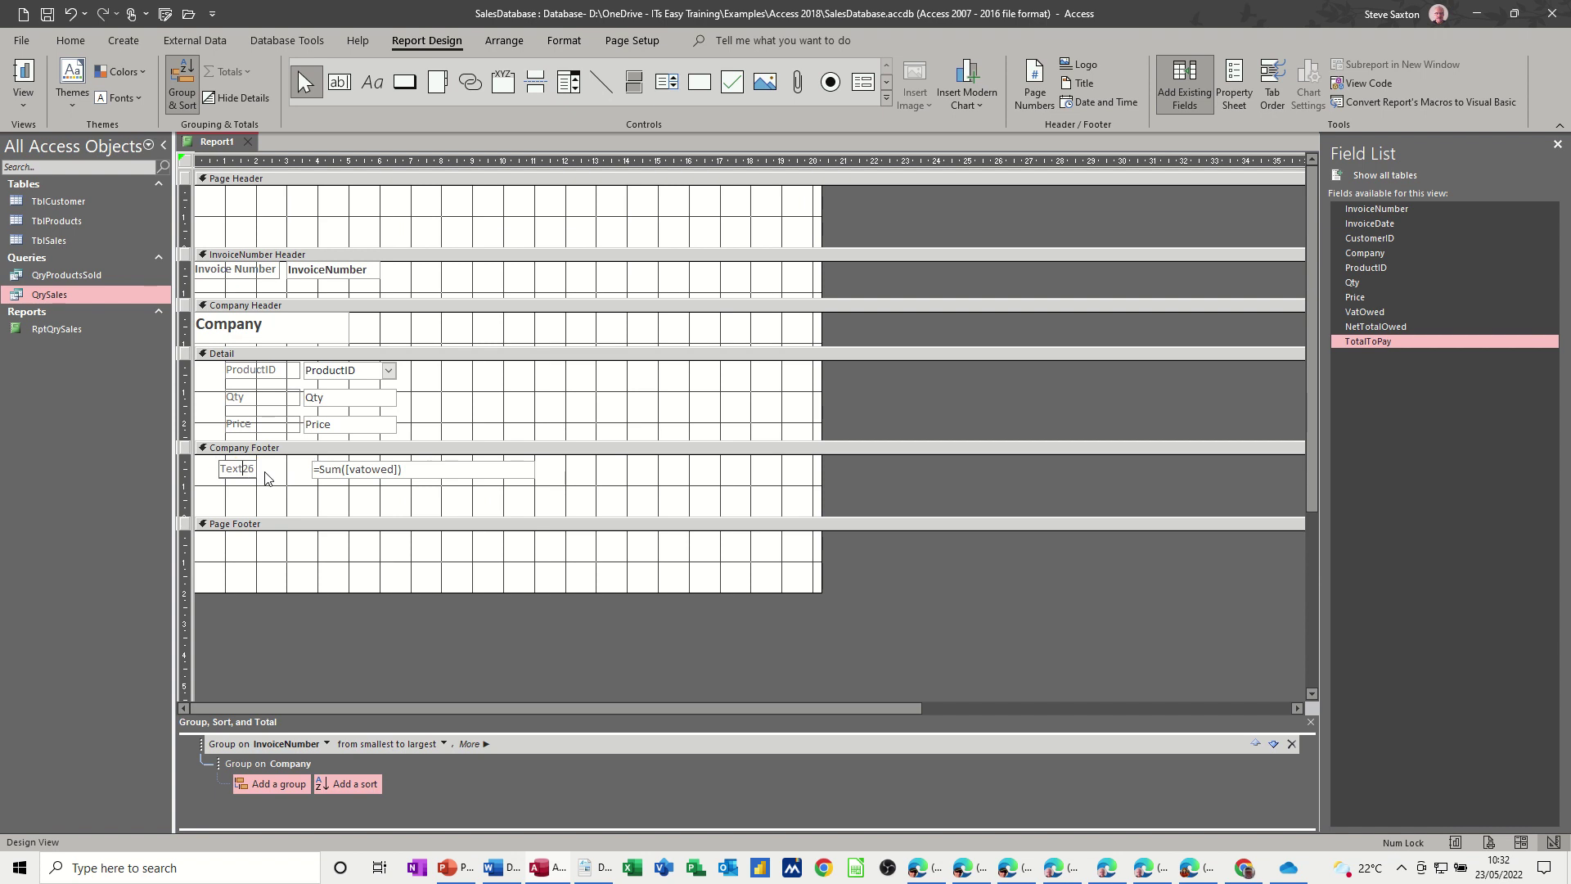
left_click(264, 478)
left_click(238, 469)
left_click_drag(256, 470, 218, 469)
left_click(267, 470)
type("Total Vat")
left_click(430, 509)
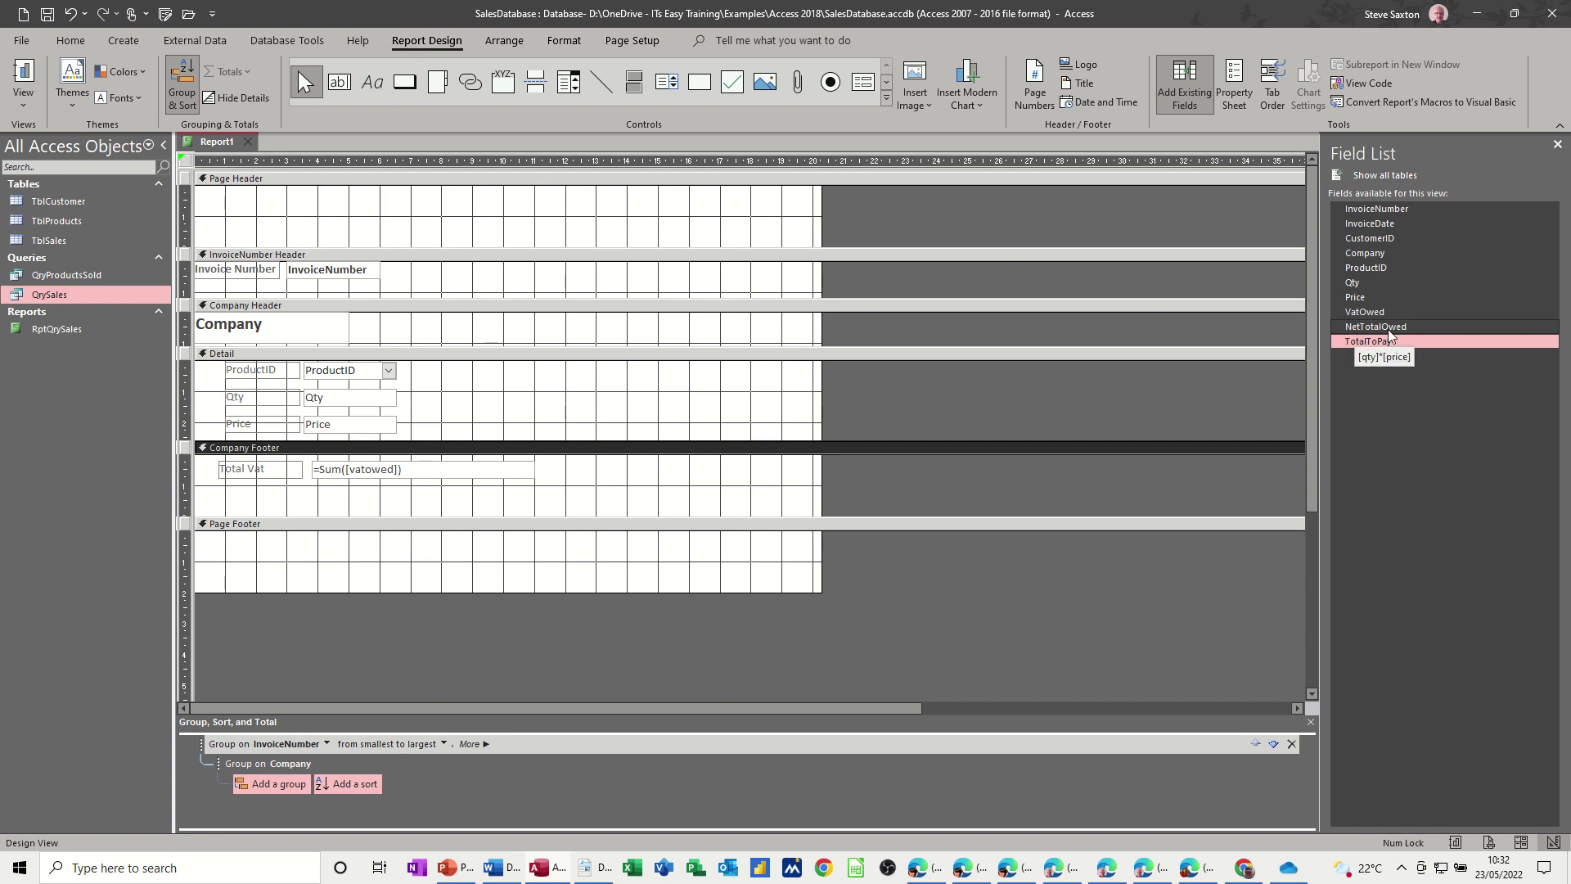
Step: Draw a second footer text box with =Sum([nettotalowed]), correcting the leading plus to equals
left_click(342, 87)
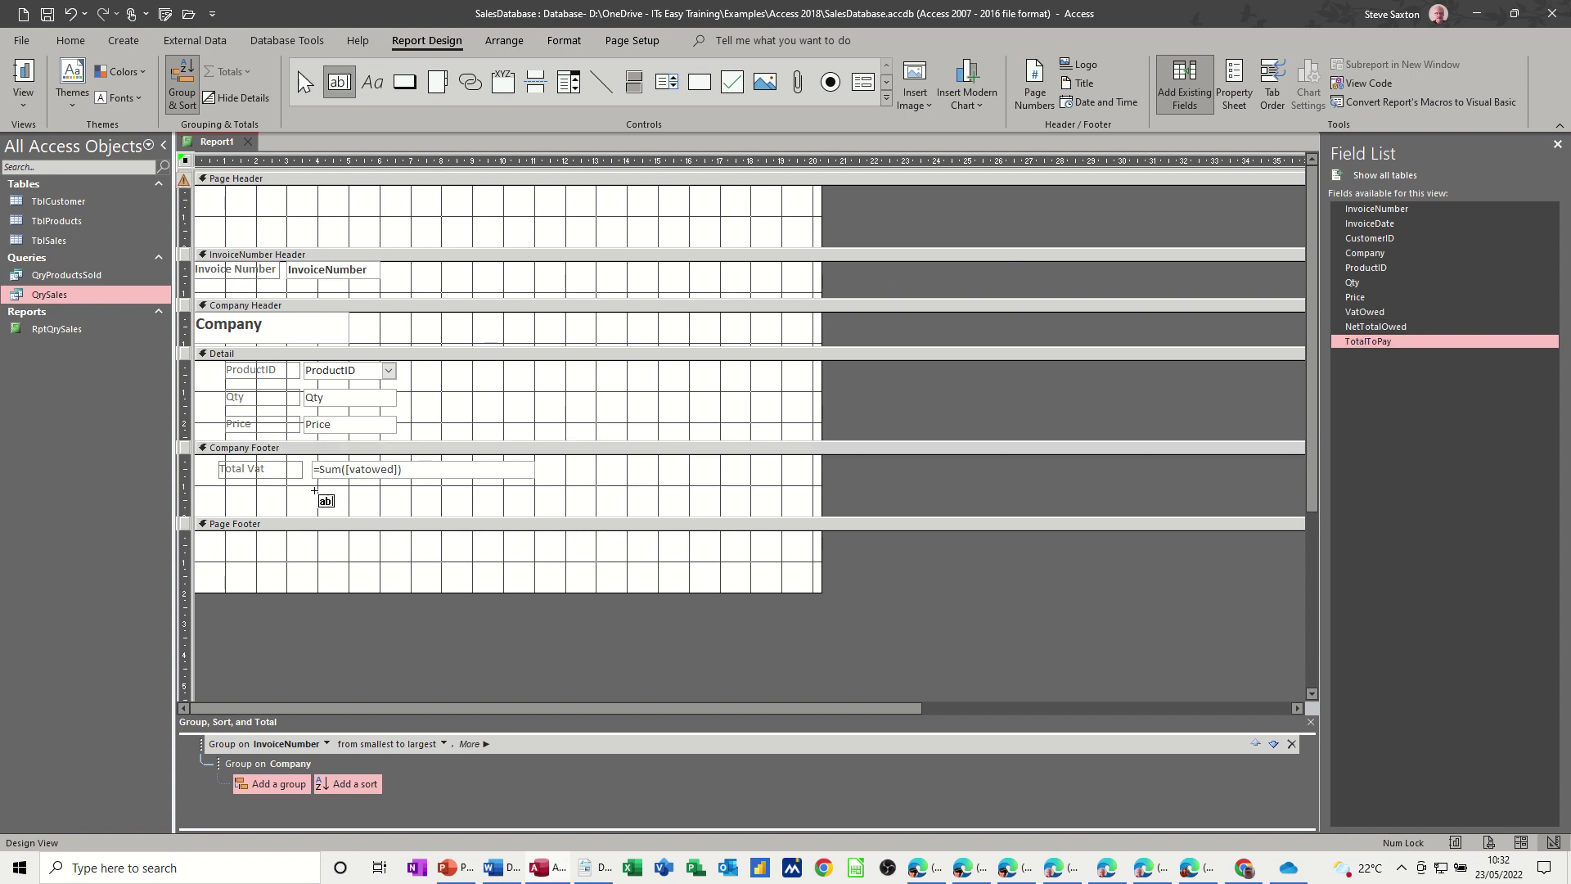
left_click_drag(313, 484, 463, 512)
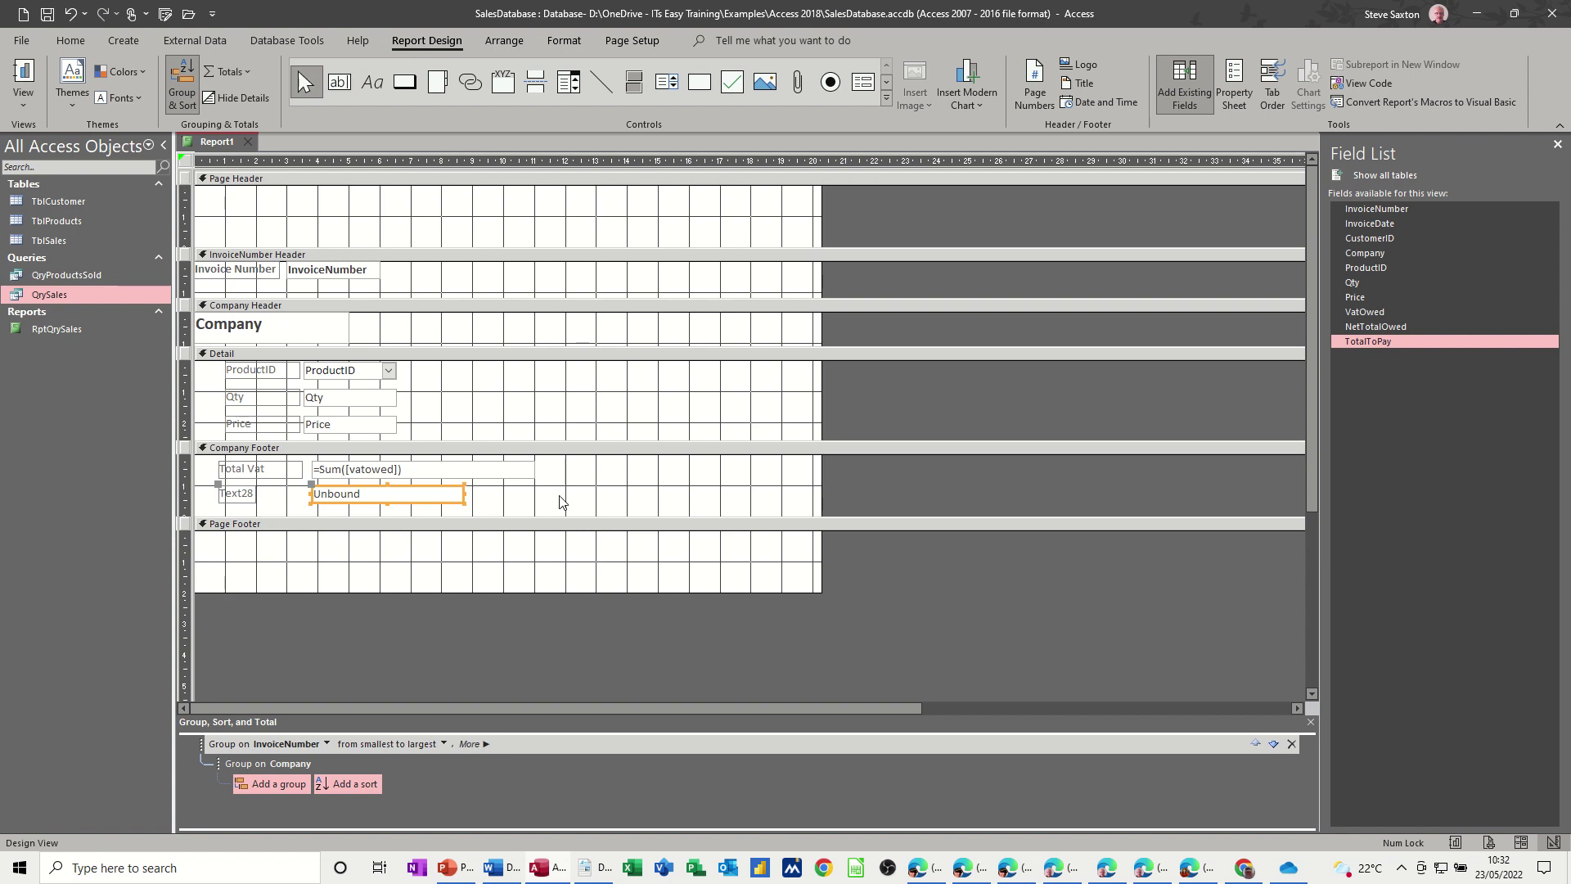
type("+sum(")
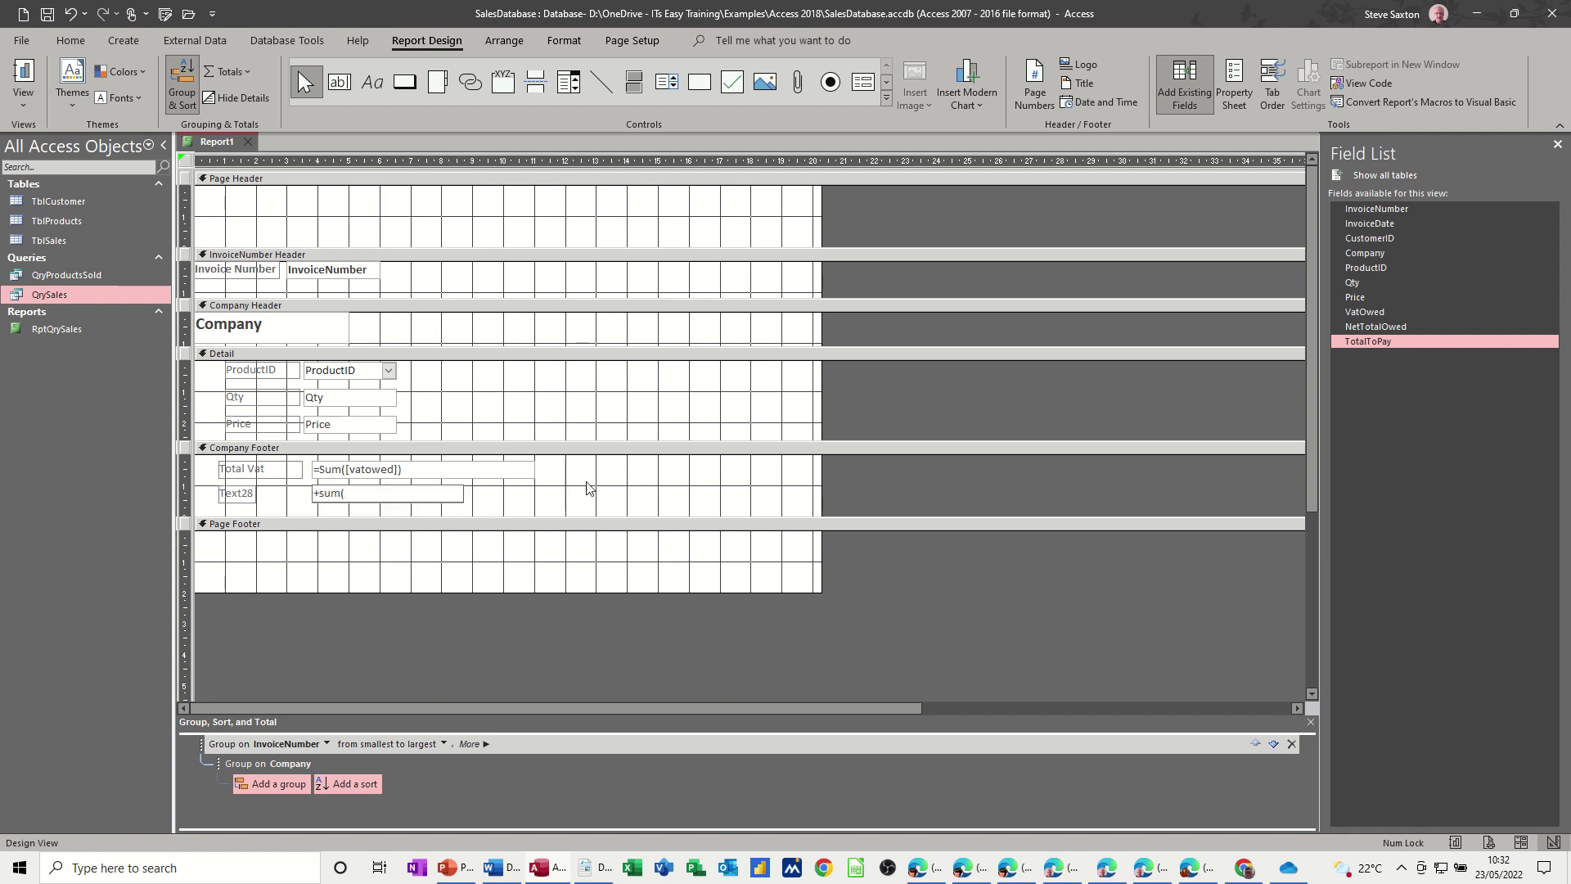
type("[nettotalowed")
key("Home")
key("Delete")
type("=")
left_click(250, 495)
Step: Widen its label and rename it 'Net Total'
left_click_drag(256, 494, 219, 493)
left_click(293, 493)
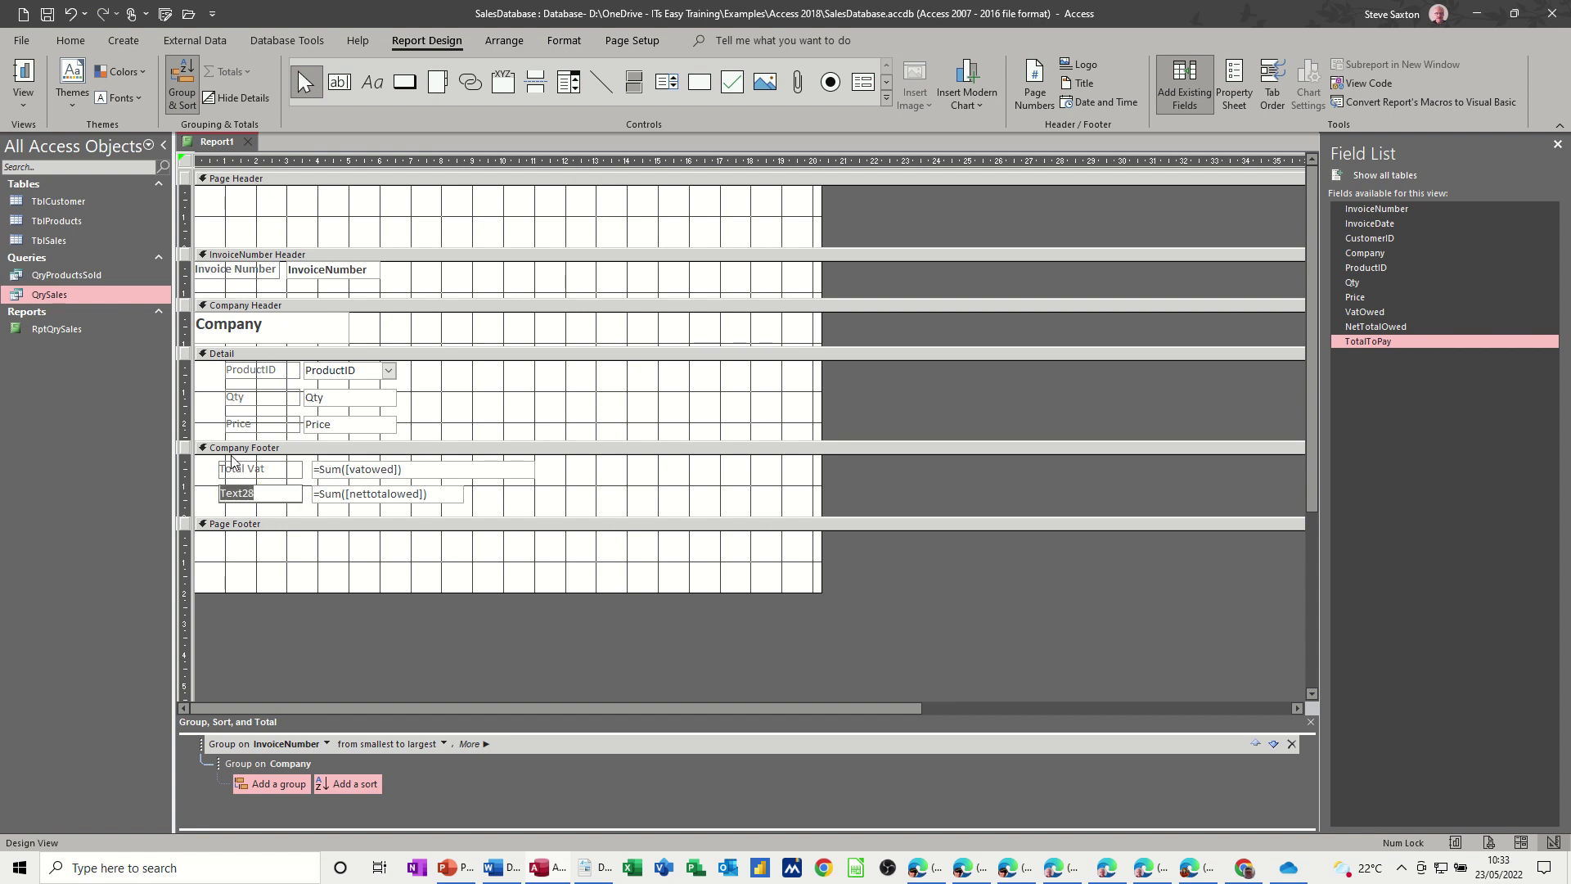
type("Net Total")
left_click(239, 494)
Step: Set the net total box's Format to Currency
left_click(491, 509)
left_click(420, 495)
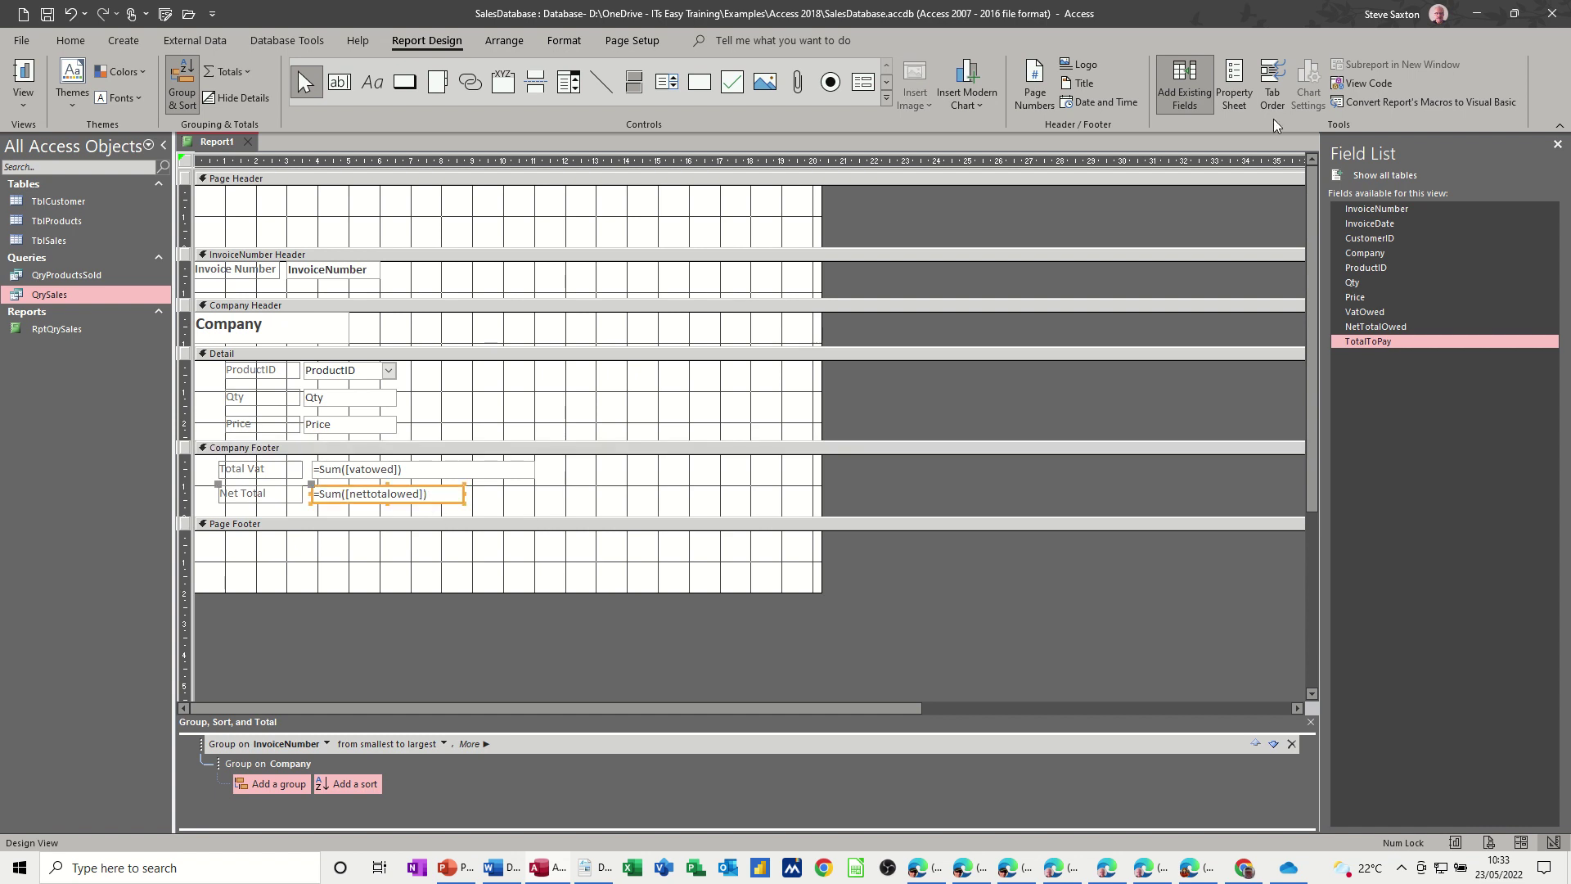
left_click(1234, 91)
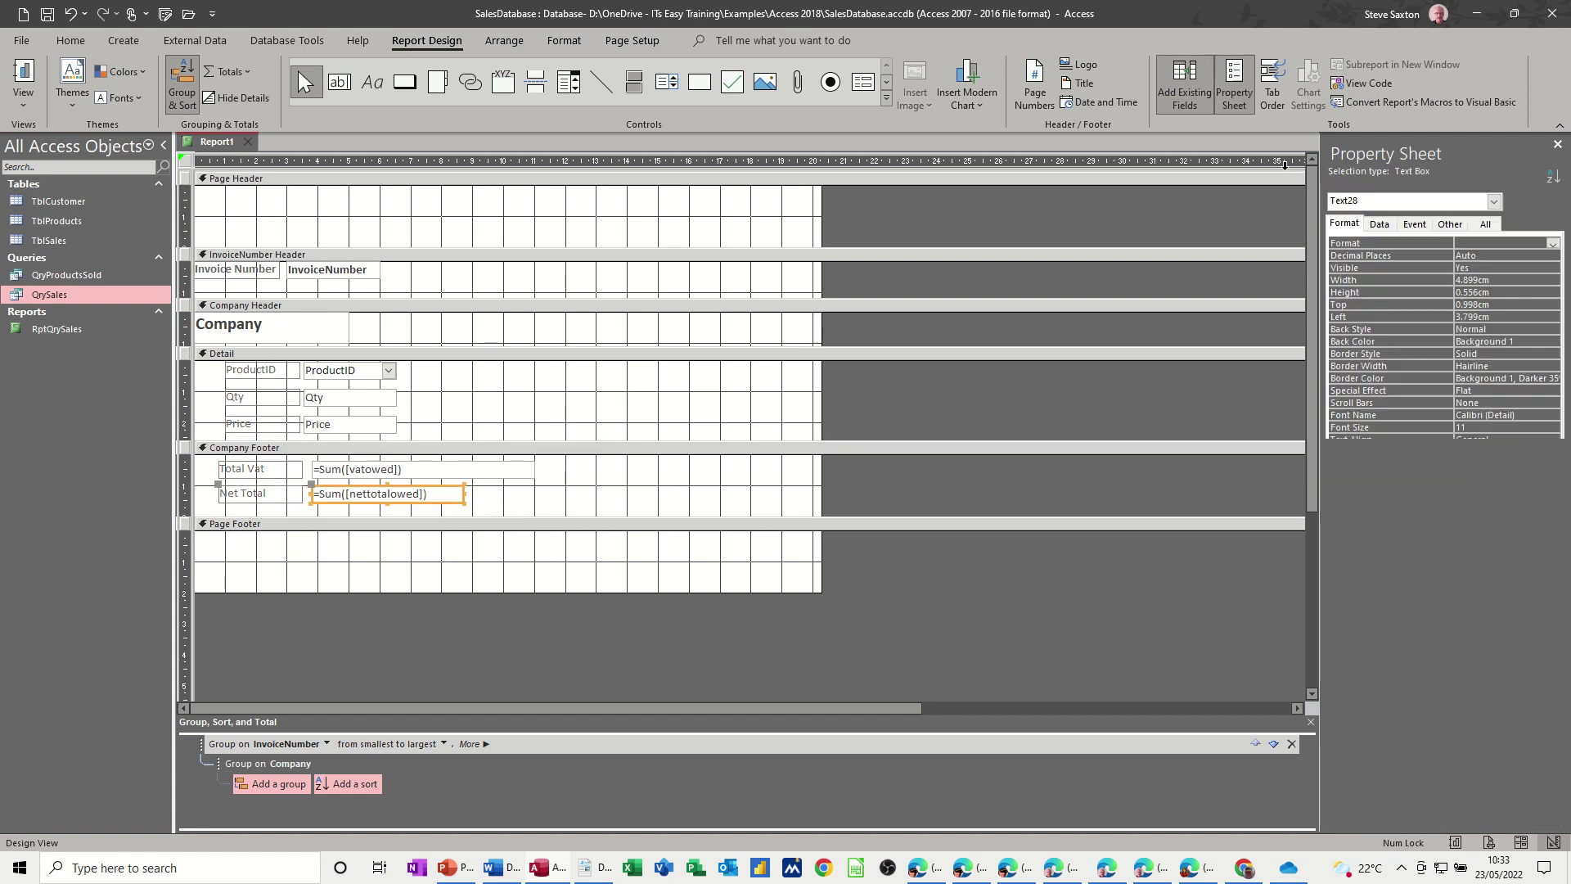
left_click(1552, 244)
left_click(1476, 345)
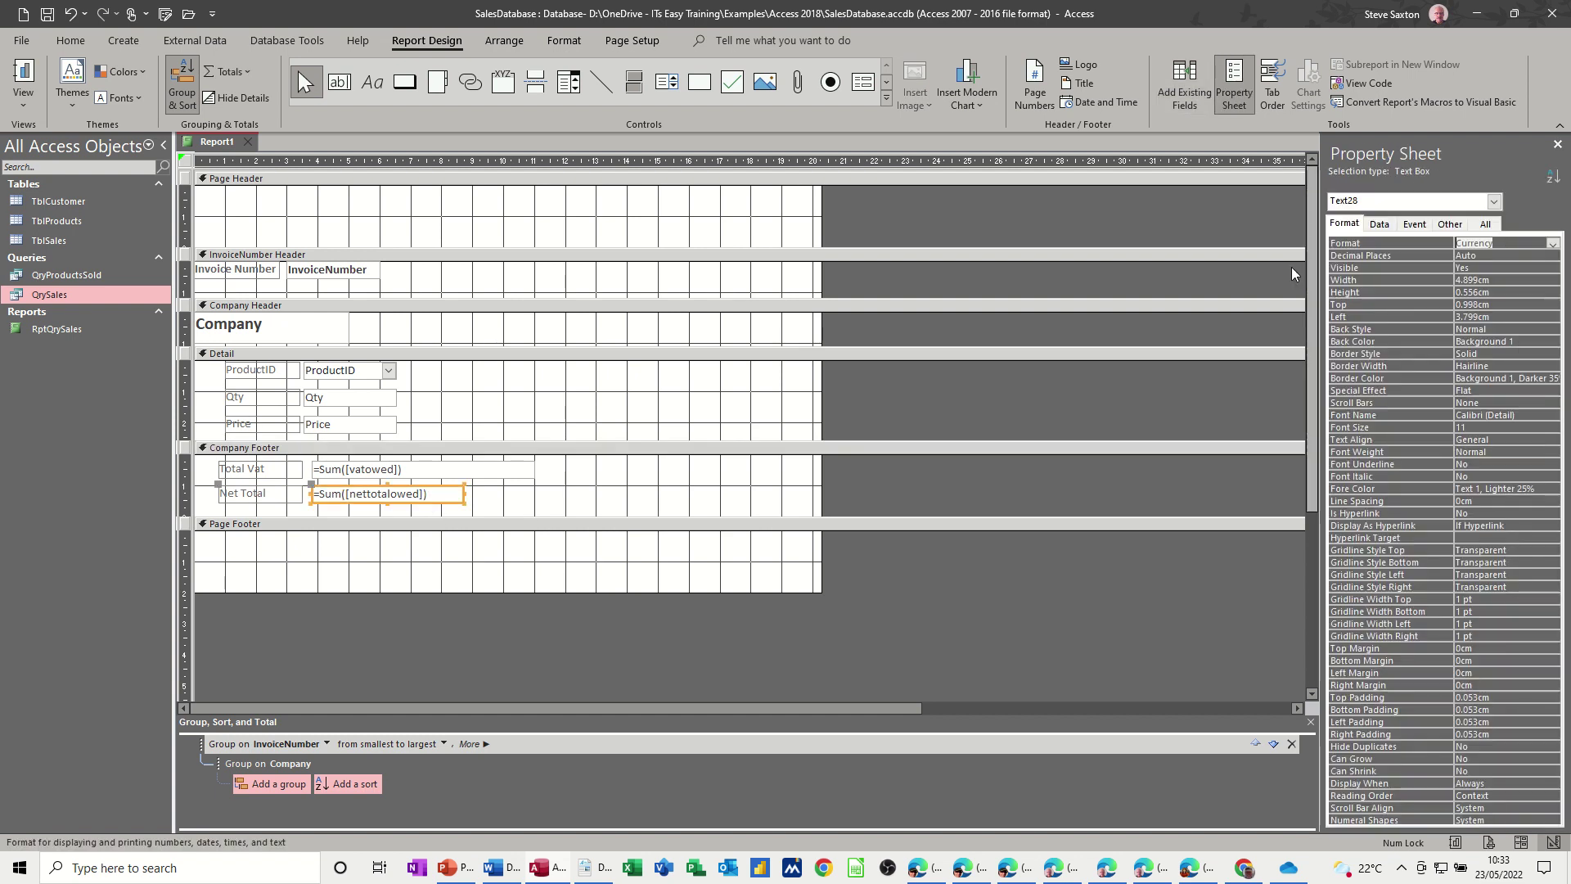
left_click(1184, 92)
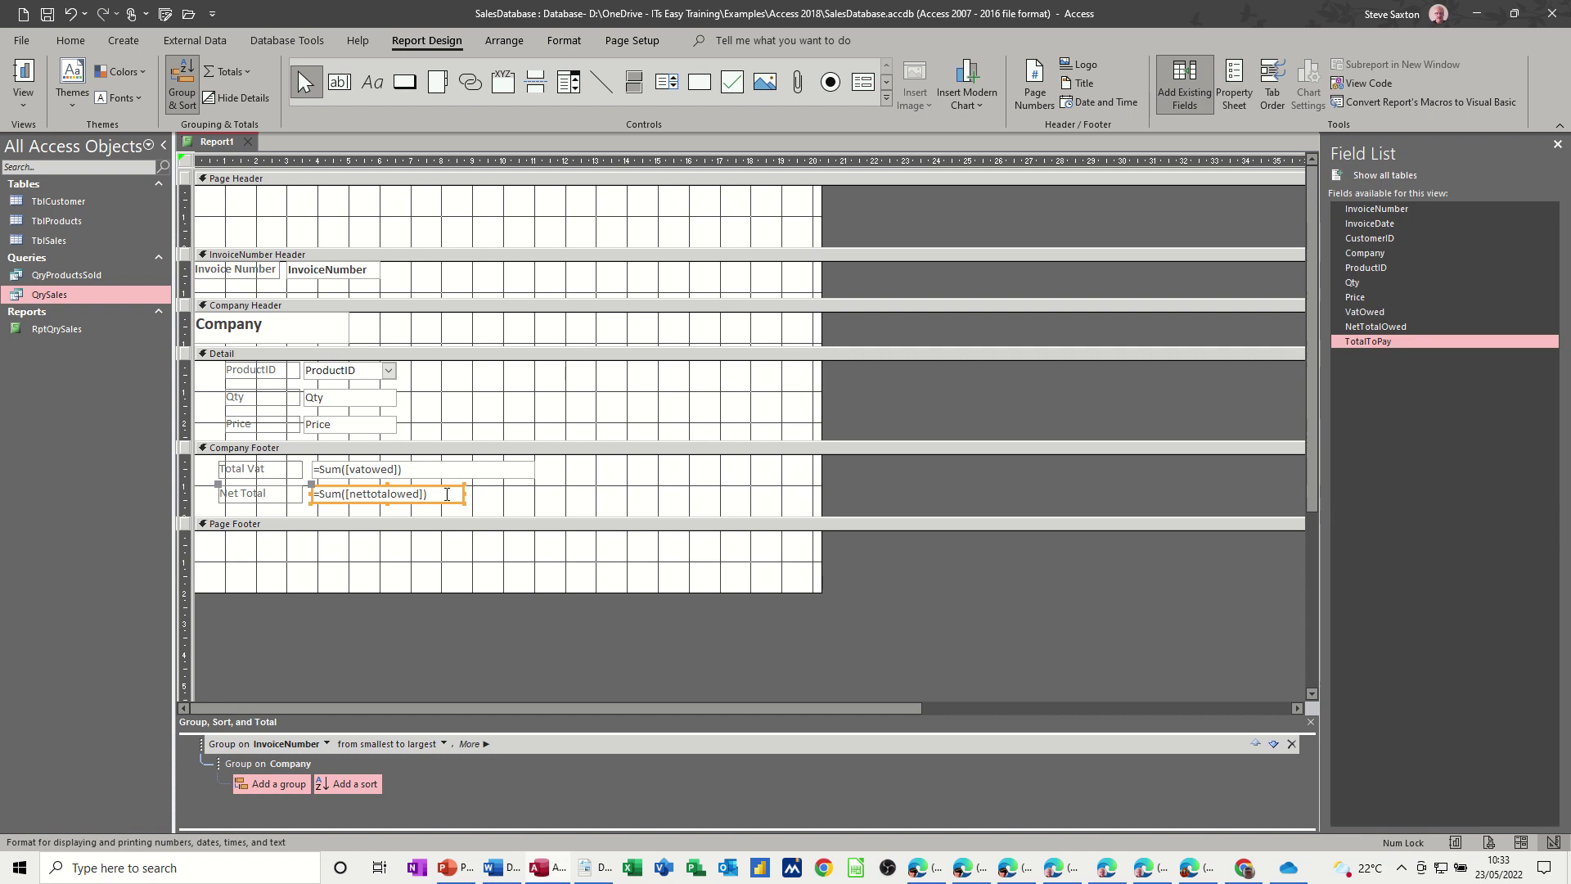
left_click(366, 523)
Step: Enlarge the Company Footer and add a third text box with =Sum([totaltopay])
left_click_drag(361, 542, 361, 571)
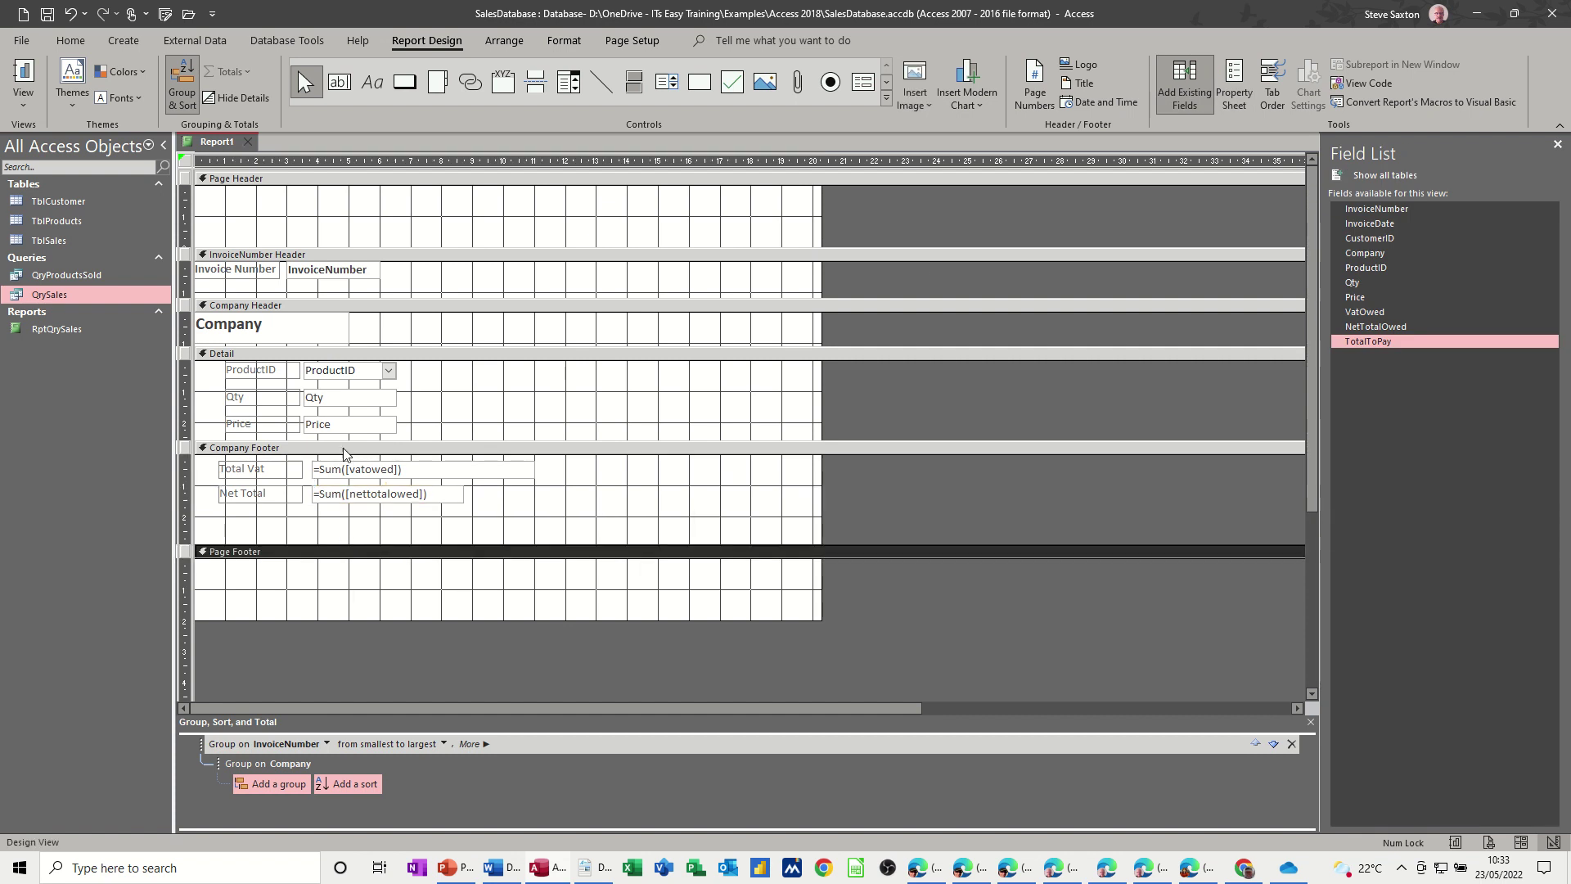
left_click(339, 82)
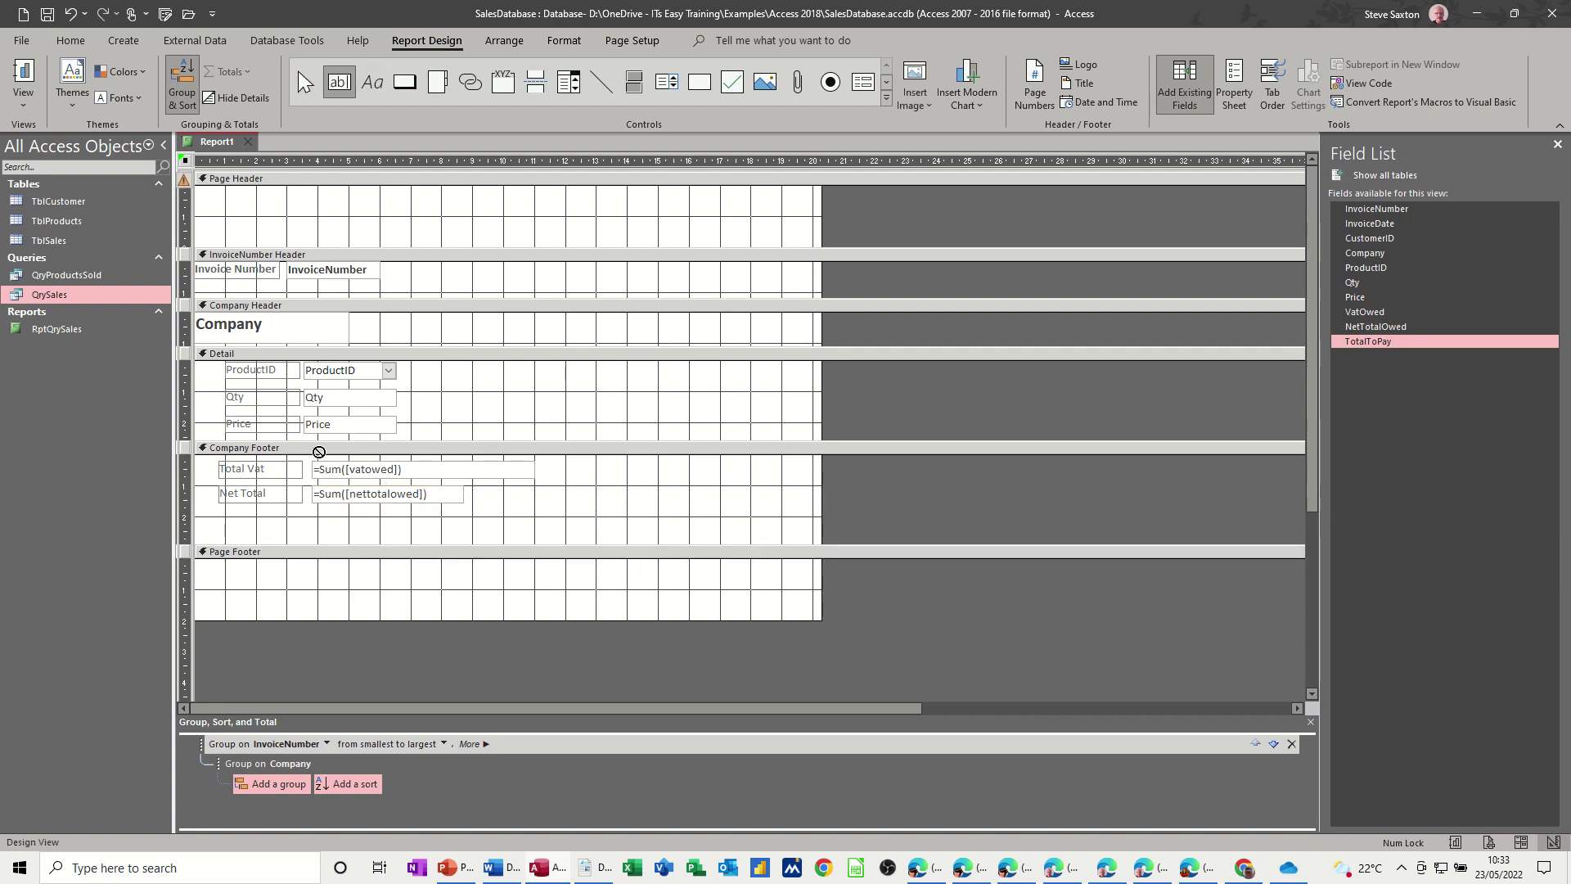
left_click_drag(314, 513, 467, 530)
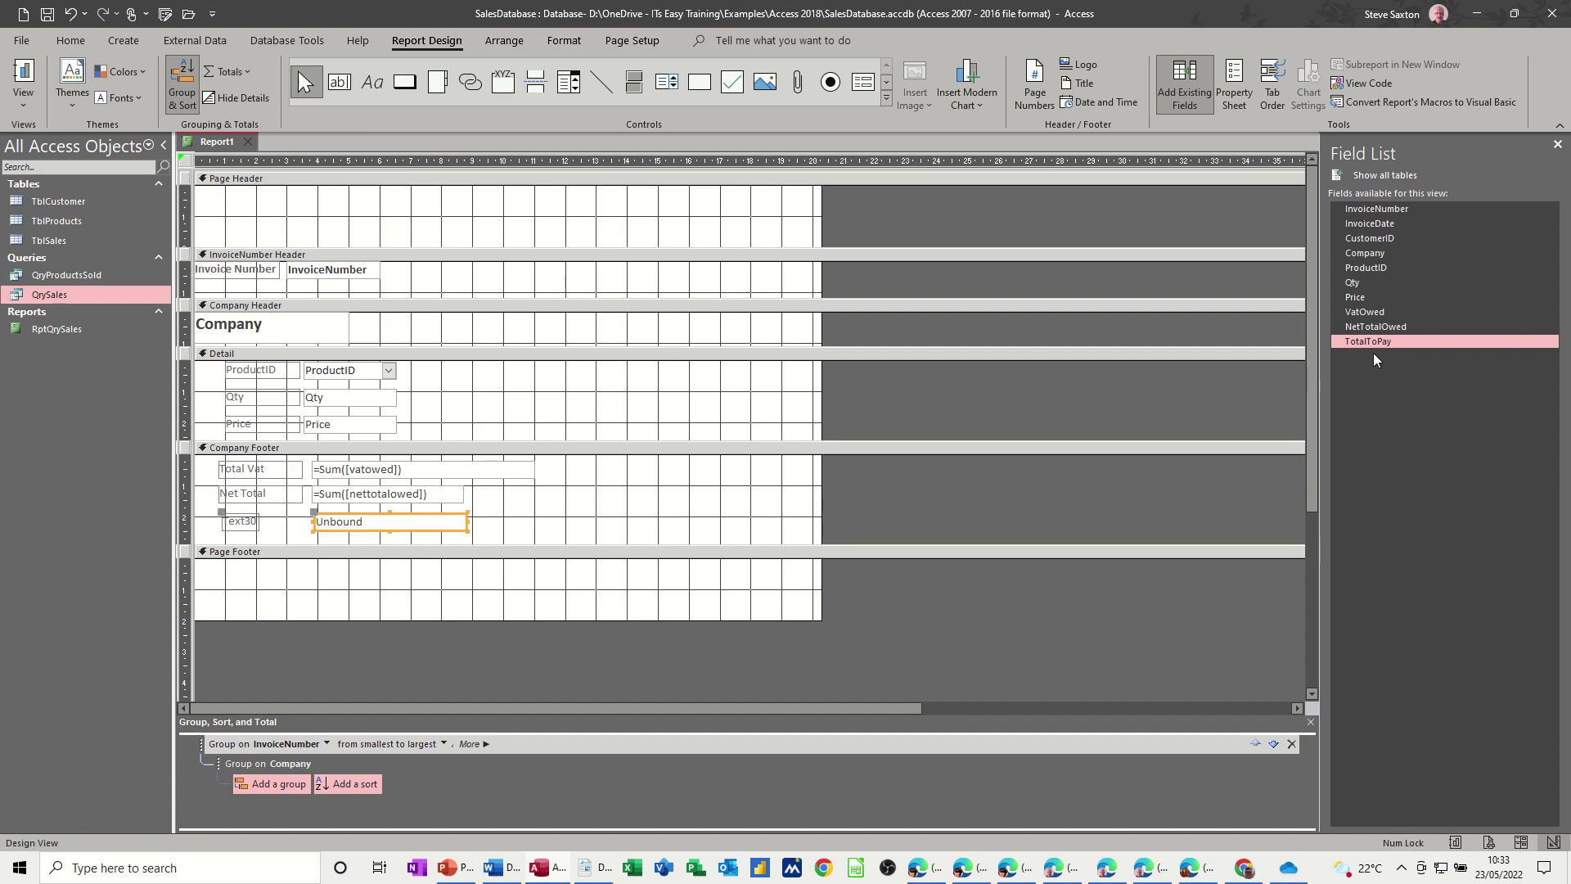
left_click(345, 522)
type("=sum([totaltopay")
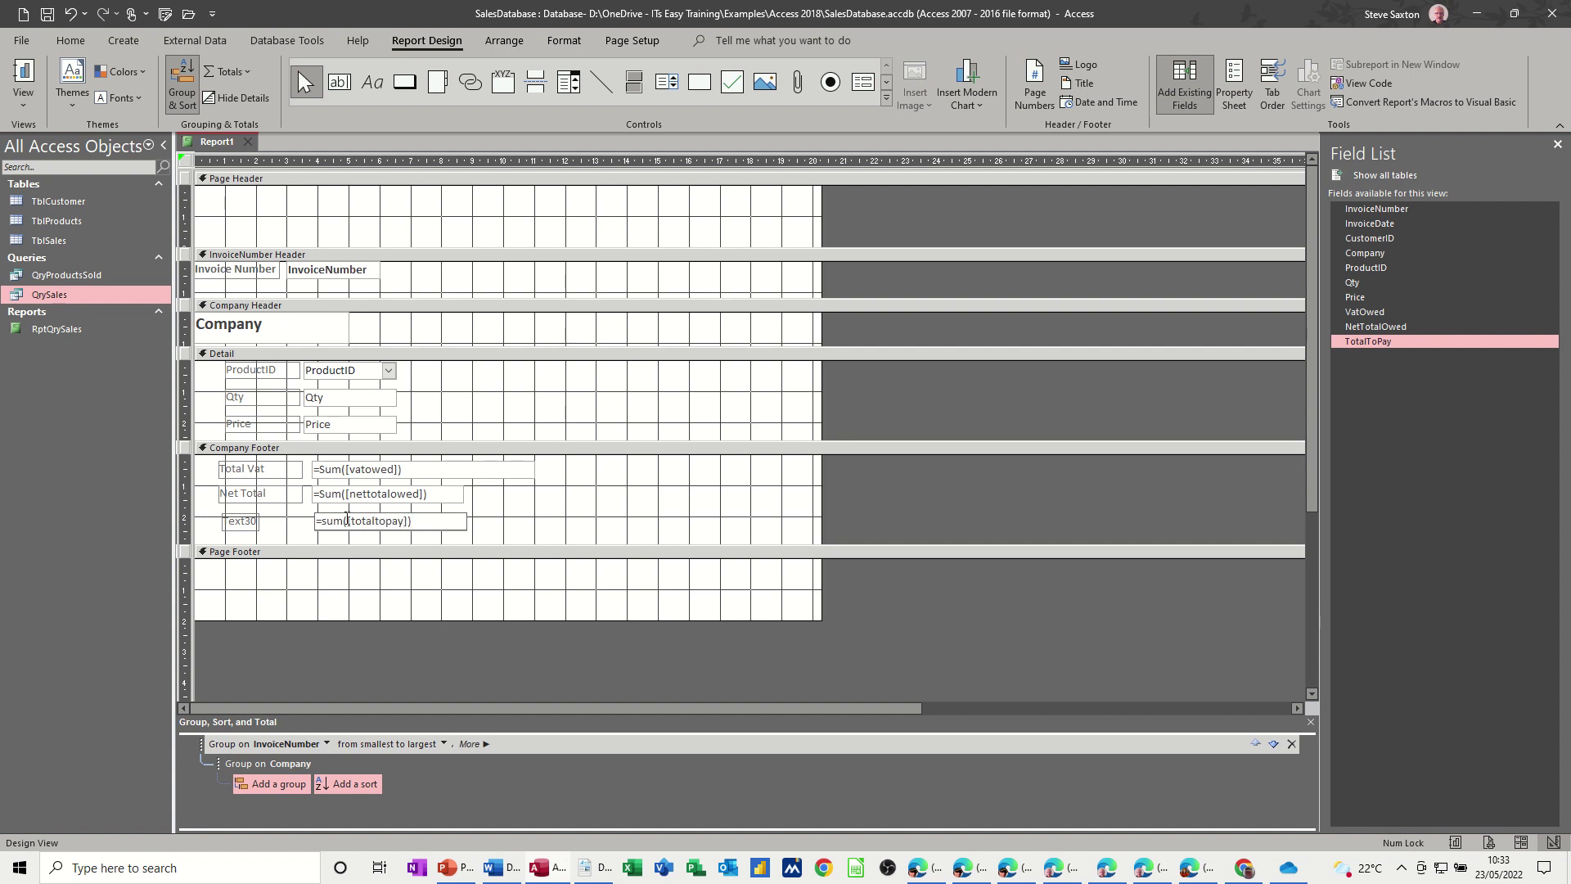
left_click(496, 541)
Step: Format the totaltopay sum as Currency and preview the report showing £780.00
left_click(463, 525)
left_click(1236, 90)
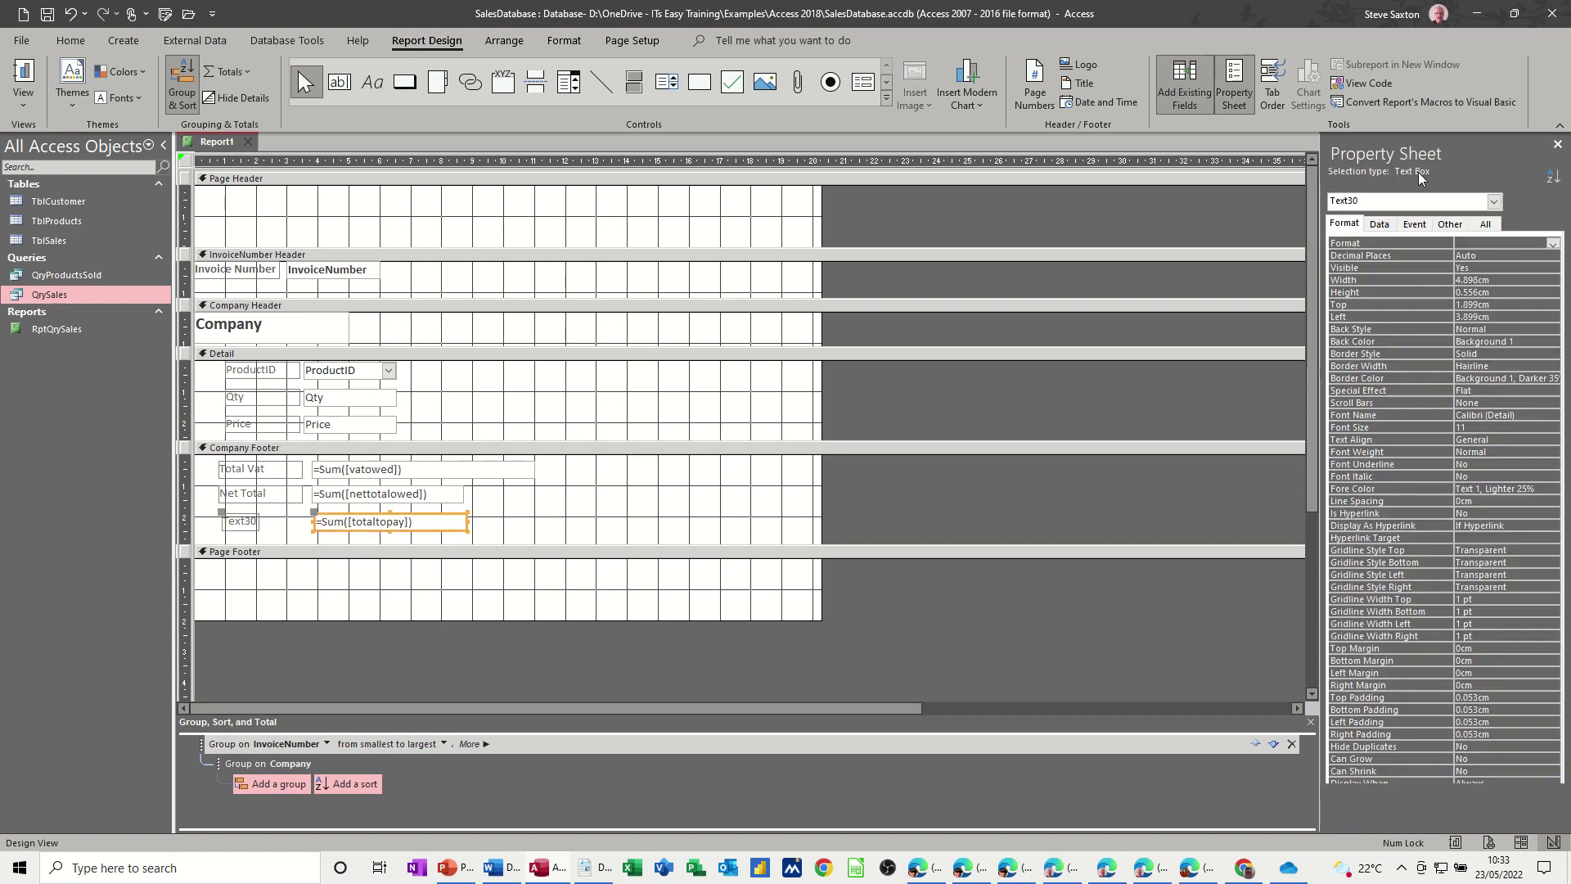
left_click(1551, 244)
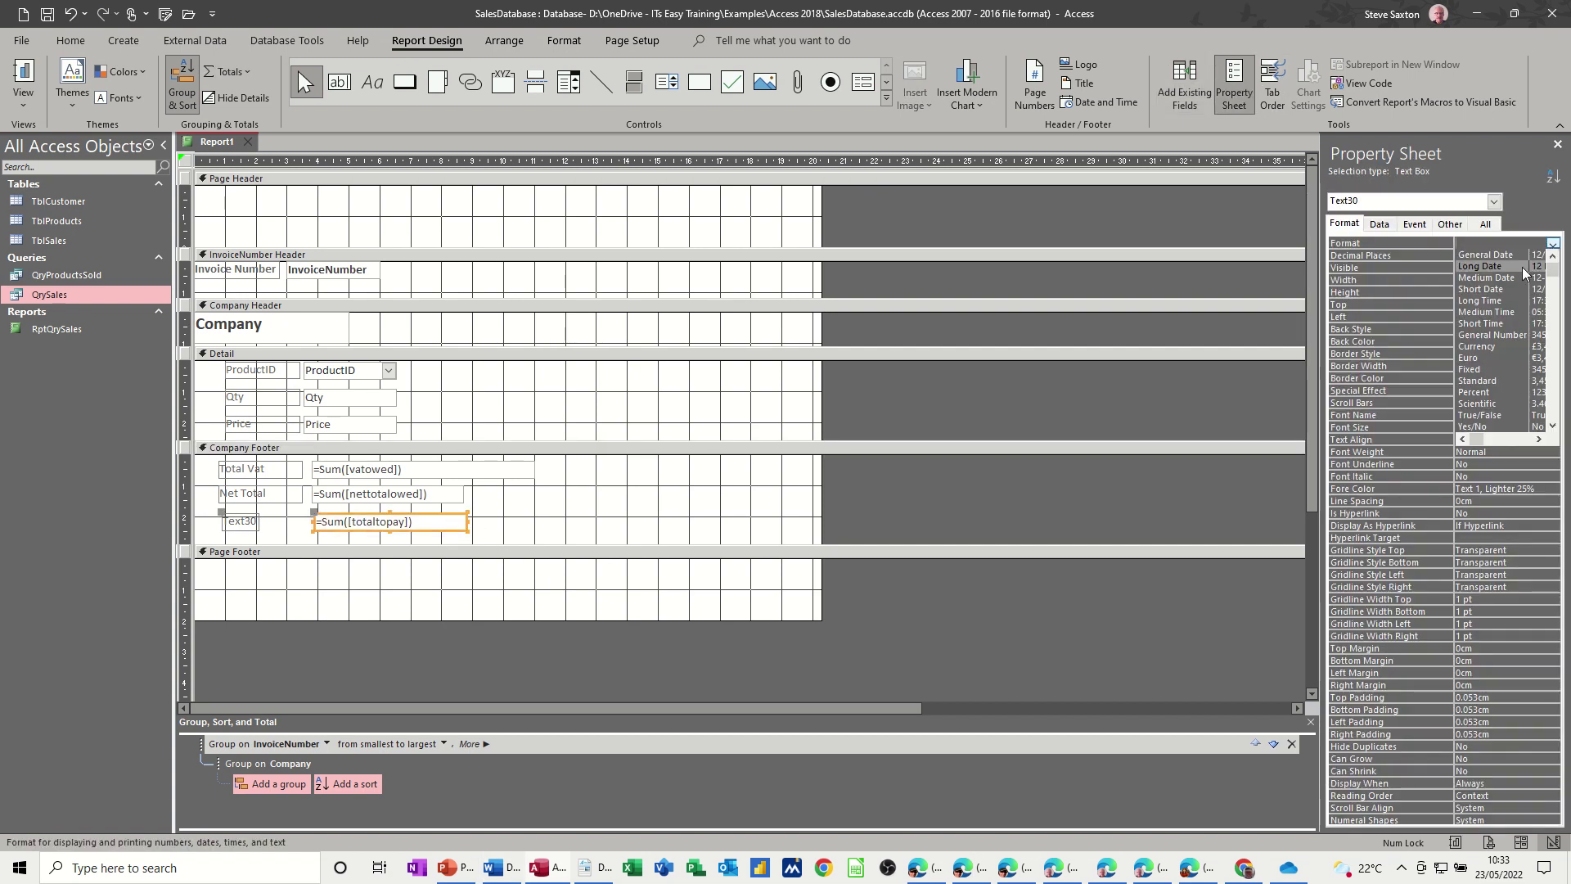
left_click(1486, 346)
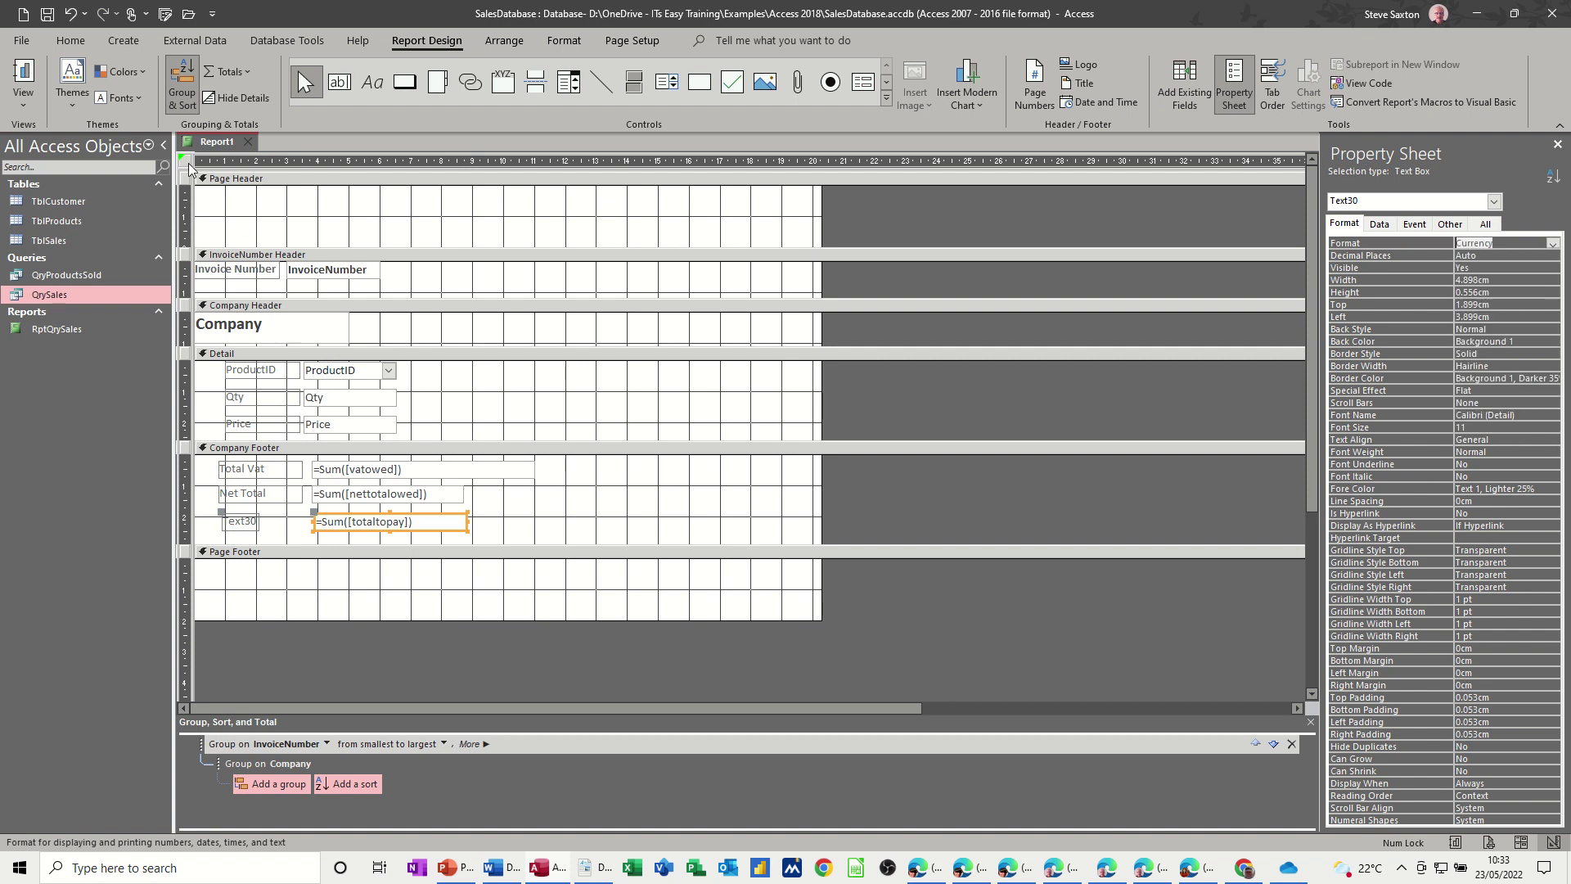
left_click(24, 82)
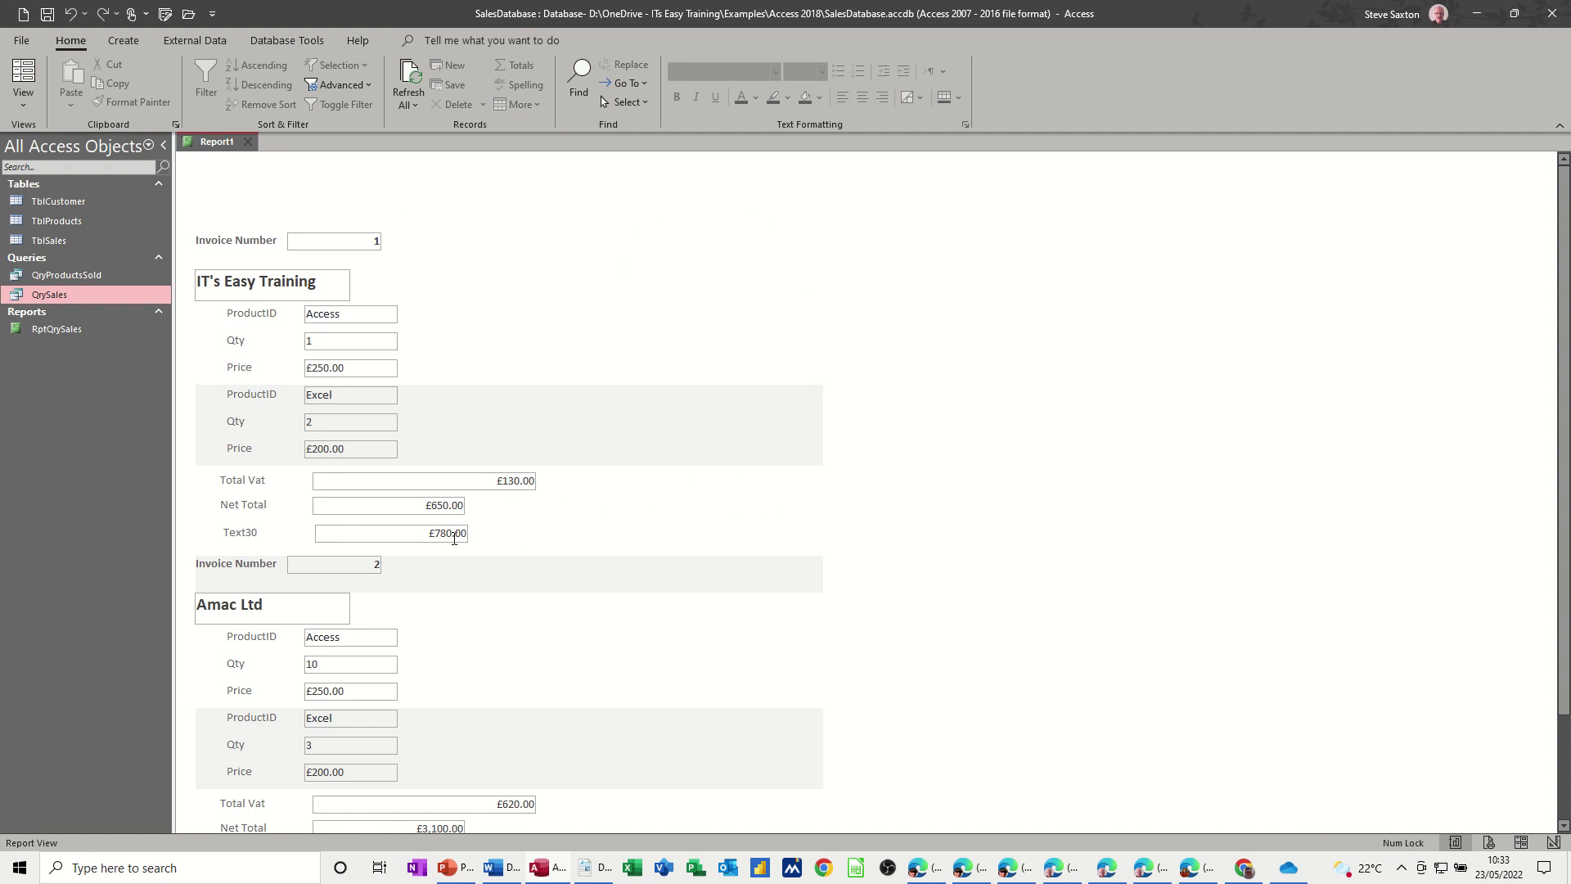
Step: In Design View, narrow the VAT, net total and total-to-pay boxes in the Company Footer
left_click(23, 105)
left_click(76, 252)
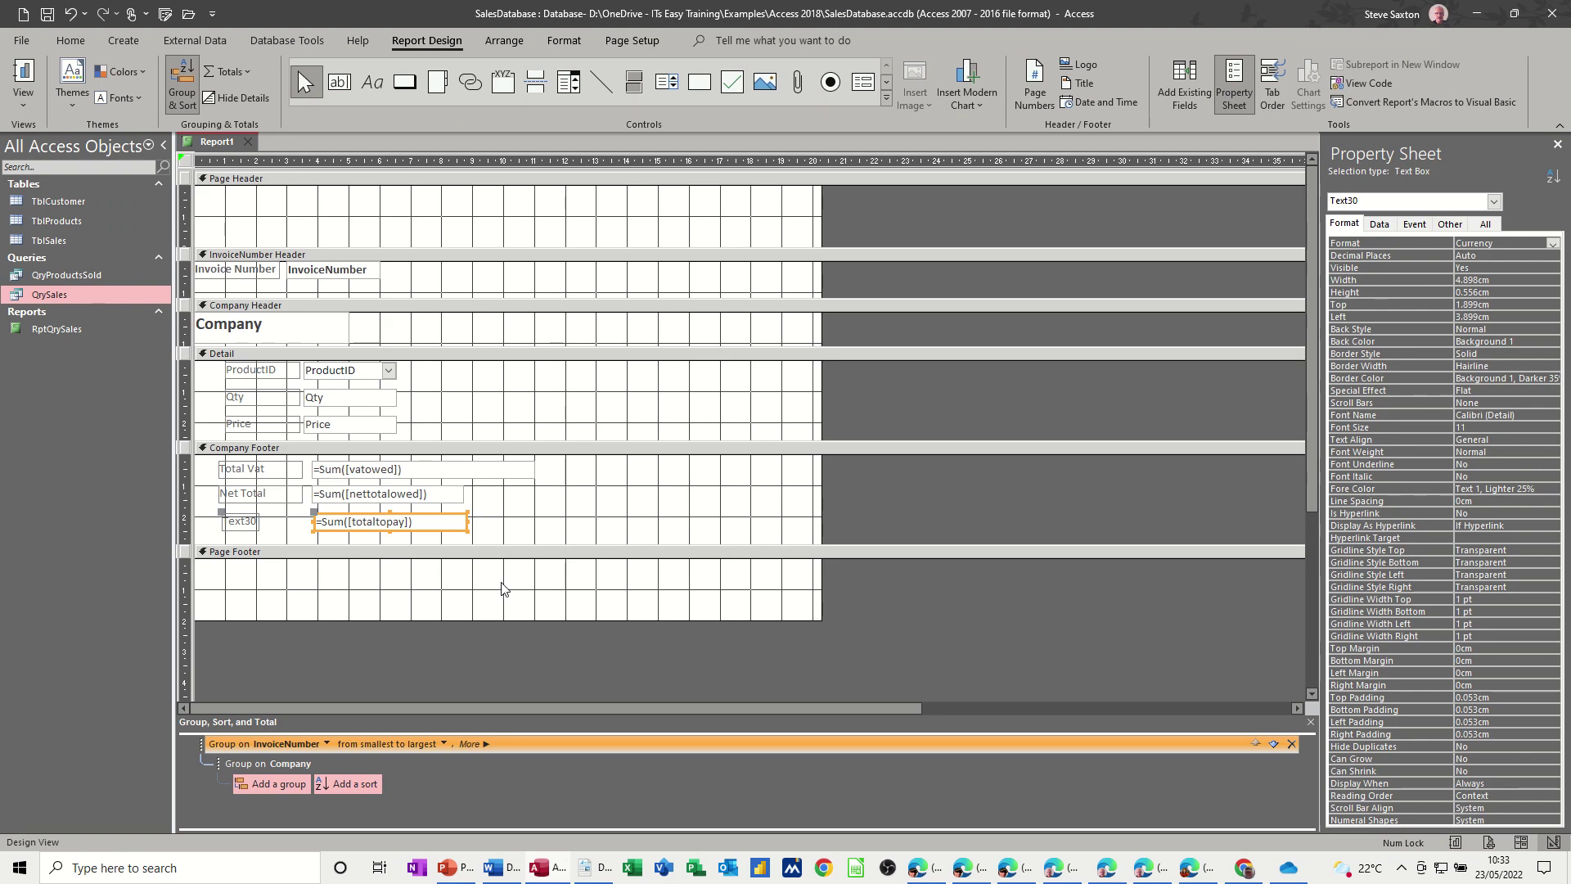
left_click(531, 469)
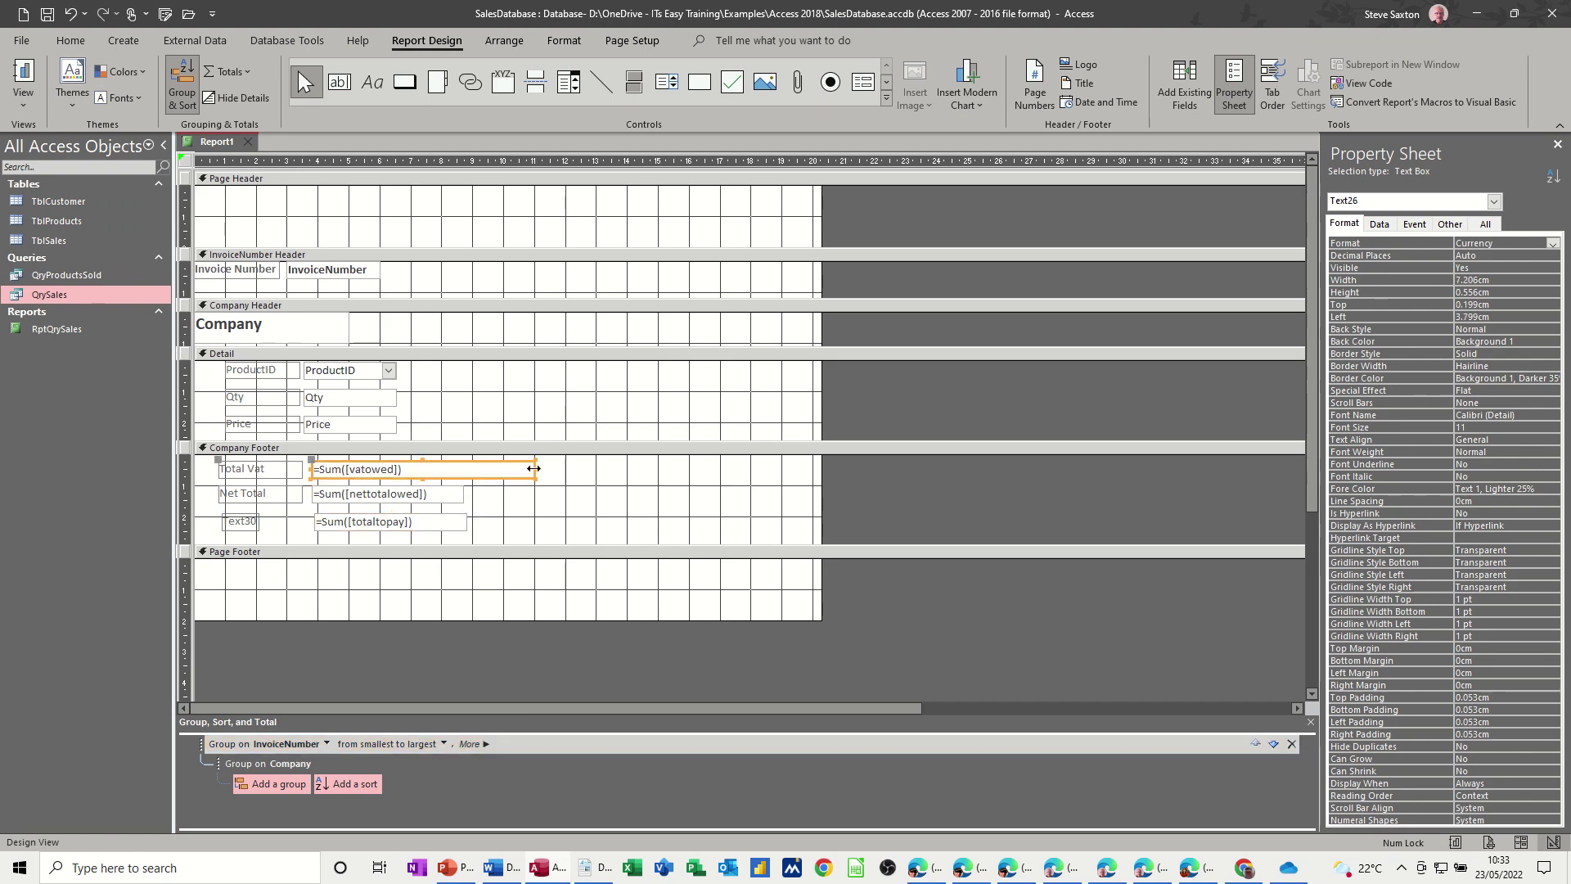
left_click(413, 470)
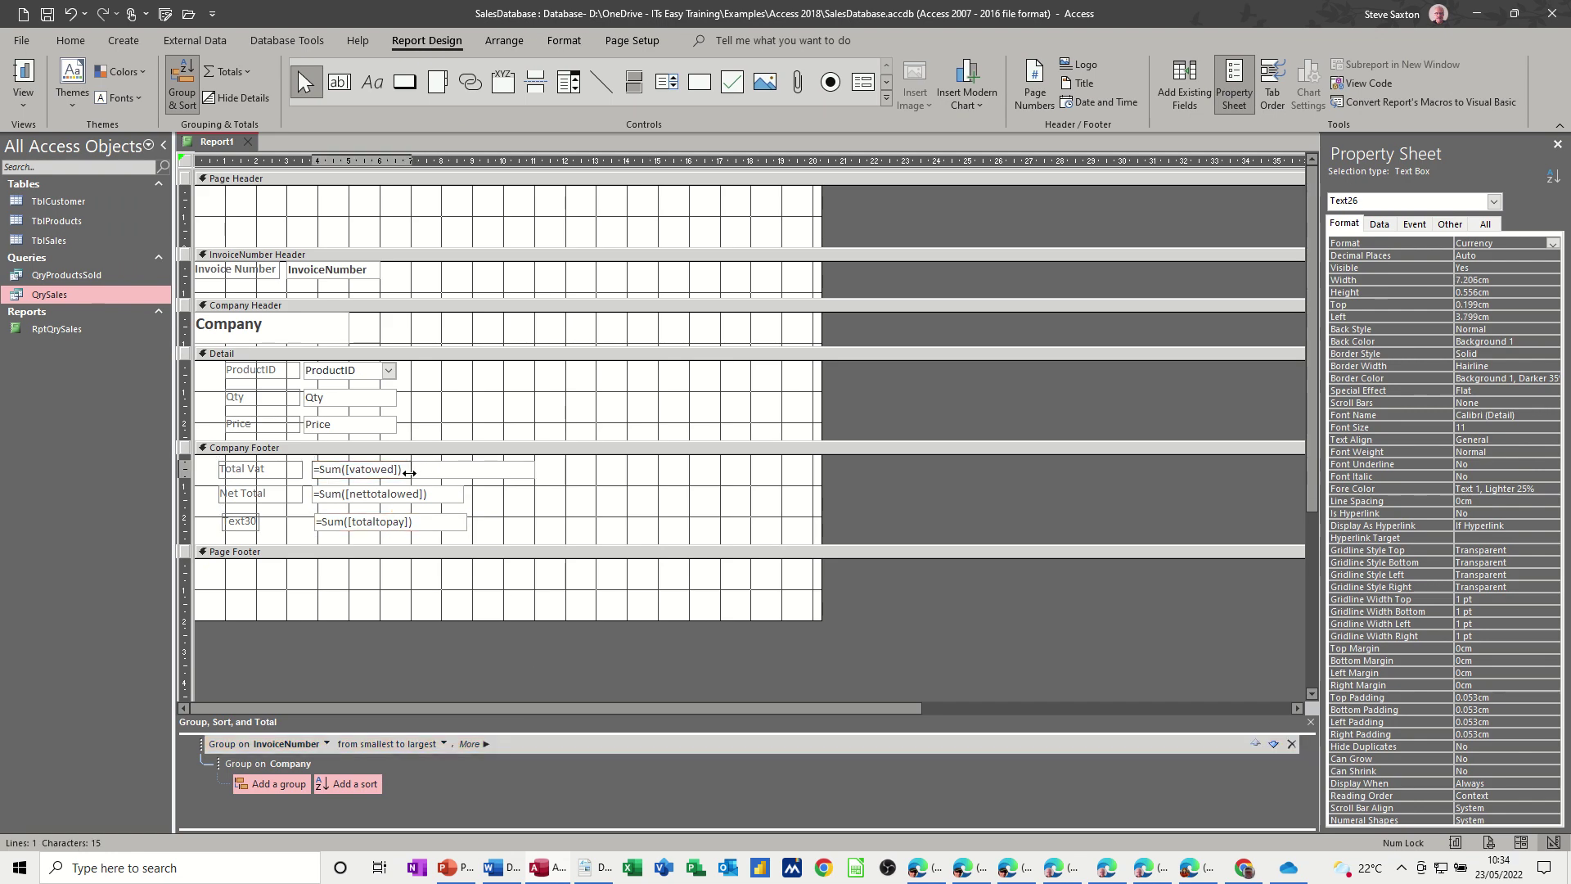
left_click_drag(408, 473, 412, 473)
left_click(455, 497)
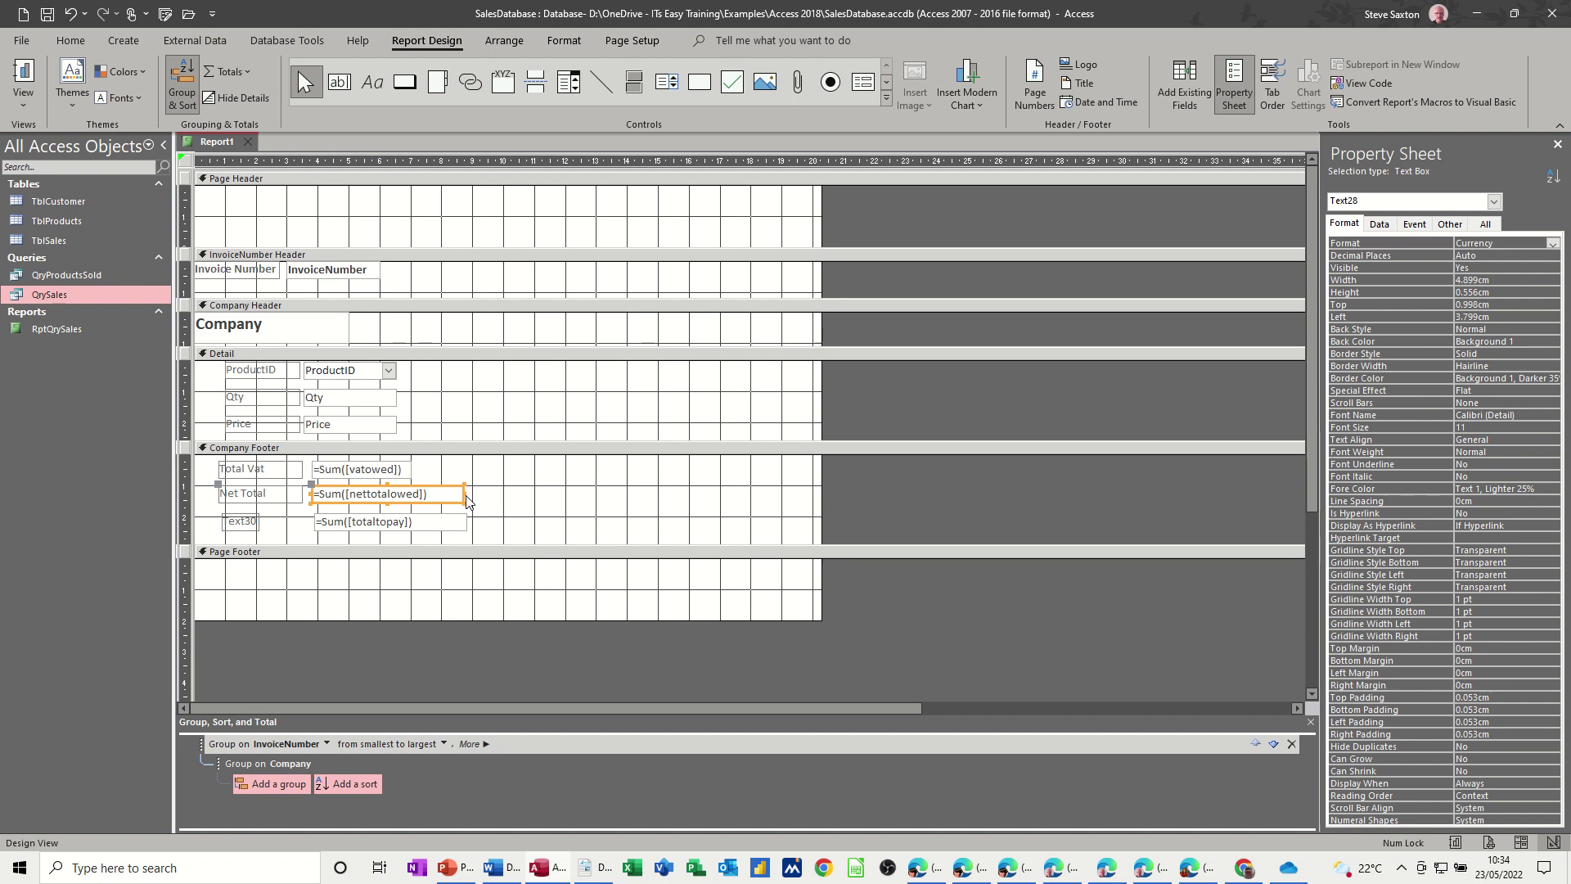
left_click_drag(461, 494, 411, 522)
left_click(460, 526)
Step: Make all six Company Footer controls bold and red, then preview the report
left_click_drag(195, 460, 424, 543)
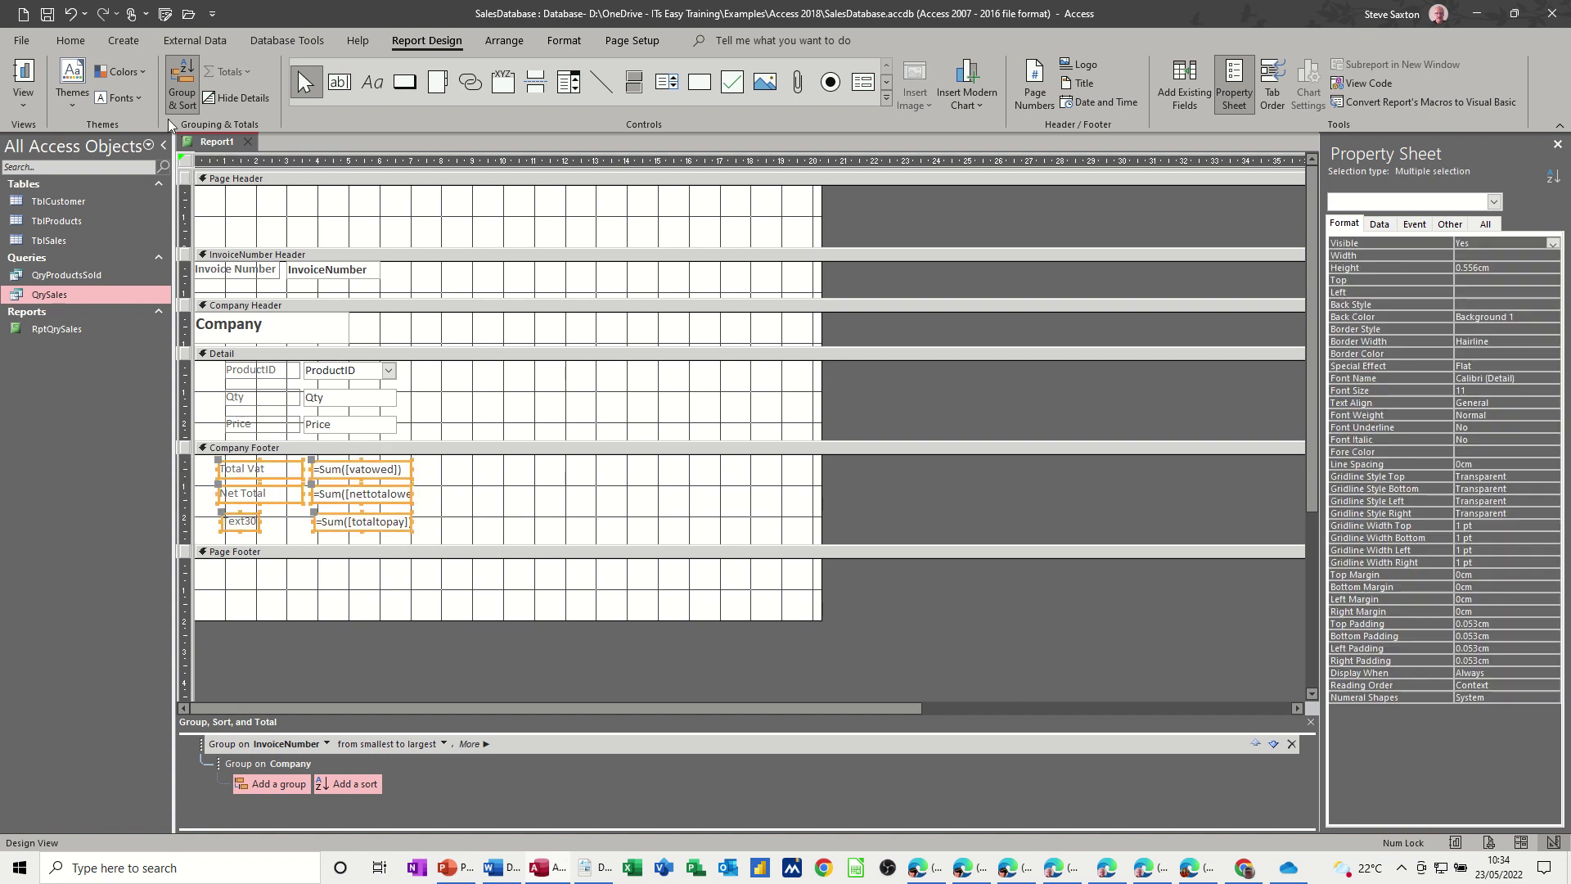
left_click(545, 47)
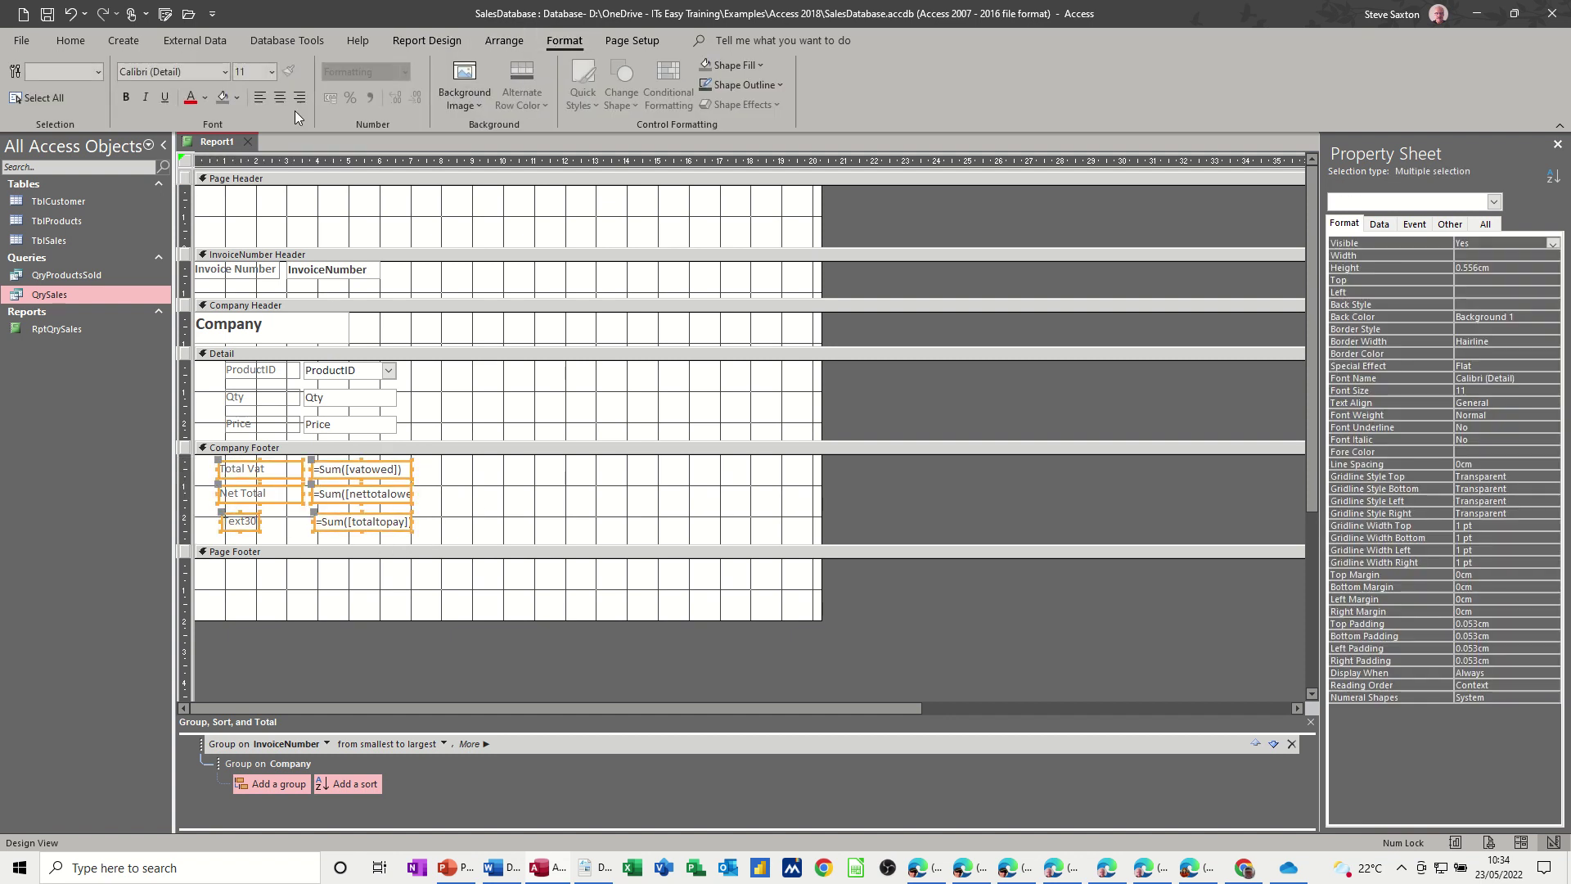
left_click(127, 98)
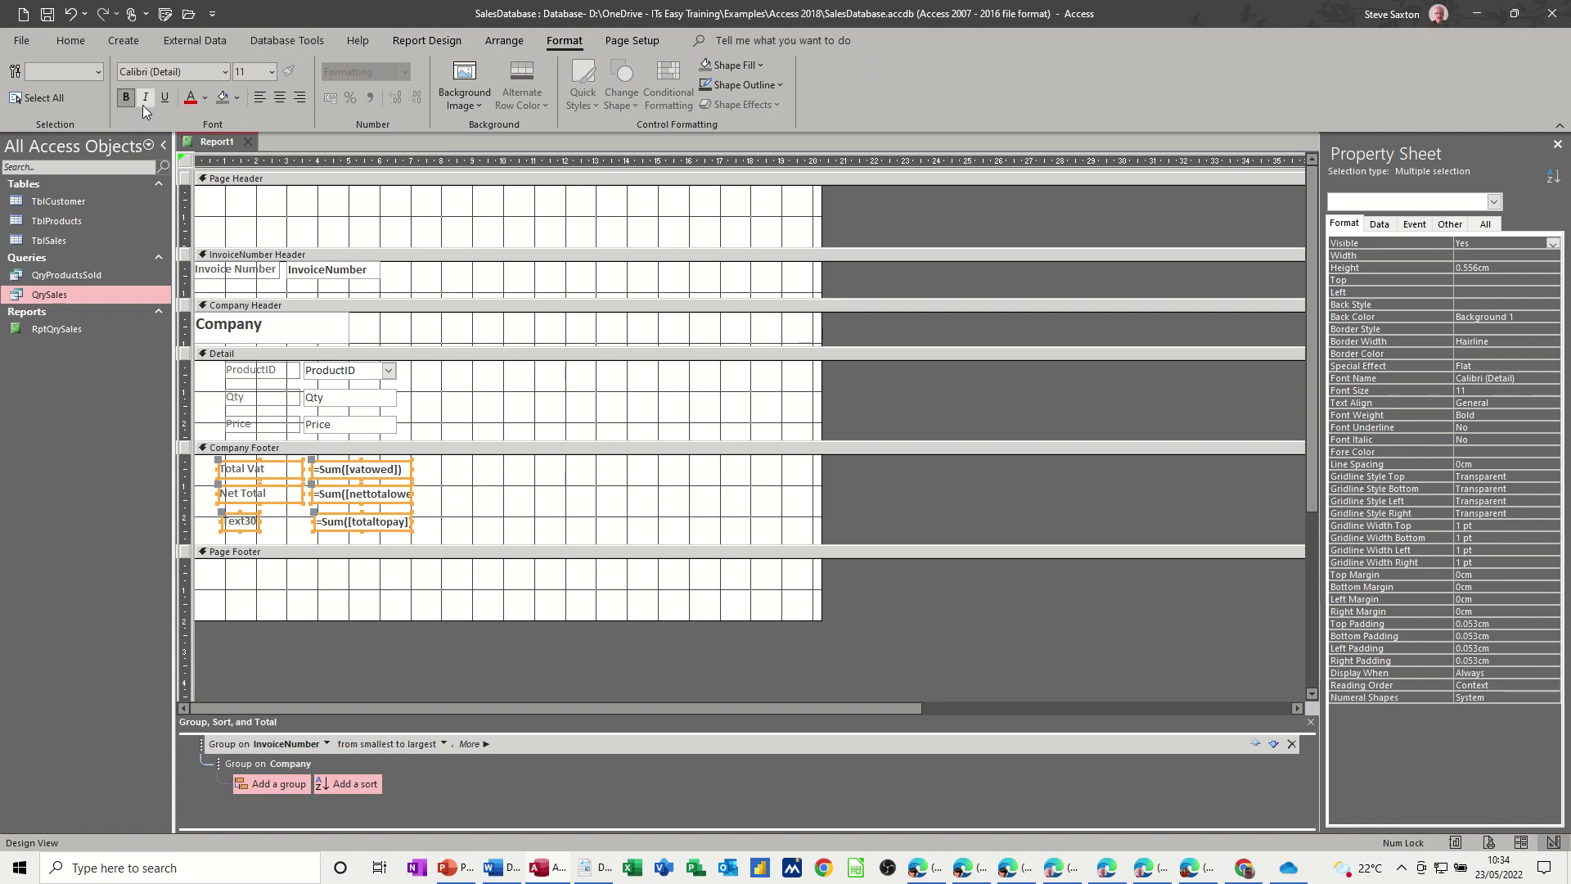
left_click(191, 98)
left_click(411, 43)
left_click(24, 79)
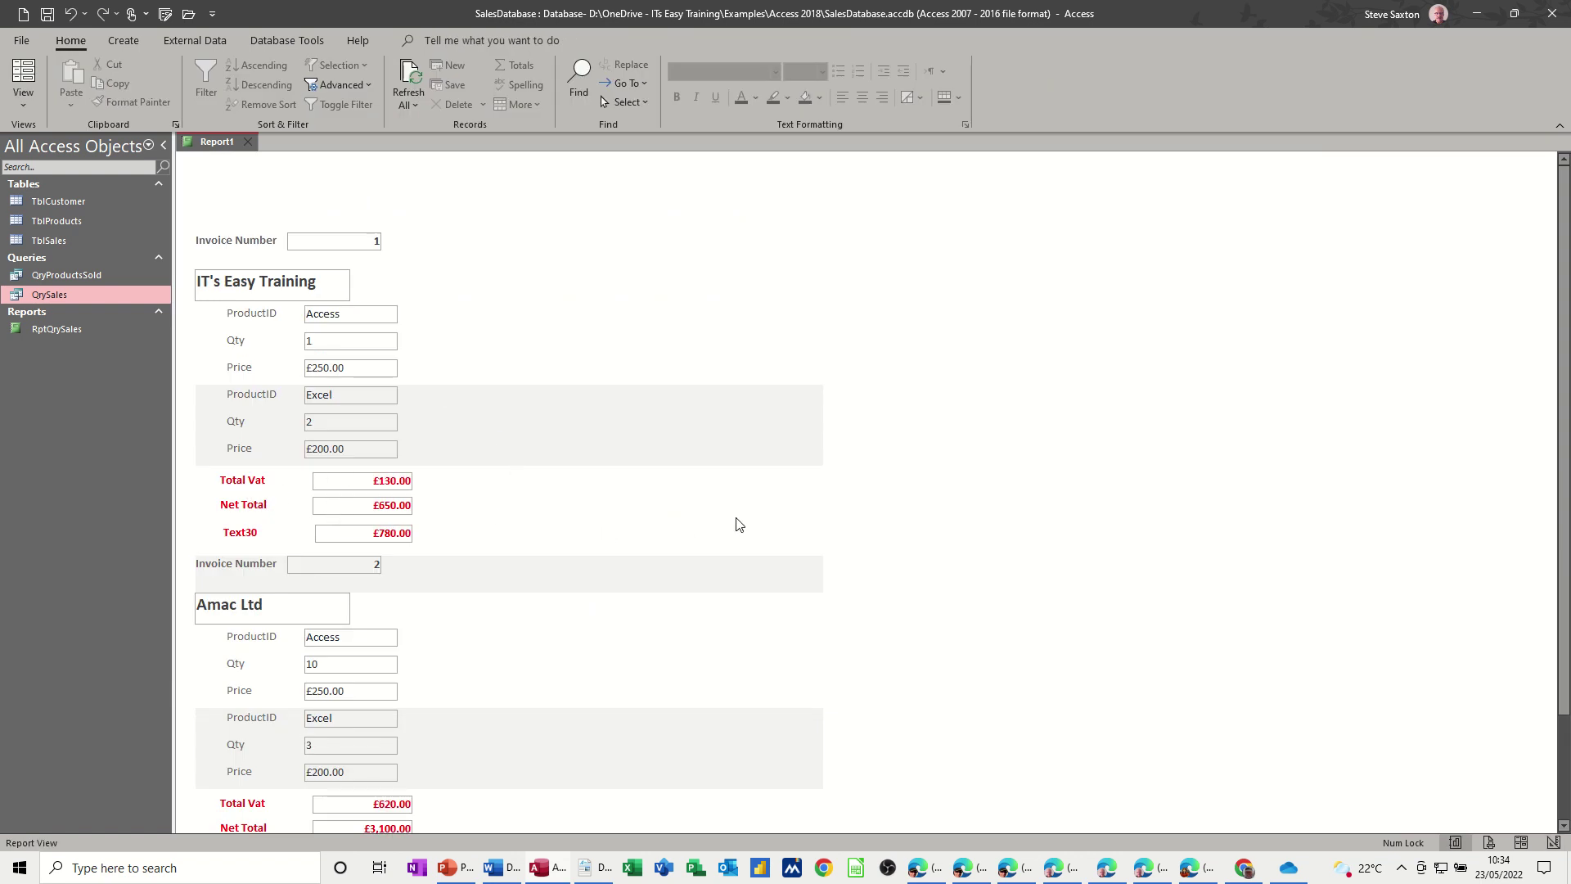
Step: In Design View, shift the red Company Footer totals further right, then preview the report with data
left_click(23, 99)
left_click(57, 249)
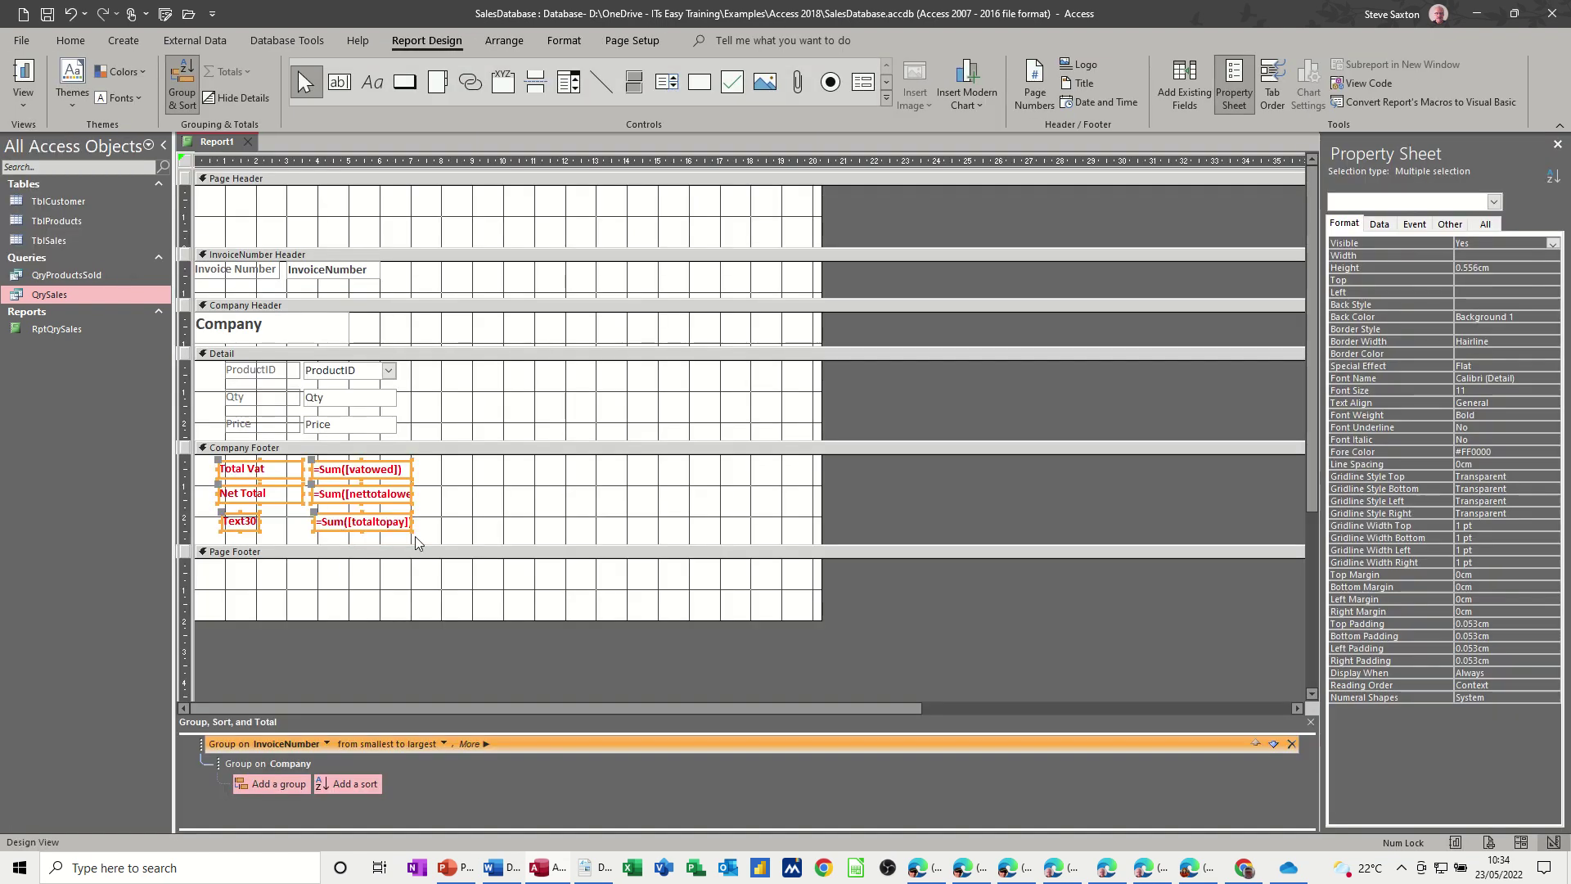
left_click_drag(386, 531, 660, 517)
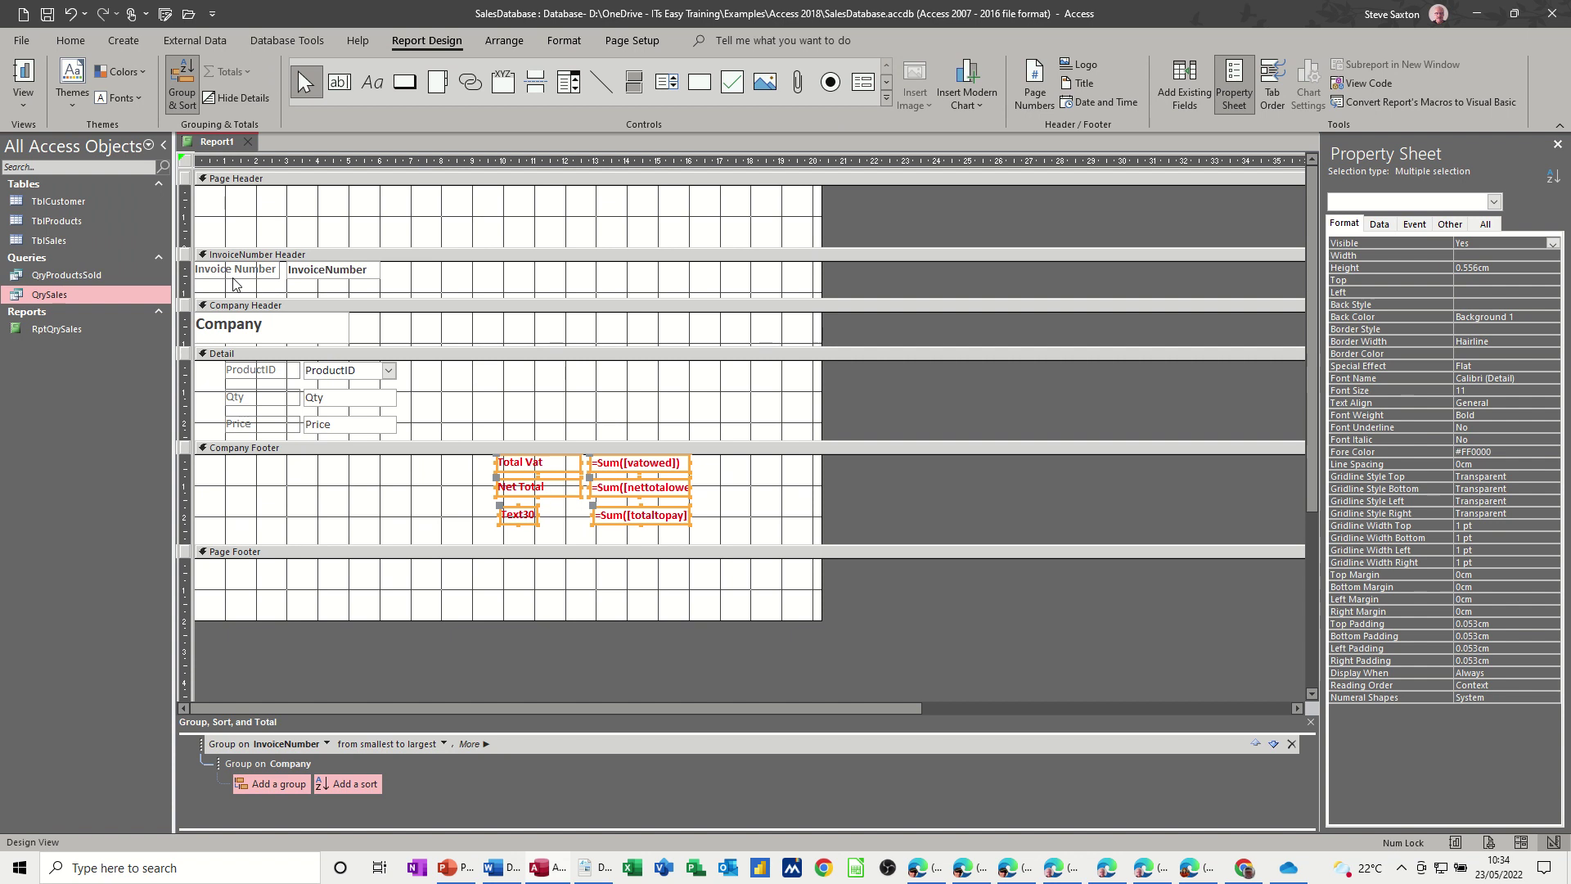
left_click(23, 78)
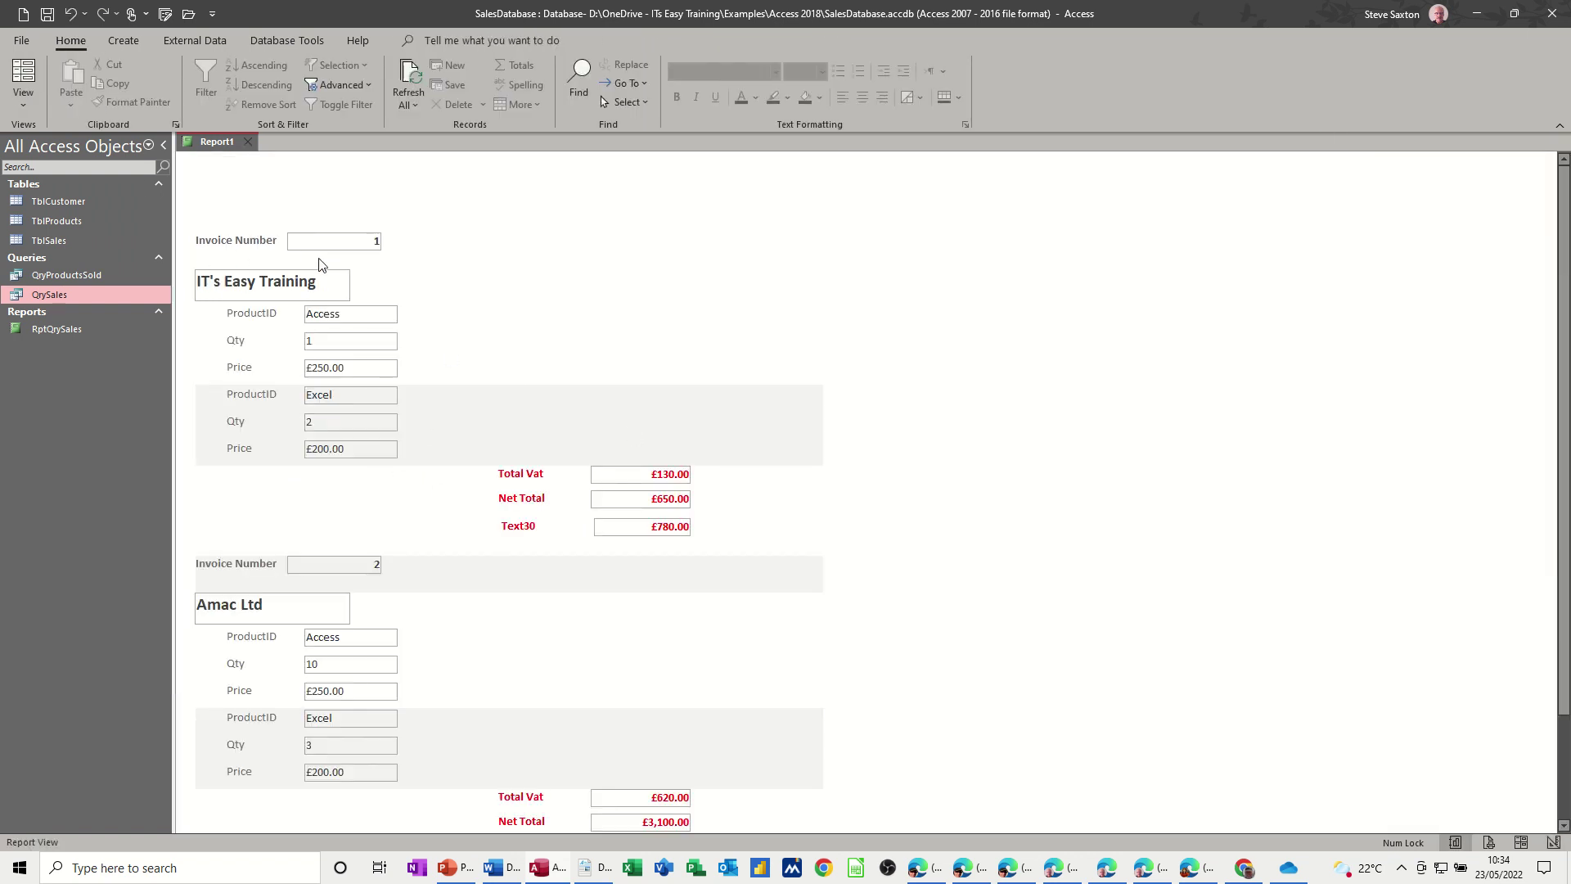
scroll(575, 680, "down", 3)
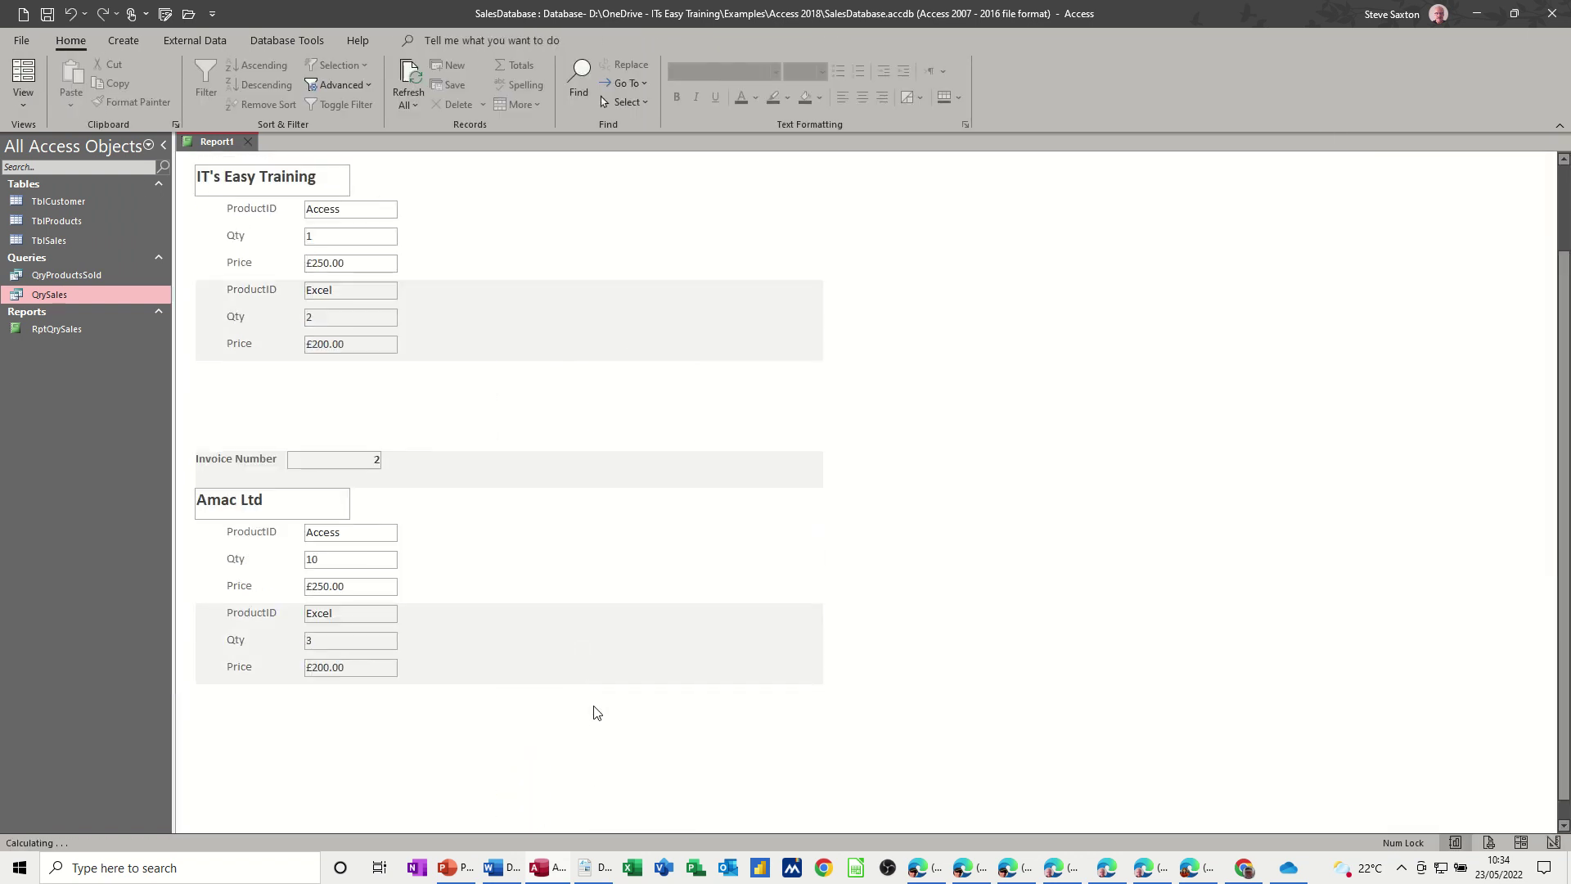
scroll(543, 555, "up", 3)
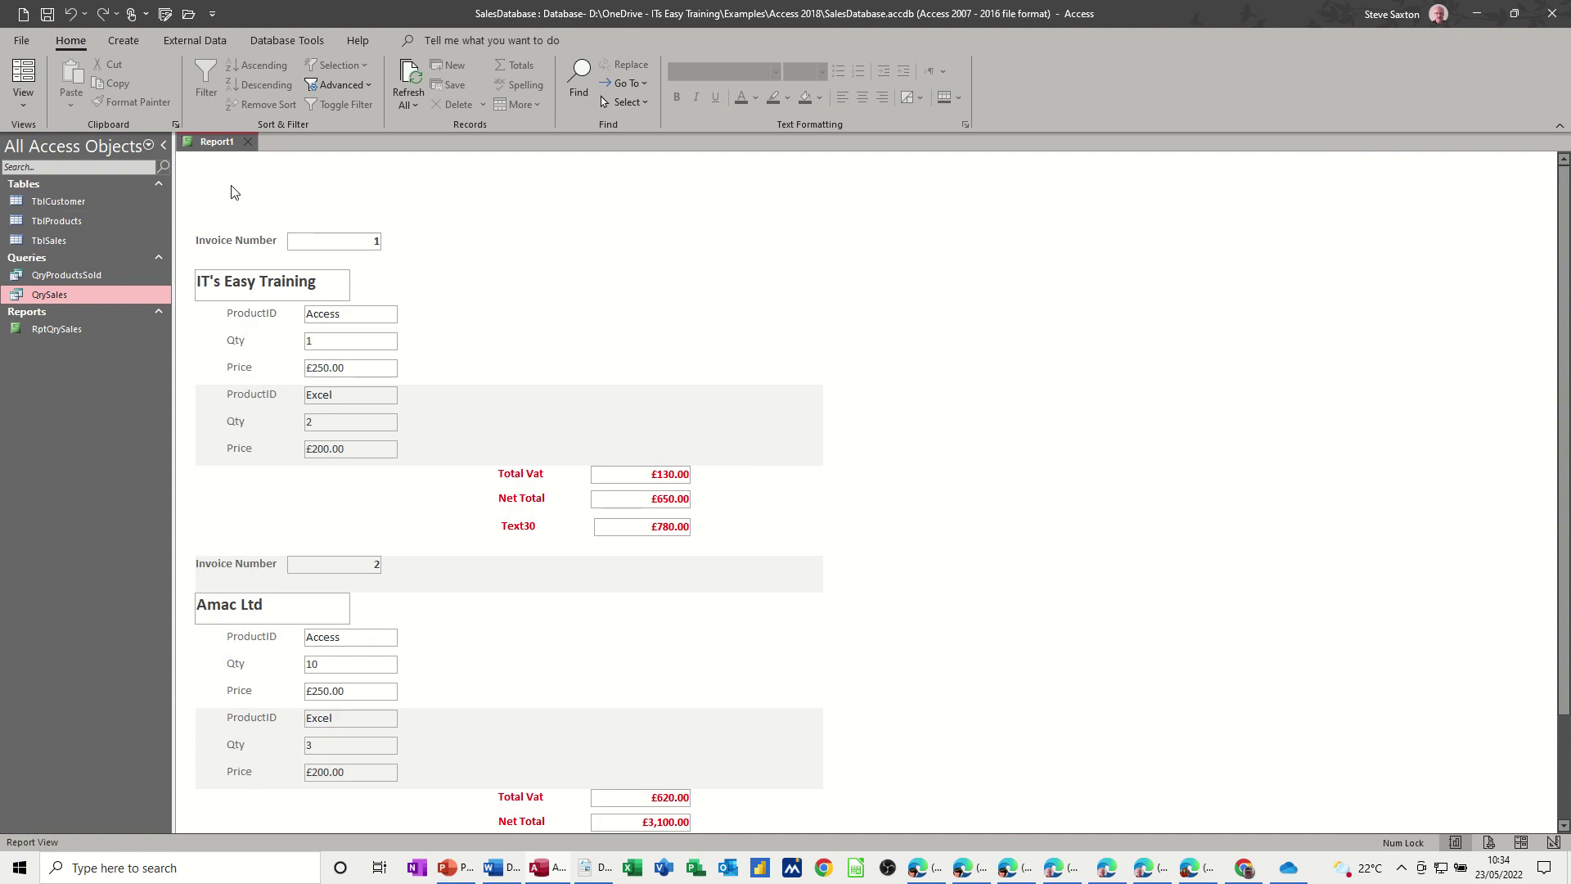
Step: Add Logo 2020.jpg as the report logo in a new Report Header and widen it to 15.16cm
left_click(25, 98)
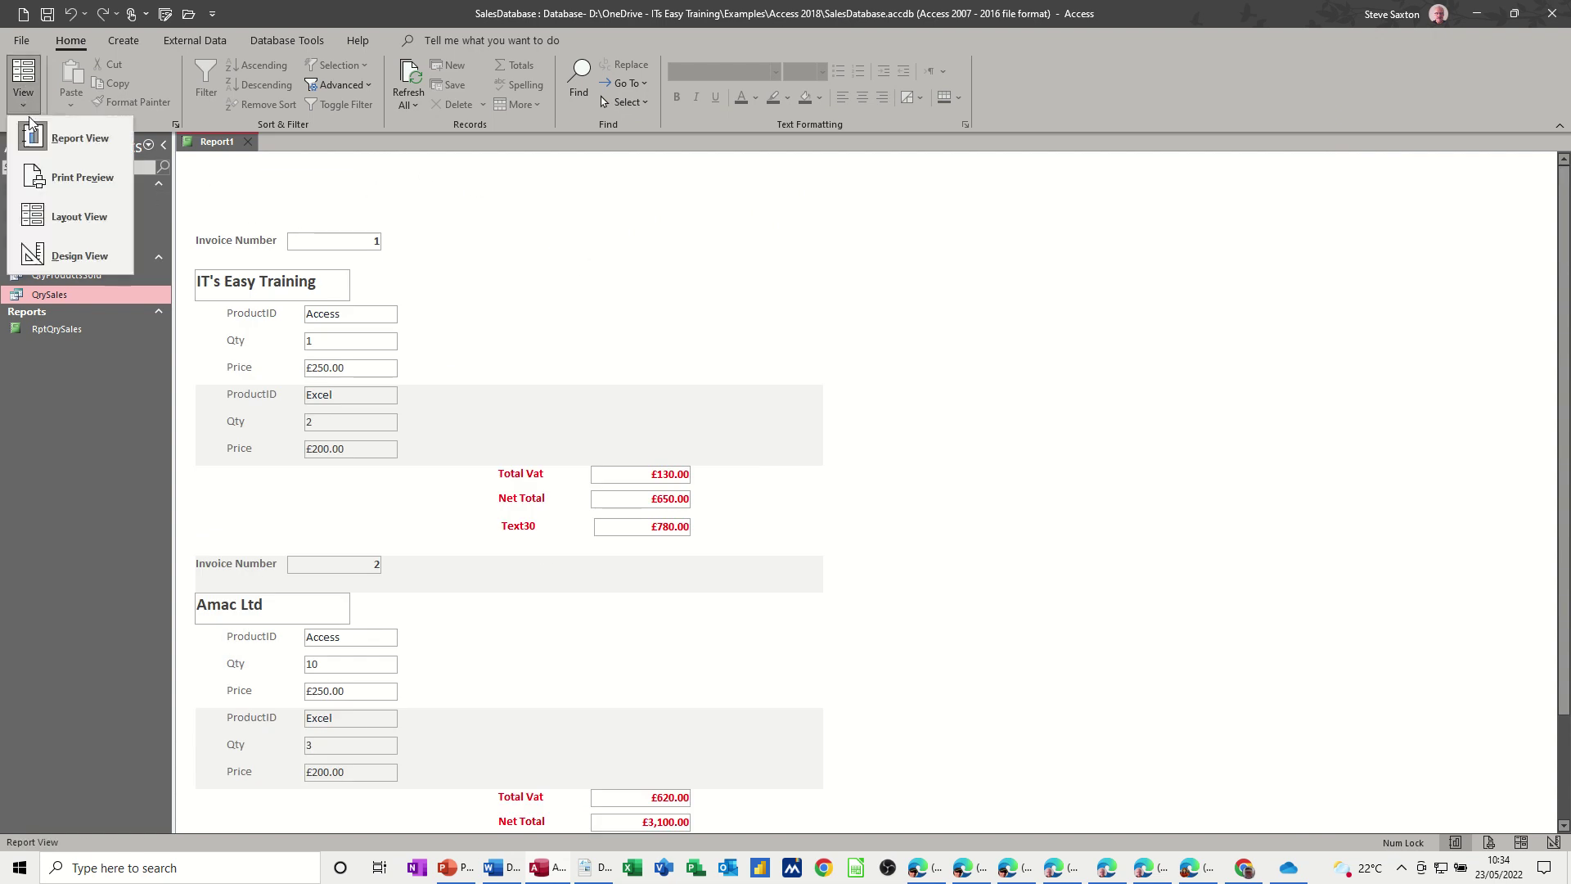
left_click(72, 254)
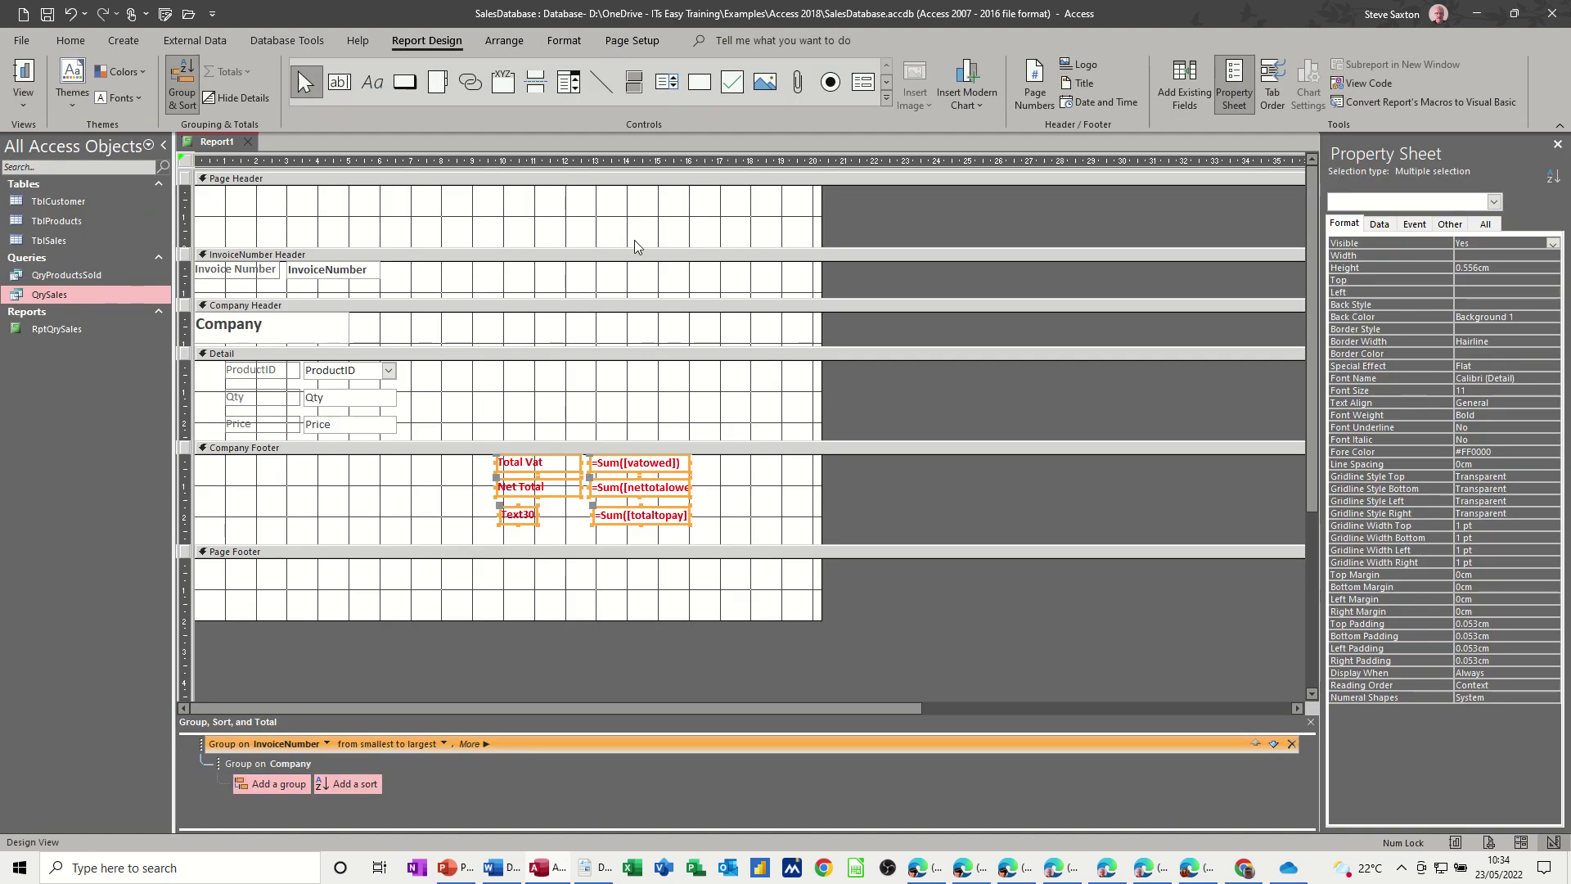
left_click(896, 178)
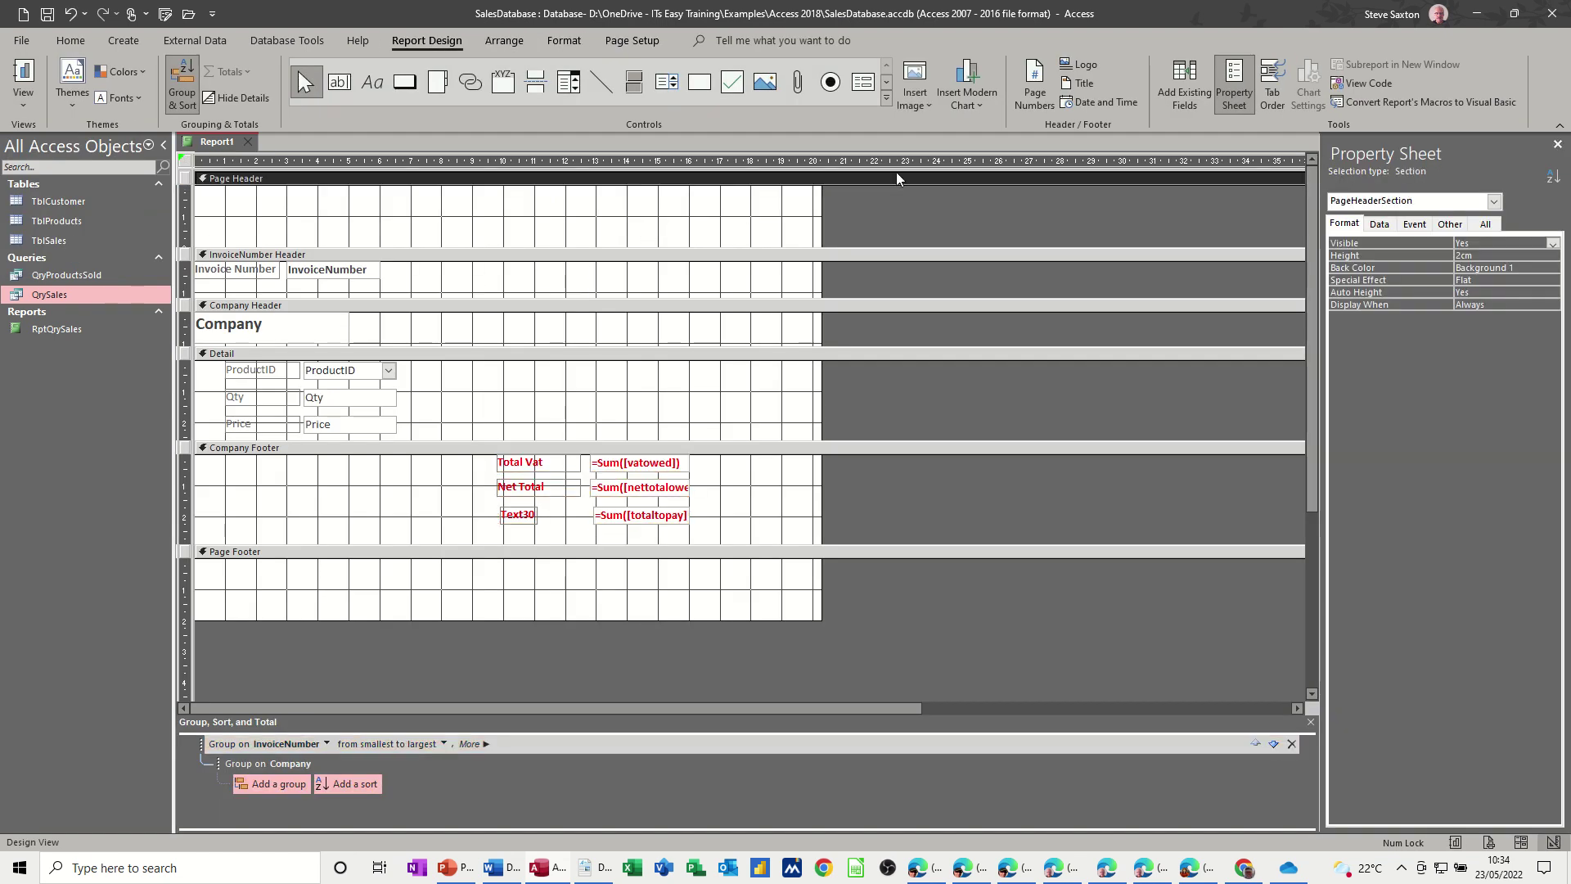
left_click(1072, 69)
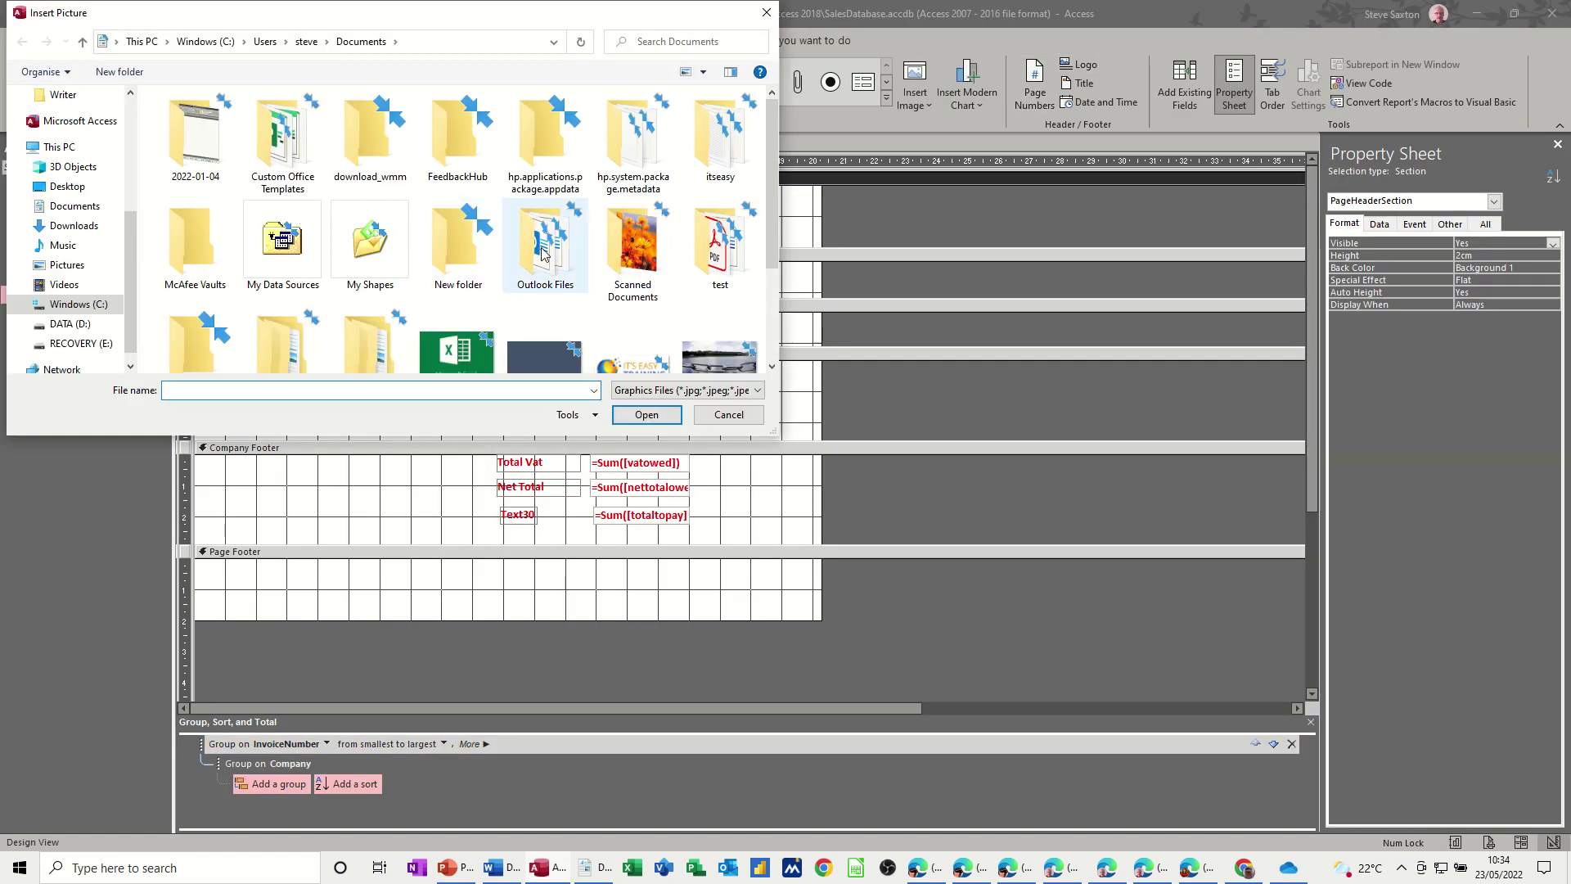
scroll(672, 317, "down", 1)
double_click(639, 335)
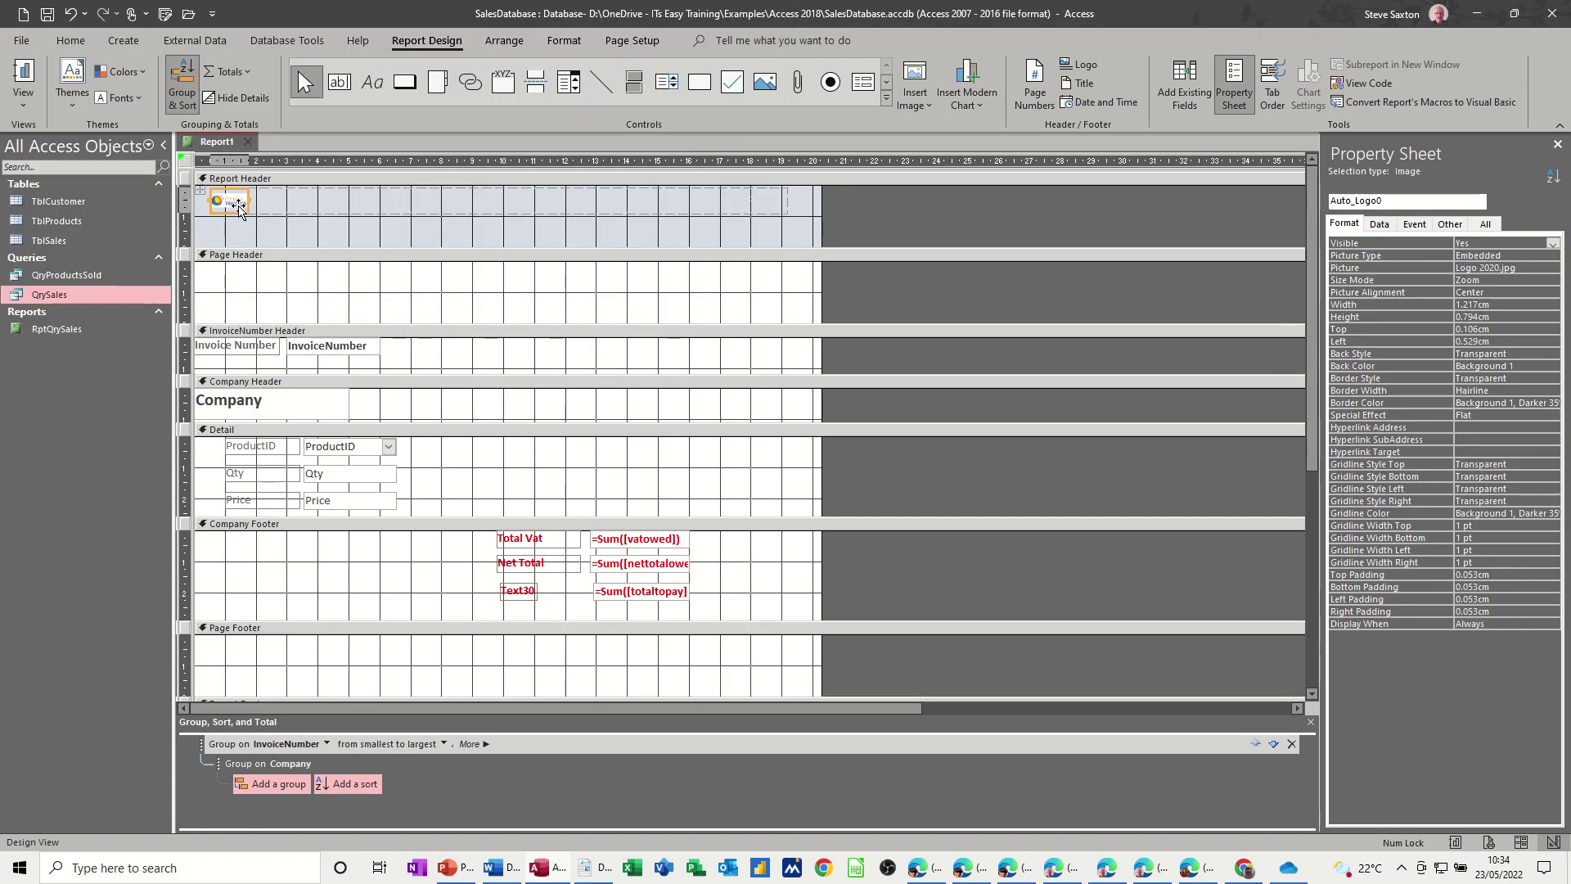
left_click_drag(248, 212, 586, 216)
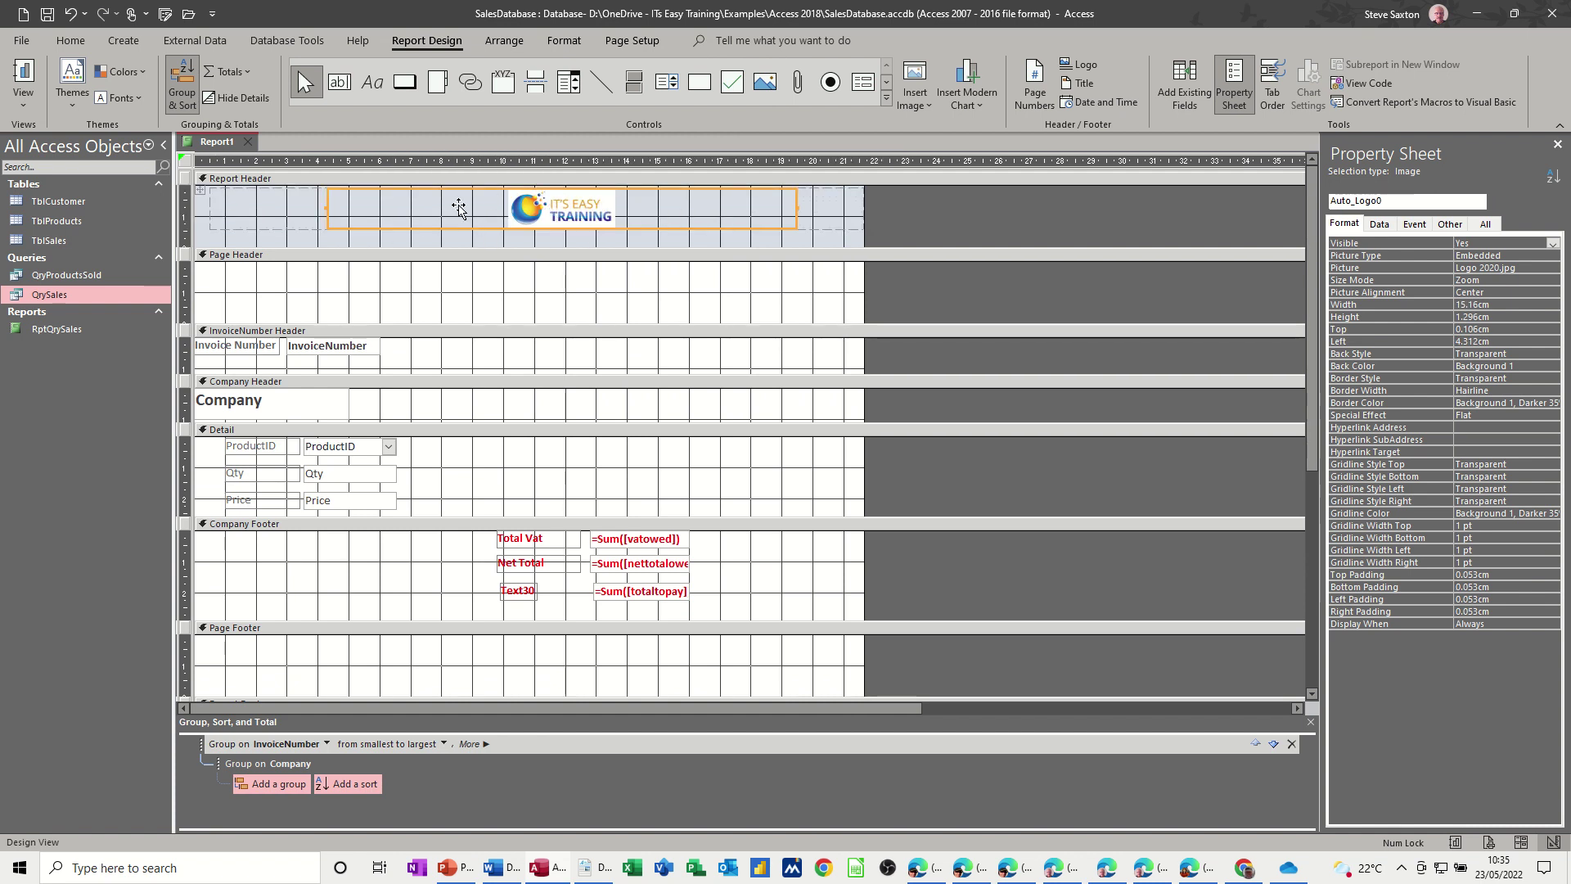
Step: Remove the logo from its layout, resize and move it, then delete it from the Report Header
left_click(504, 41)
left_click(140, 98)
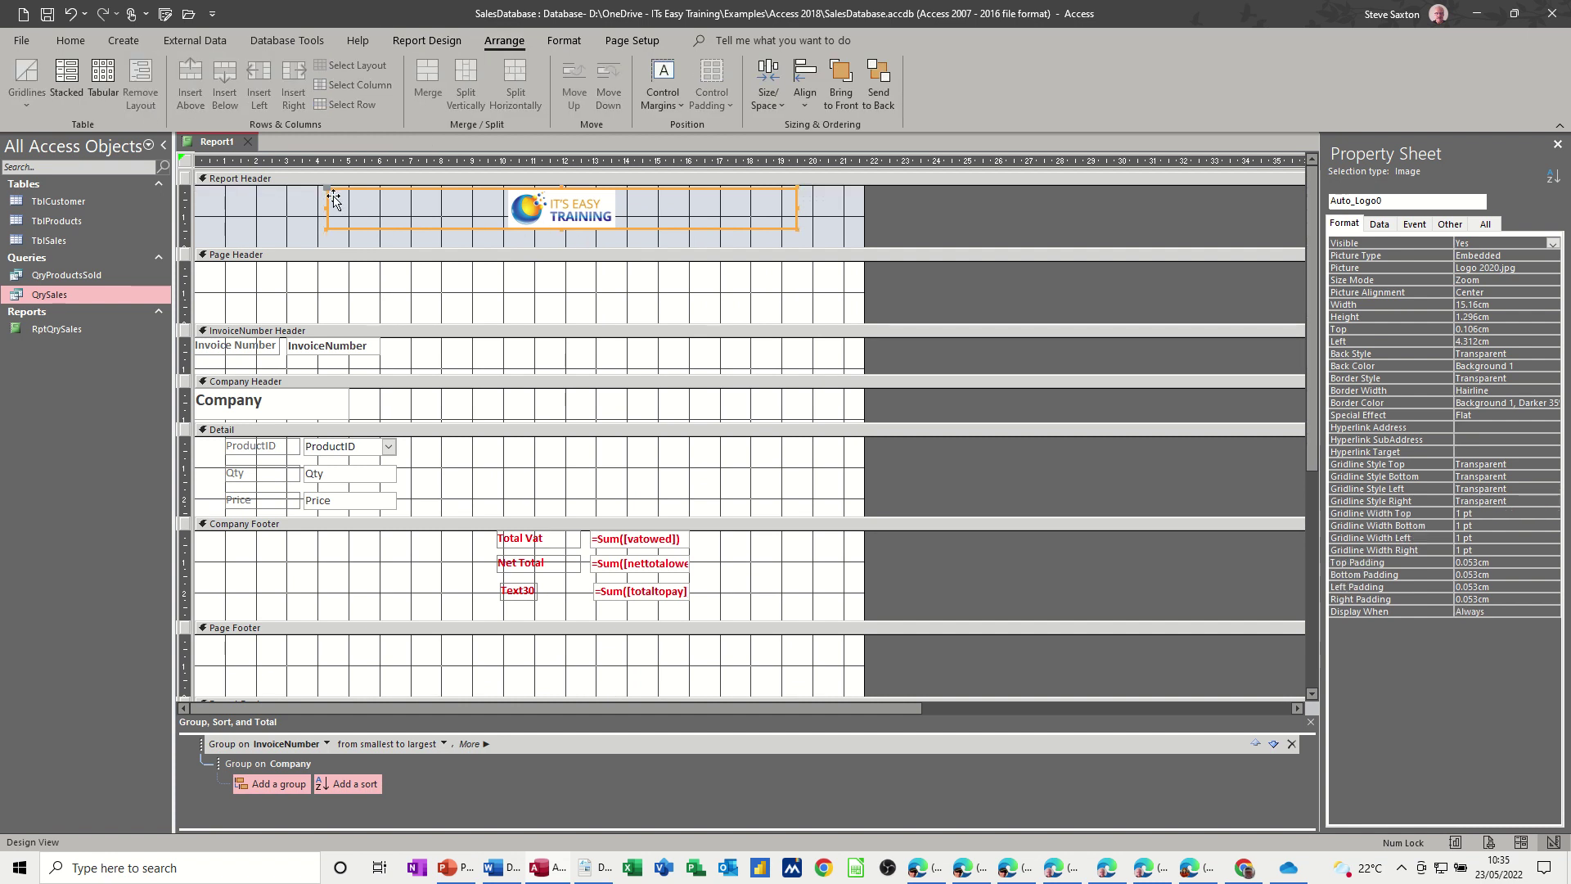
left_click_drag(793, 227, 653, 223)
left_click_drag(513, 211, 754, 210)
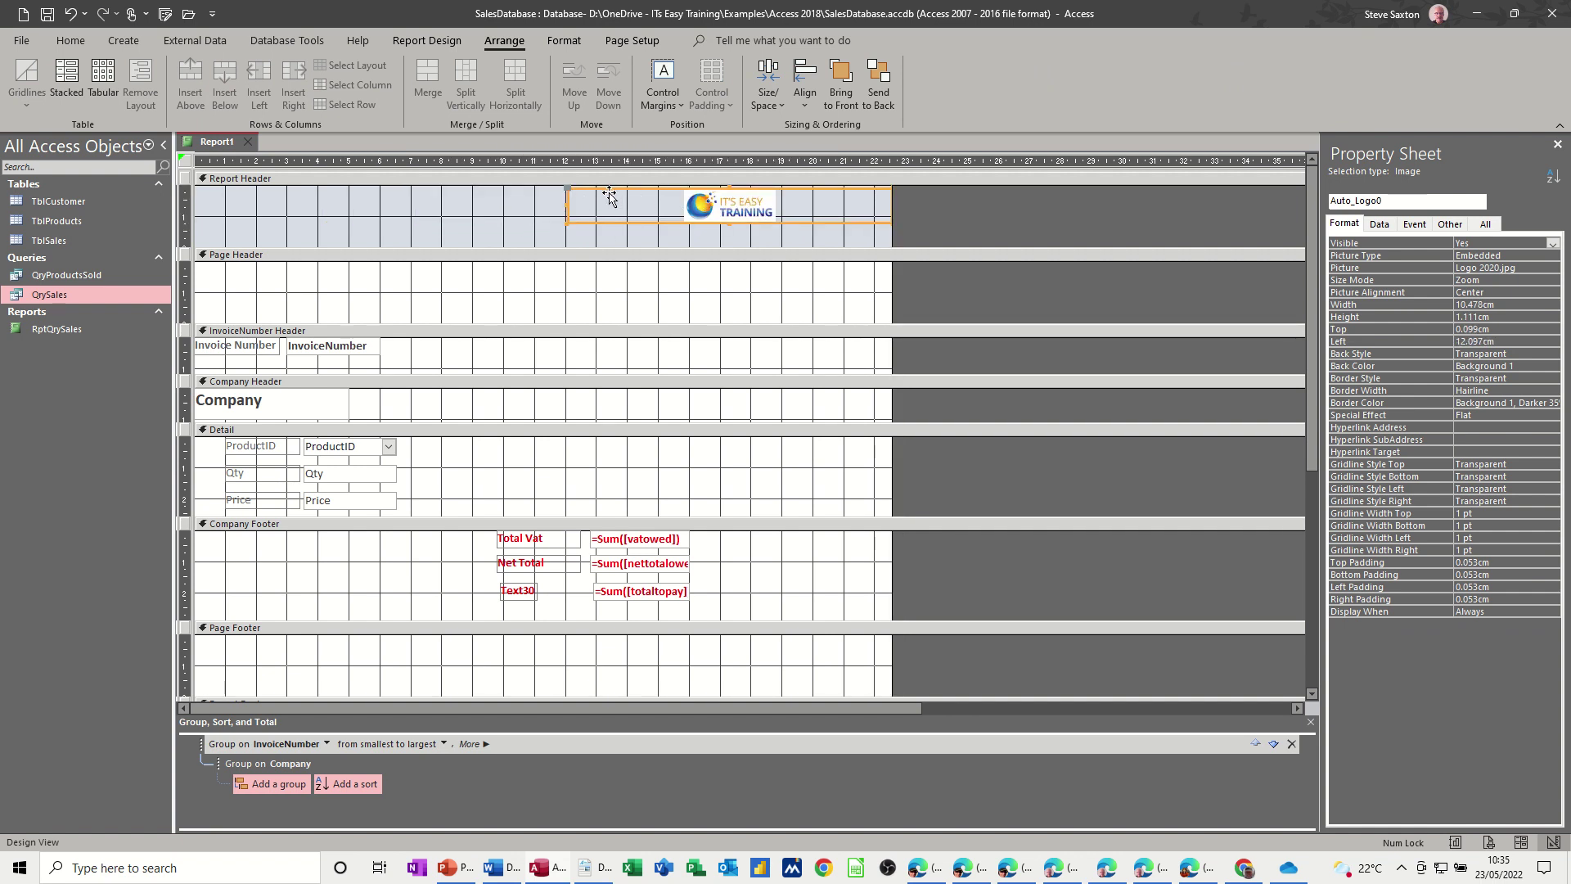
key("Delete")
left_click(717, 205)
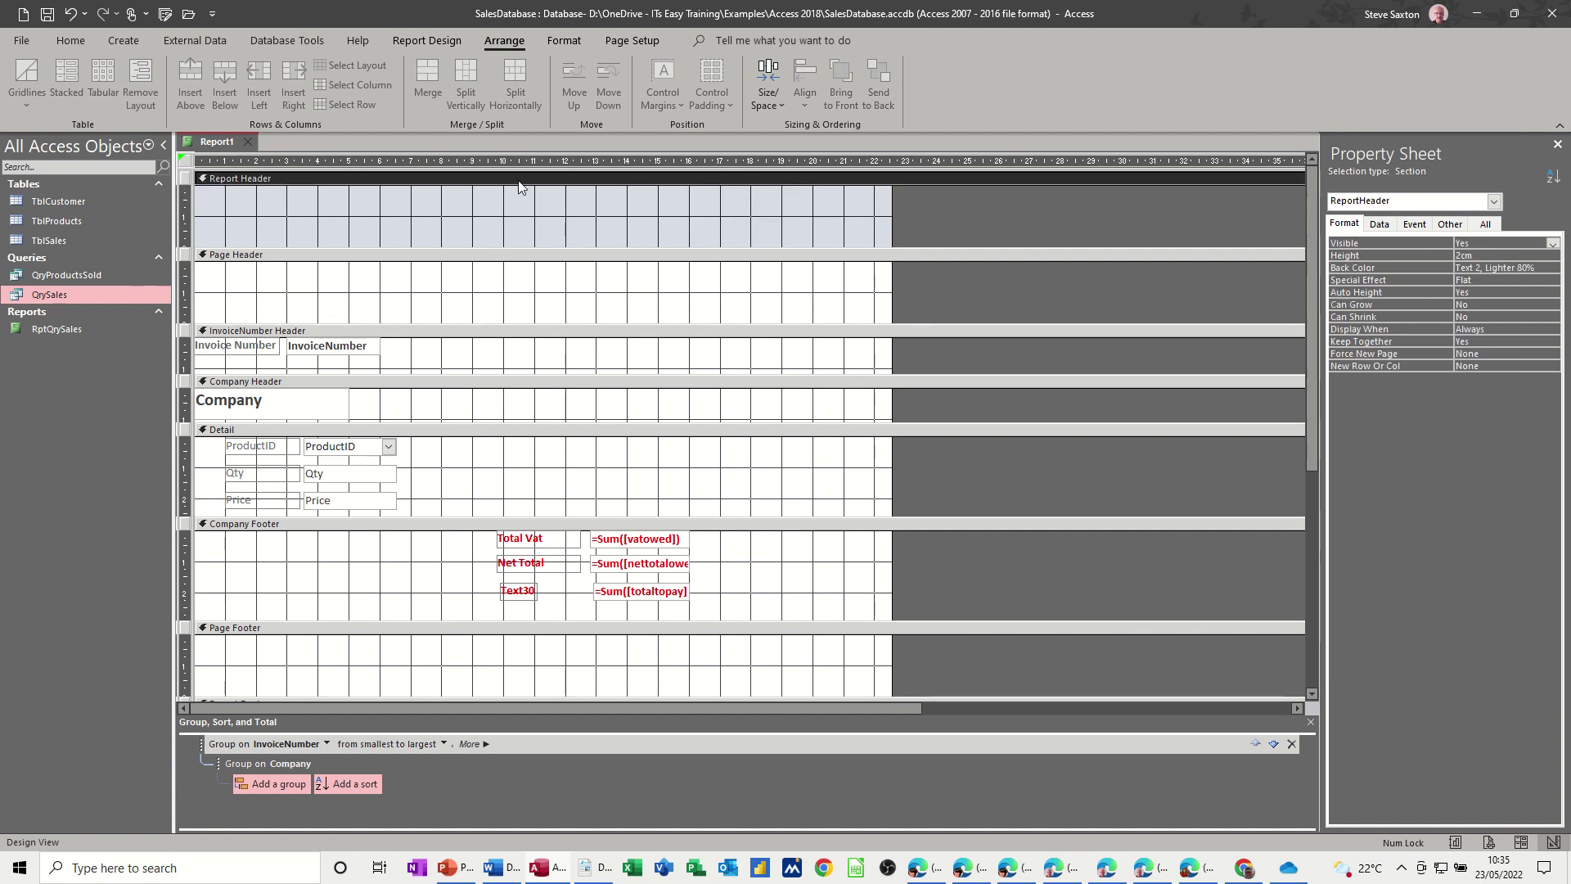
Step: Insert Logo 2020.jpg as an image drawn in the Report Header
left_click(431, 43)
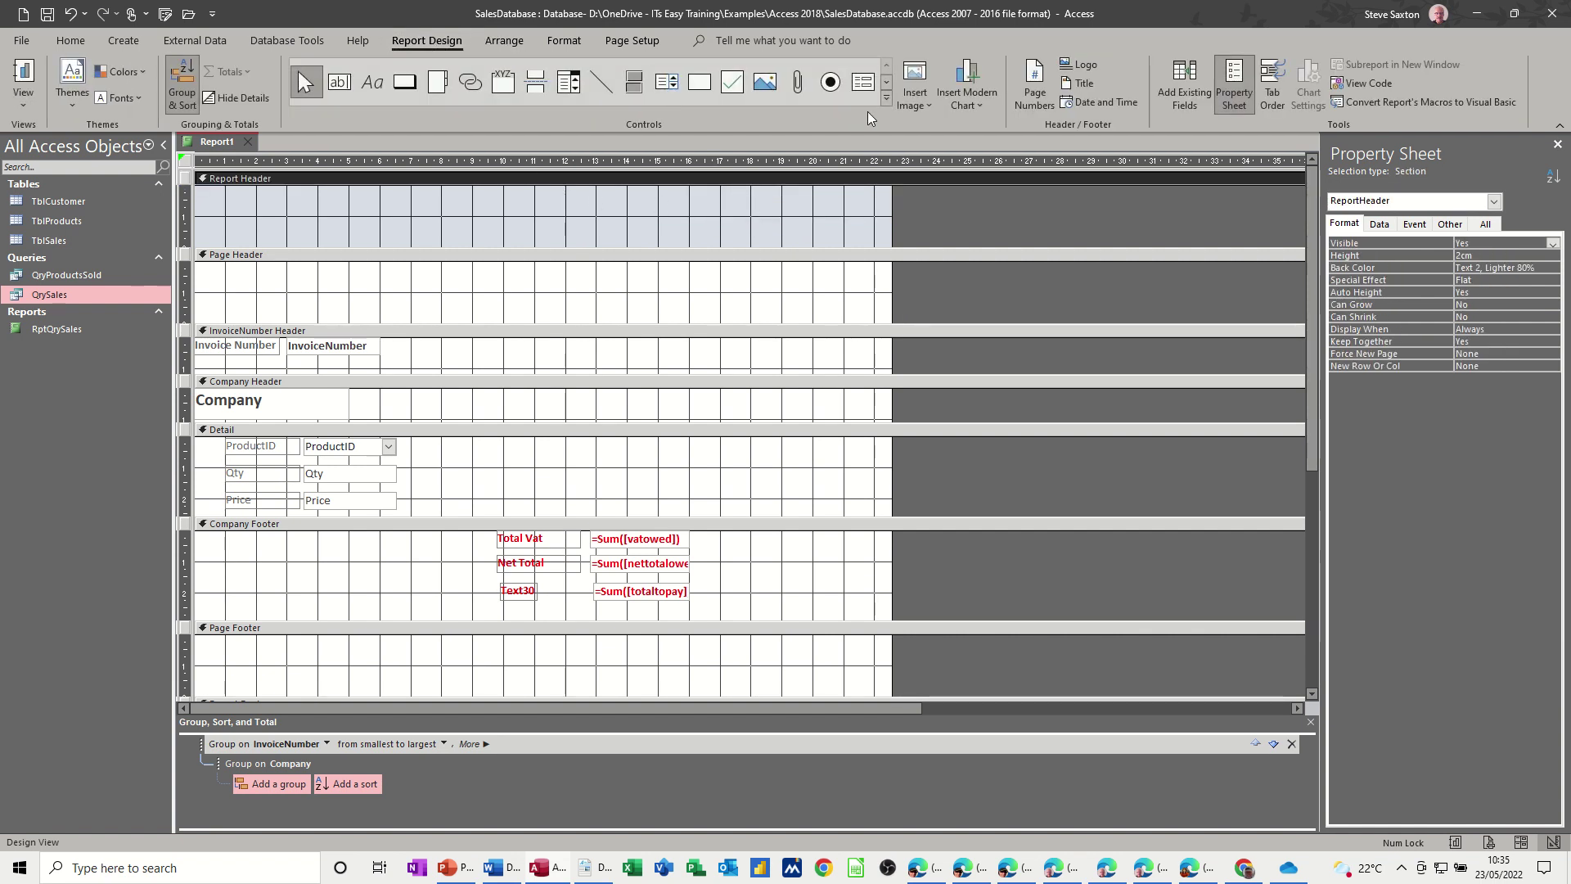
left_click(915, 99)
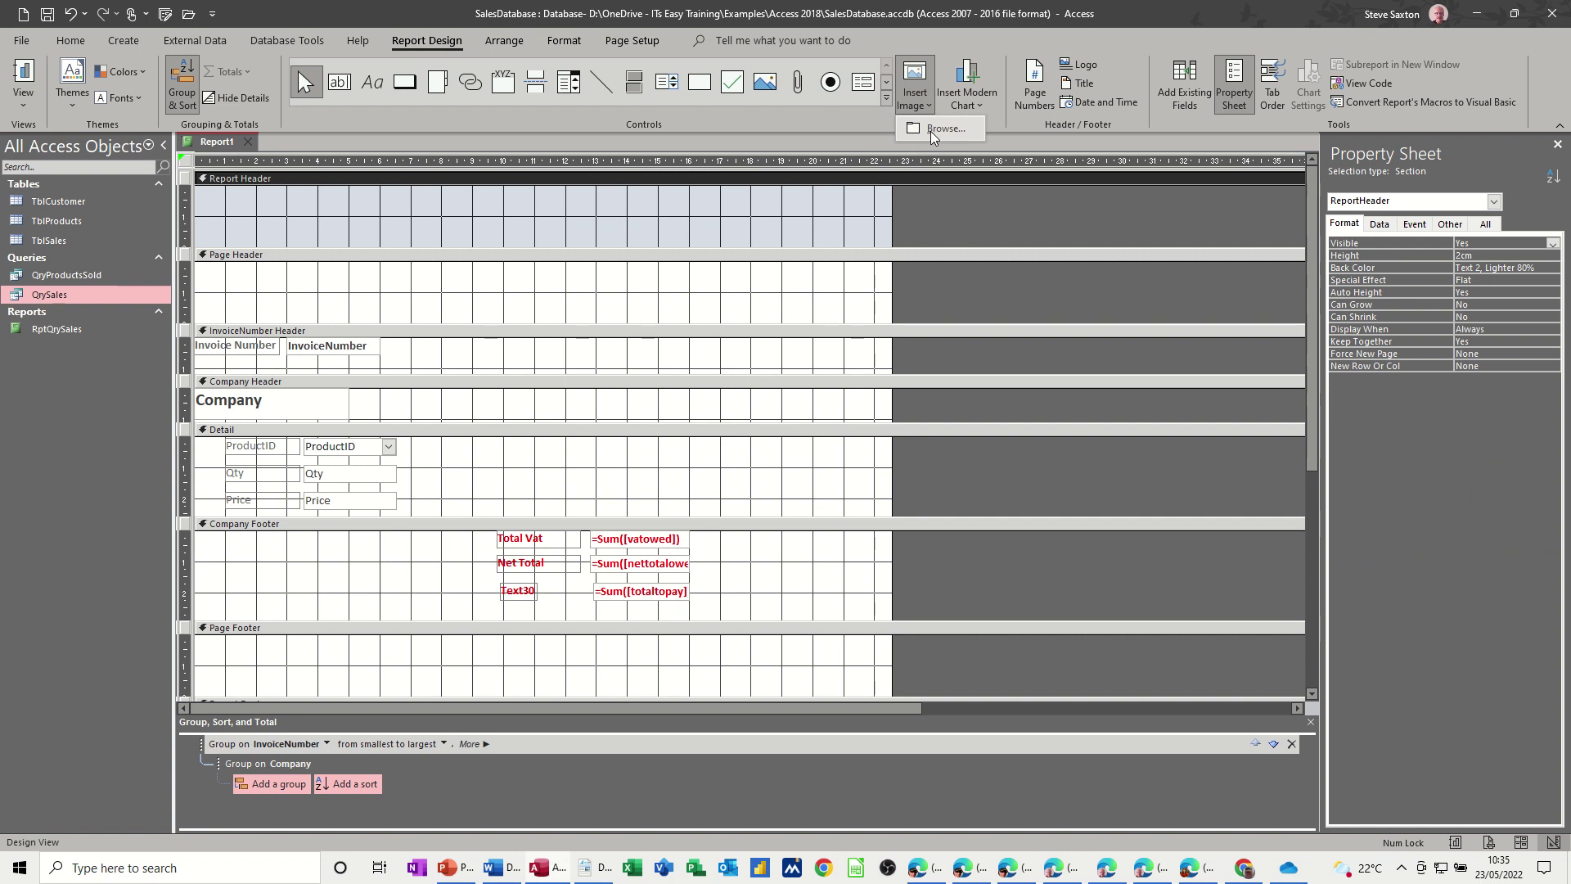
left_click(930, 131)
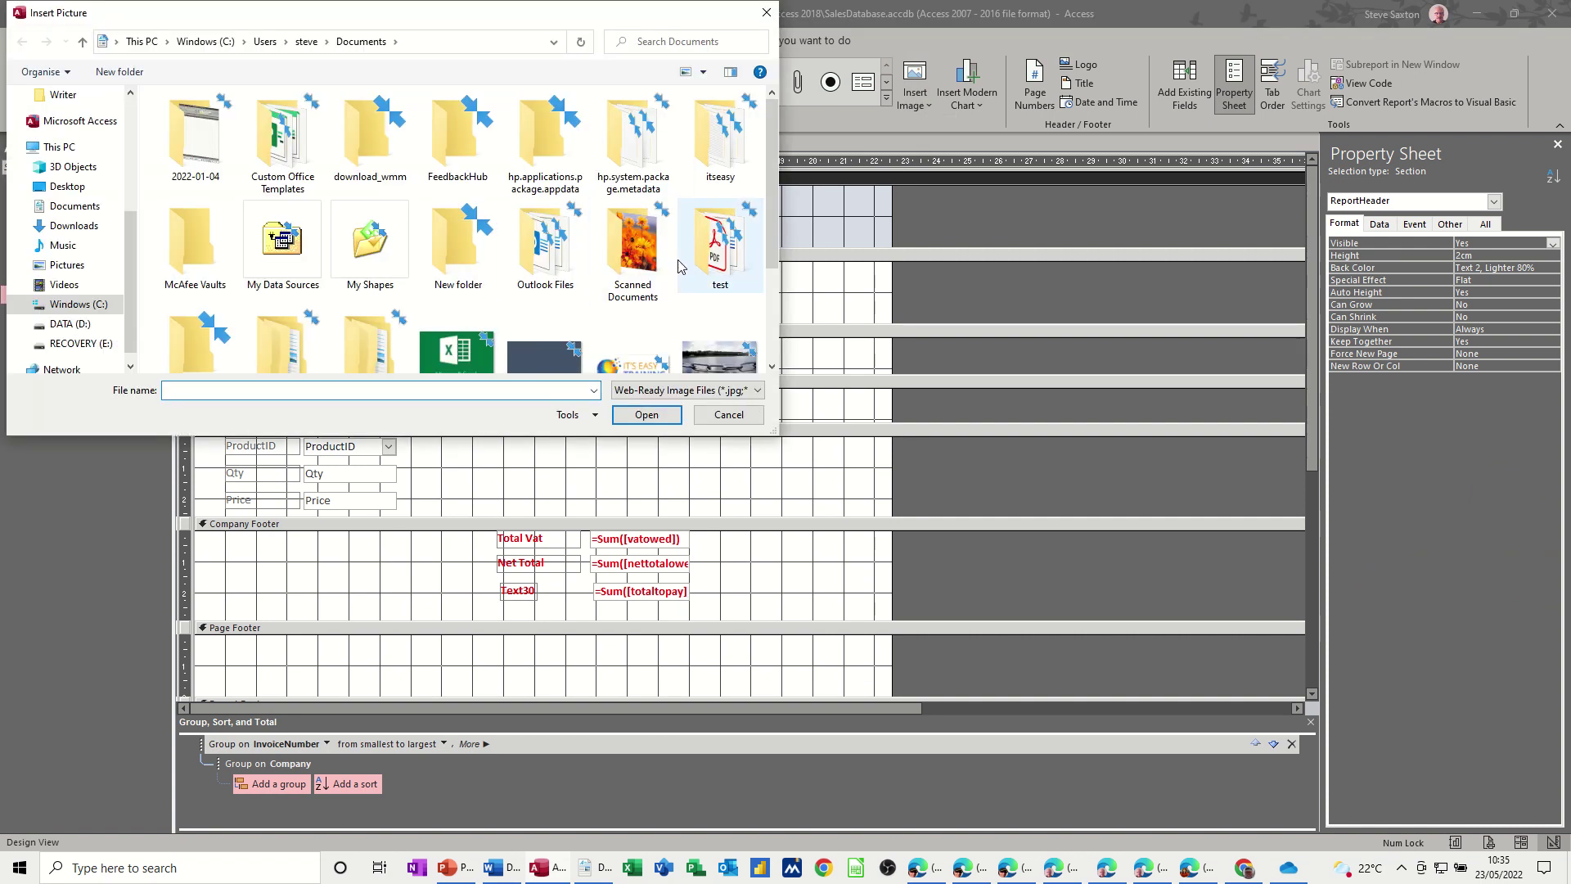
scroll(683, 268, "down", 2)
double_click(632, 237)
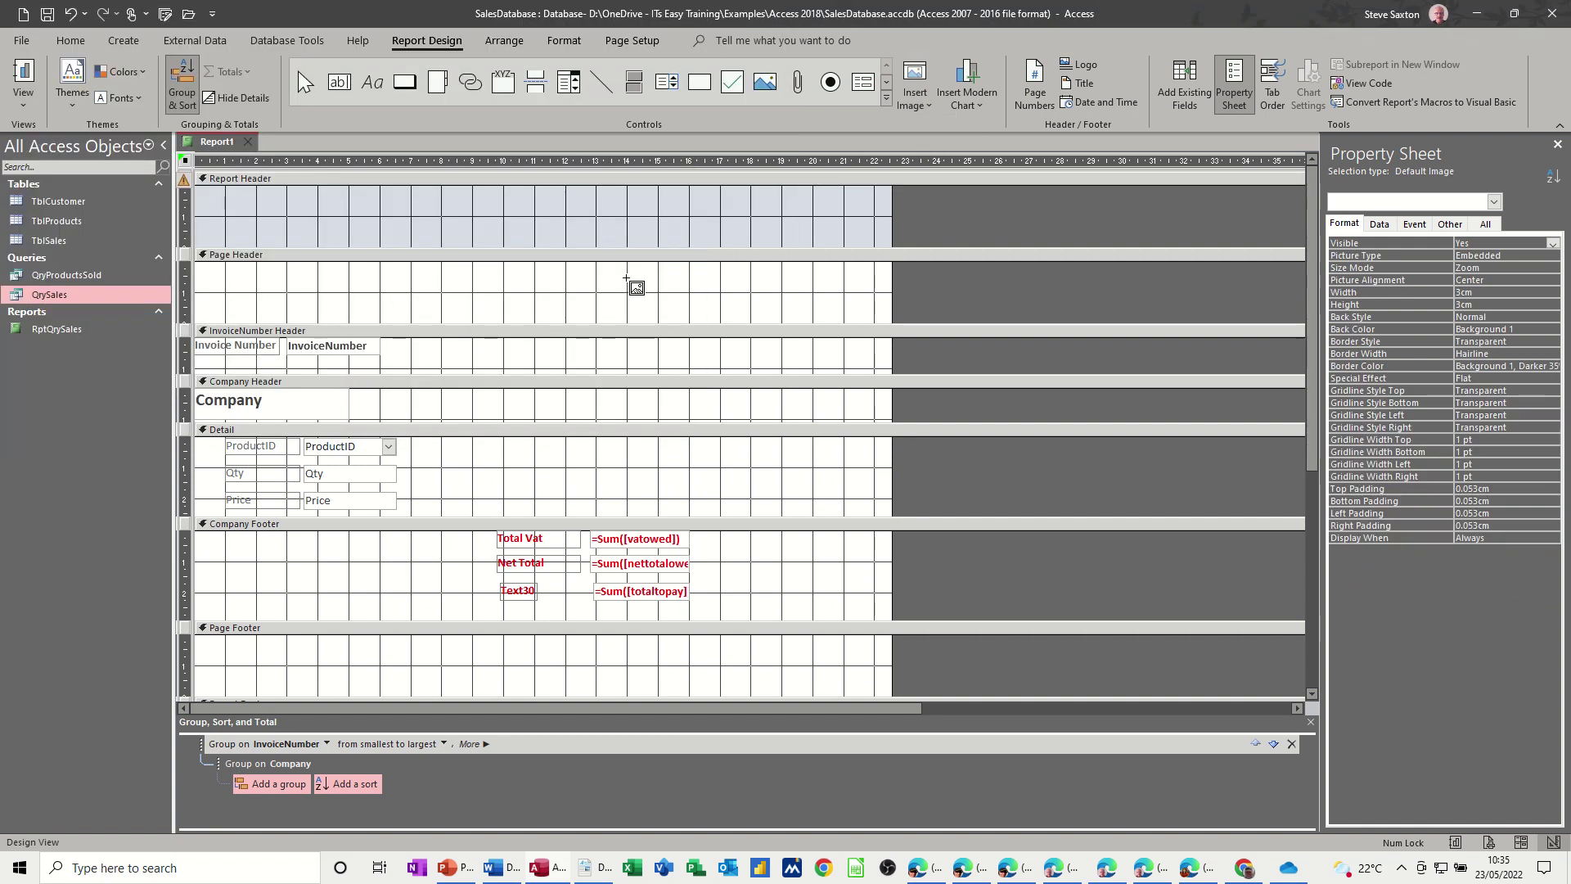
mouse_move(657, 193)
left_mouse_down()
mouse_move(747, 232)
mouse_move(852, 245)
mouse_move(708, 219)
left_mouse_up()
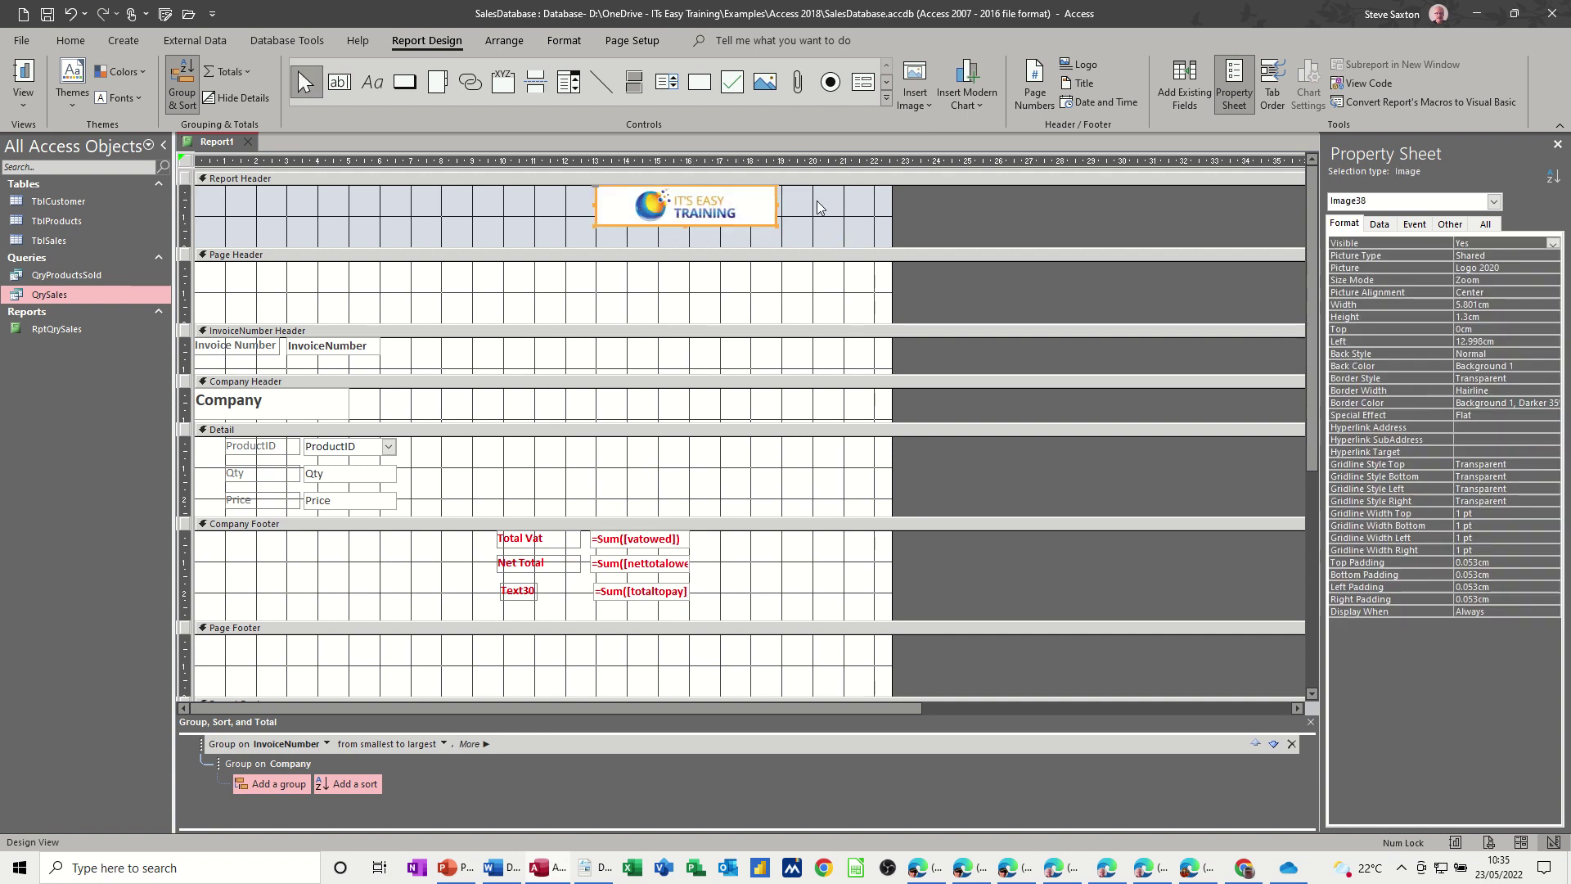
Step: Add the time and date, stack them beneath the logo, and preview in Report View
left_click(1088, 103)
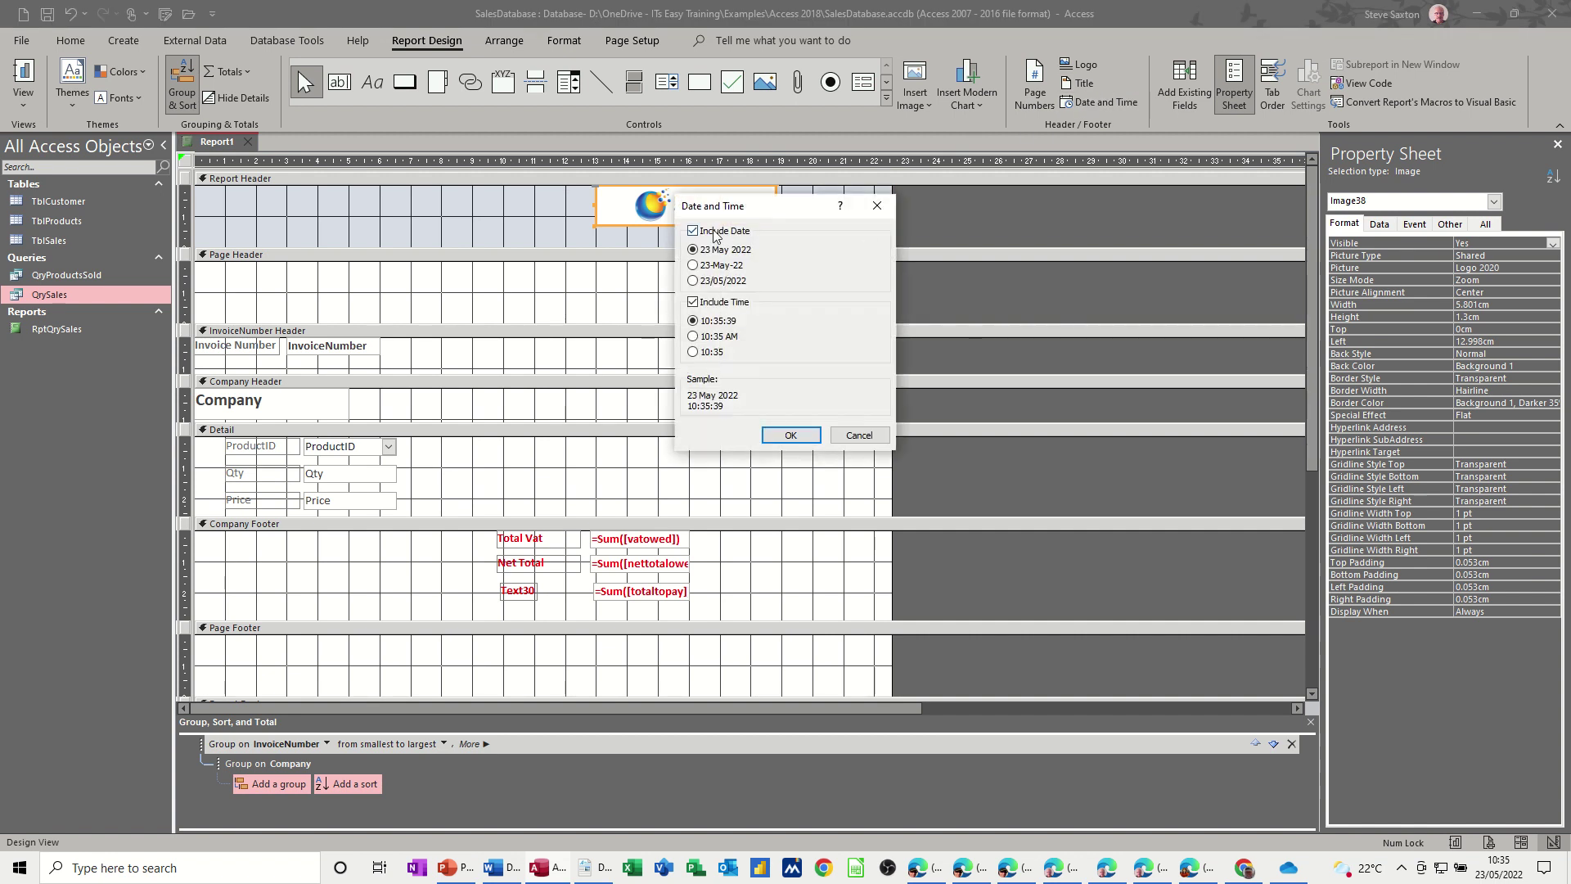
left_click(791, 434)
left_click(783, 212)
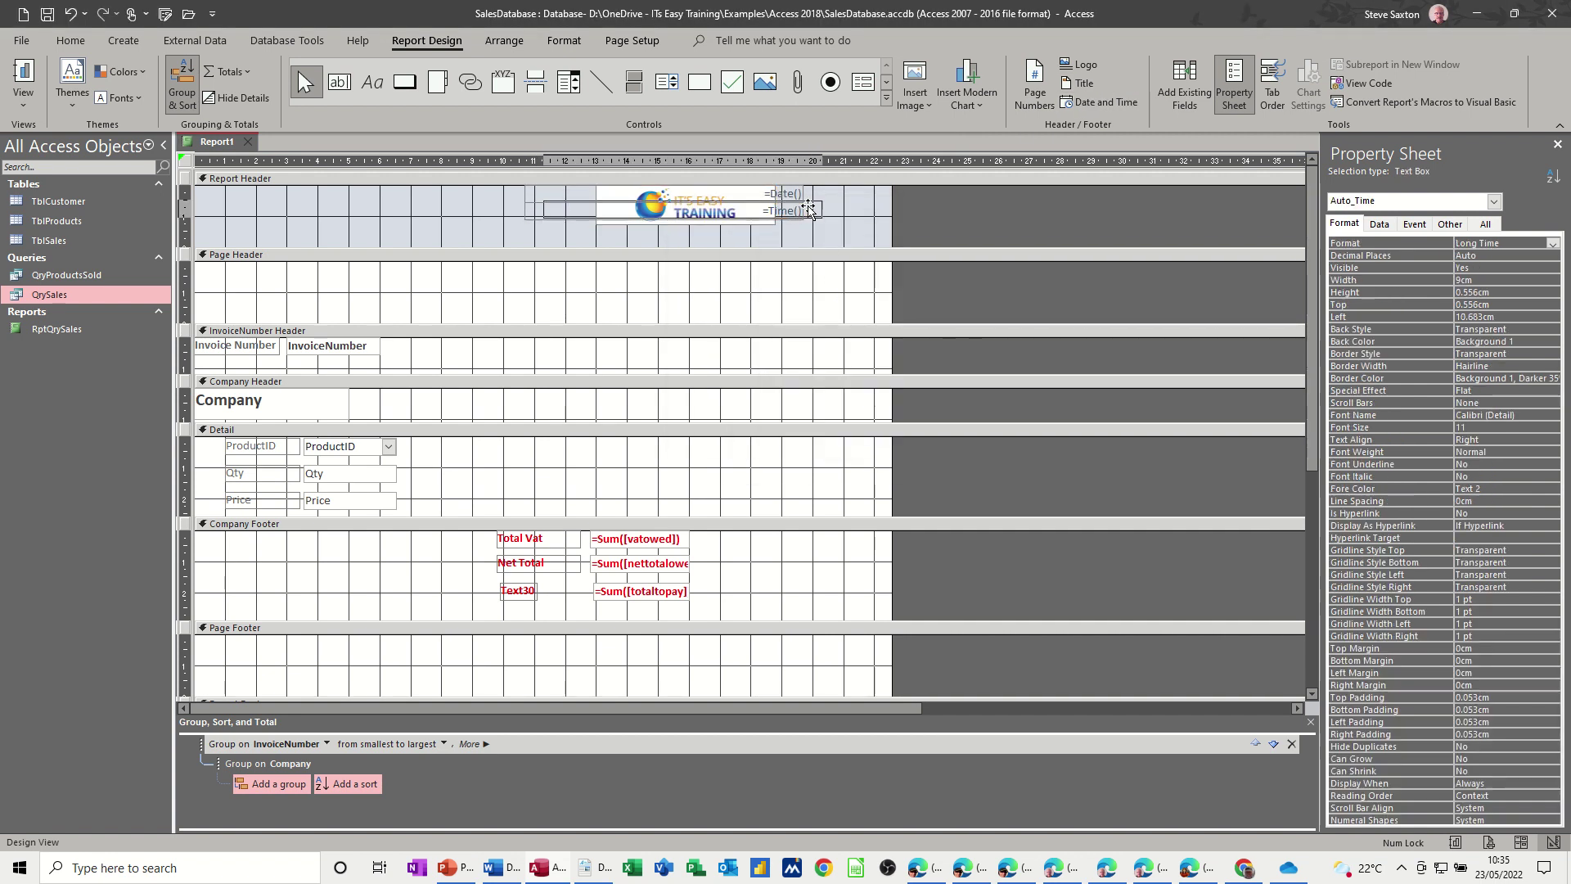
left_click_drag(790, 212, 831, 286)
left_click_drag(785, 194, 855, 258)
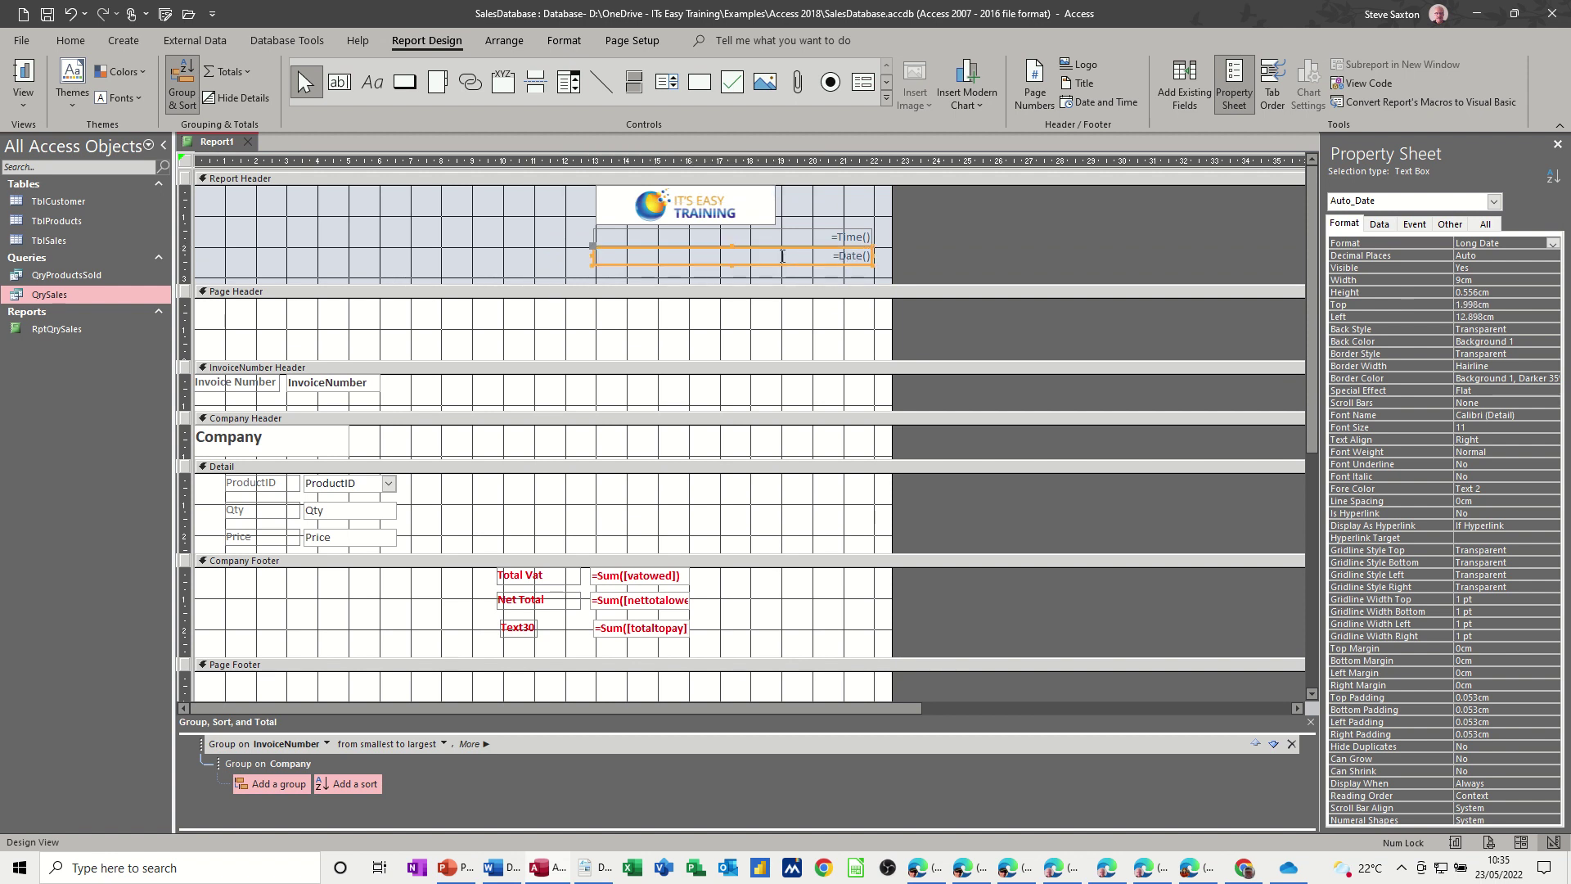
left_click(23, 78)
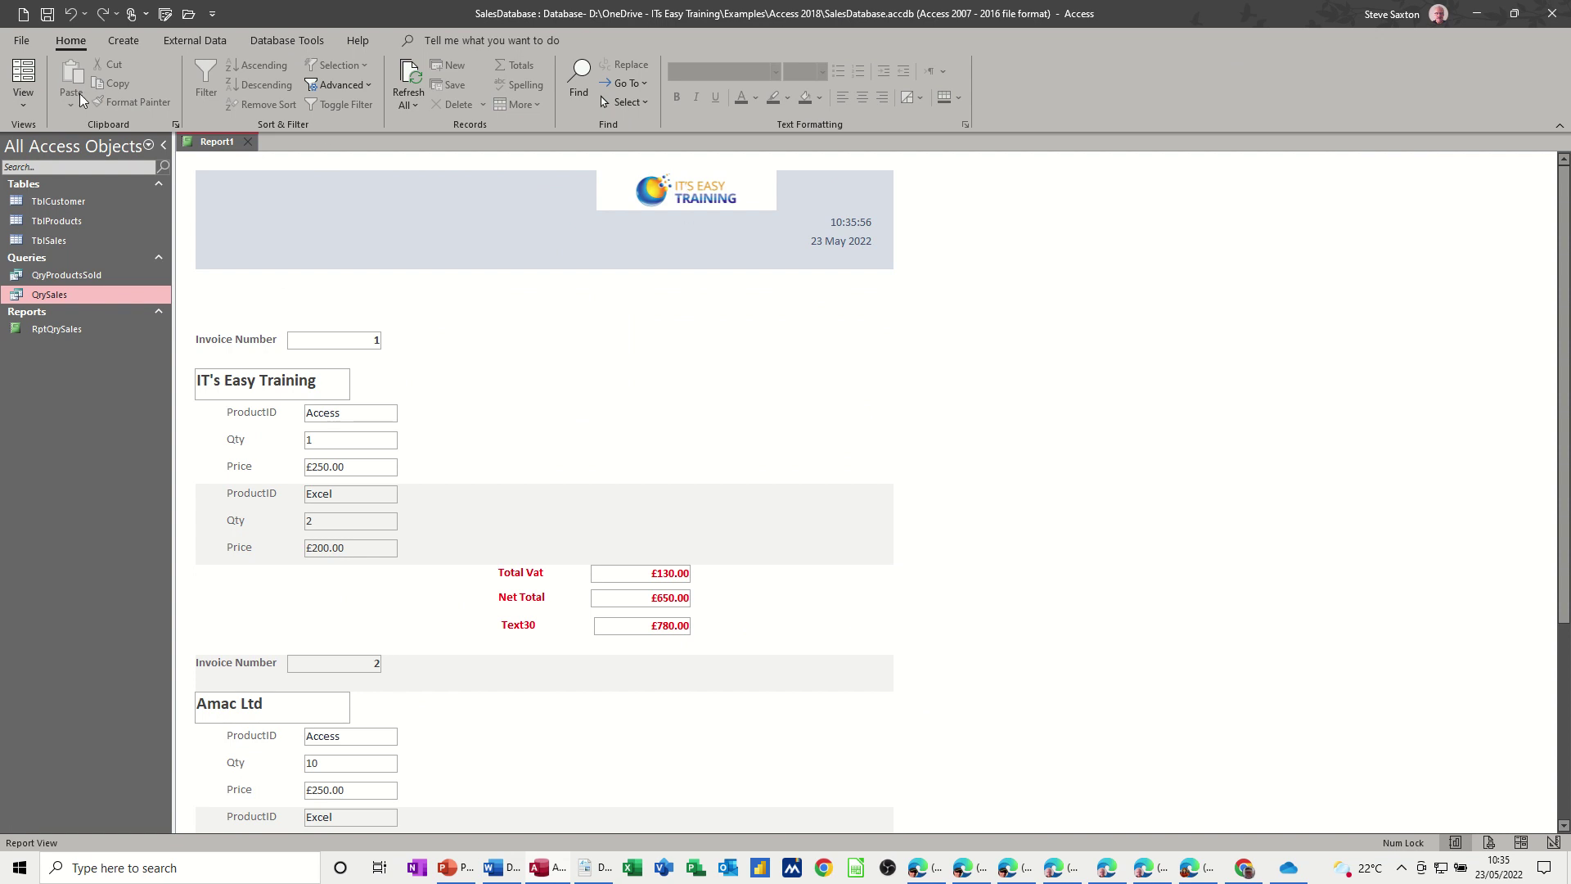
Step: Set the Report Header background colour to white
left_click(15, 102)
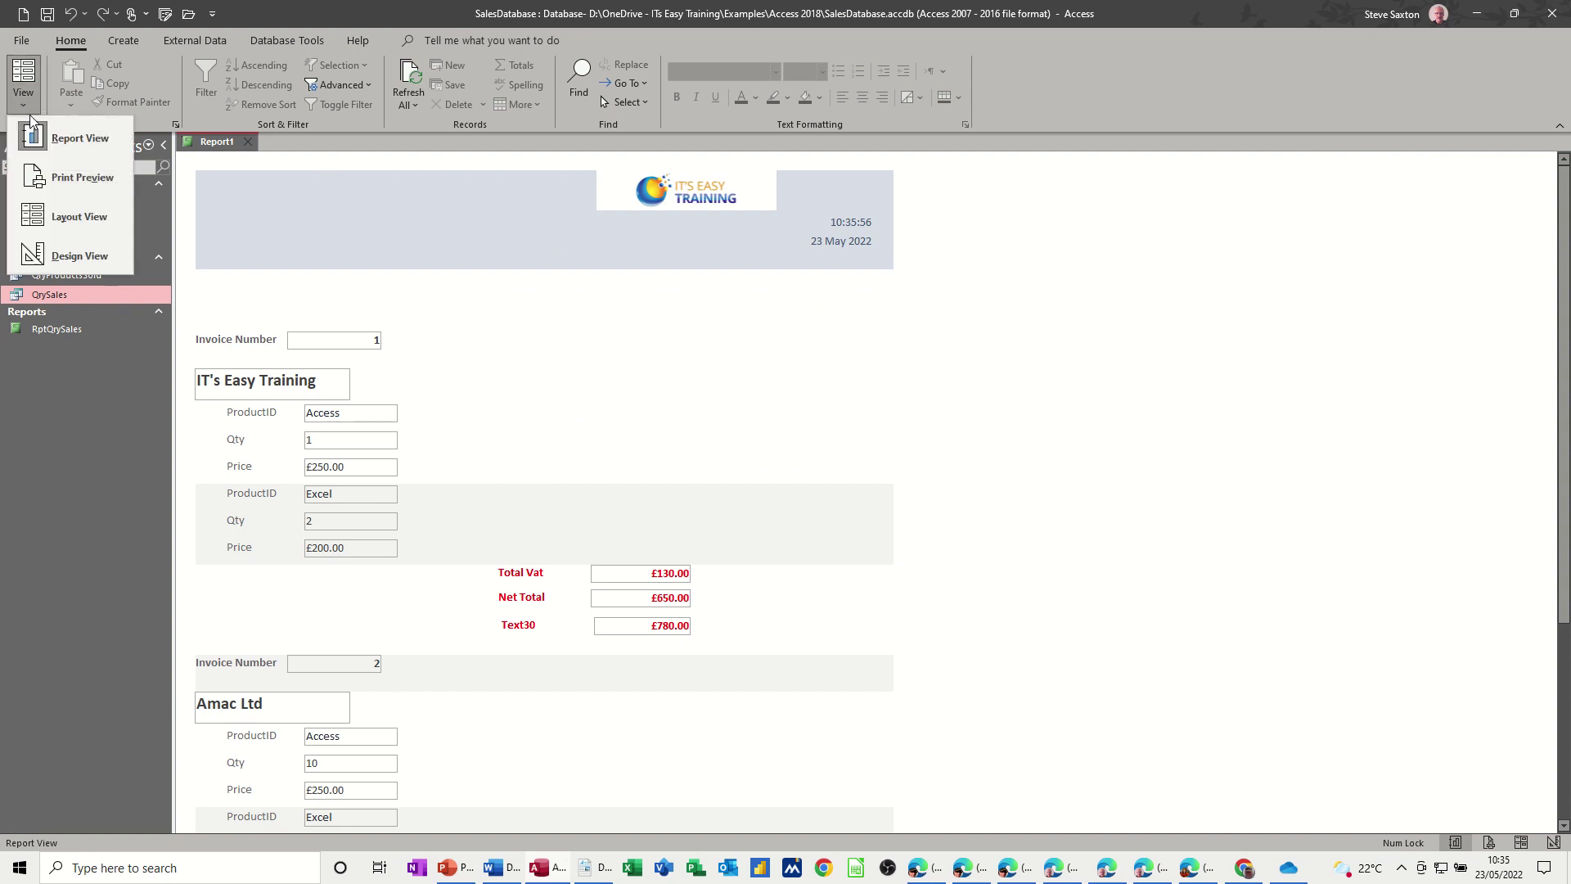
left_click(62, 250)
left_click(450, 211)
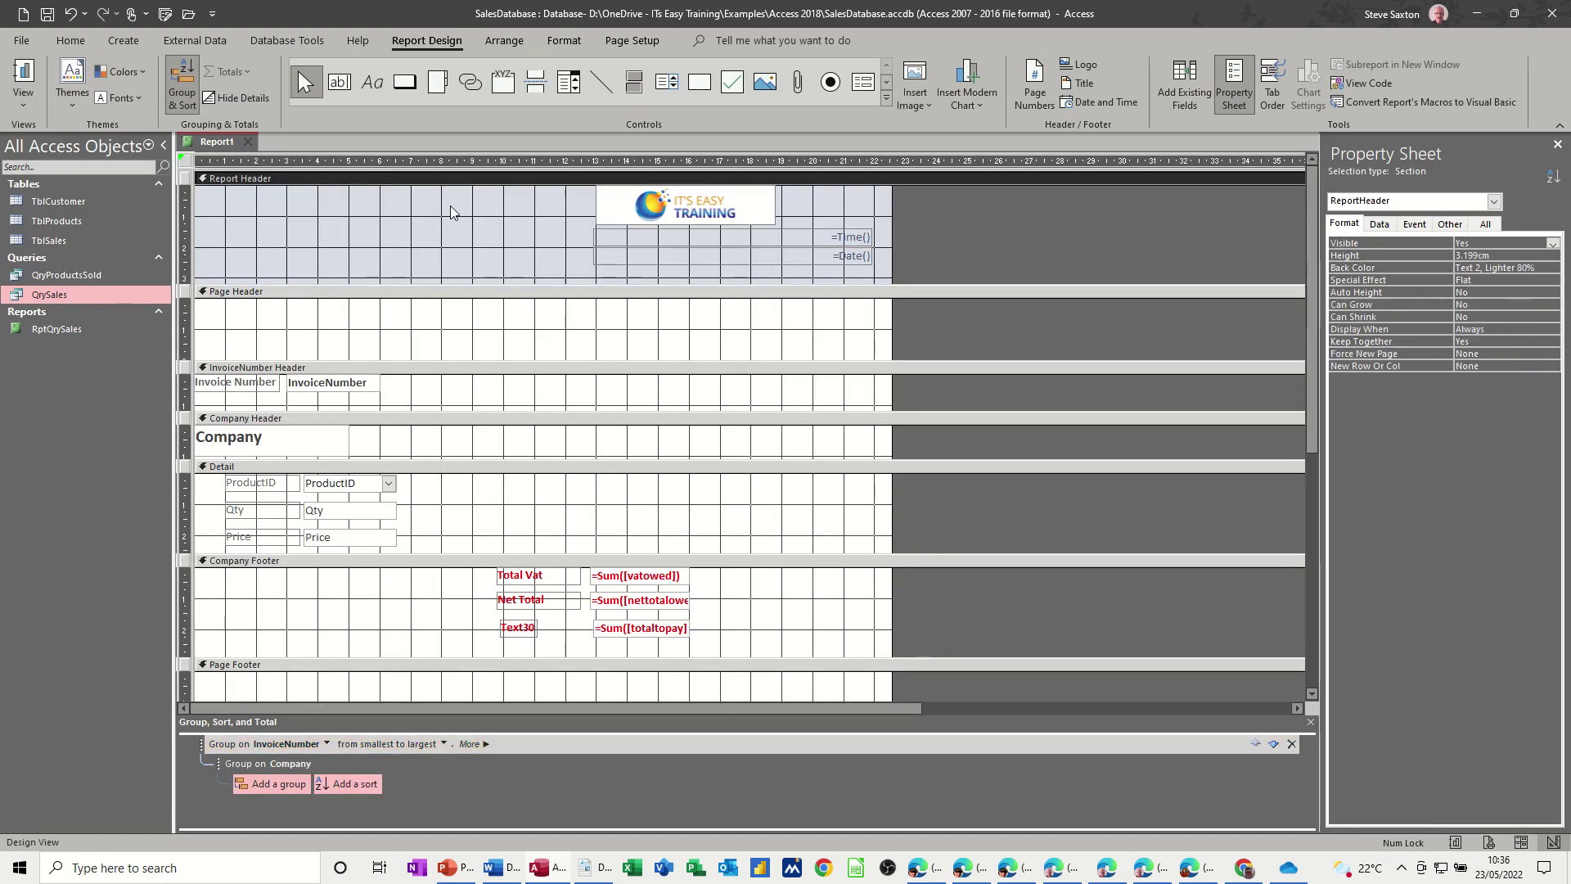
left_click(569, 38)
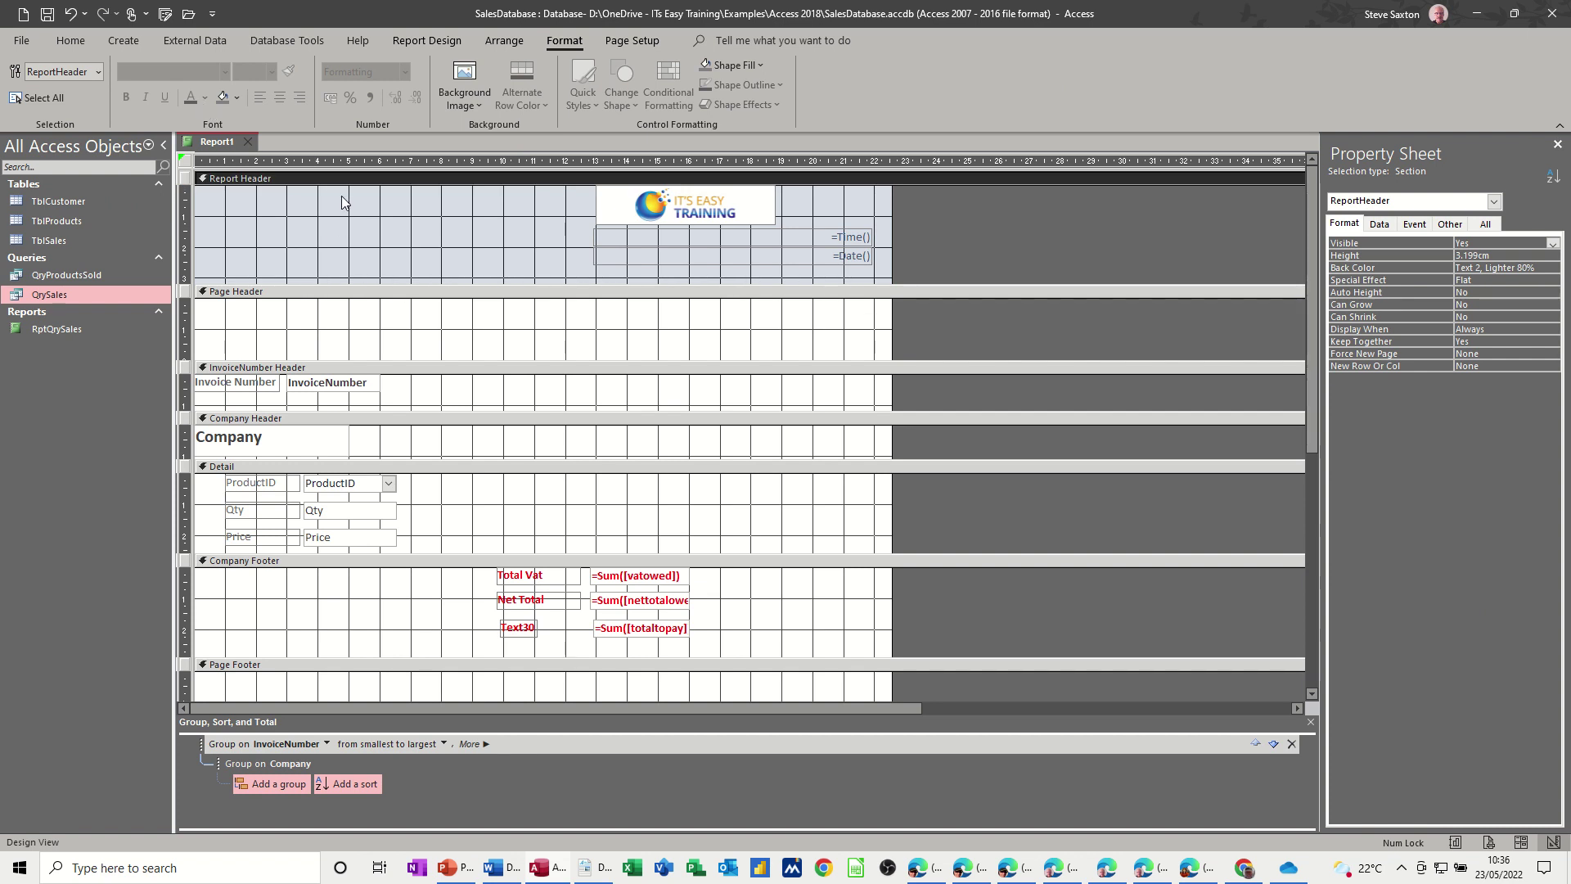
left_click(237, 97)
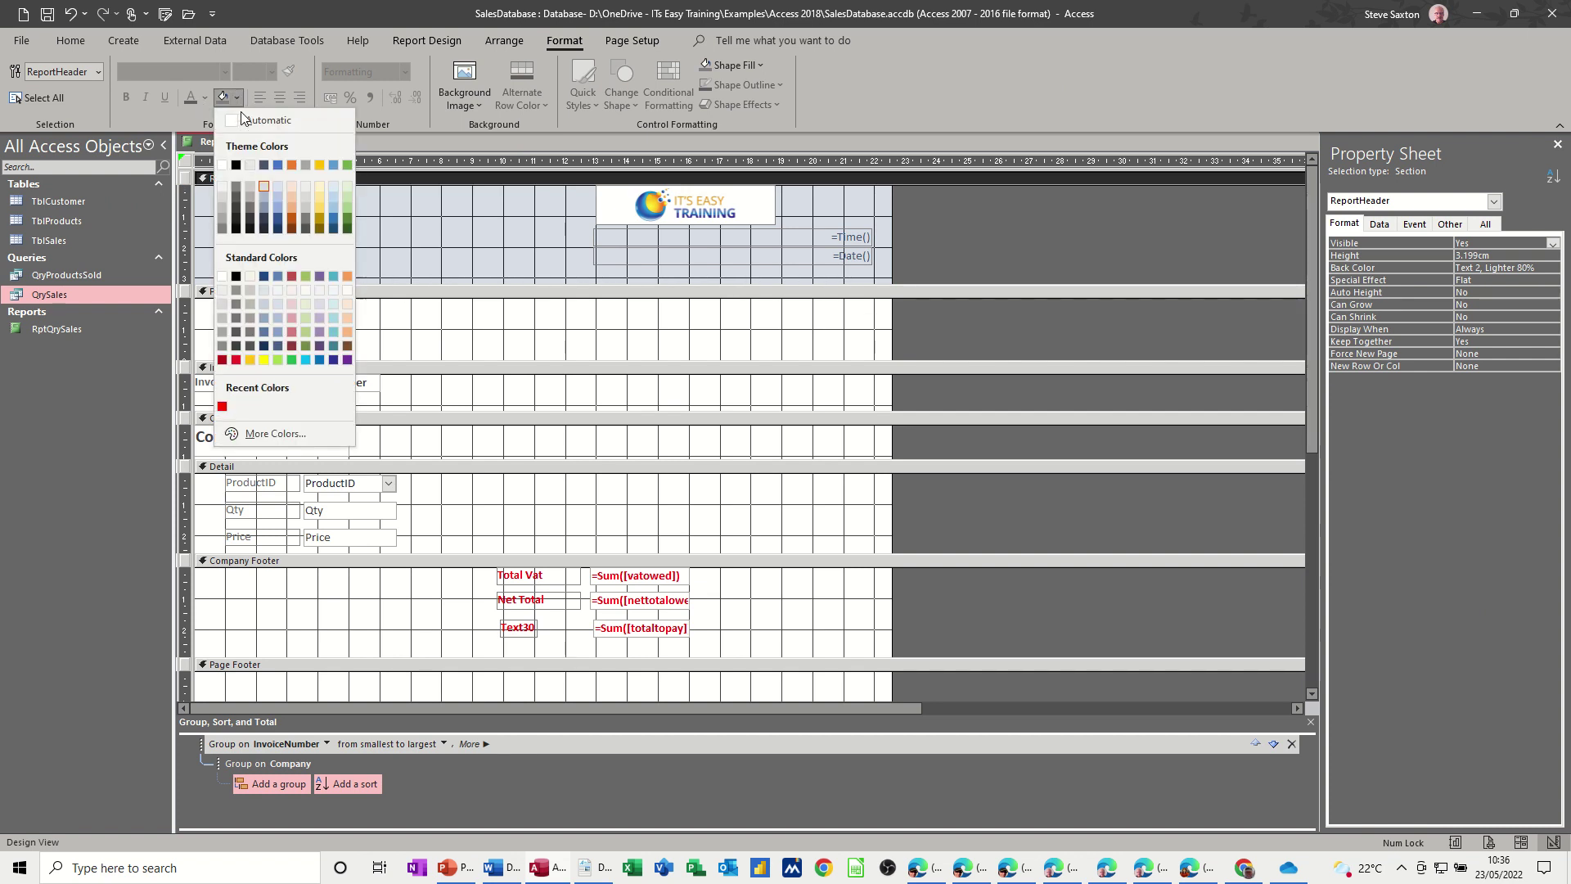
left_click(223, 167)
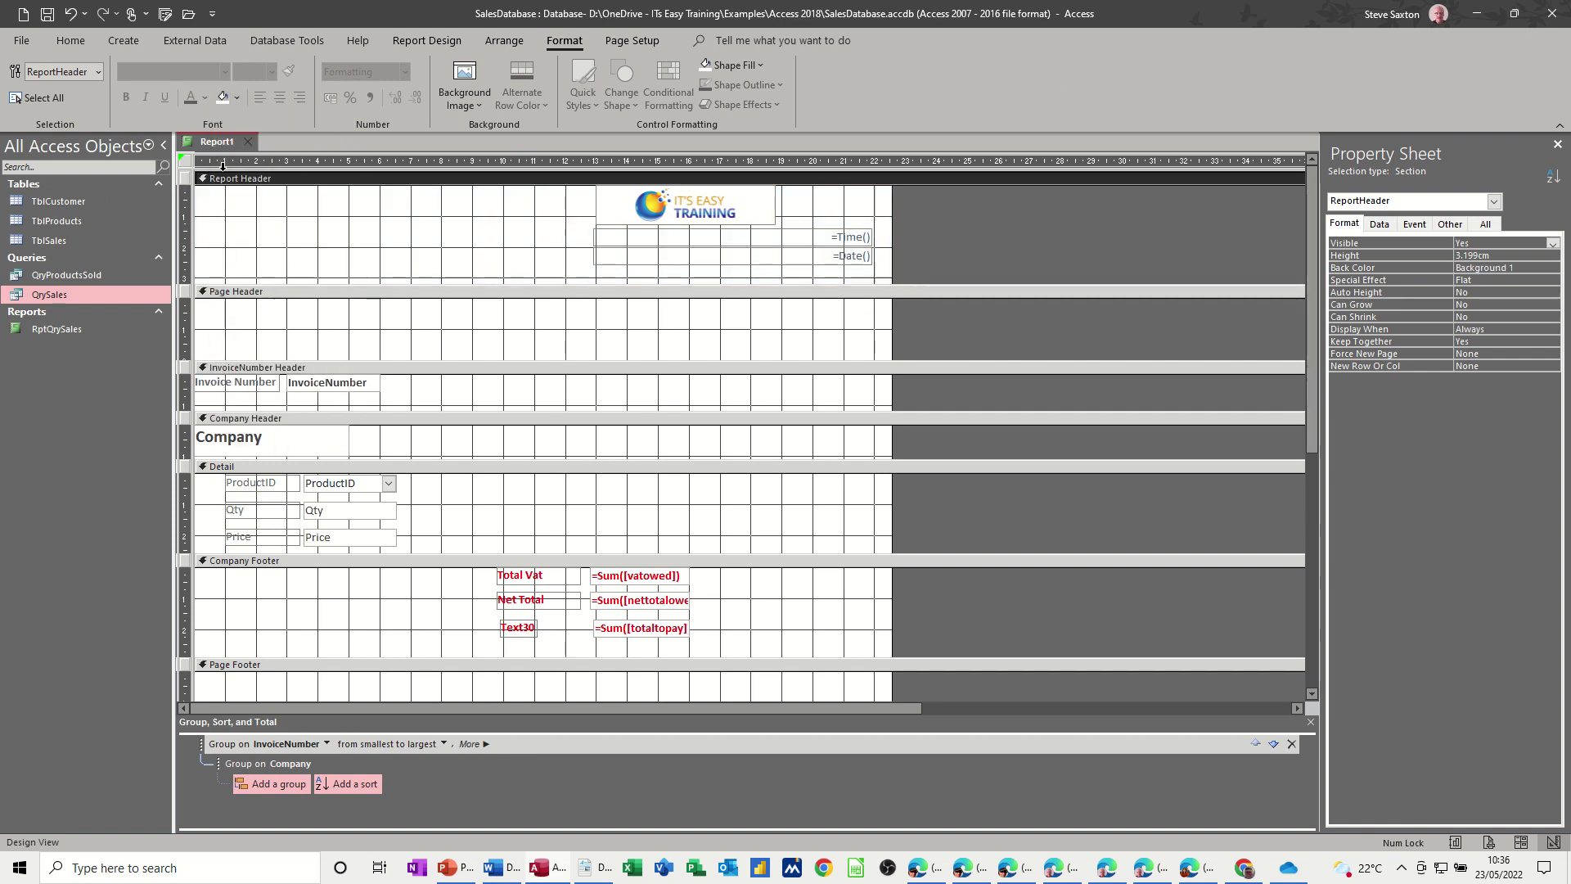
Step: Preview the report in Report View, then return to Design View
left_click(425, 41)
left_click(23, 82)
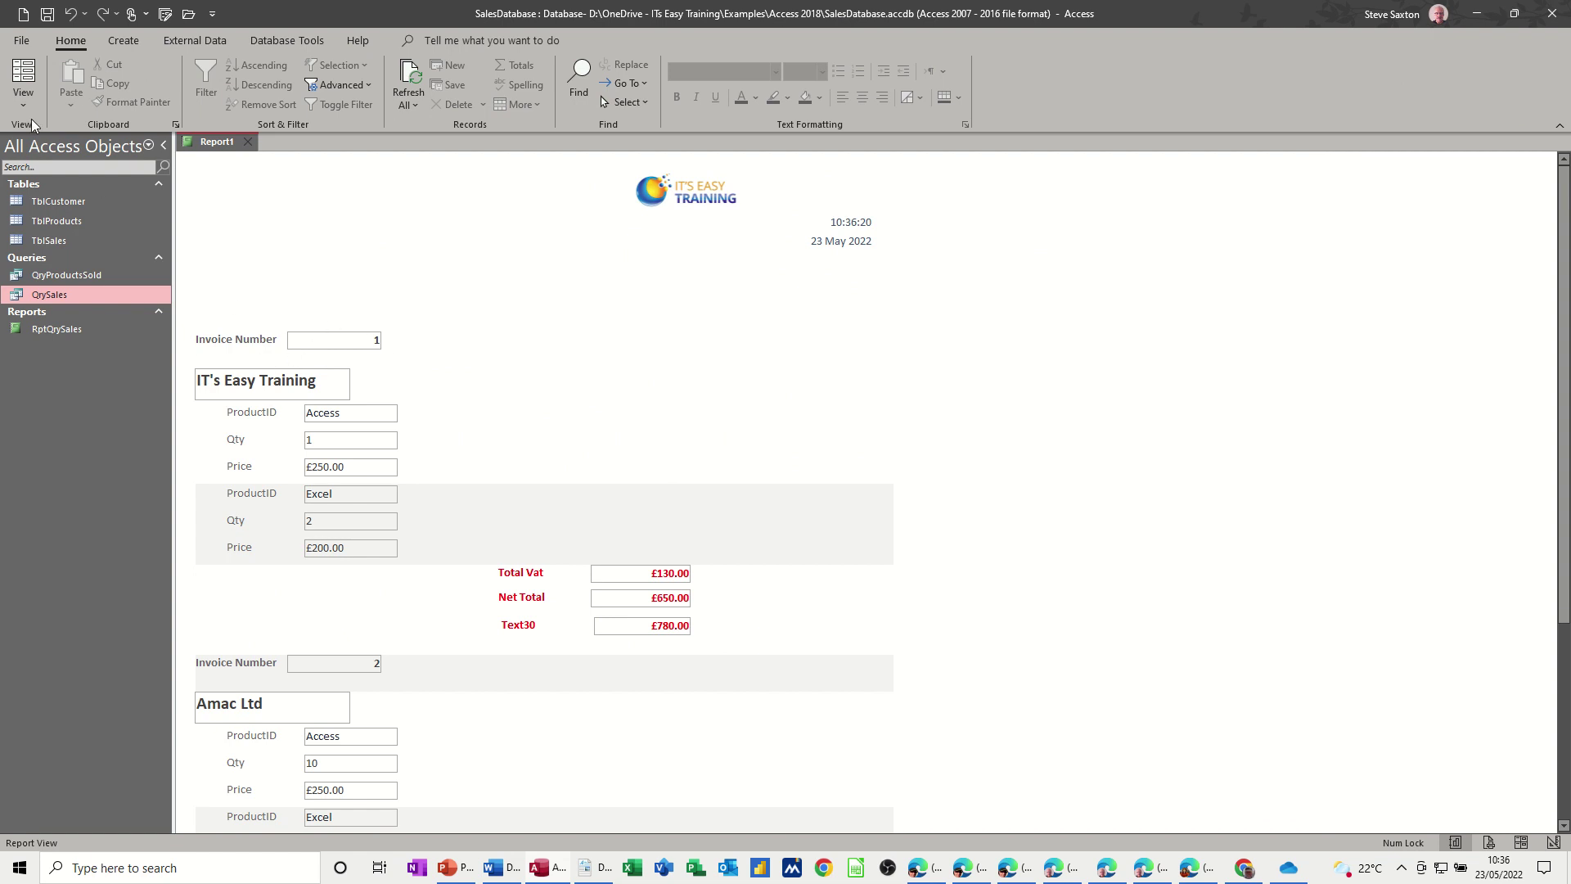
left_click(23, 98)
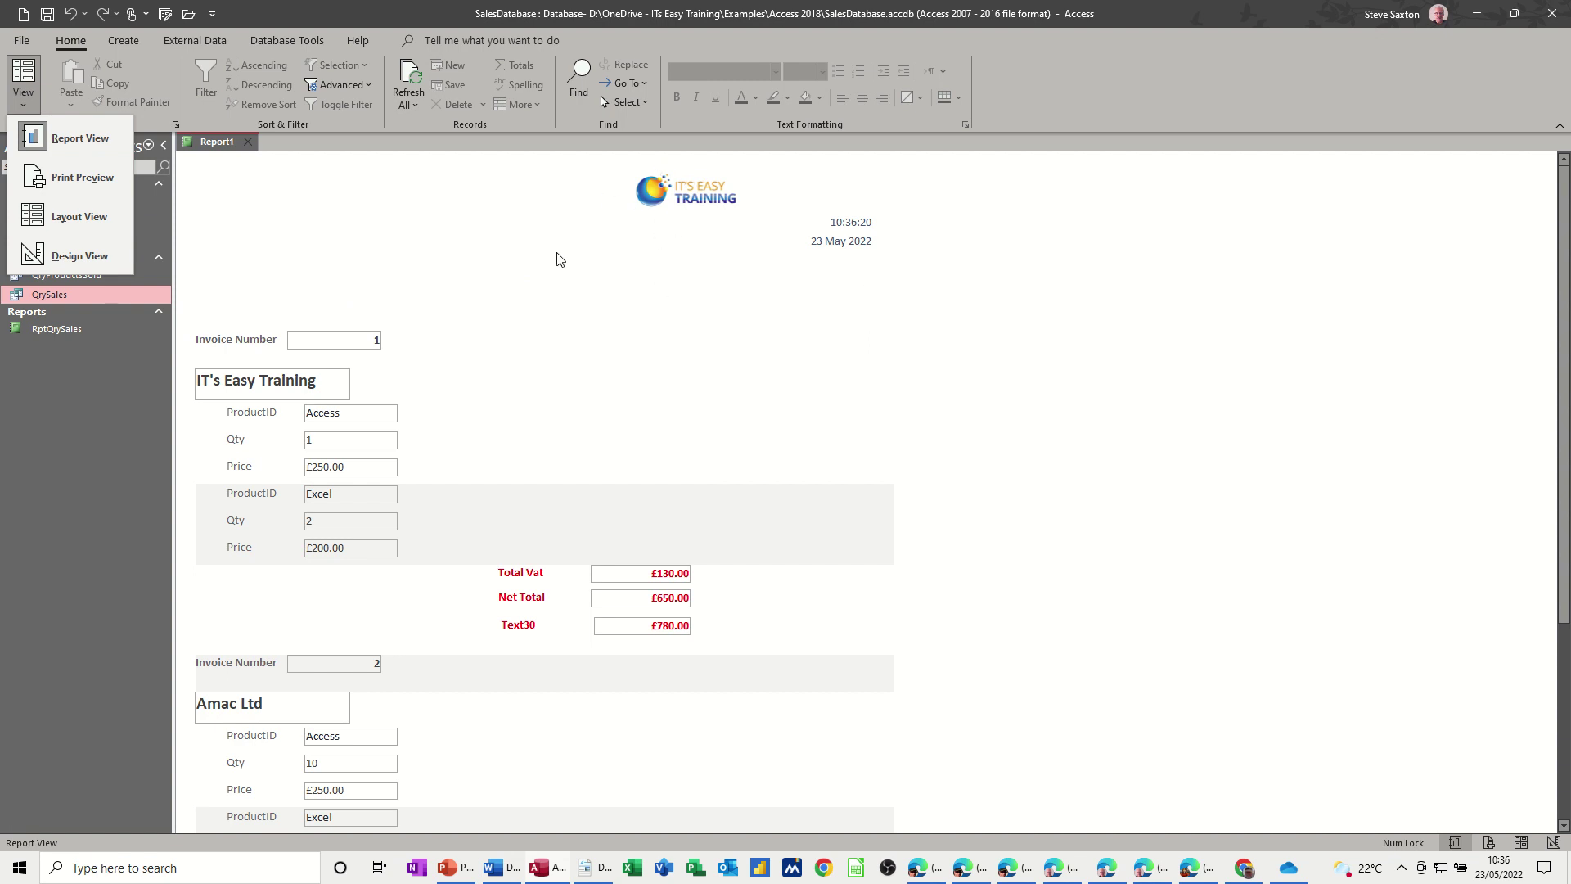
left_click(72, 257)
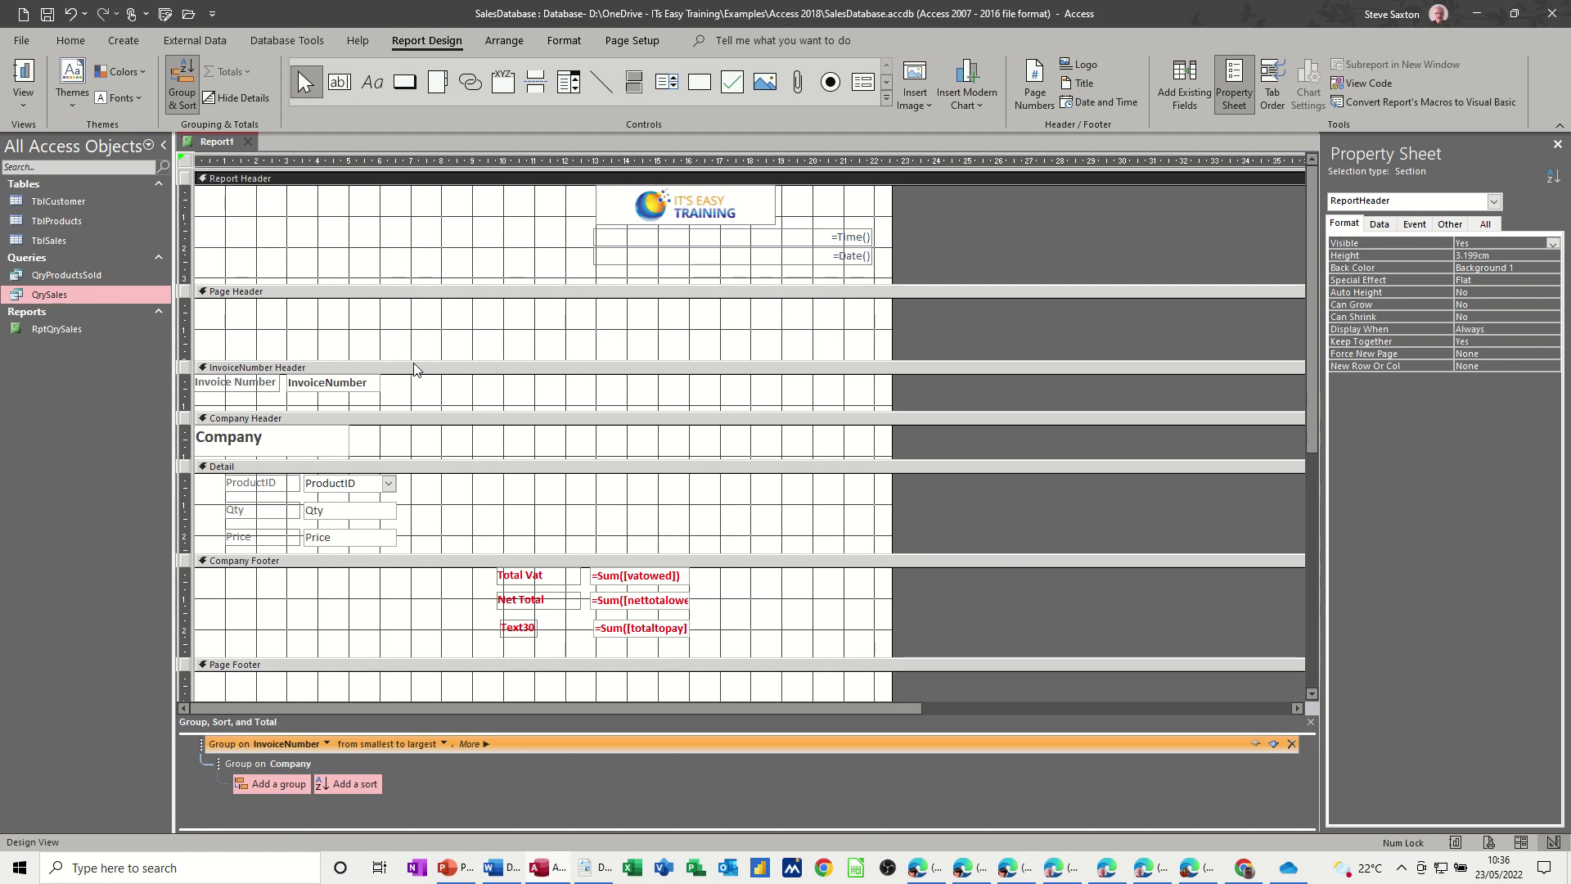
Step: Collapse the Page Header, shorten the Company Footer, and add centred 'Page N of M' numbers at page bottom
left_click_drag(412, 360, 412, 296)
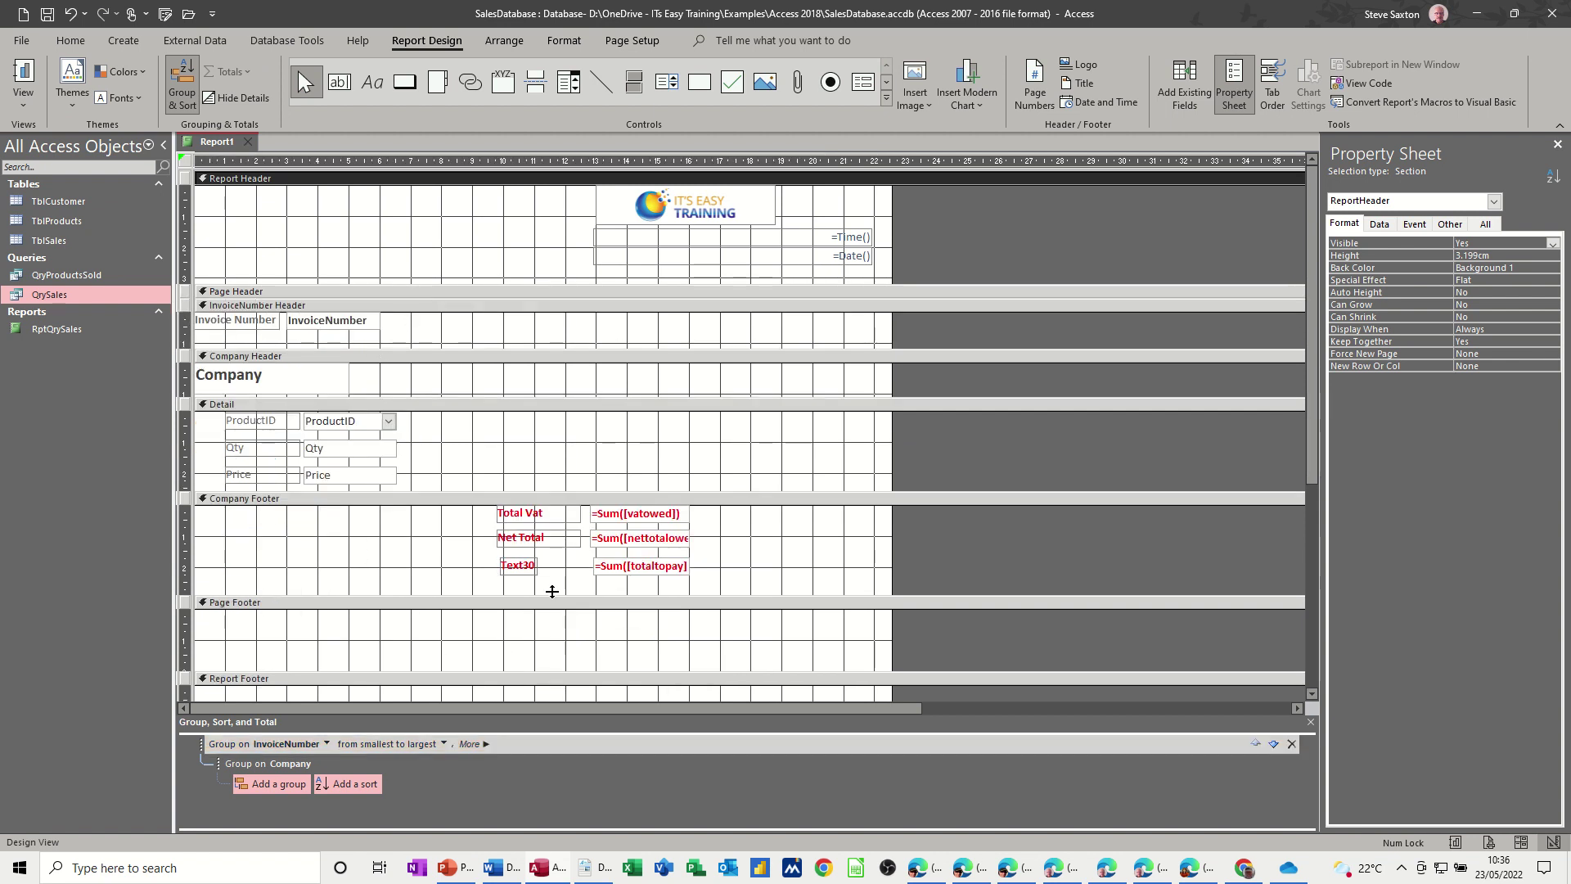
left_click_drag(552, 591, 554, 582)
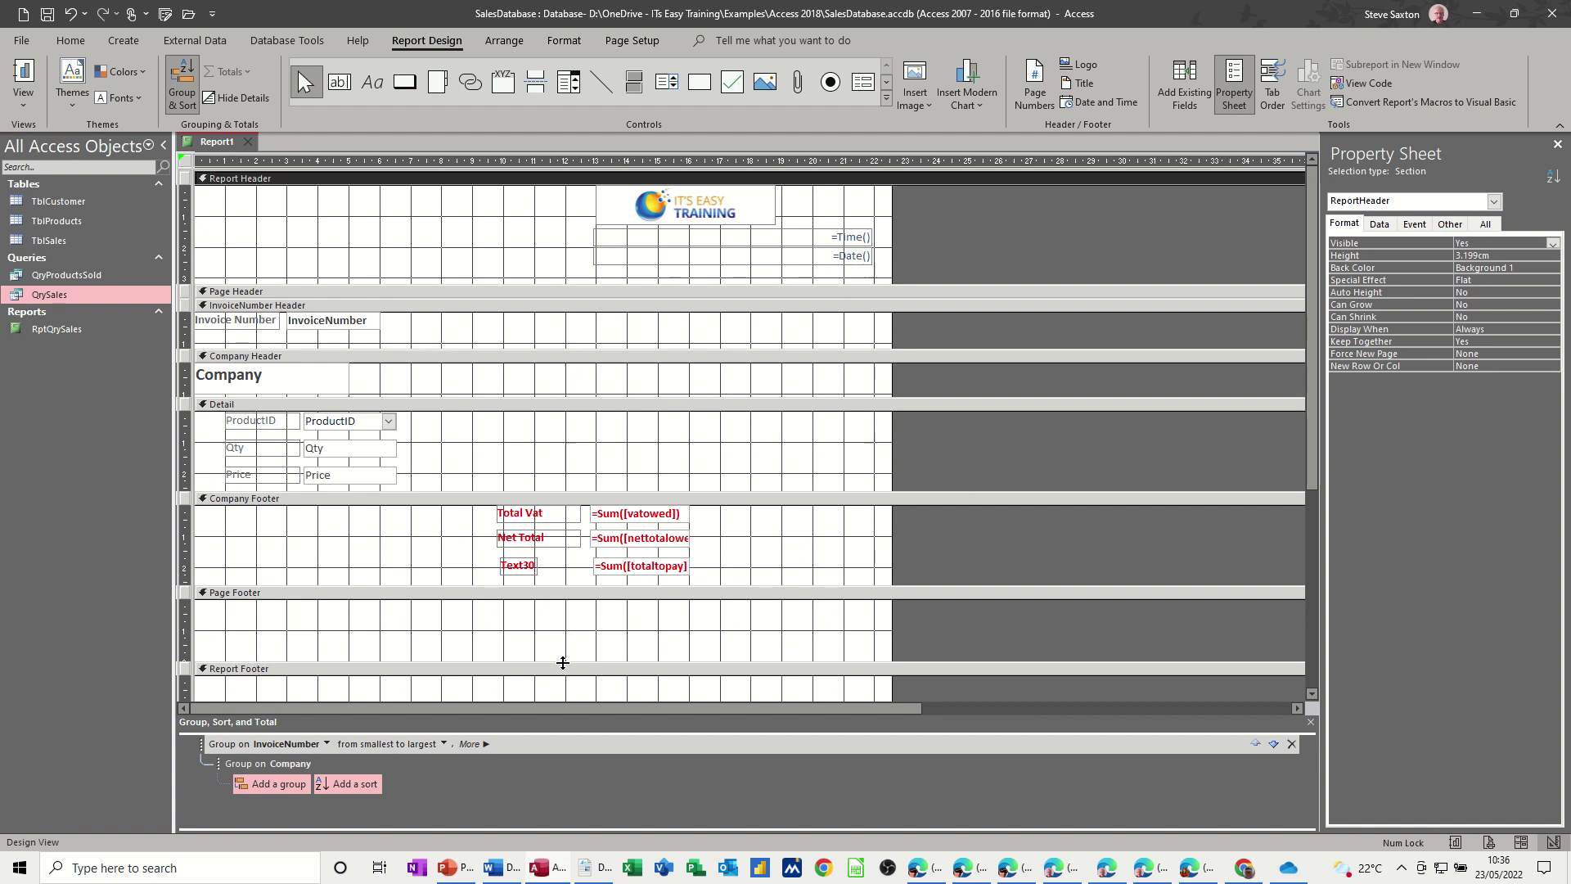
left_click(621, 592)
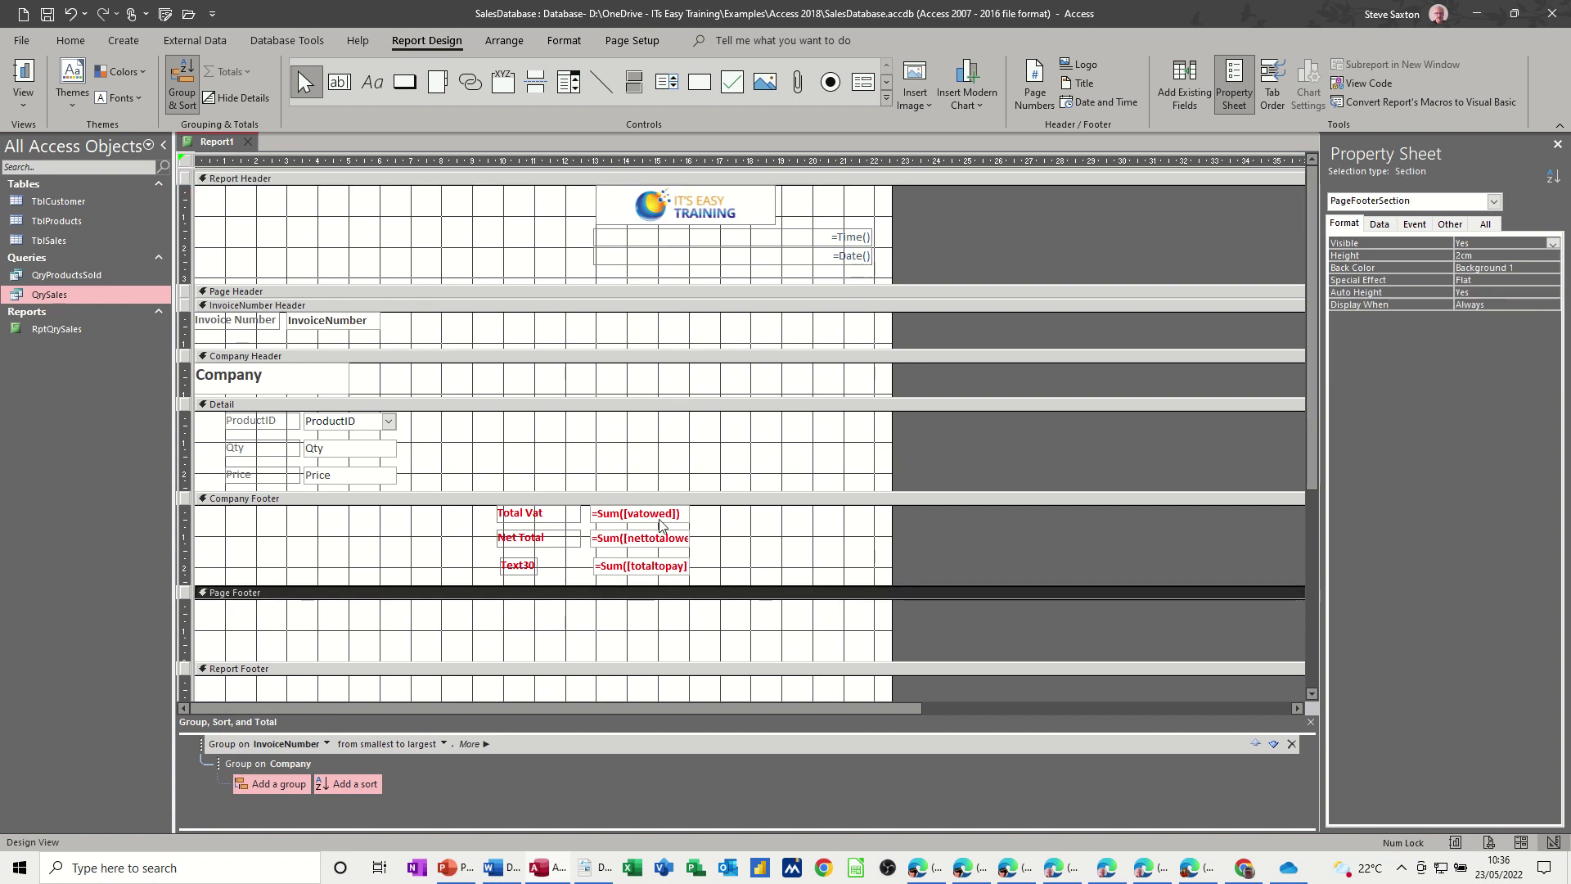
left_click(1034, 94)
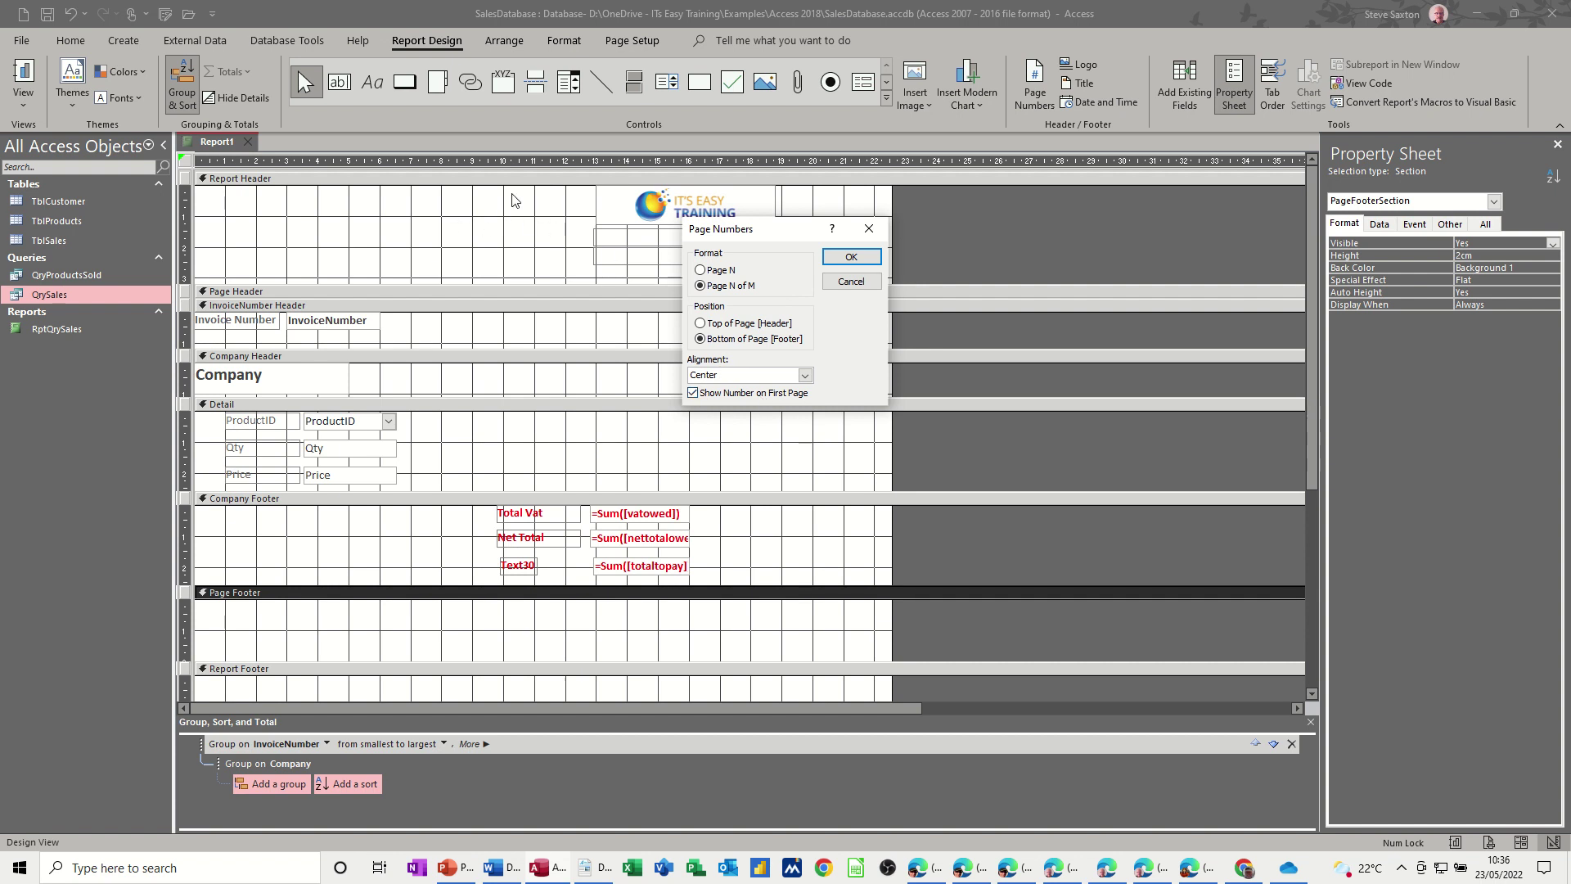
left_click(849, 257)
Step: Review the finished report in Report View and Print Preview
left_click(37, 80)
scroll(733, 323, "down", 5)
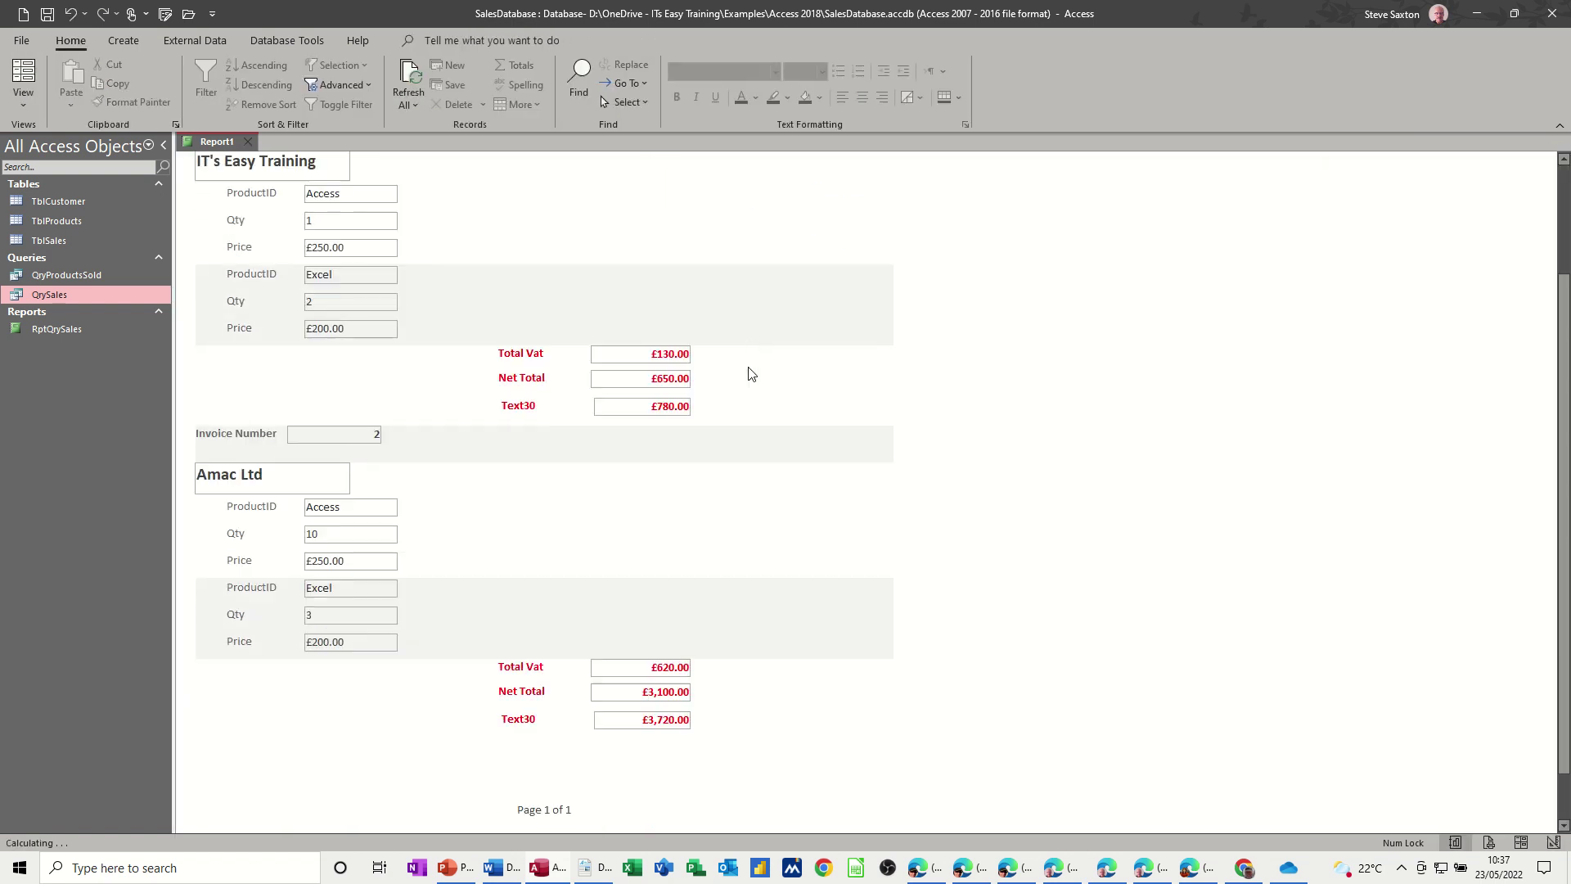
scroll(715, 670, "up", 5)
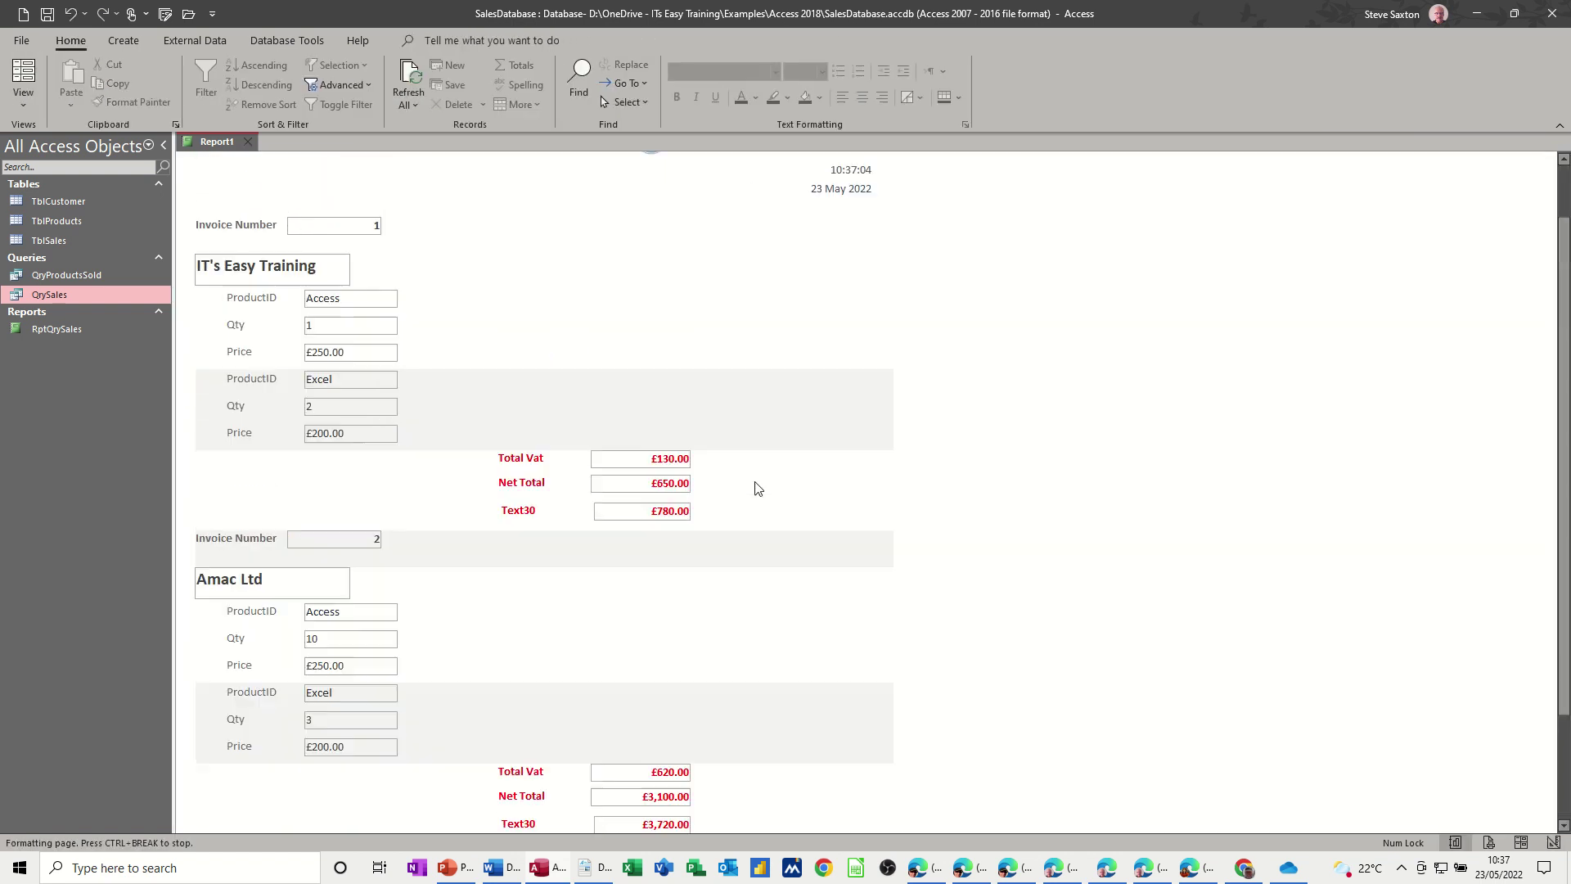
left_click(21, 109)
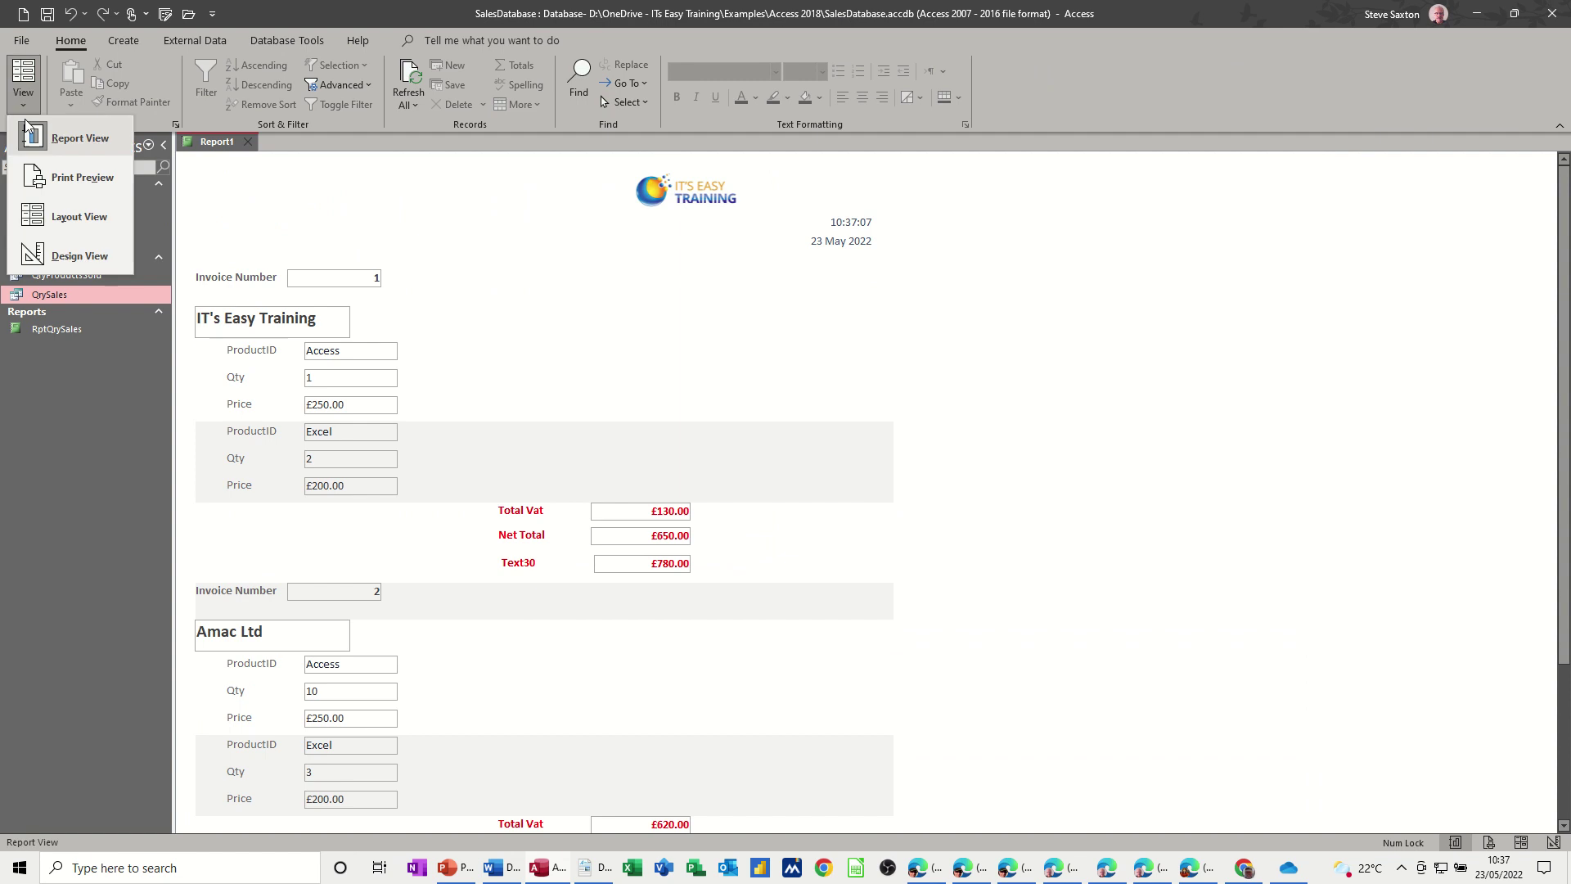
left_click(82, 178)
scroll(655, 358, "down", 5)
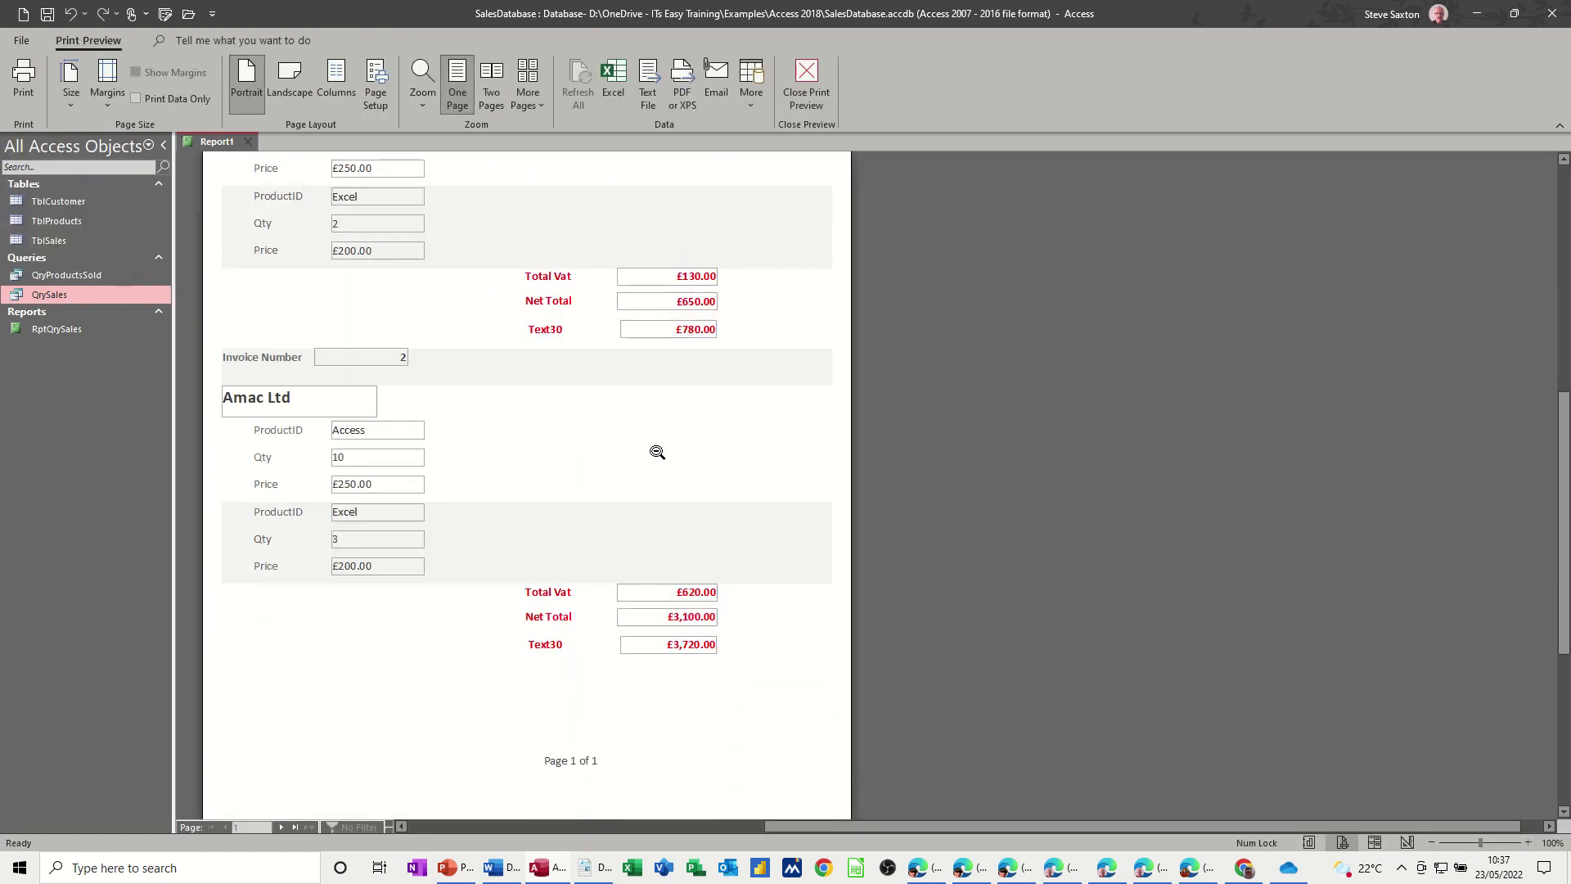
scroll(641, 475, "up", 5)
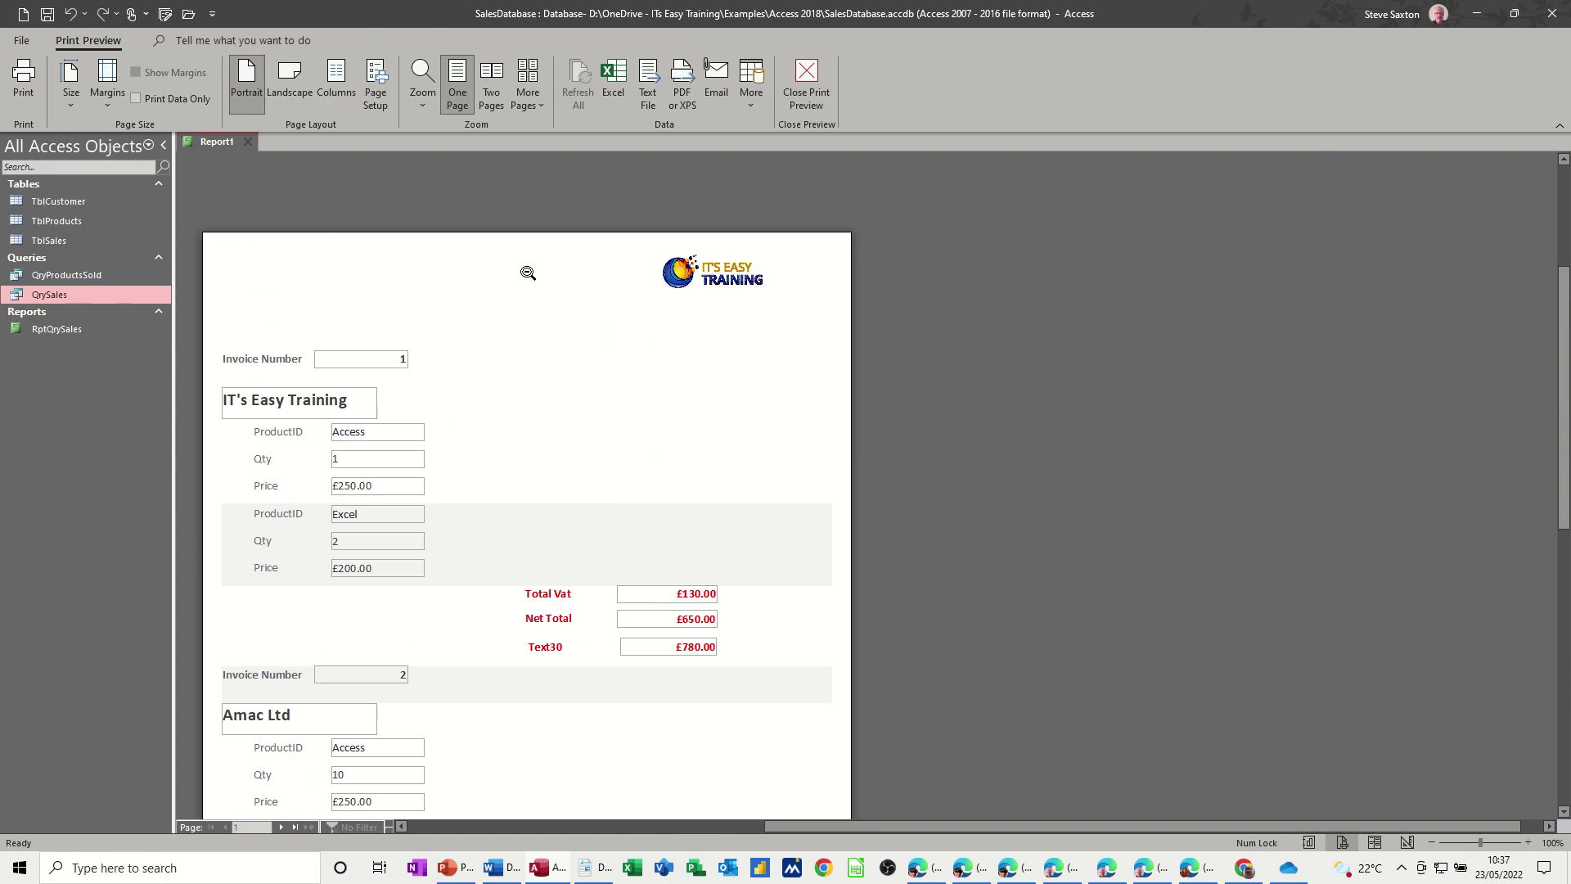
scroll(567, 407, "down", 5)
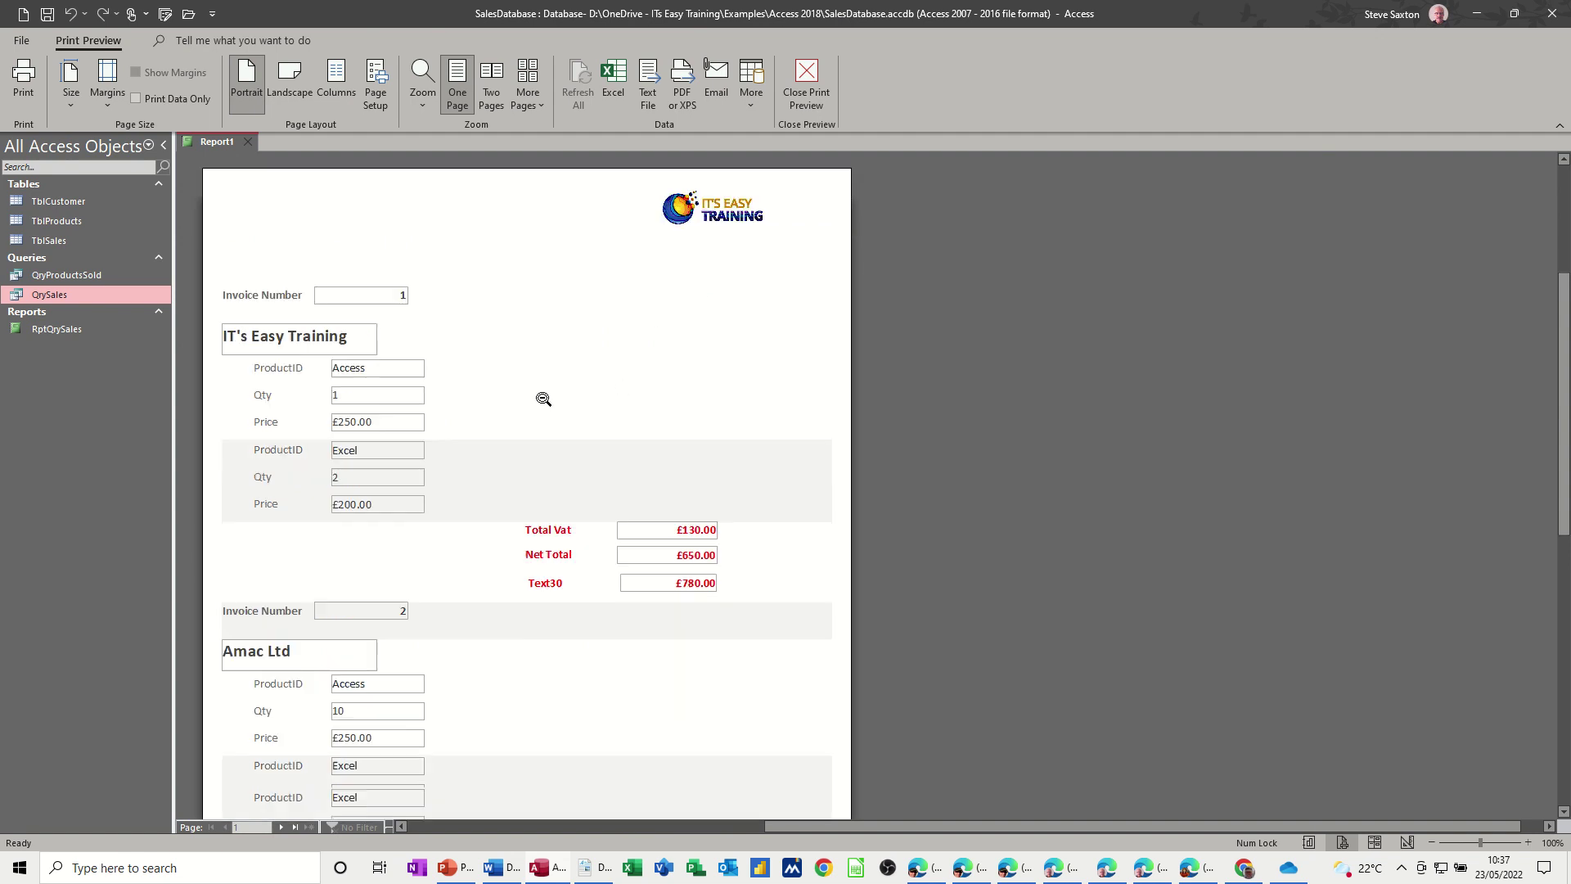
scroll(522, 407, "down", 2)
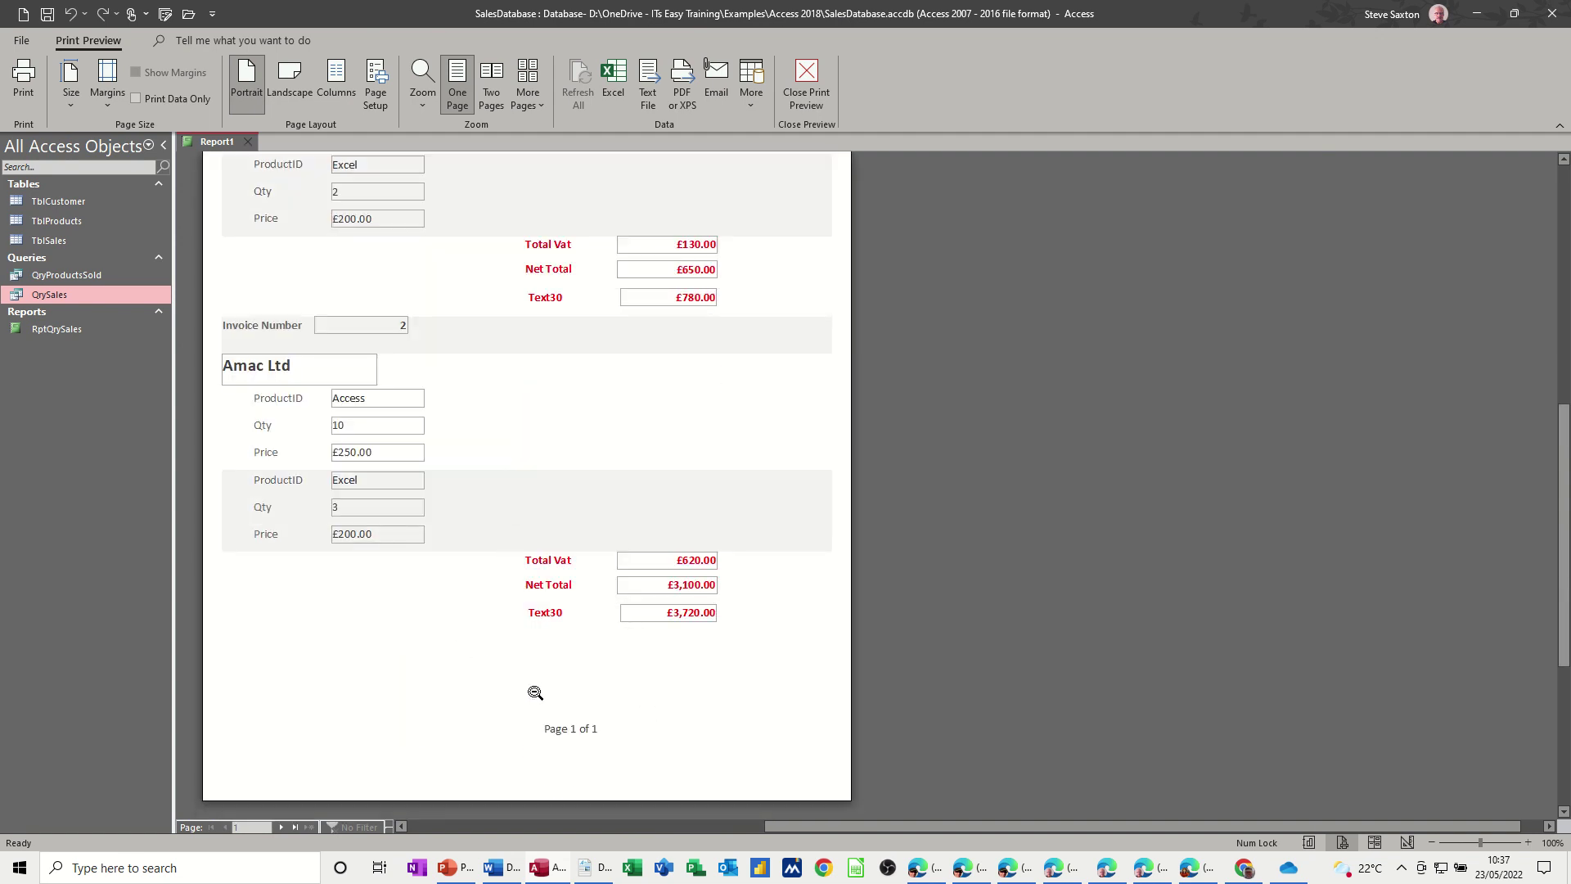
scroll(546, 664, "up", 5)
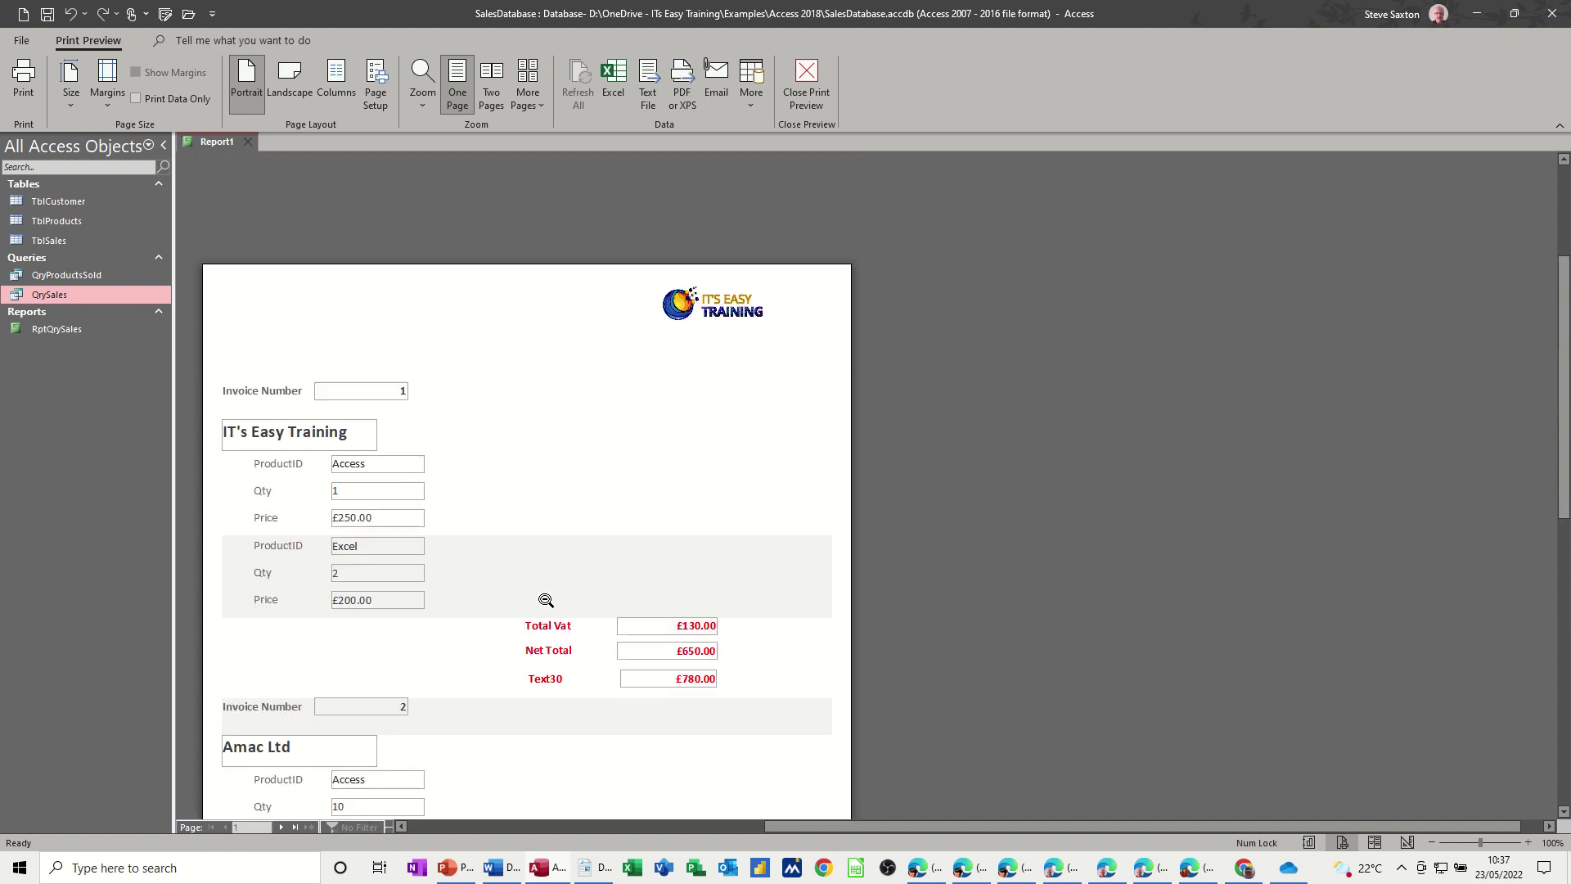
Step: Close the report, saving it as RptInvoice
left_click(246, 144)
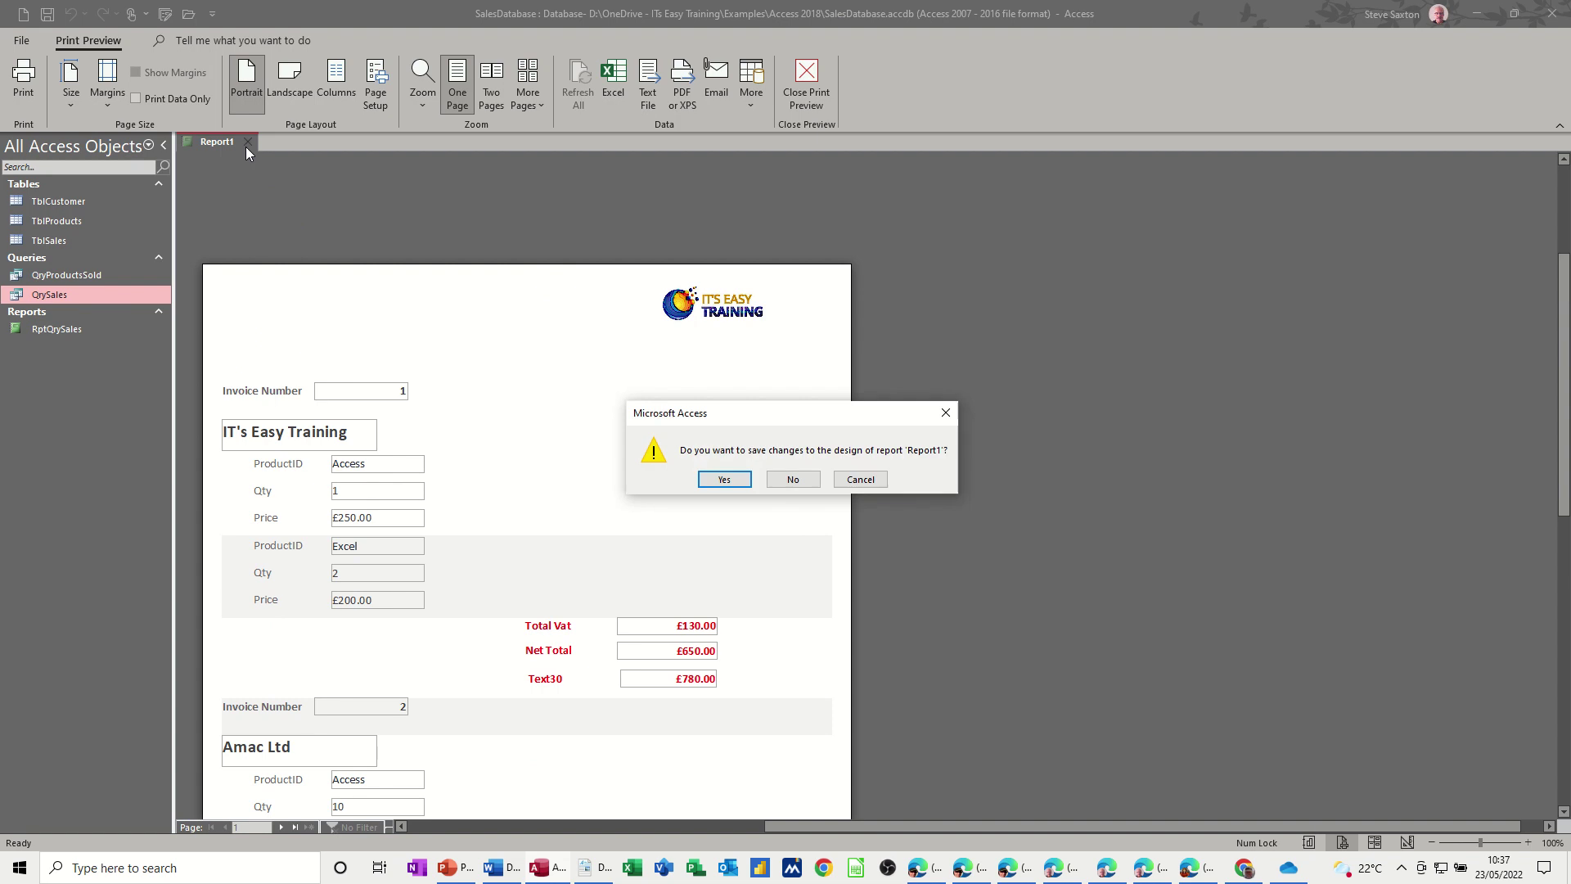
left_click(717, 480)
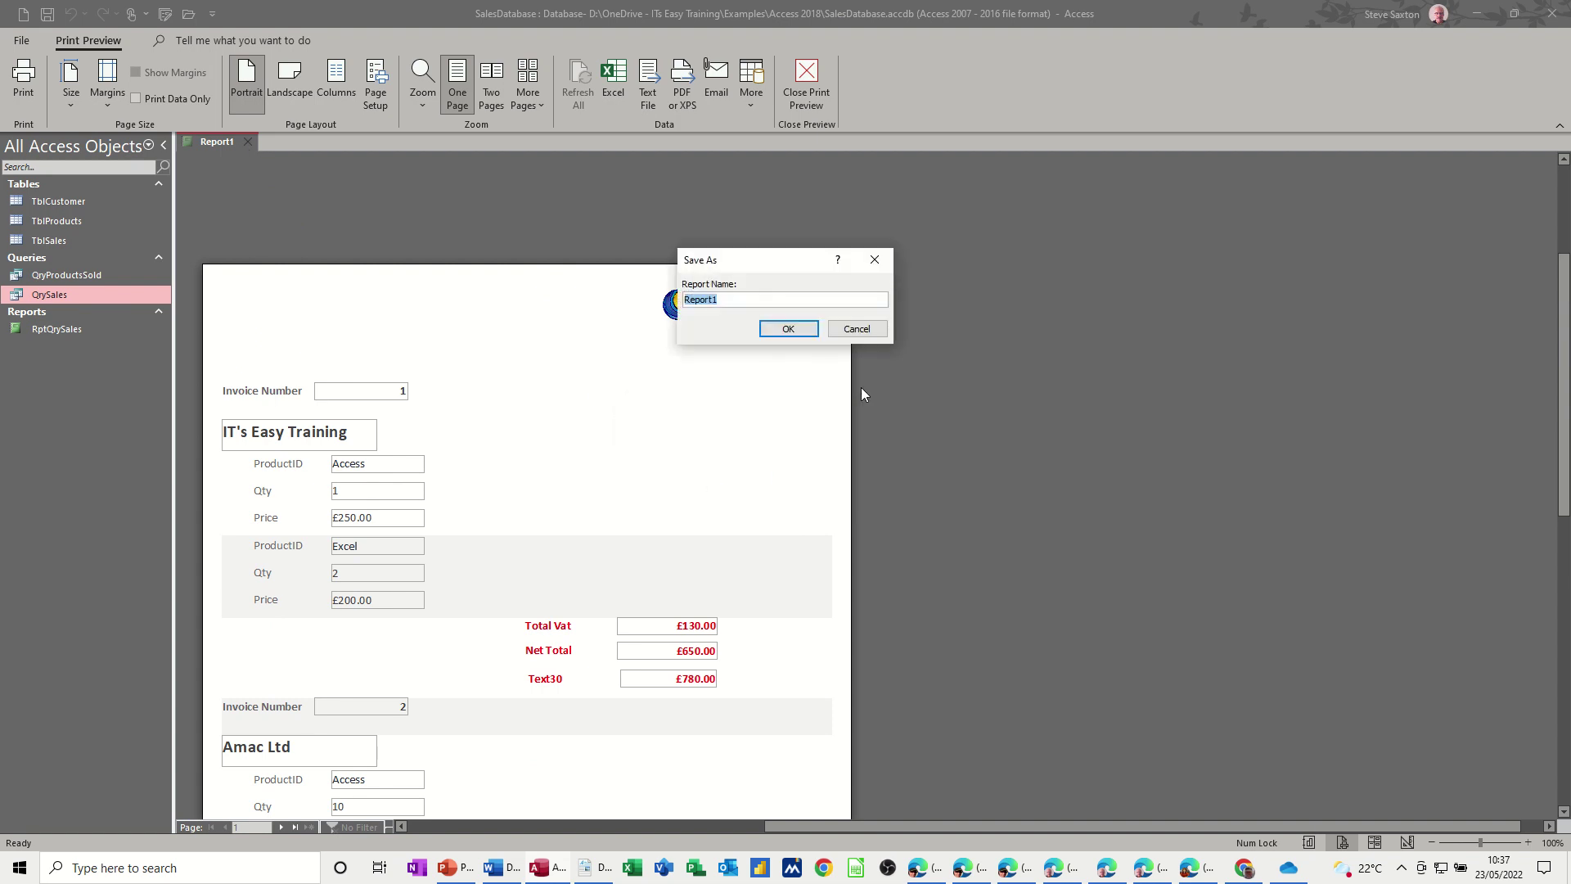
type("RptInvoice")
left_click(779, 329)
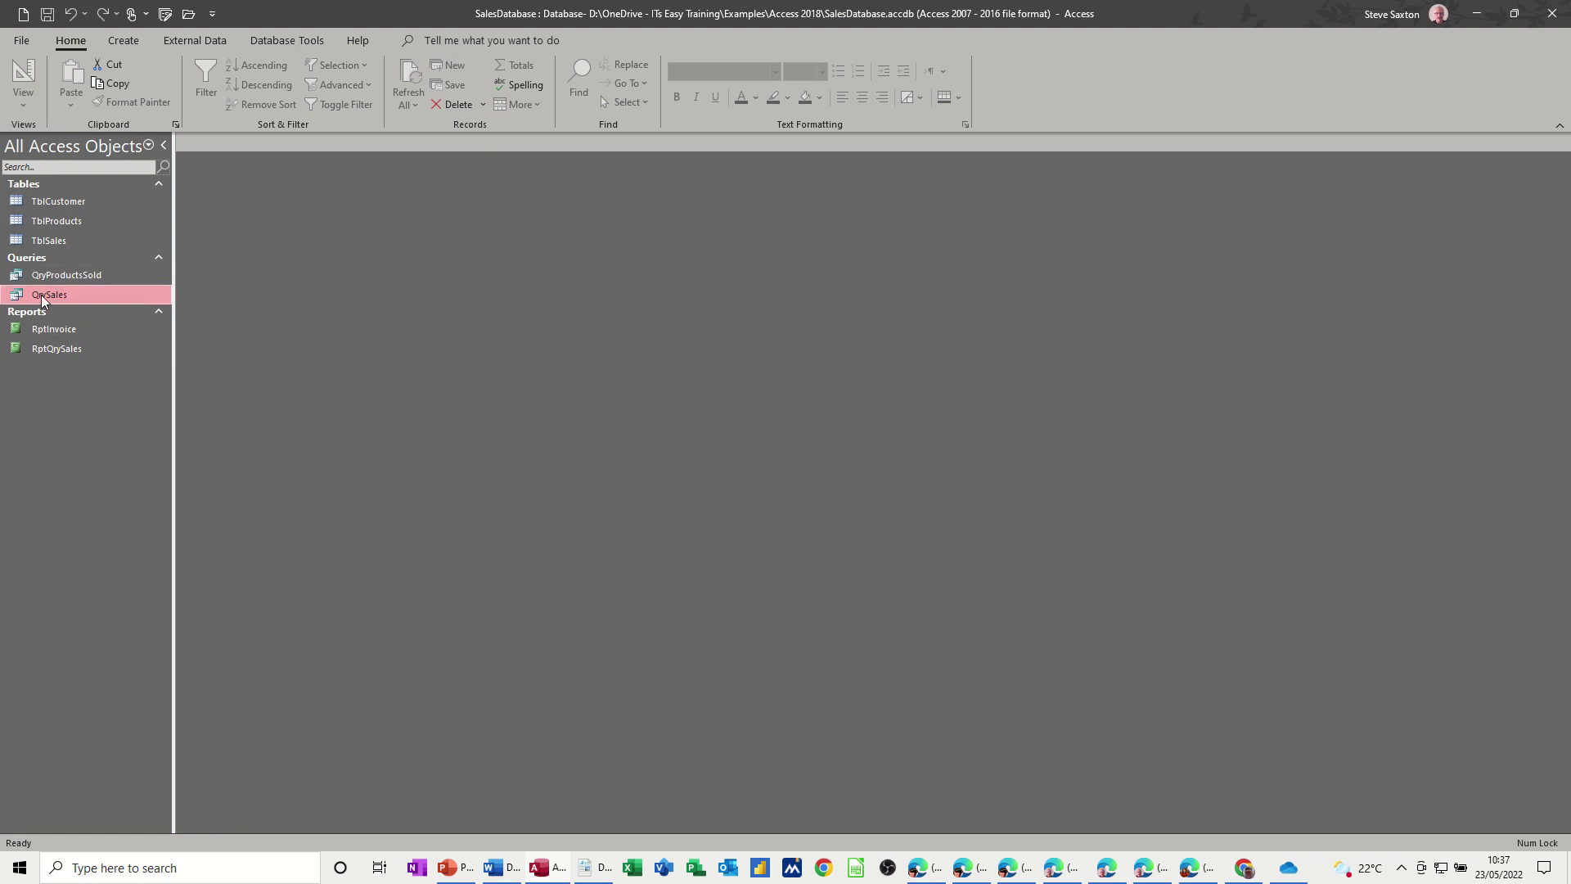
Step: Set QrySales' InvoiceNumber criteria to the prompt [Enter the Invoice Number]
right_click(43, 297)
left_click(59, 333)
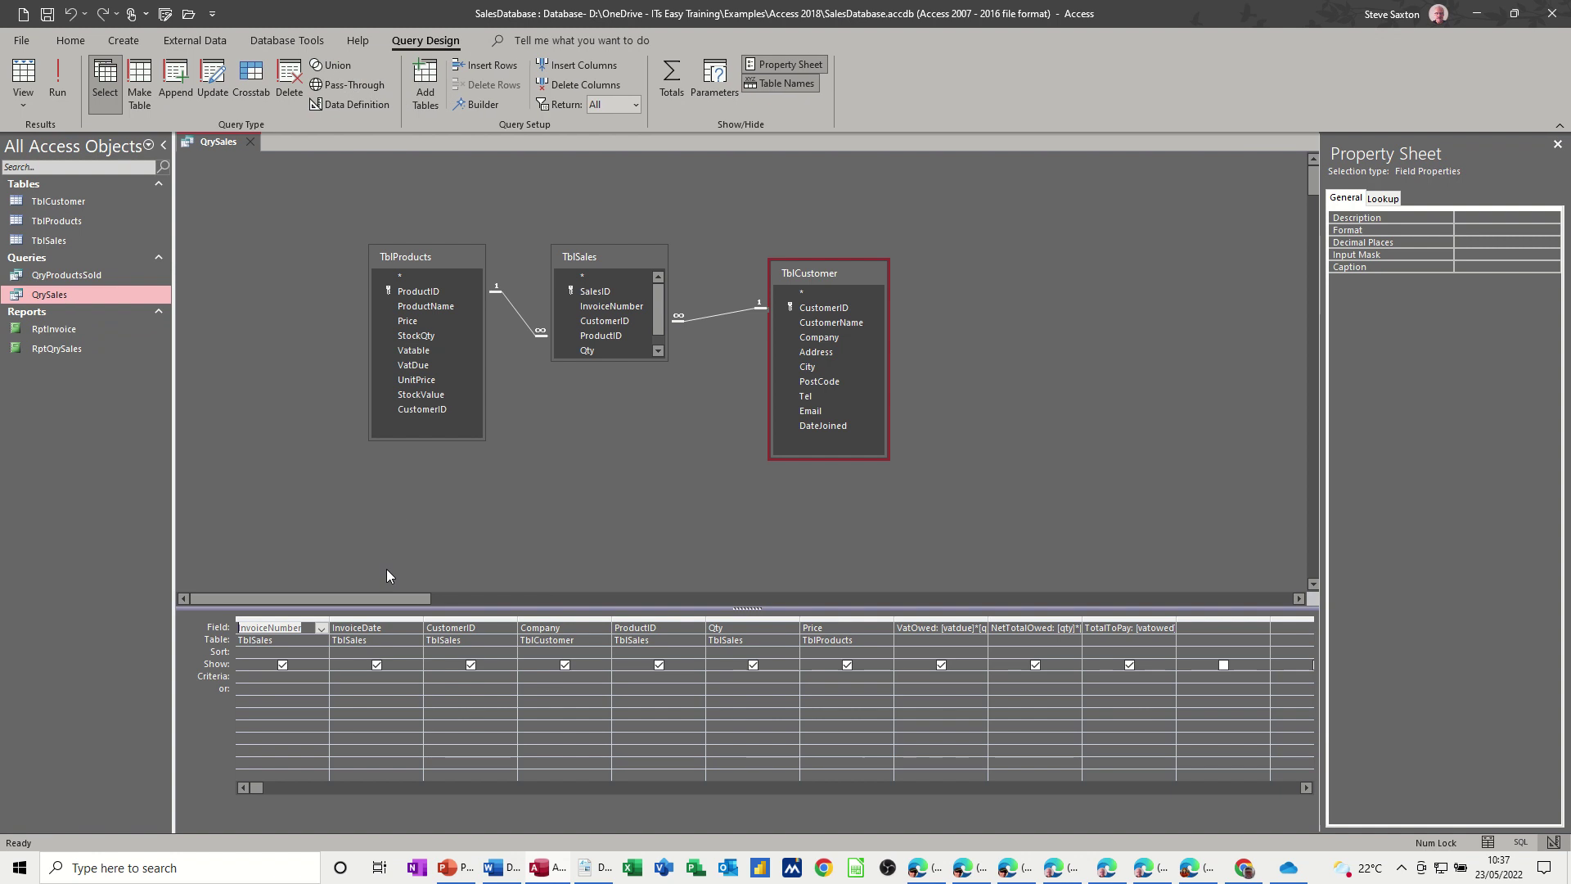
left_click(255, 677)
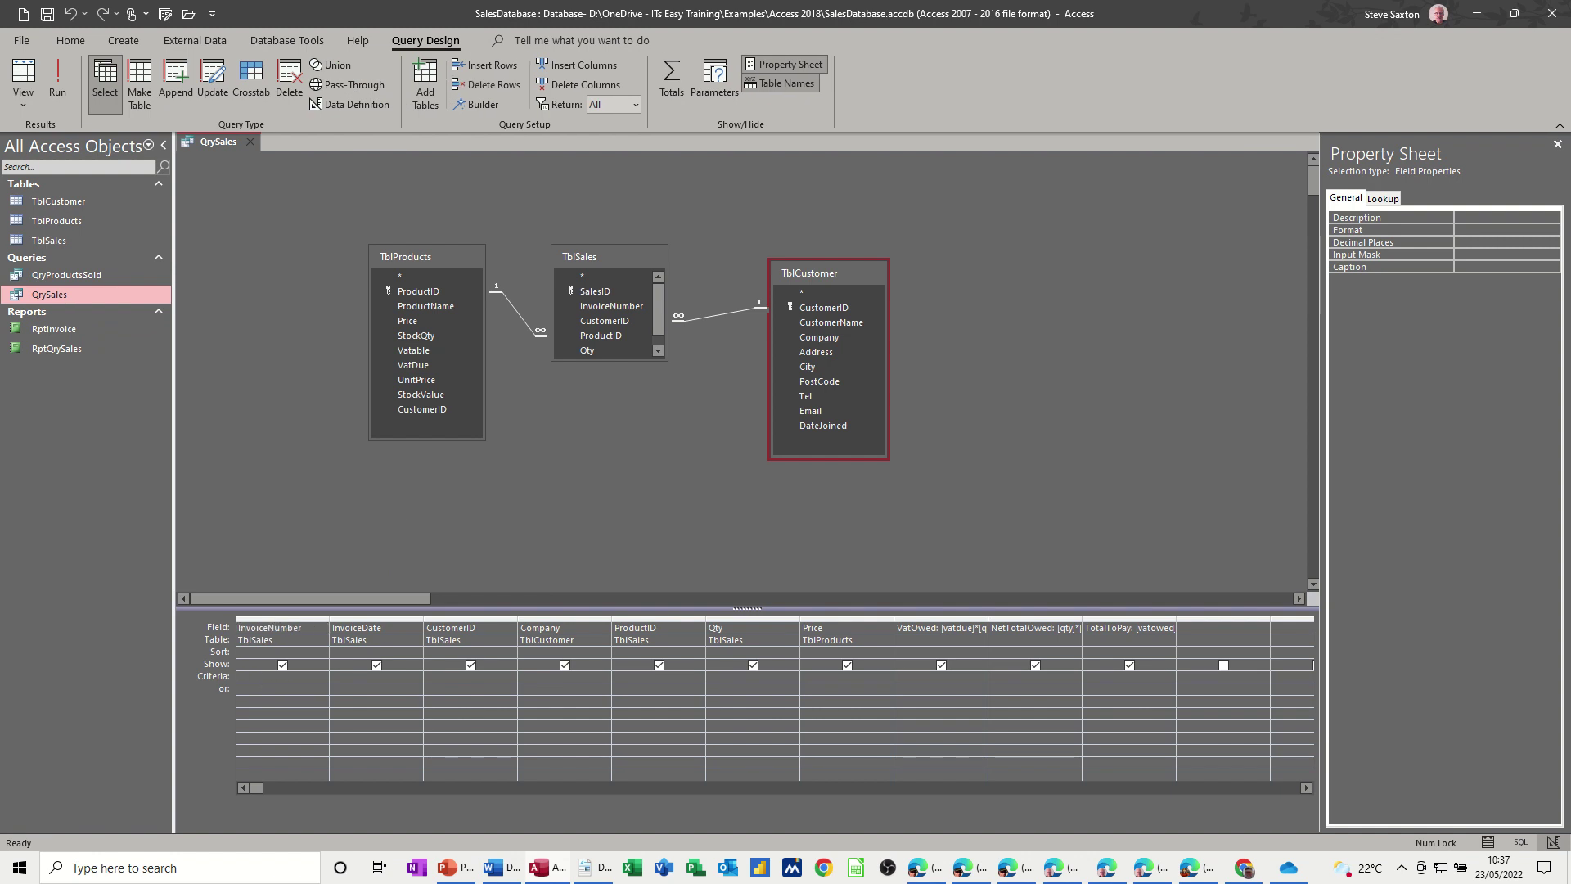
key("shift+F2")
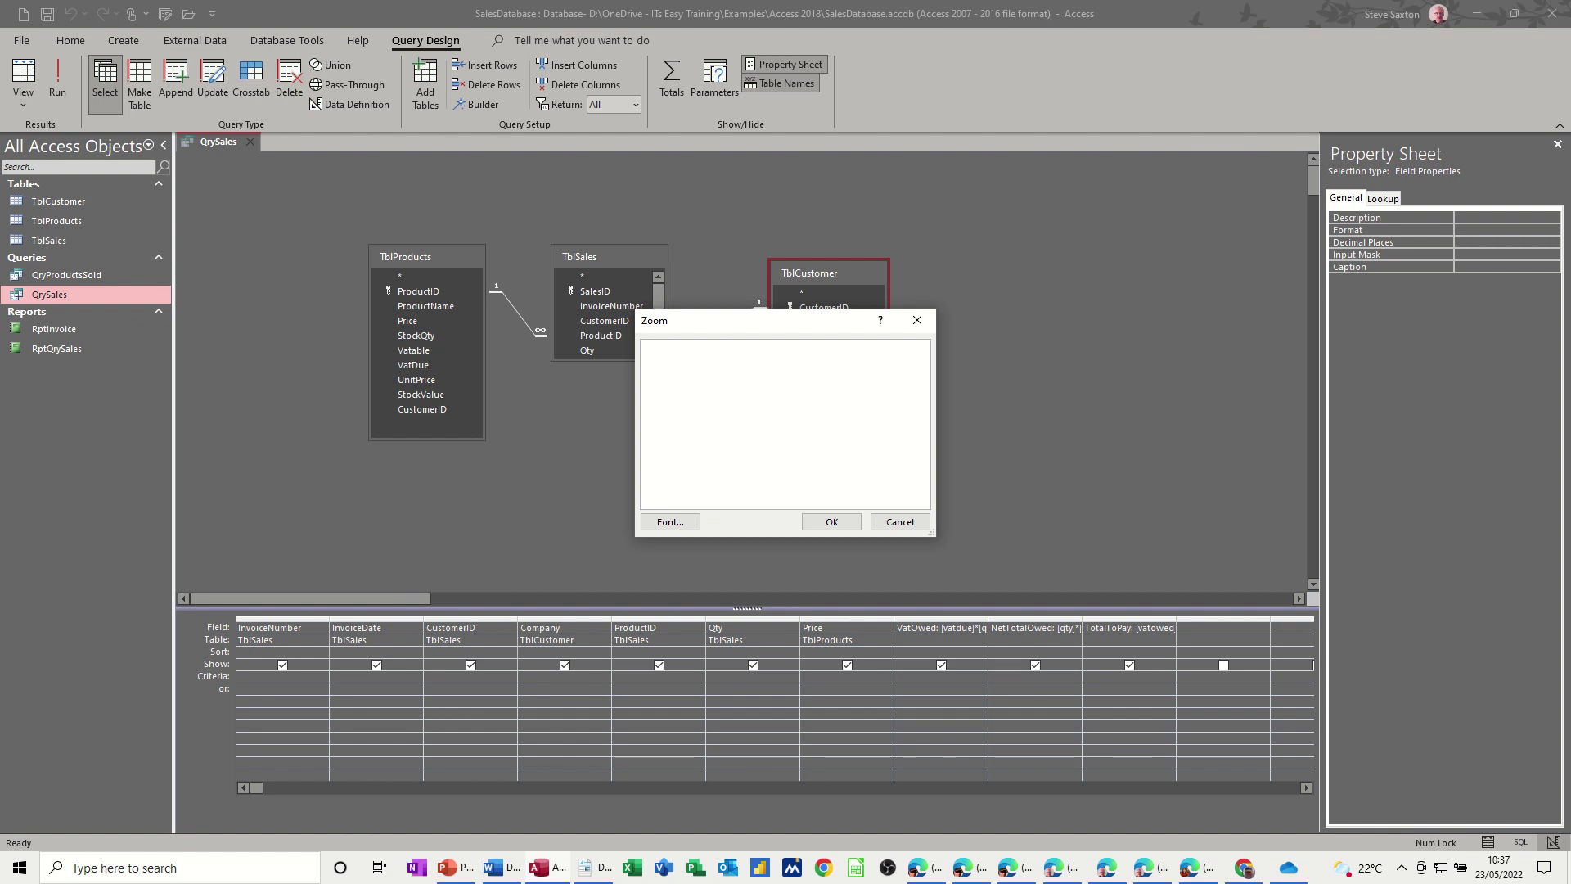
type("[Enter the Invoice Number]")
left_click(830, 522)
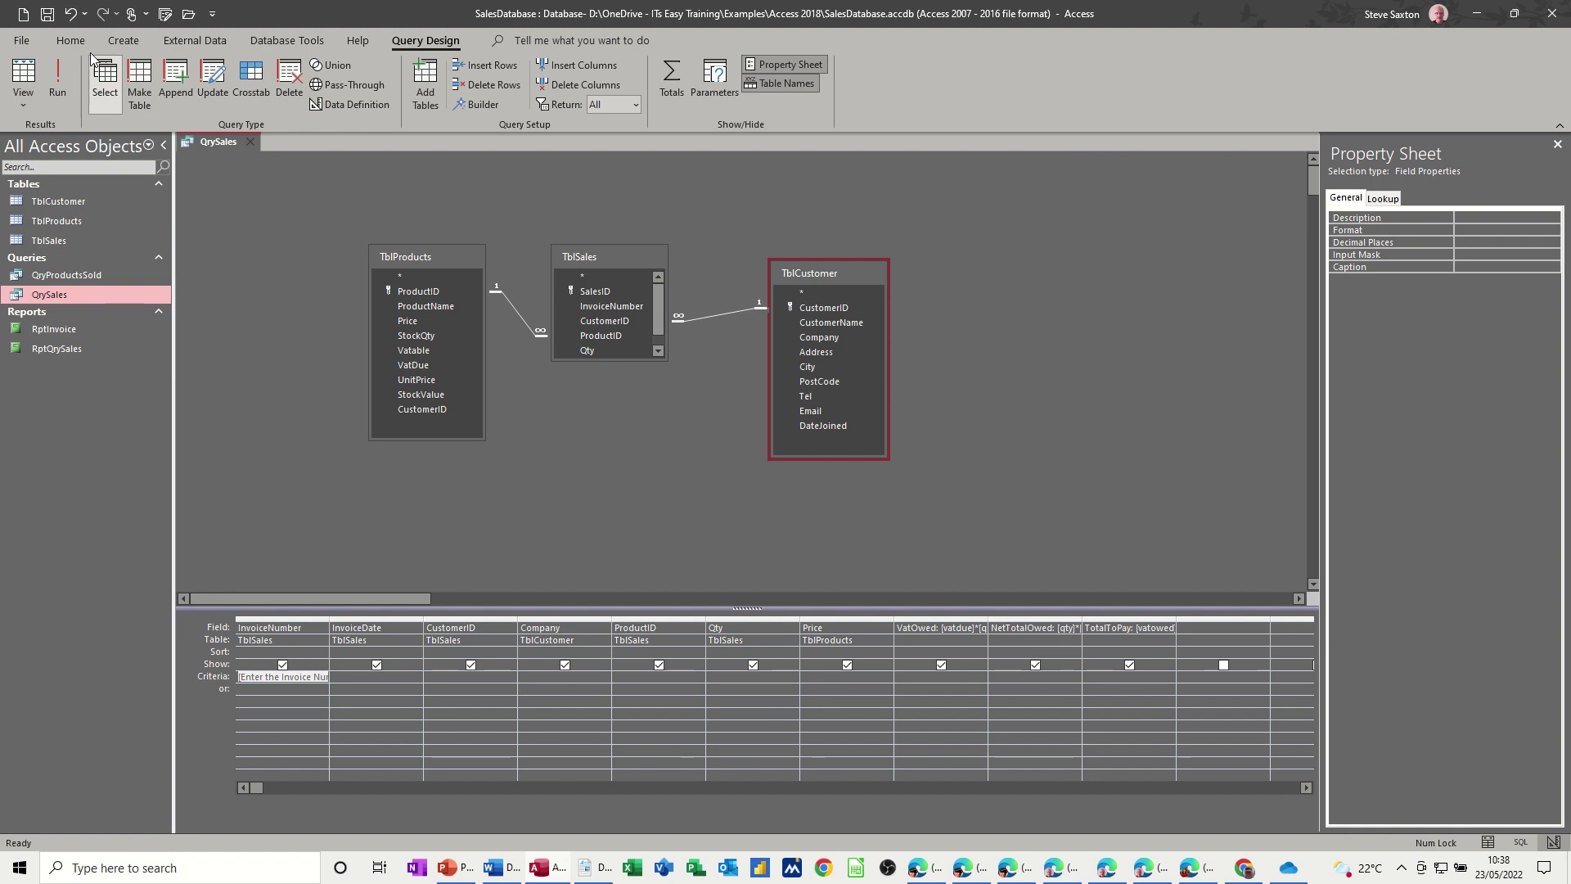
Step: Run the query with invoice number 1 to test the prompt
left_click(57, 78)
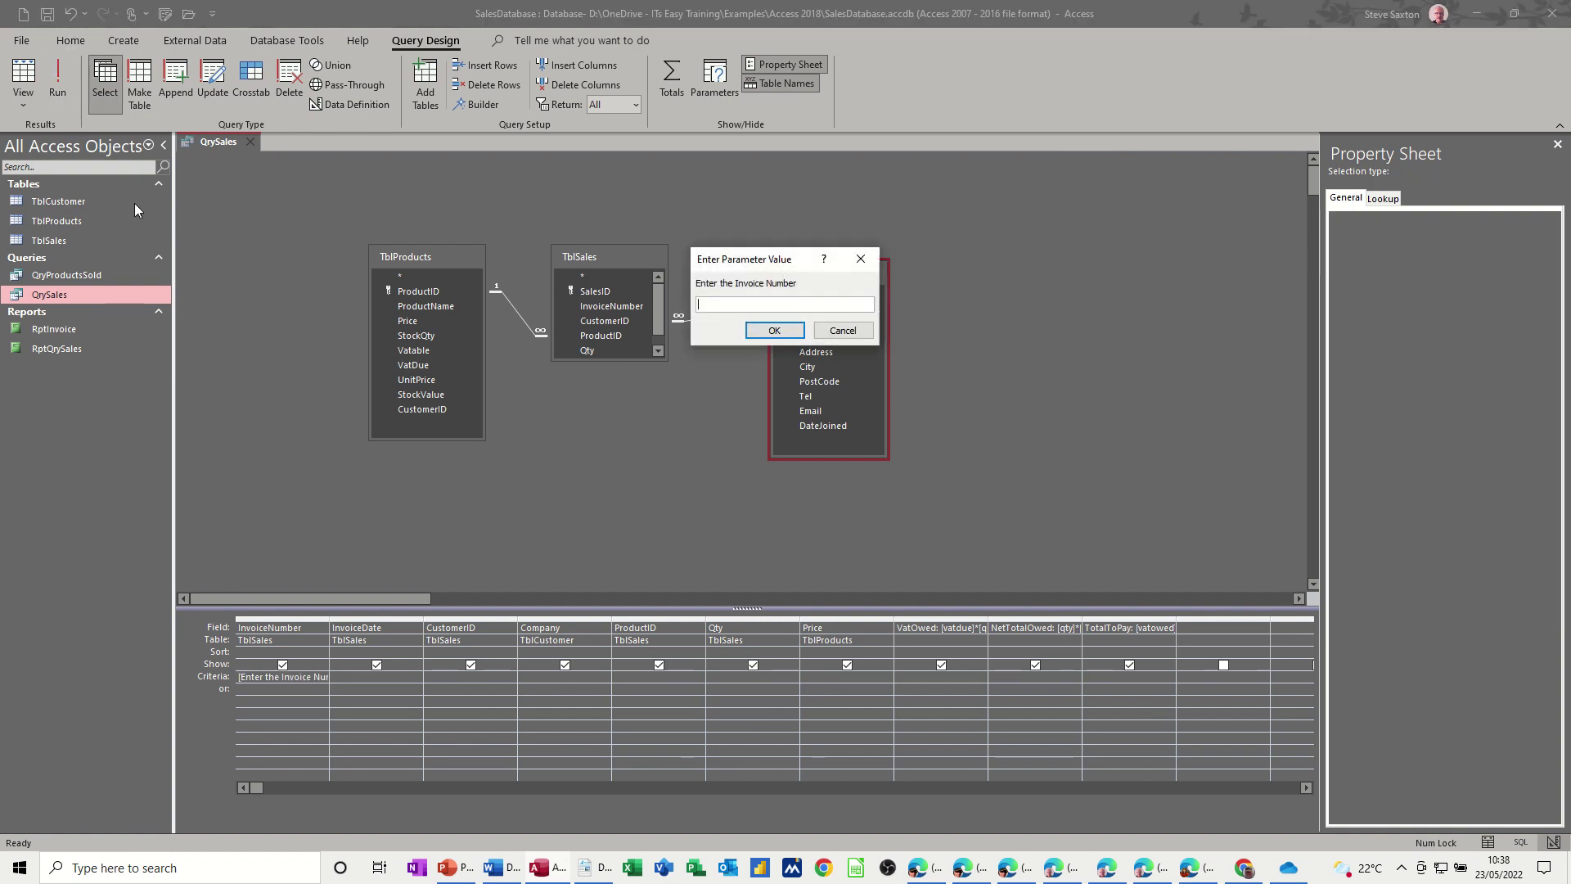
type("1")
key("Return")
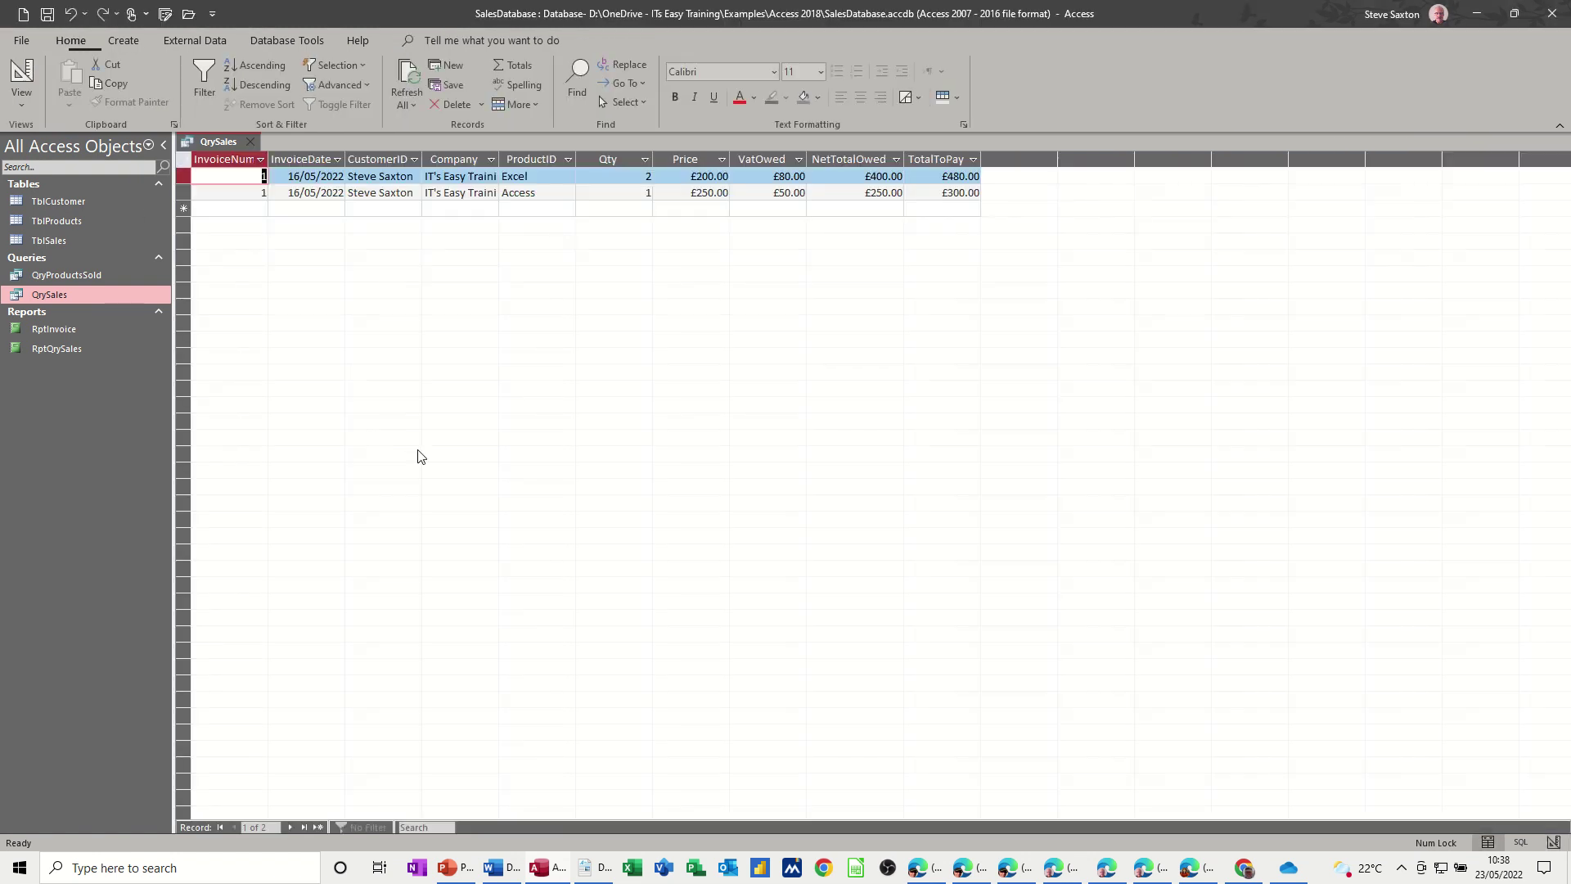
Step: Close QrySales and open RptInvoice for invoice number 1
left_click(250, 141)
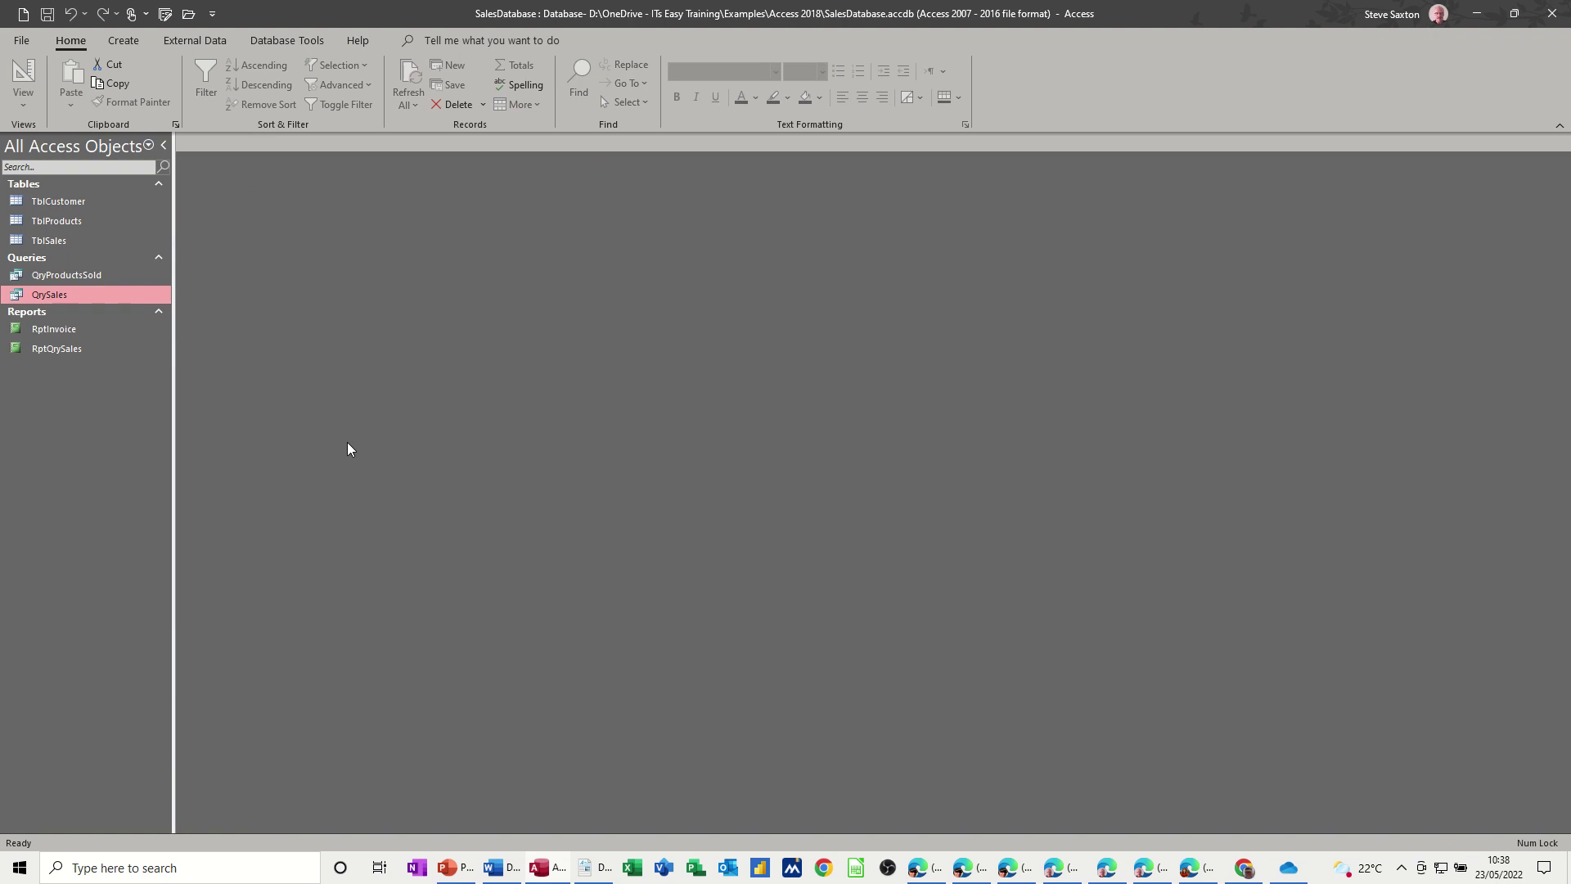
double_click(70, 329)
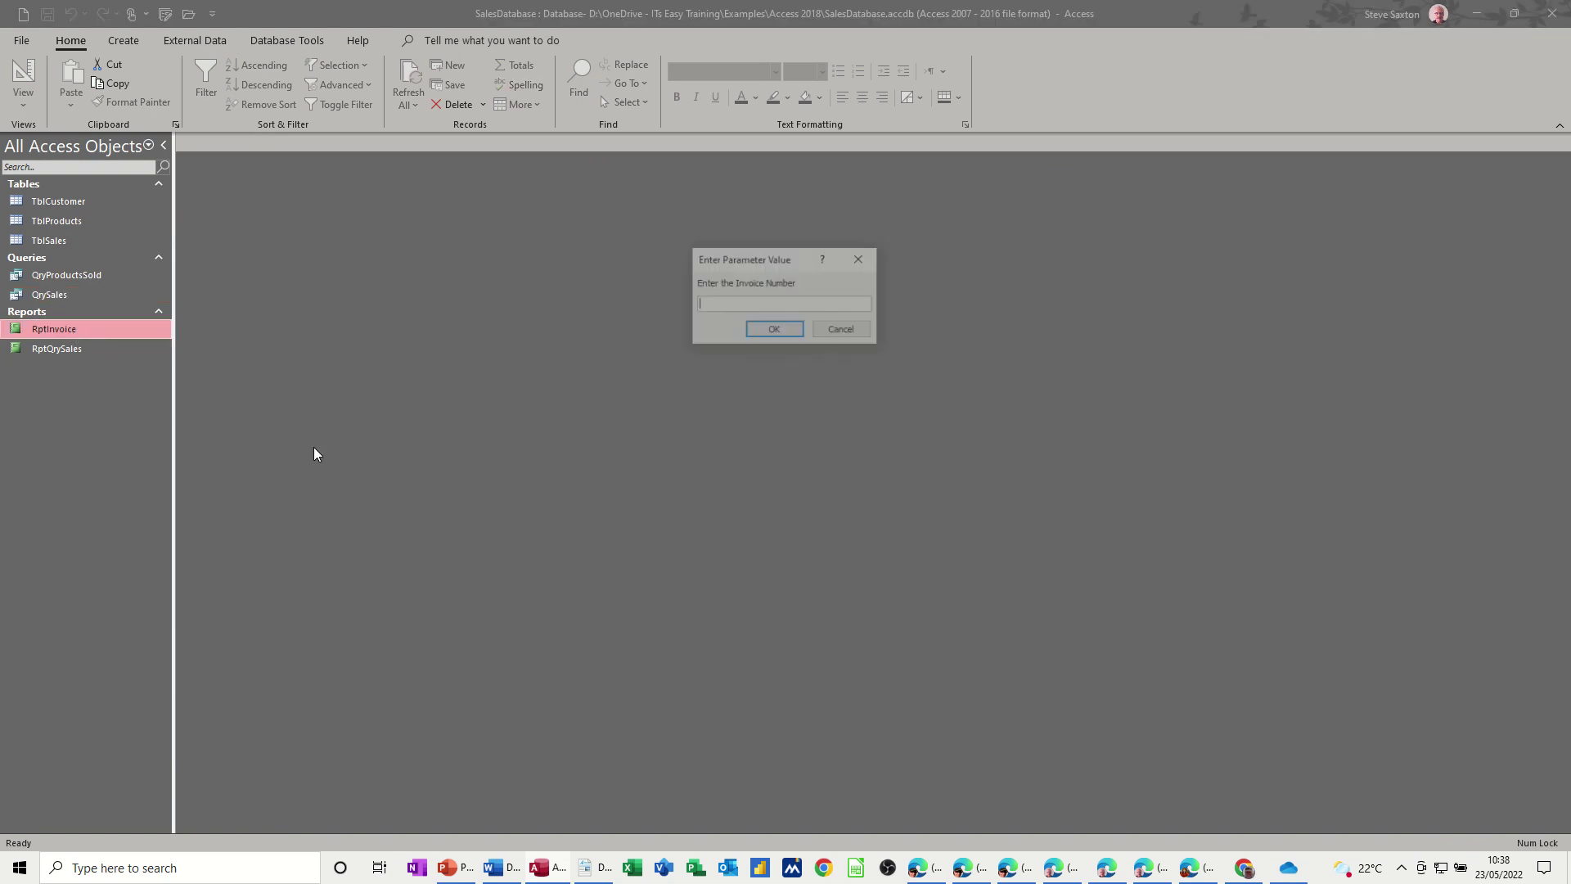
type("1")
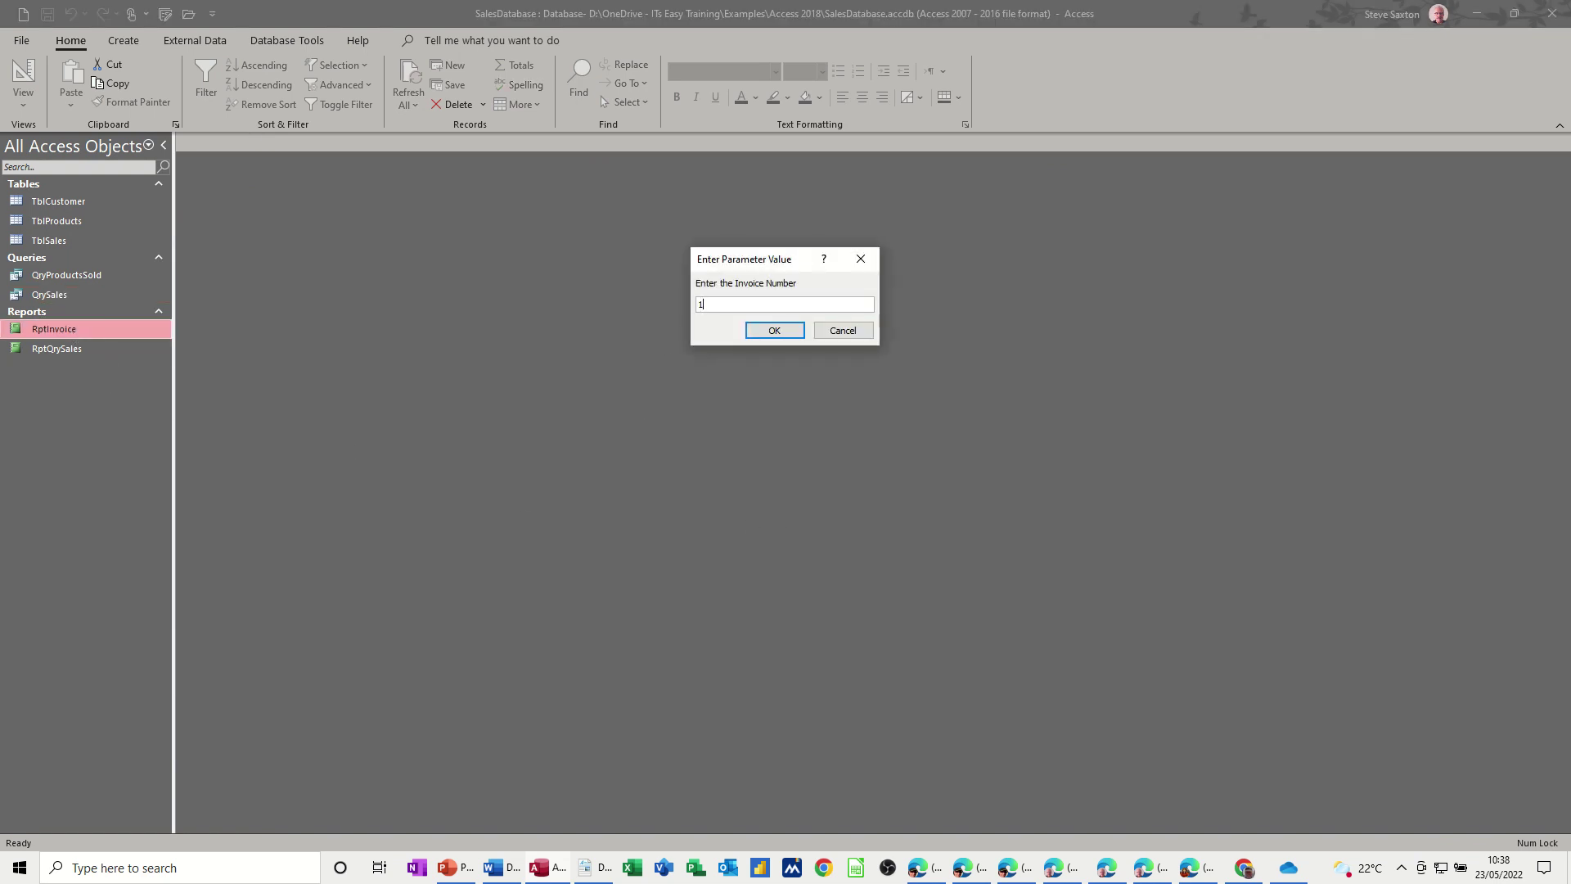
key("Return")
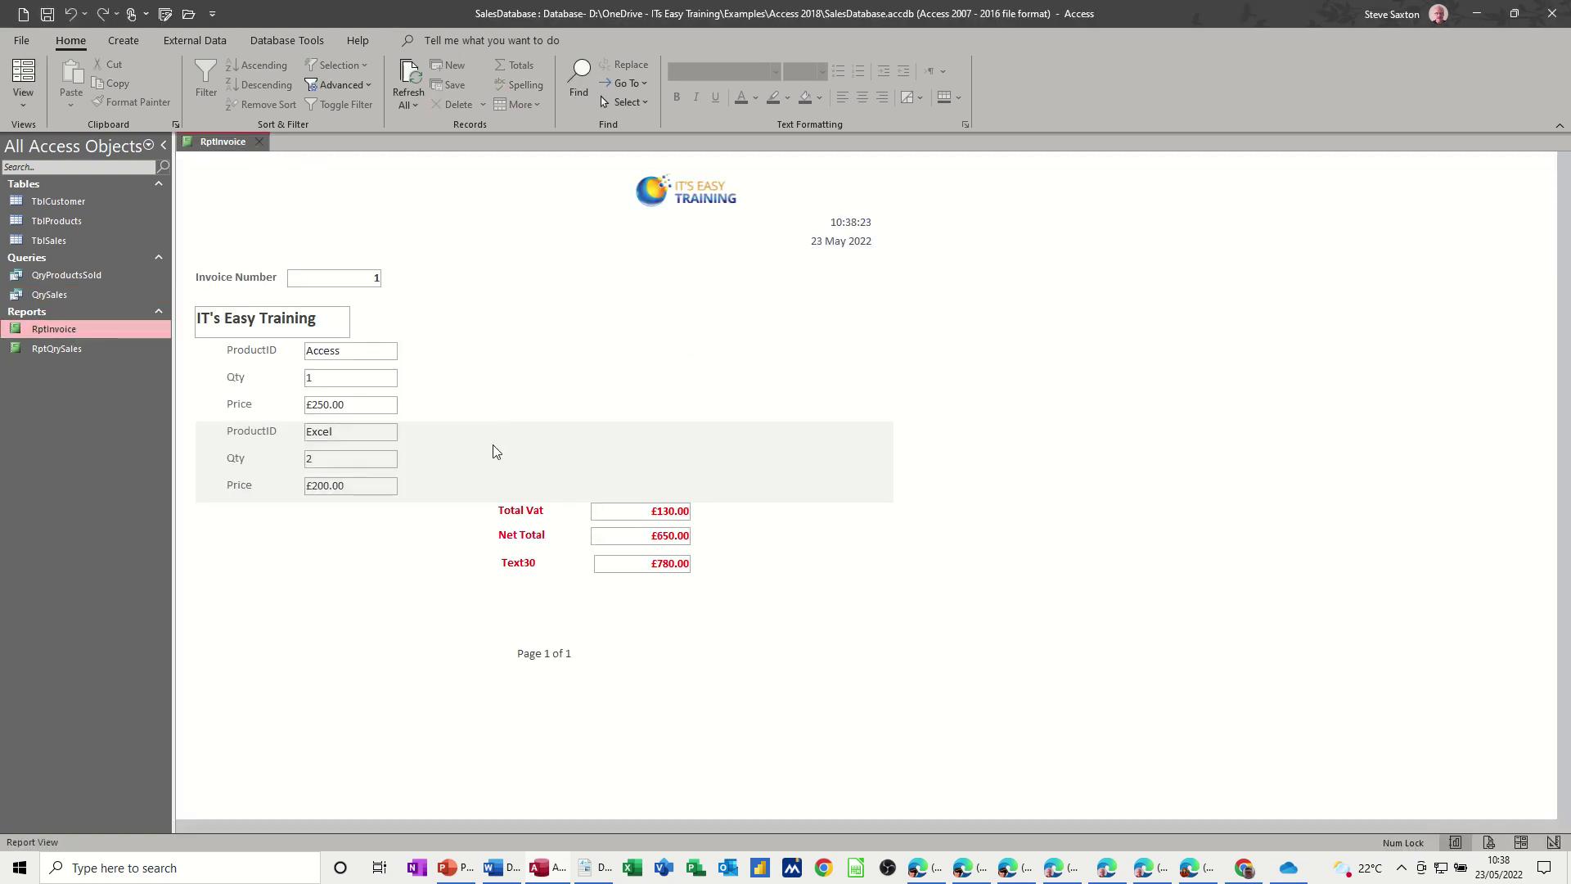